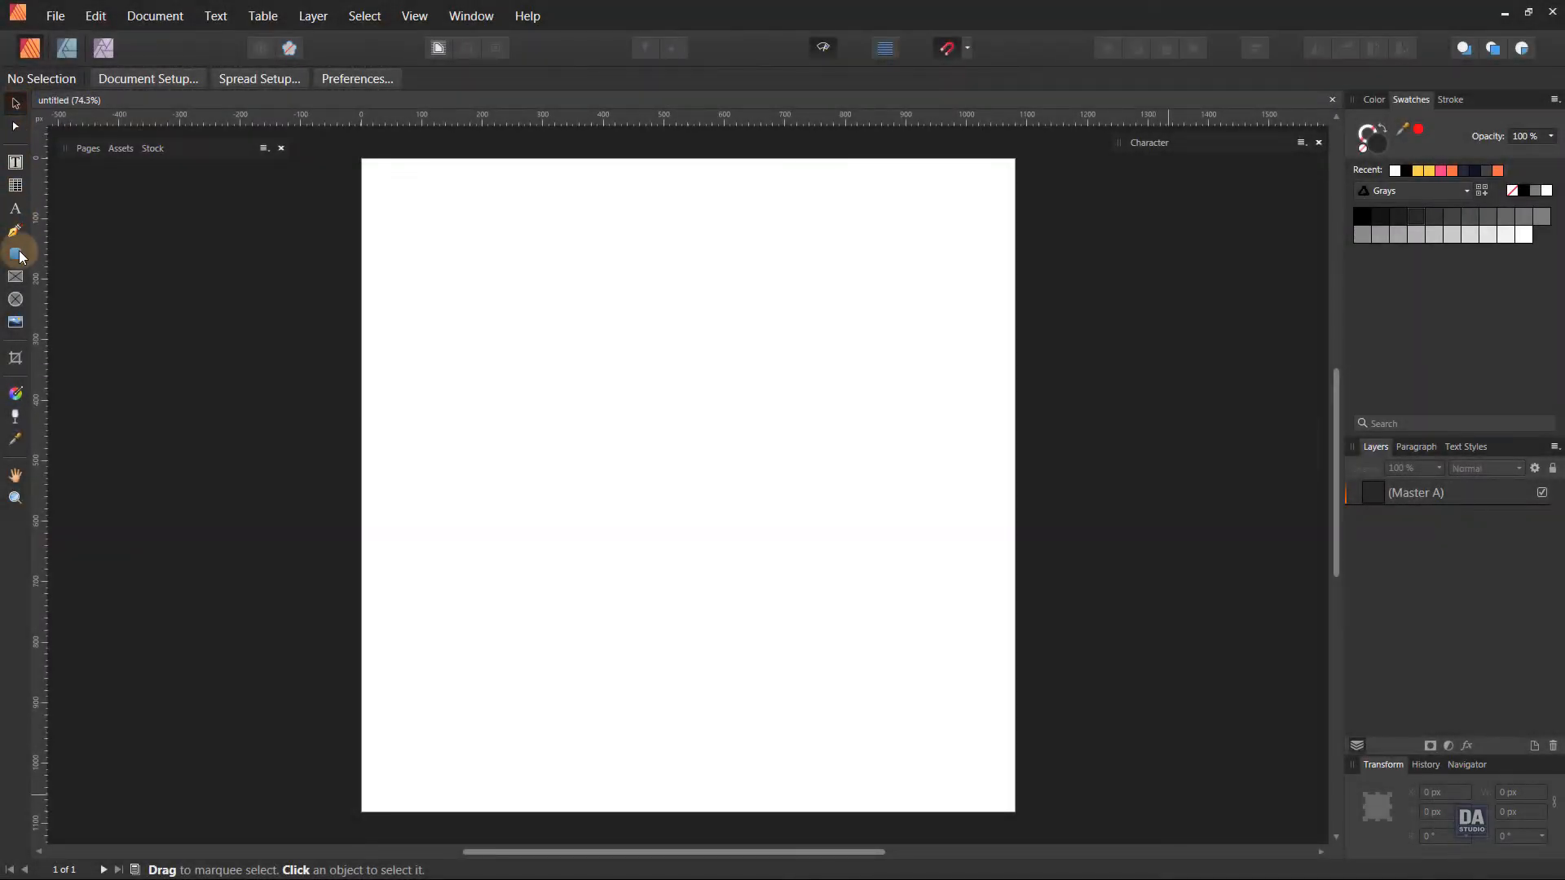
Draw a dark grey 1080 x 1080 px rectangle covering the whole page and lock its layer.
{"action": "left_click", "coordinate": [18, 255]}
{"action": "left_click", "coordinate": [63, 254]}
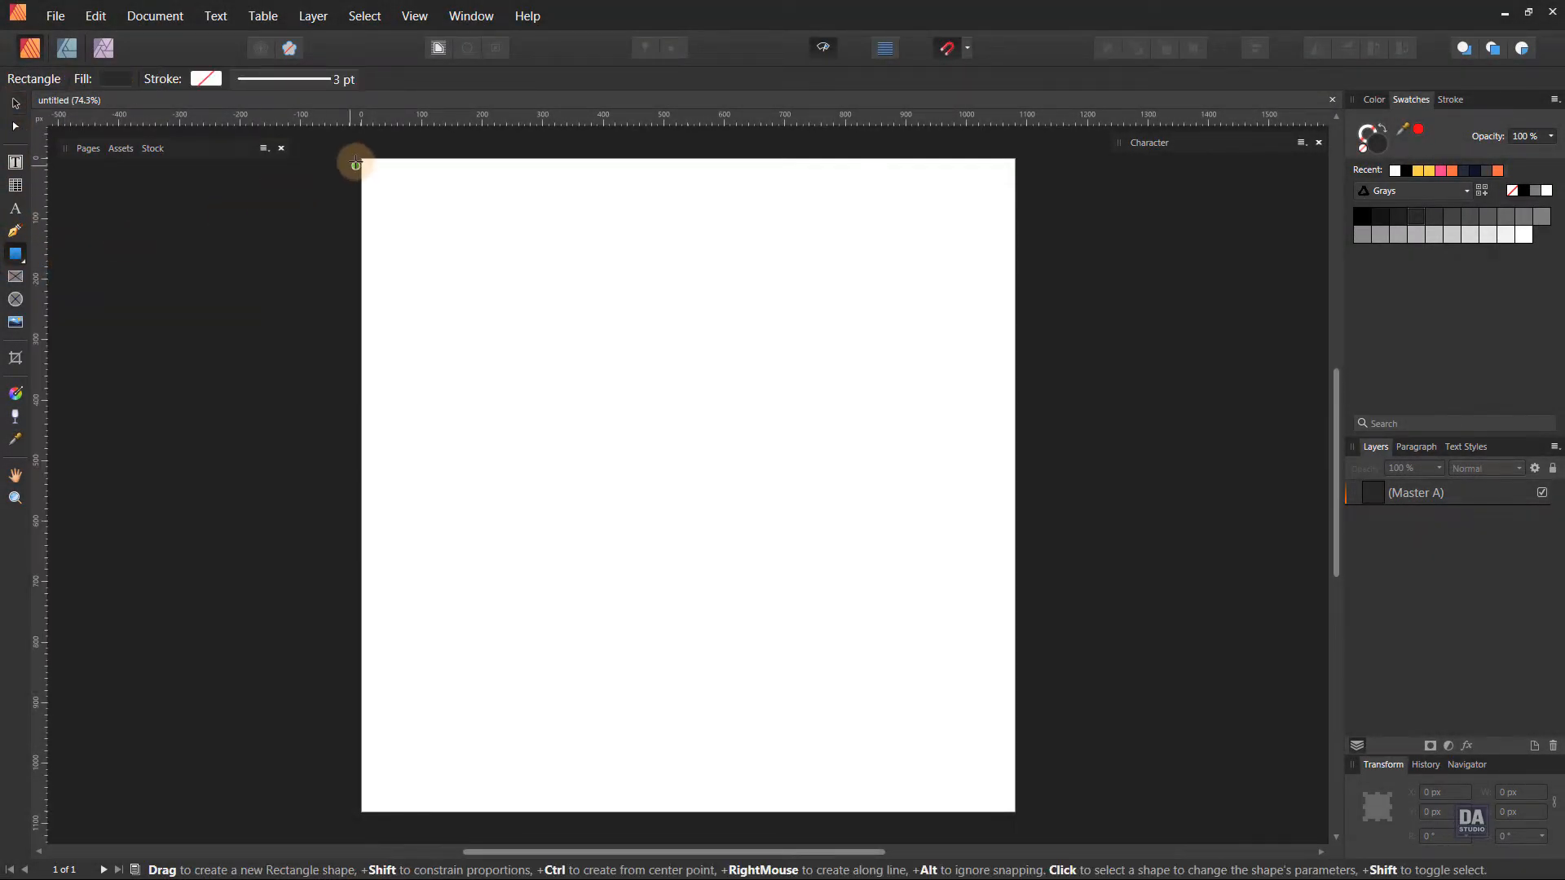
{"action": "left_click_drag", "start_coordinate": [361, 157], "coordinate": [1015, 812]}
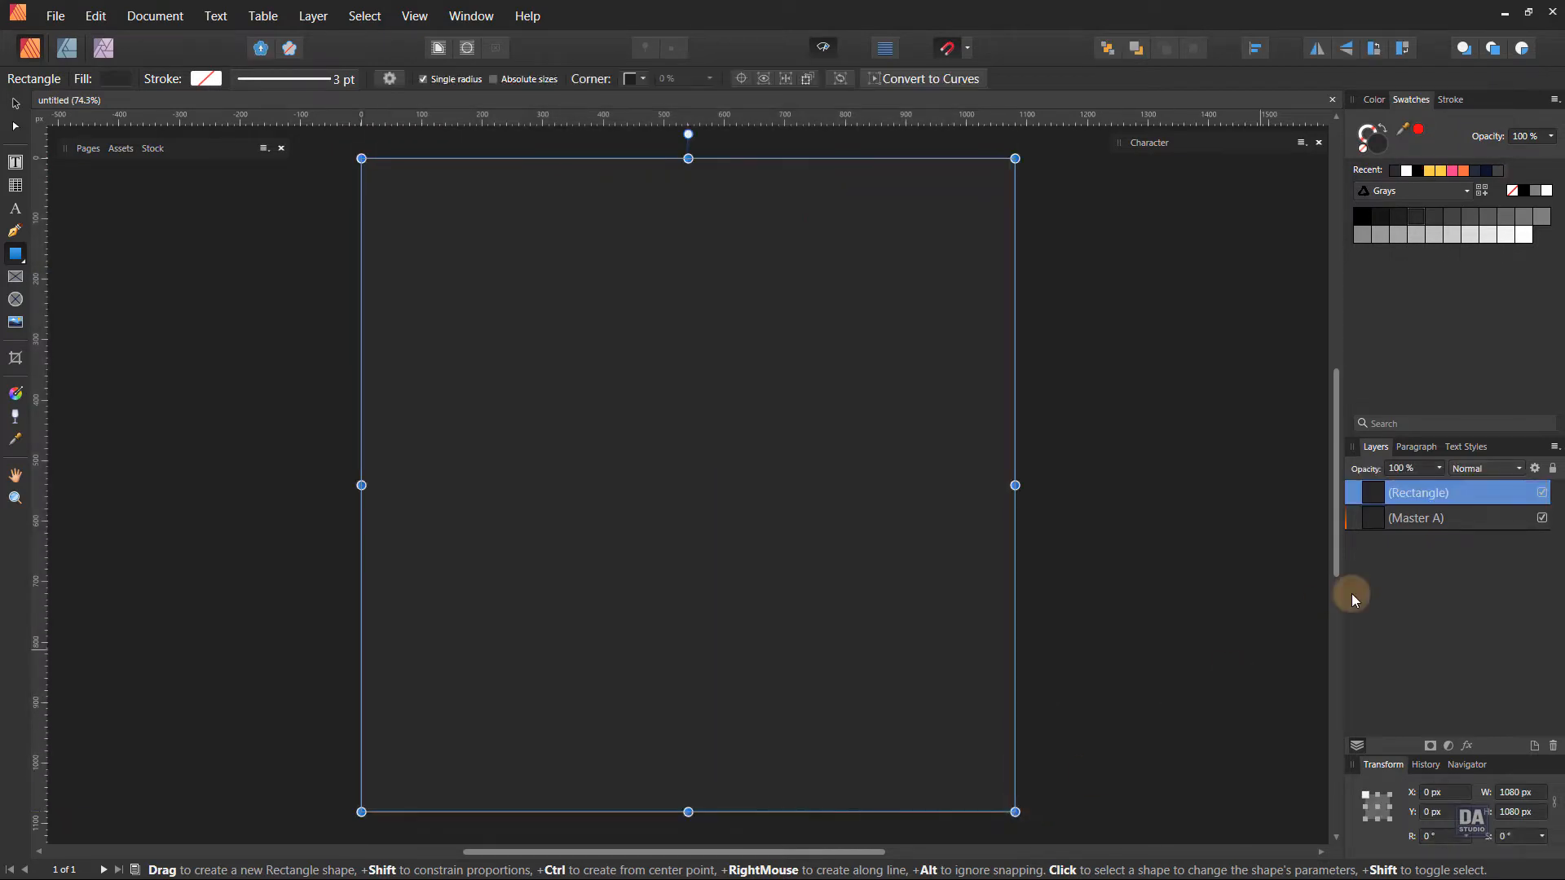
{"action": "left_click", "coordinate": [1524, 493]}
{"action": "left_click", "coordinate": [947, 489]}
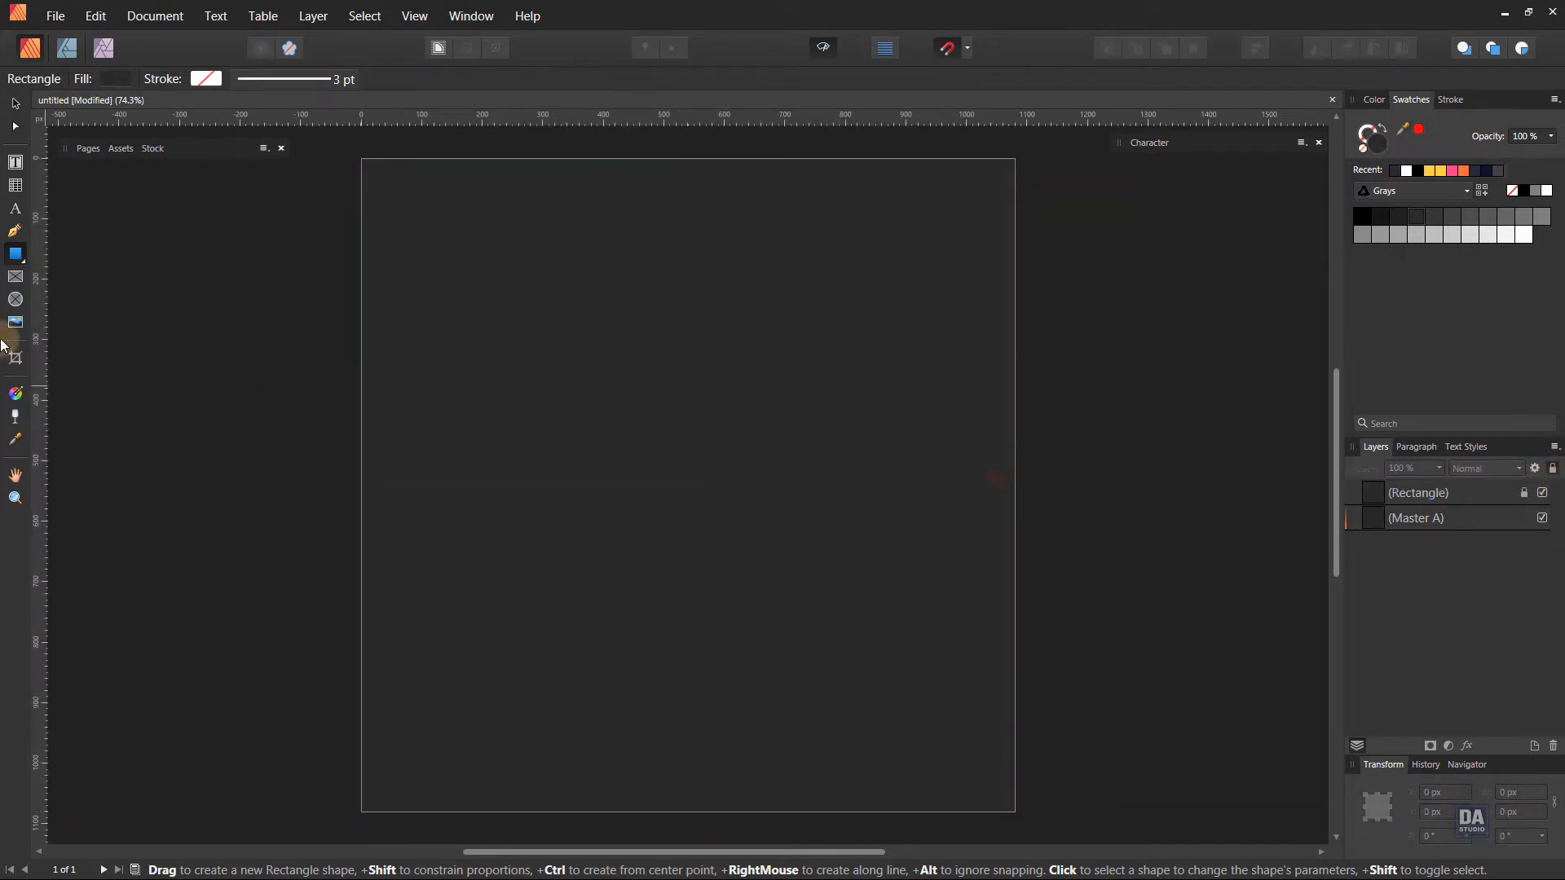
Draw a straight line with the Pen tool across the full page width near the upper edge and give it a white stroke.
{"action": "left_click", "coordinate": [15, 232]}
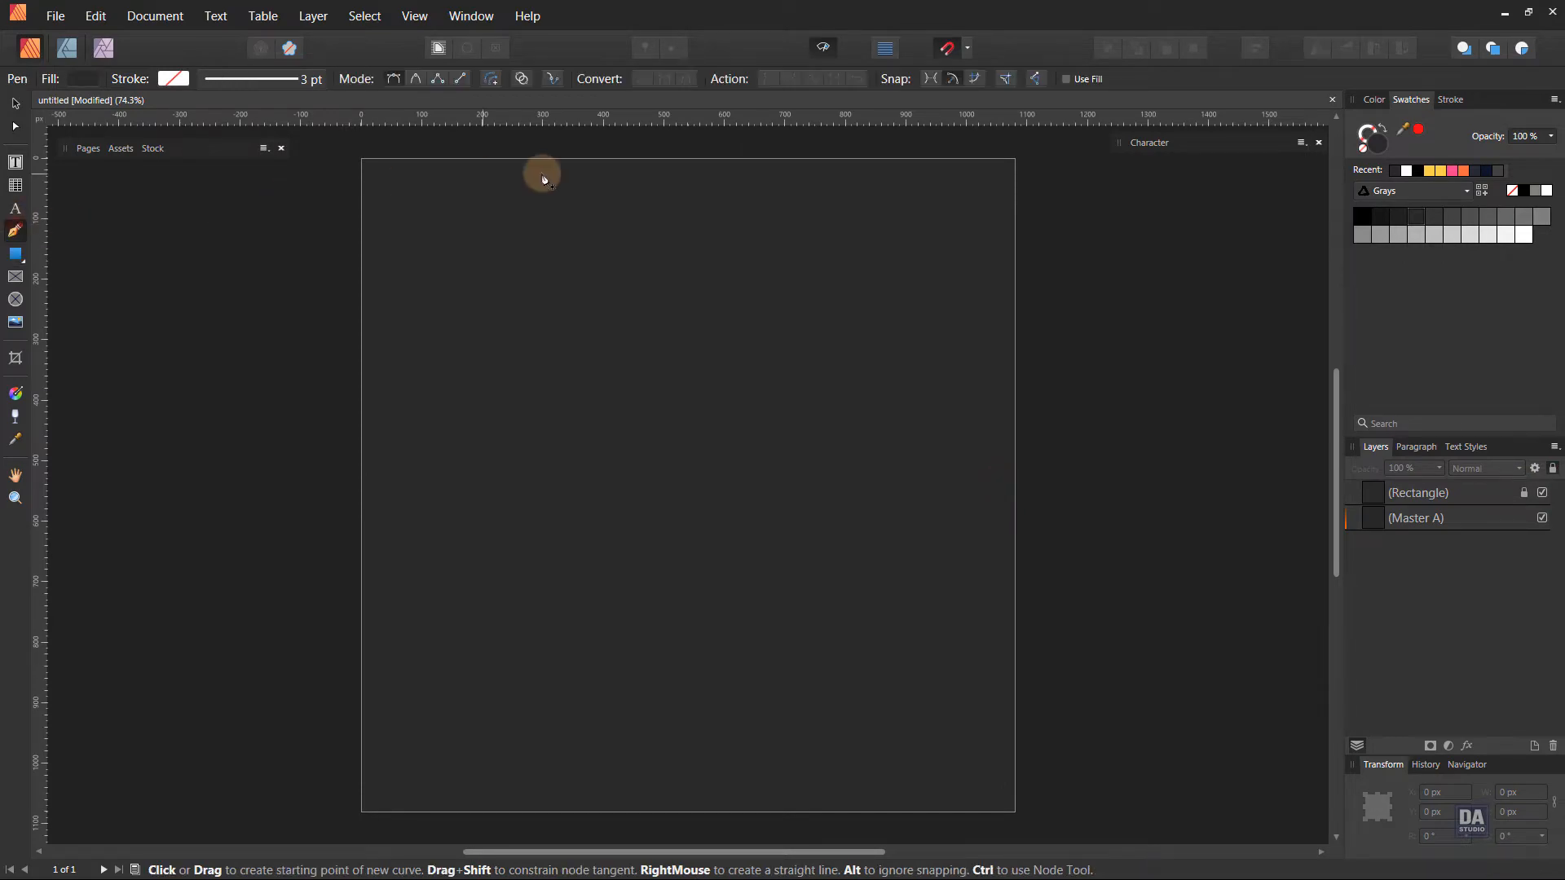
{"action": "scroll", "coordinate": [601, 167], "scroll_direction": "up", "scroll_amount": 2}
{"action": "scroll", "coordinate": [601, 167], "scroll_direction": "up", "scroll_amount": 1}
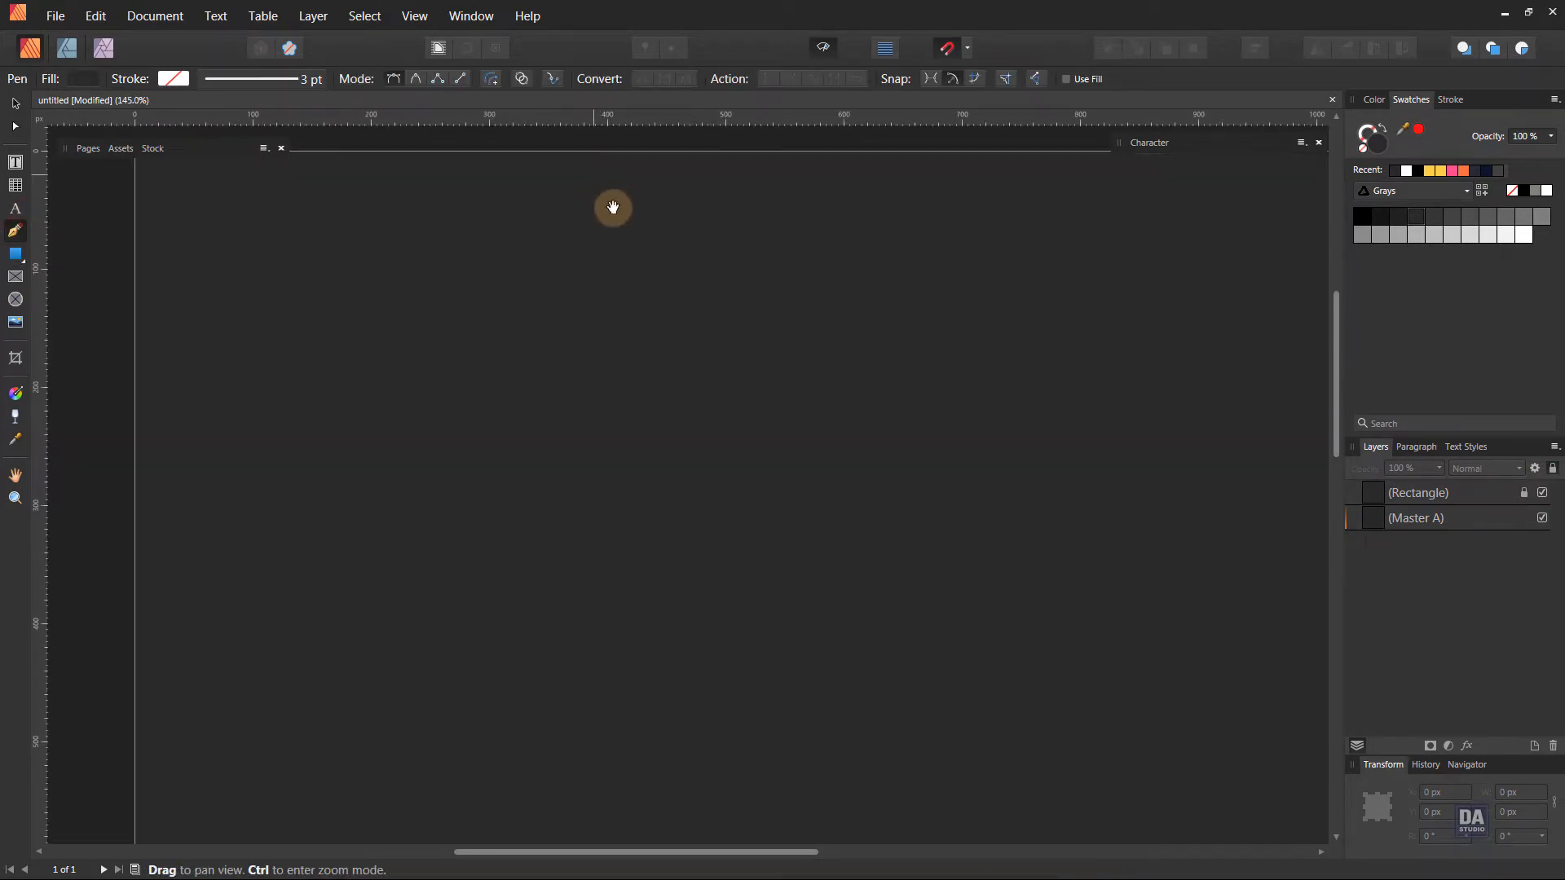
{"action": "left_click_drag", "start_coordinate": [613, 230], "coordinate": [552, 284]}
{"action": "left_click_drag", "start_coordinate": [666, 295], "coordinate": [618, 276]}
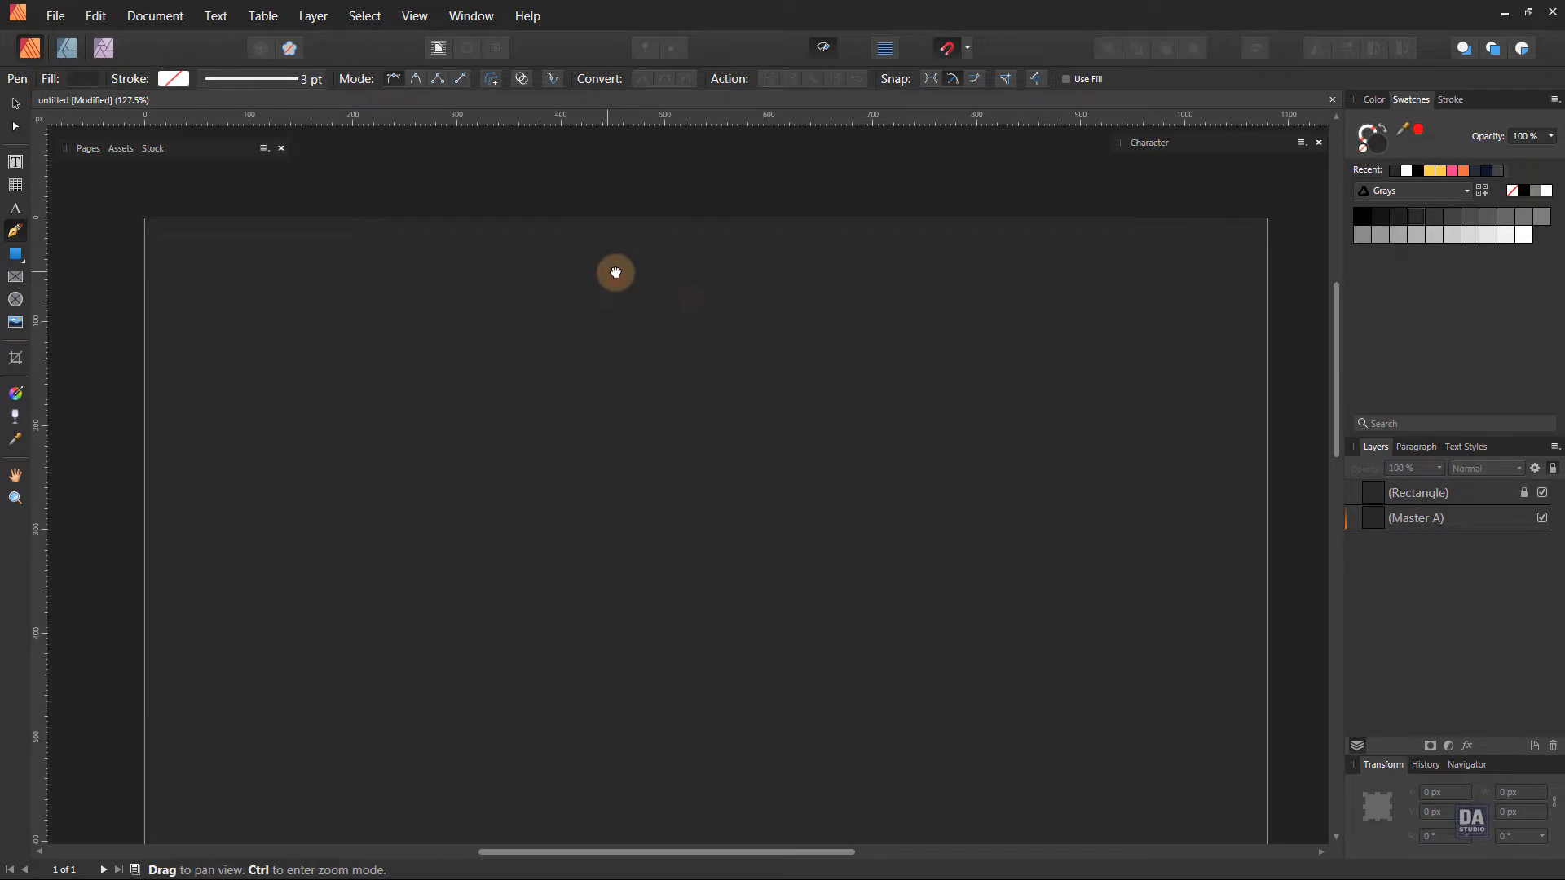
{"action": "left_click", "coordinate": [144, 231]}
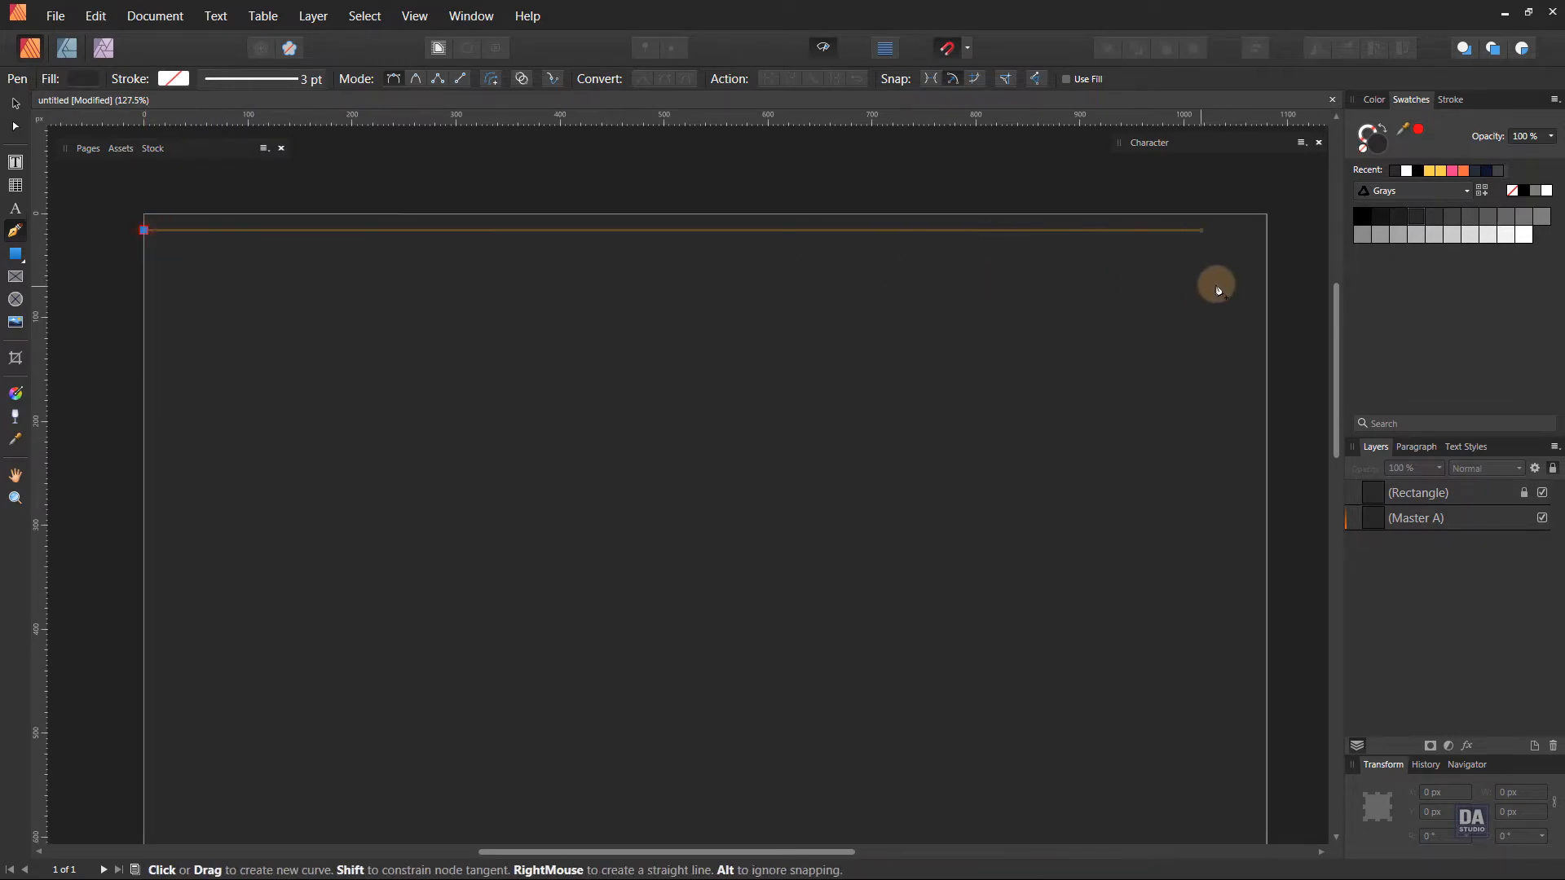
{"action": "left_click", "coordinate": [1266, 282]}
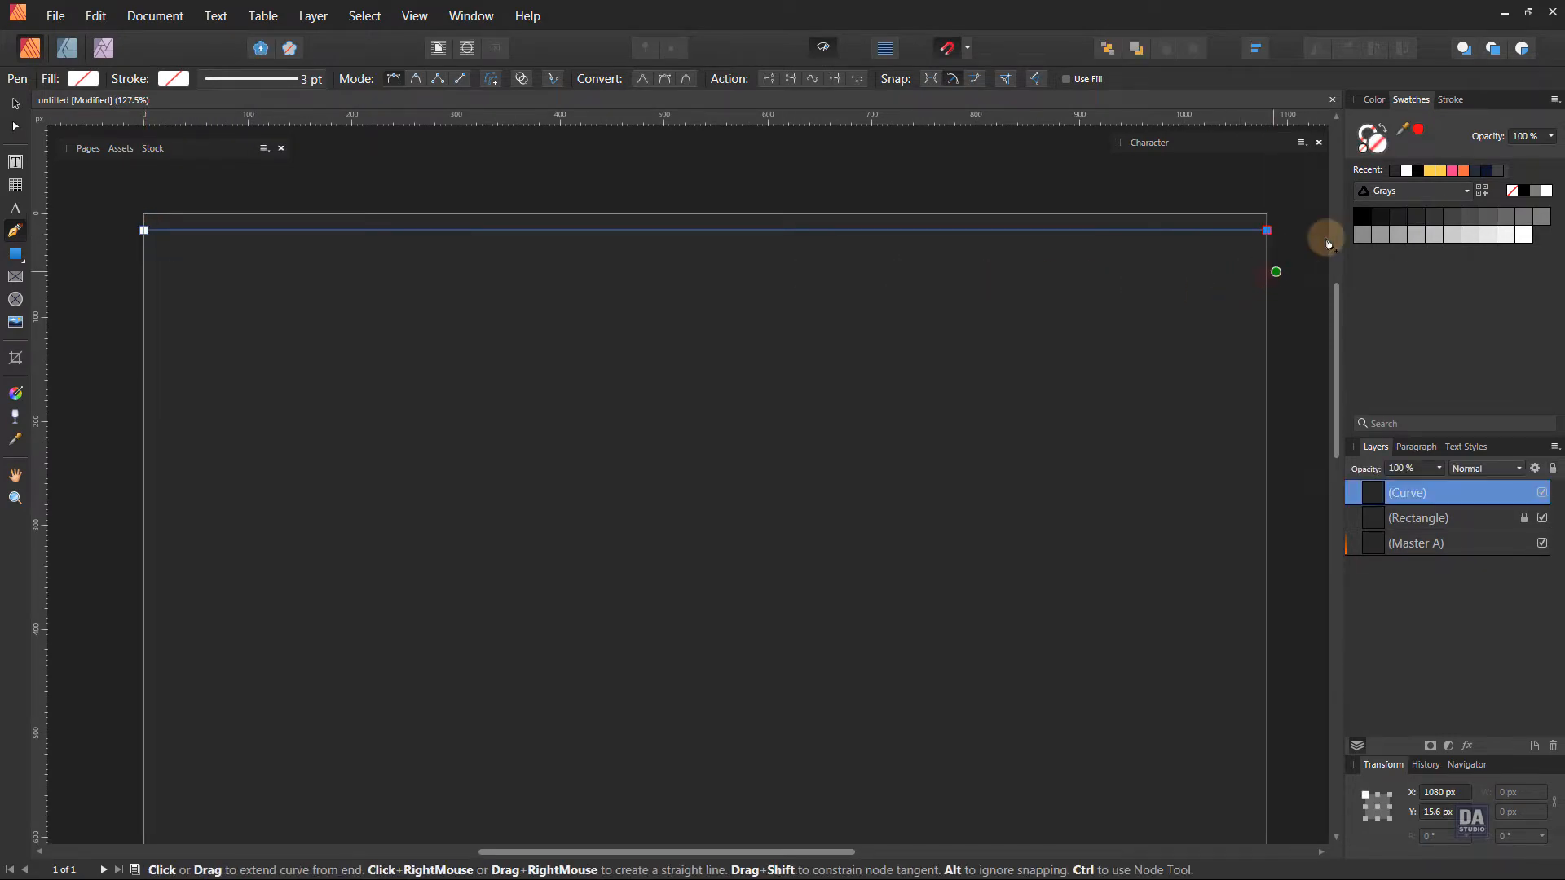
{"action": "left_click", "coordinate": [1548, 192]}
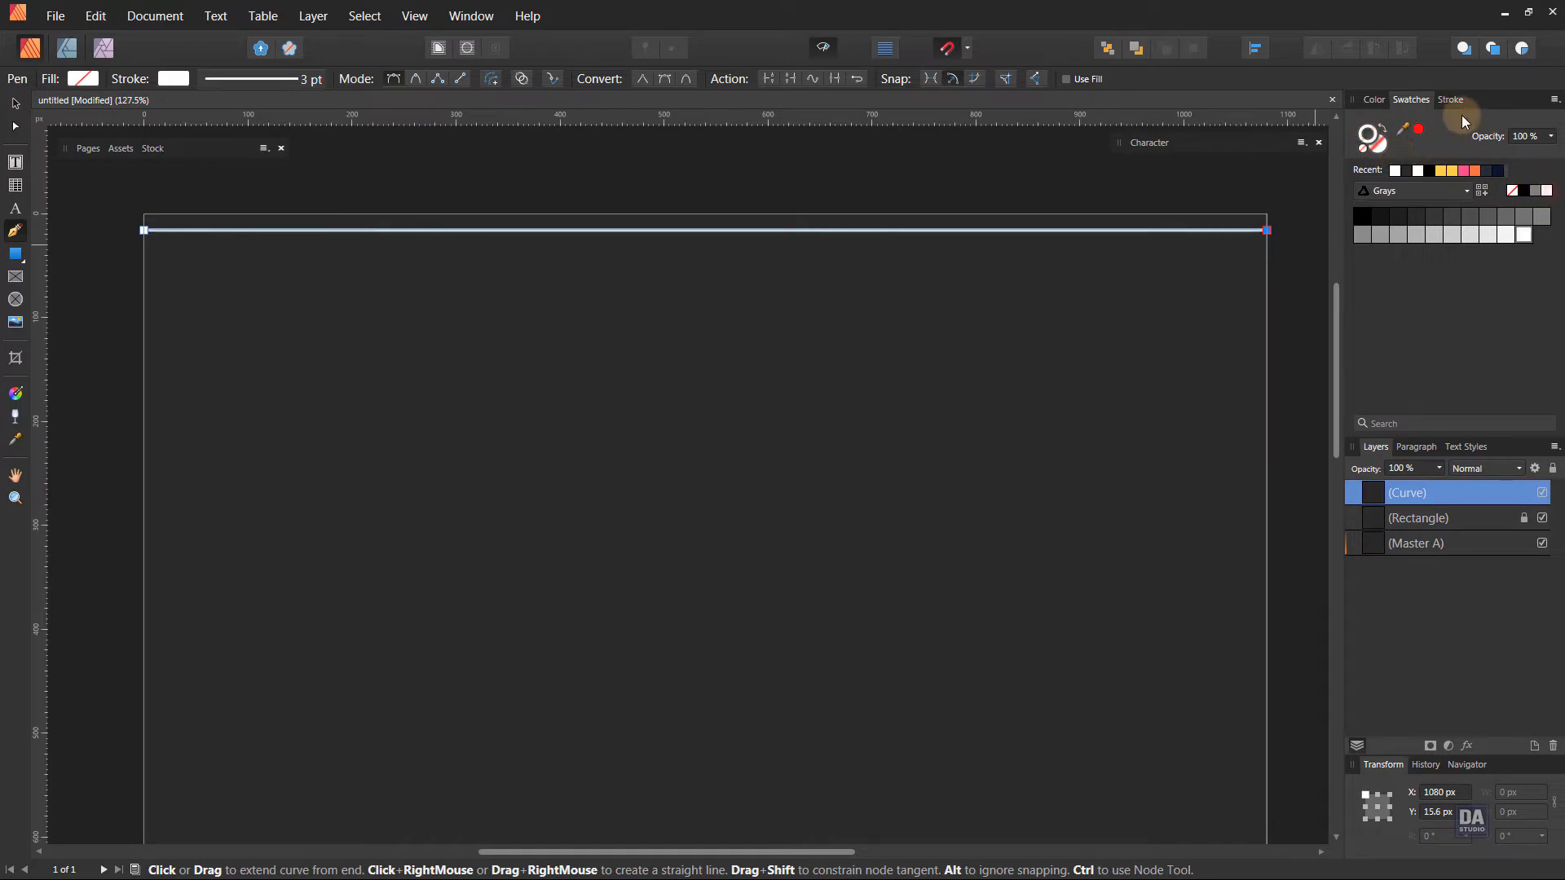
Change the line's stroke to a dash style with dash 0 and gap 5 so it becomes a row of dots.
{"action": "left_click", "coordinate": [1448, 103]}
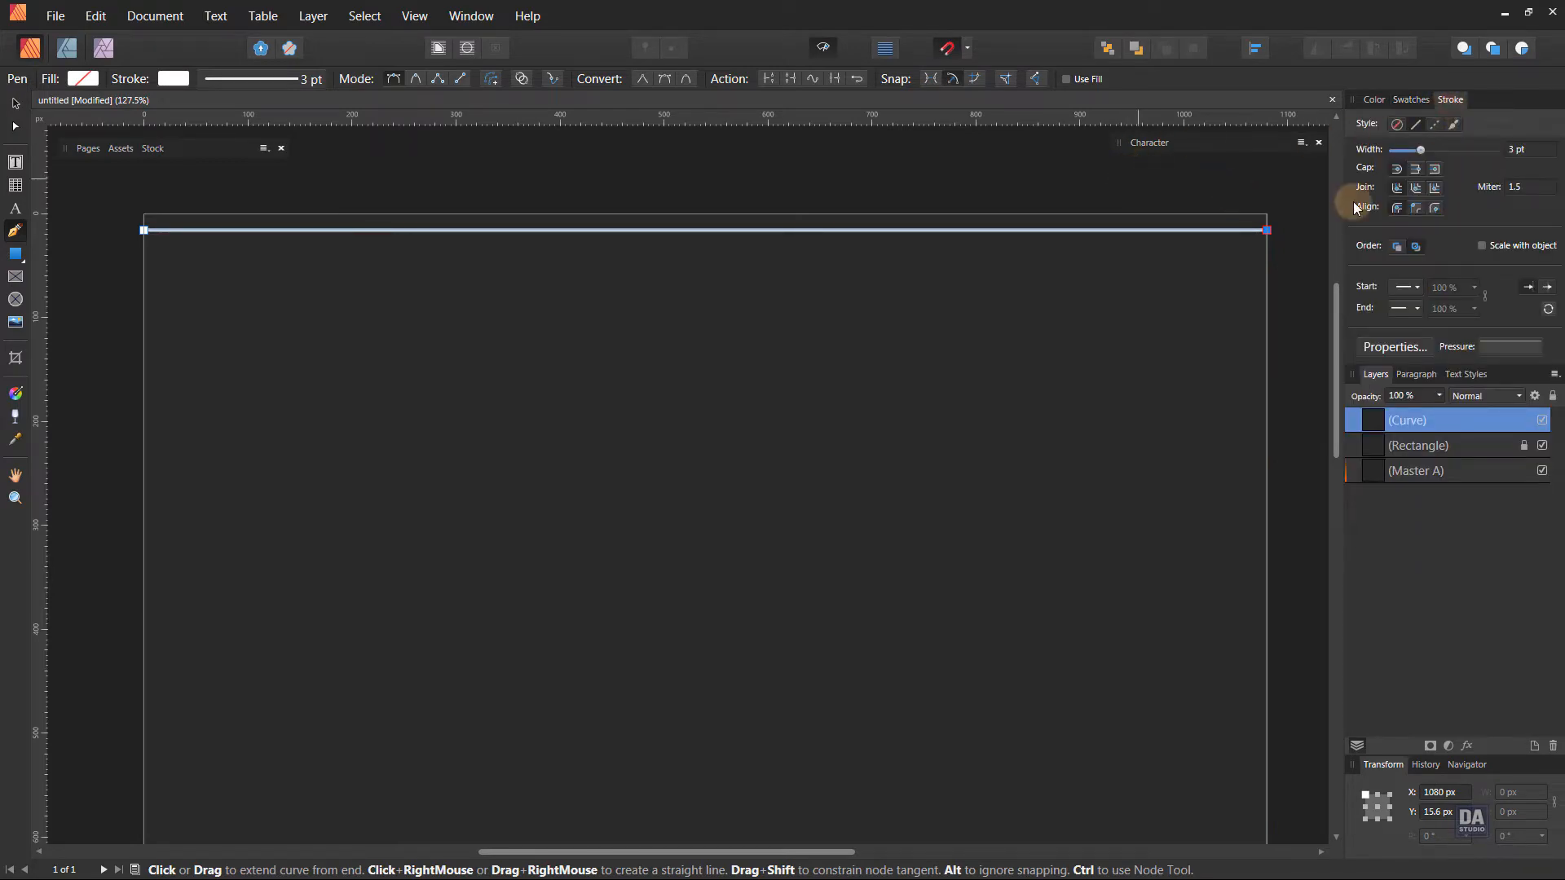
{"action": "left_click", "coordinate": [1434, 124]}
{"action": "left_click_drag", "start_coordinate": [1083, 221], "coordinate": [1073, 258]}
{"action": "left_click", "coordinate": [1389, 346]}
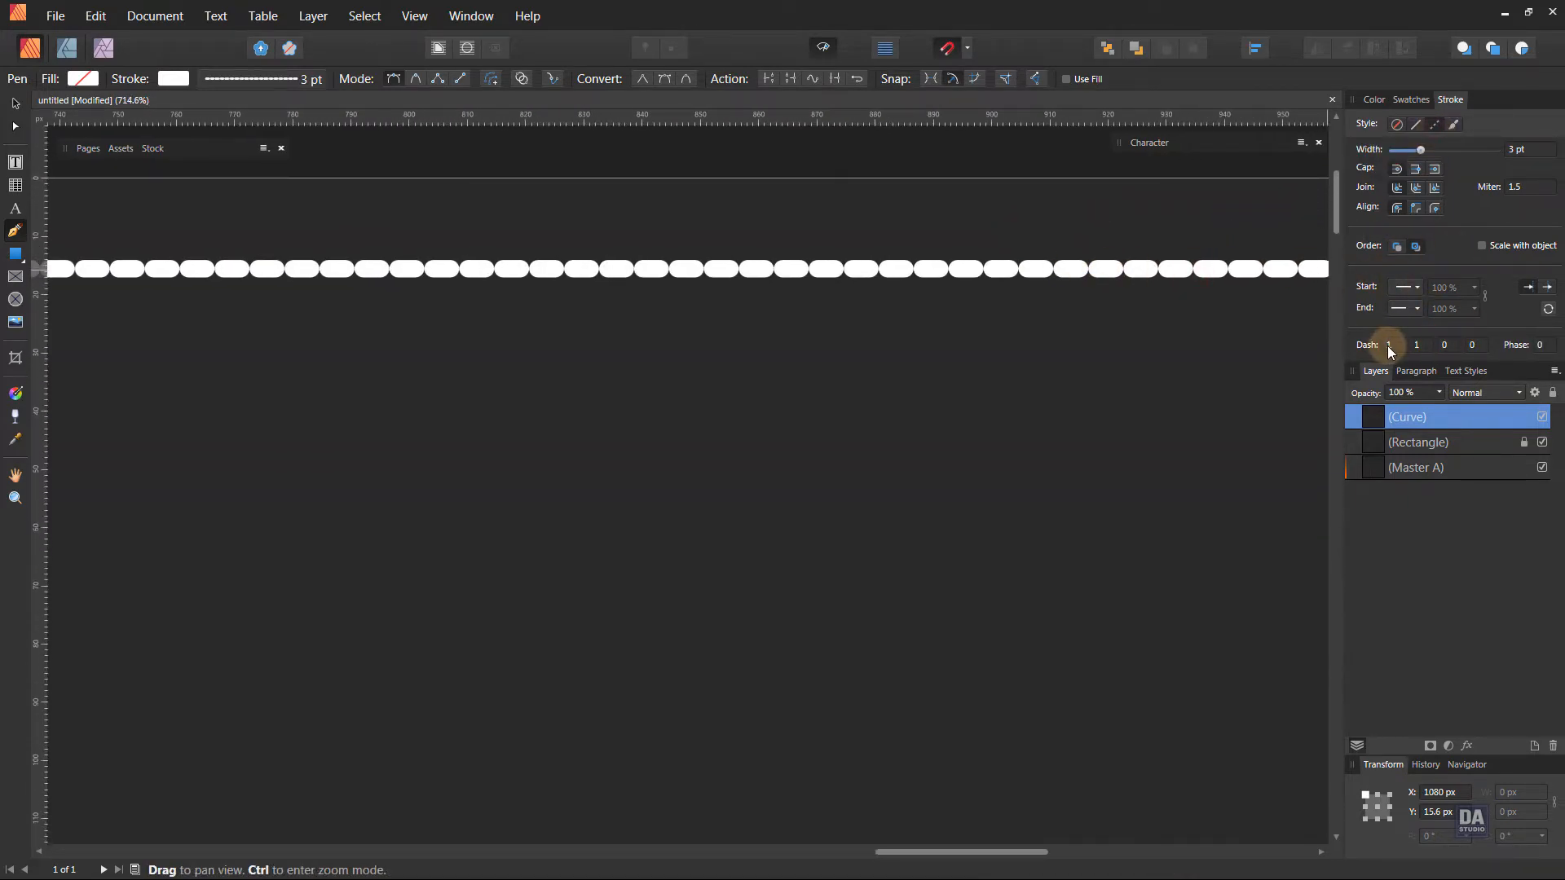
{"action": "type", "text": "0"}
{"action": "key", "text": "Return"}
{"action": "scroll", "coordinate": [1425, 347], "scroll_direction": "up", "scroll_amount": 3}
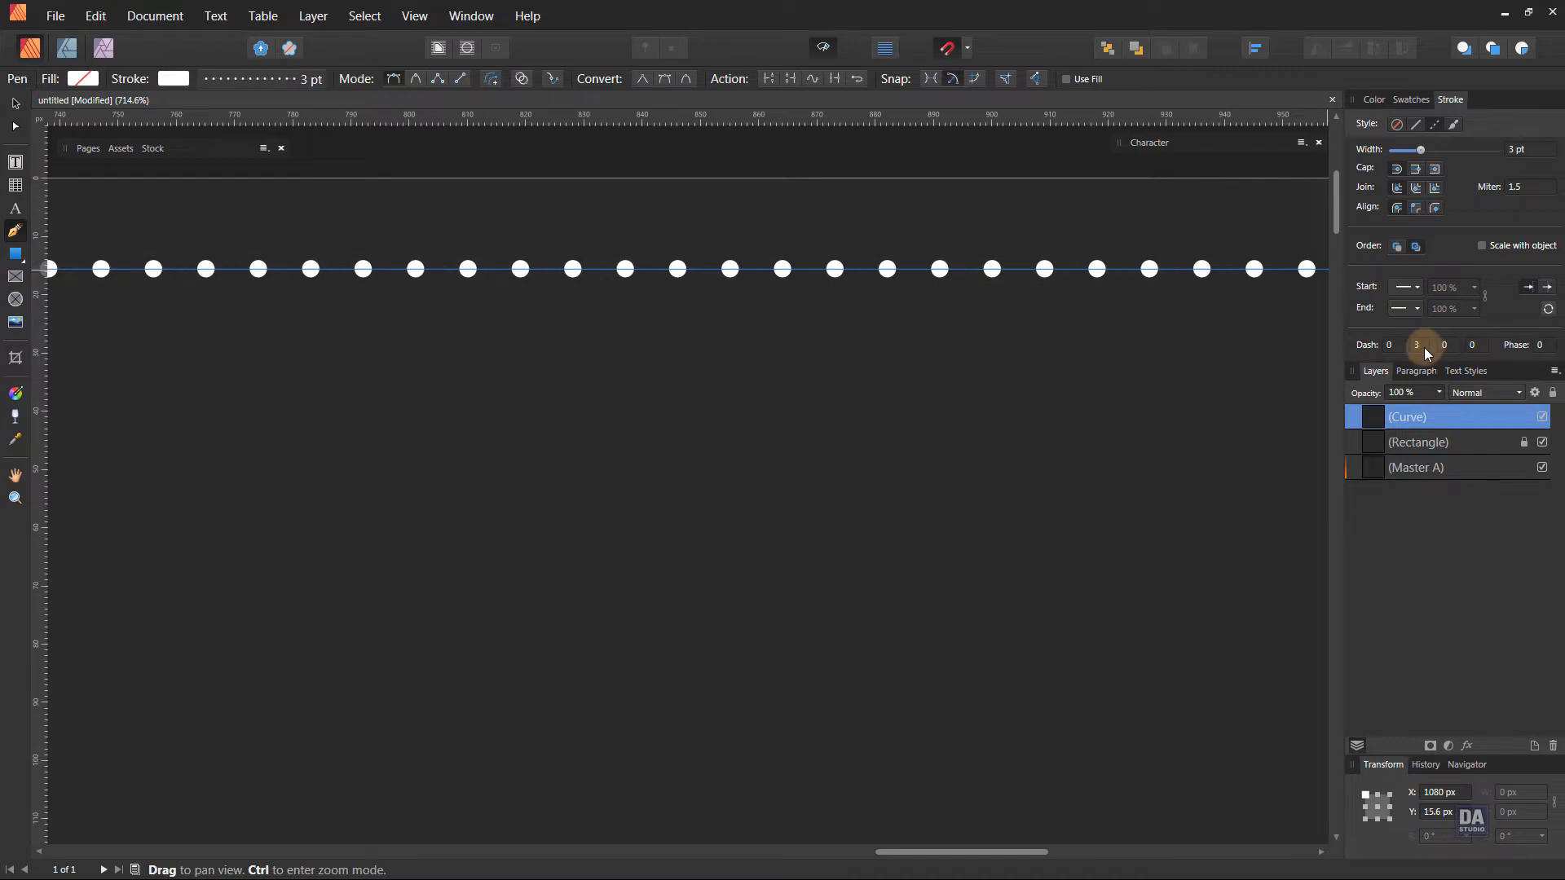
{"action": "scroll", "coordinate": [1425, 348], "scroll_direction": "up", "scroll_amount": 1}
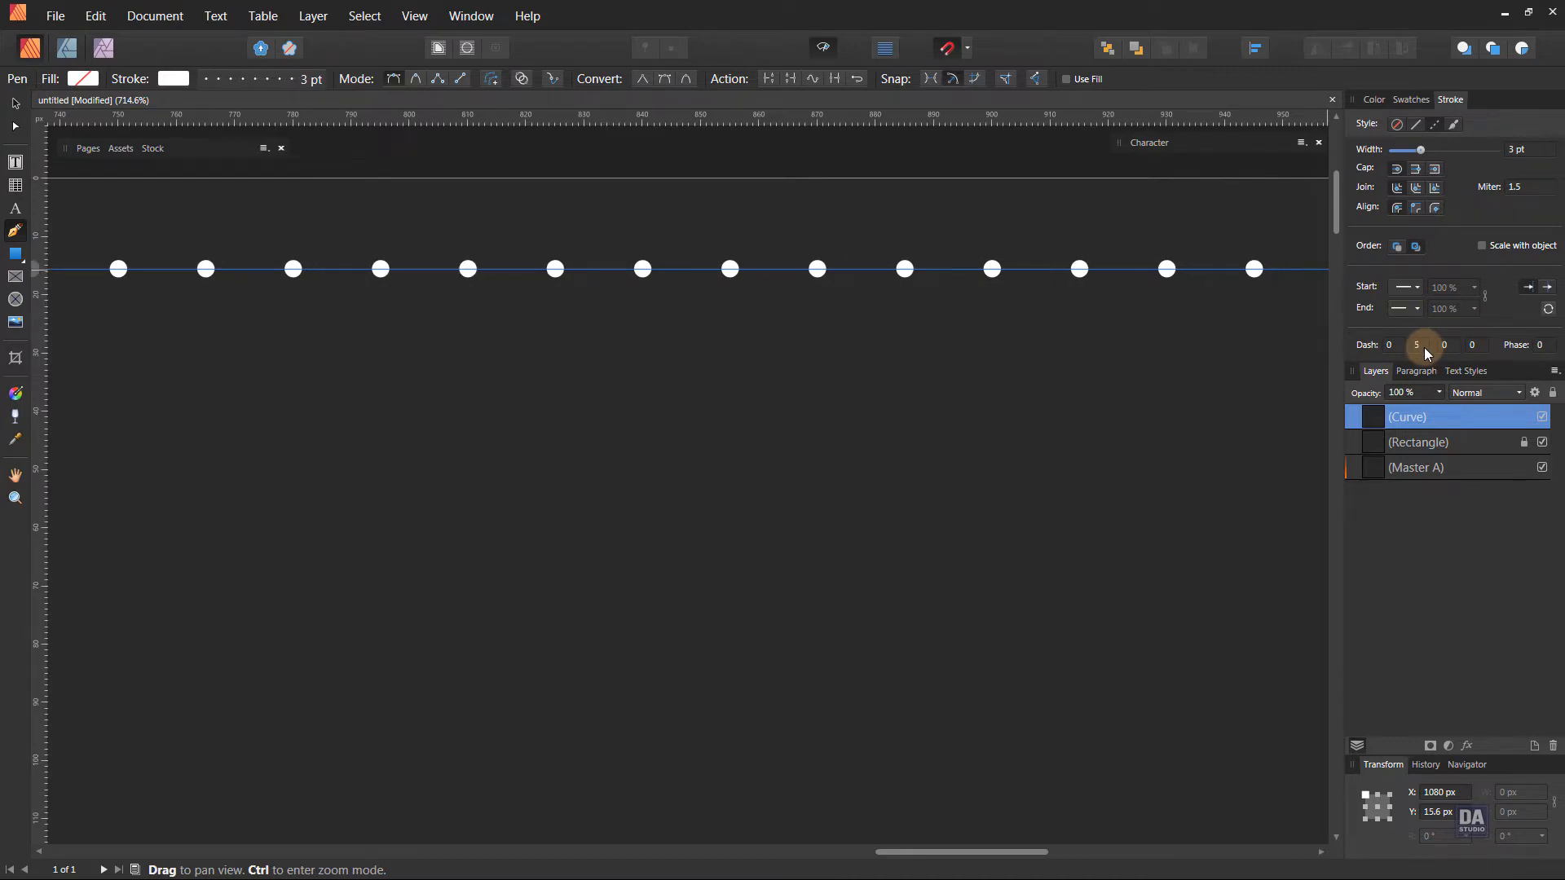
Widen the dotted line about its centre to about 1097 px and move it up to about Y 12 px.
{"action": "left_click", "coordinate": [15, 104]}
{"action": "scroll", "coordinate": [653, 339], "scroll_direction": "down", "scroll_amount": 3}
{"action": "scroll", "coordinate": [653, 339], "scroll_direction": "down", "scroll_amount": 3}
{"action": "left_click_drag", "start_coordinate": [391, 443], "coordinate": [471, 288]}
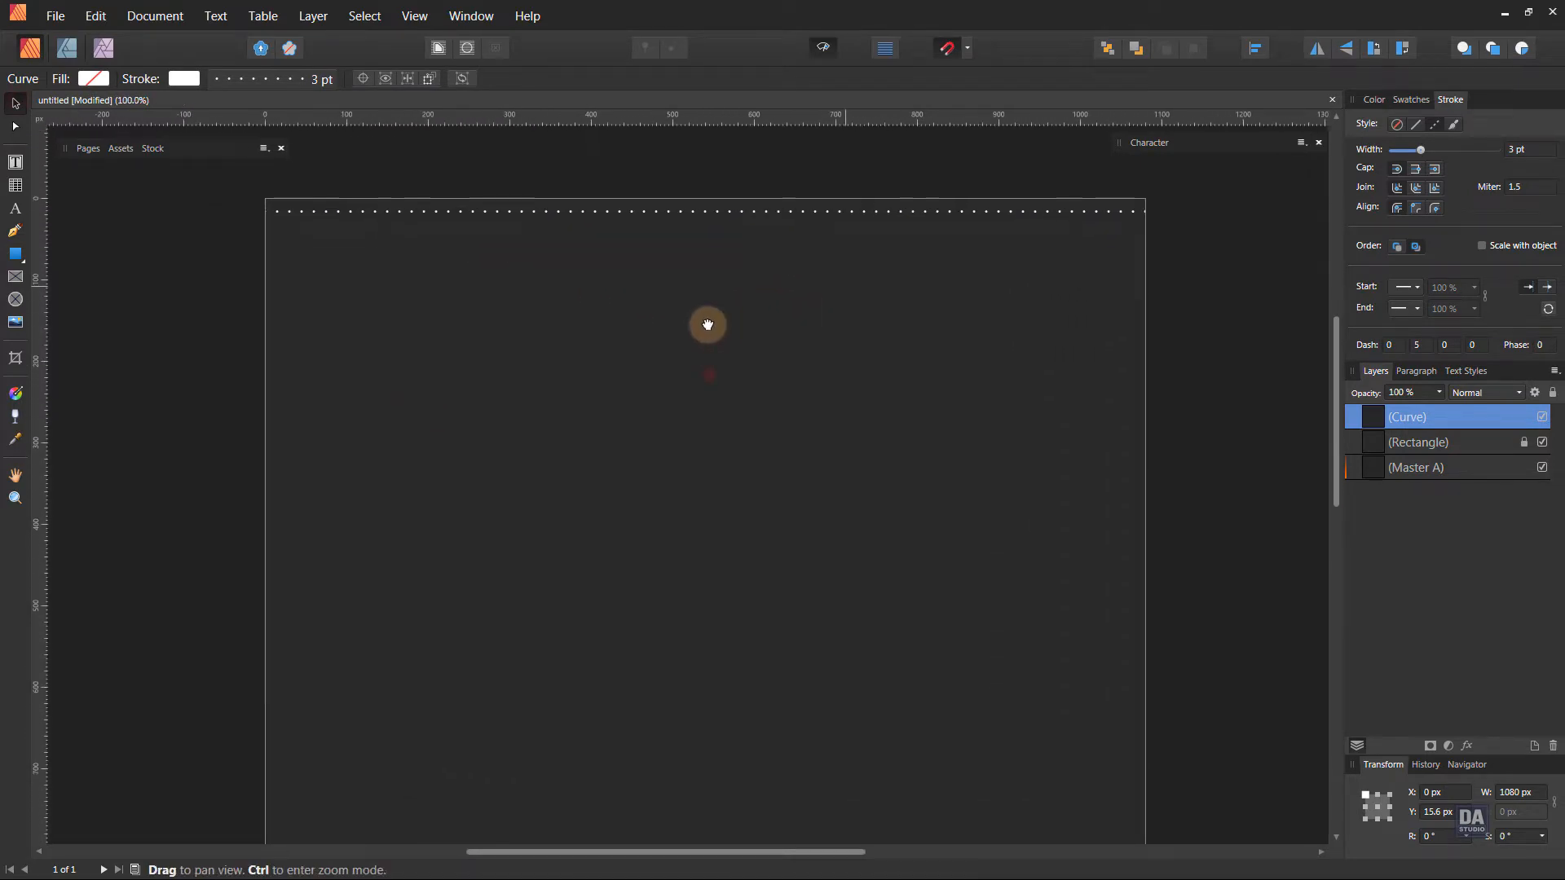
{"action": "left_click_drag", "start_coordinate": [708, 376], "coordinate": [706, 324]}
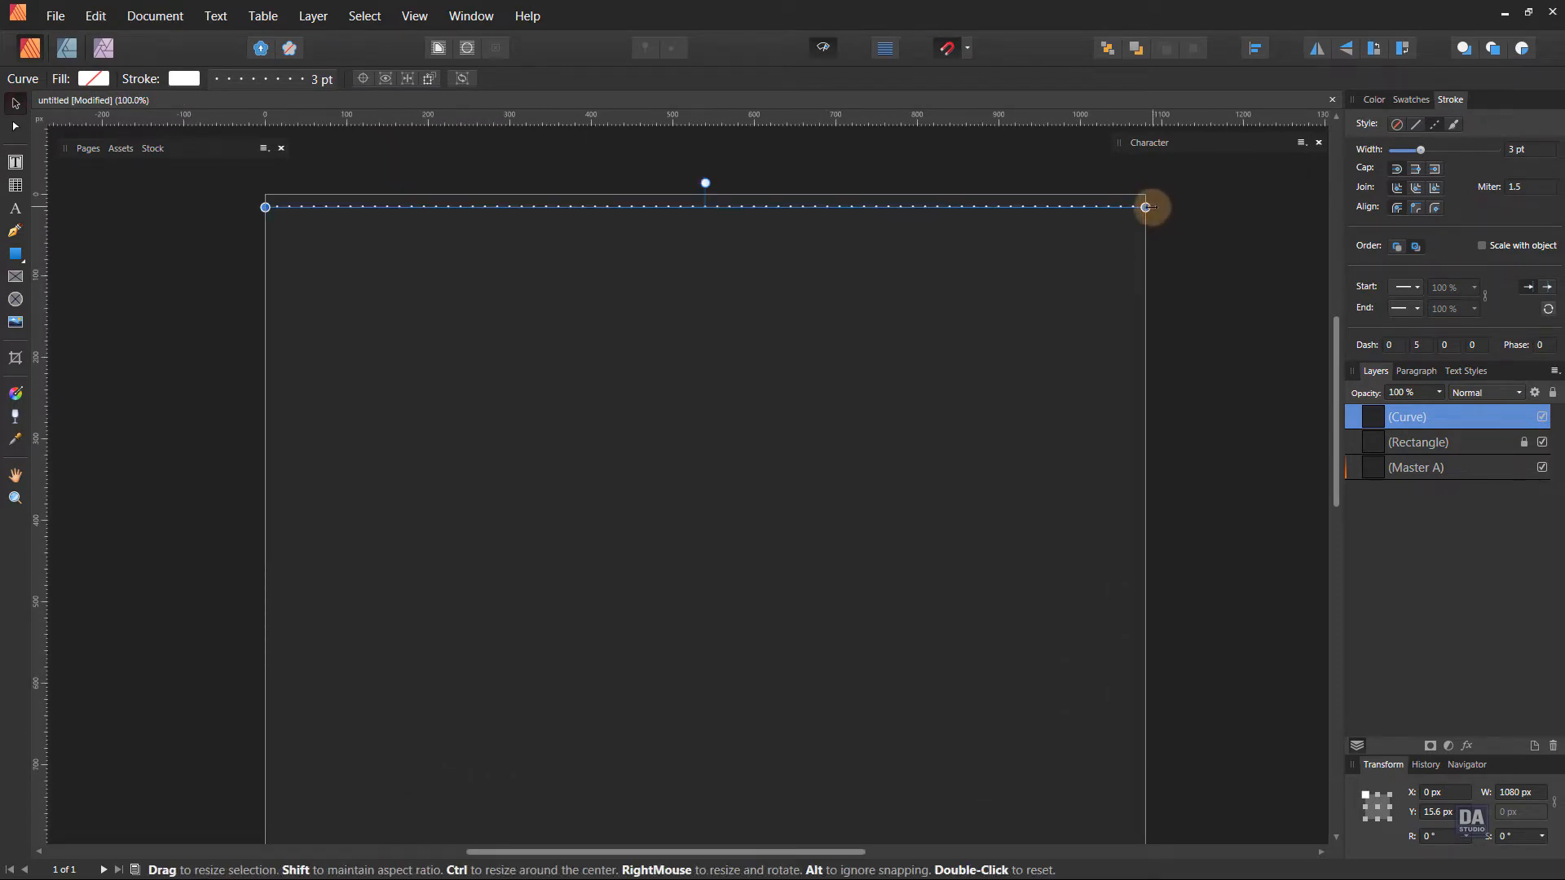
{"action": "left_click_drag", "start_coordinate": [1145, 207], "coordinate": [1152, 207]}
{"action": "left_click_drag", "start_coordinate": [1009, 207], "coordinate": [1011, 207]}
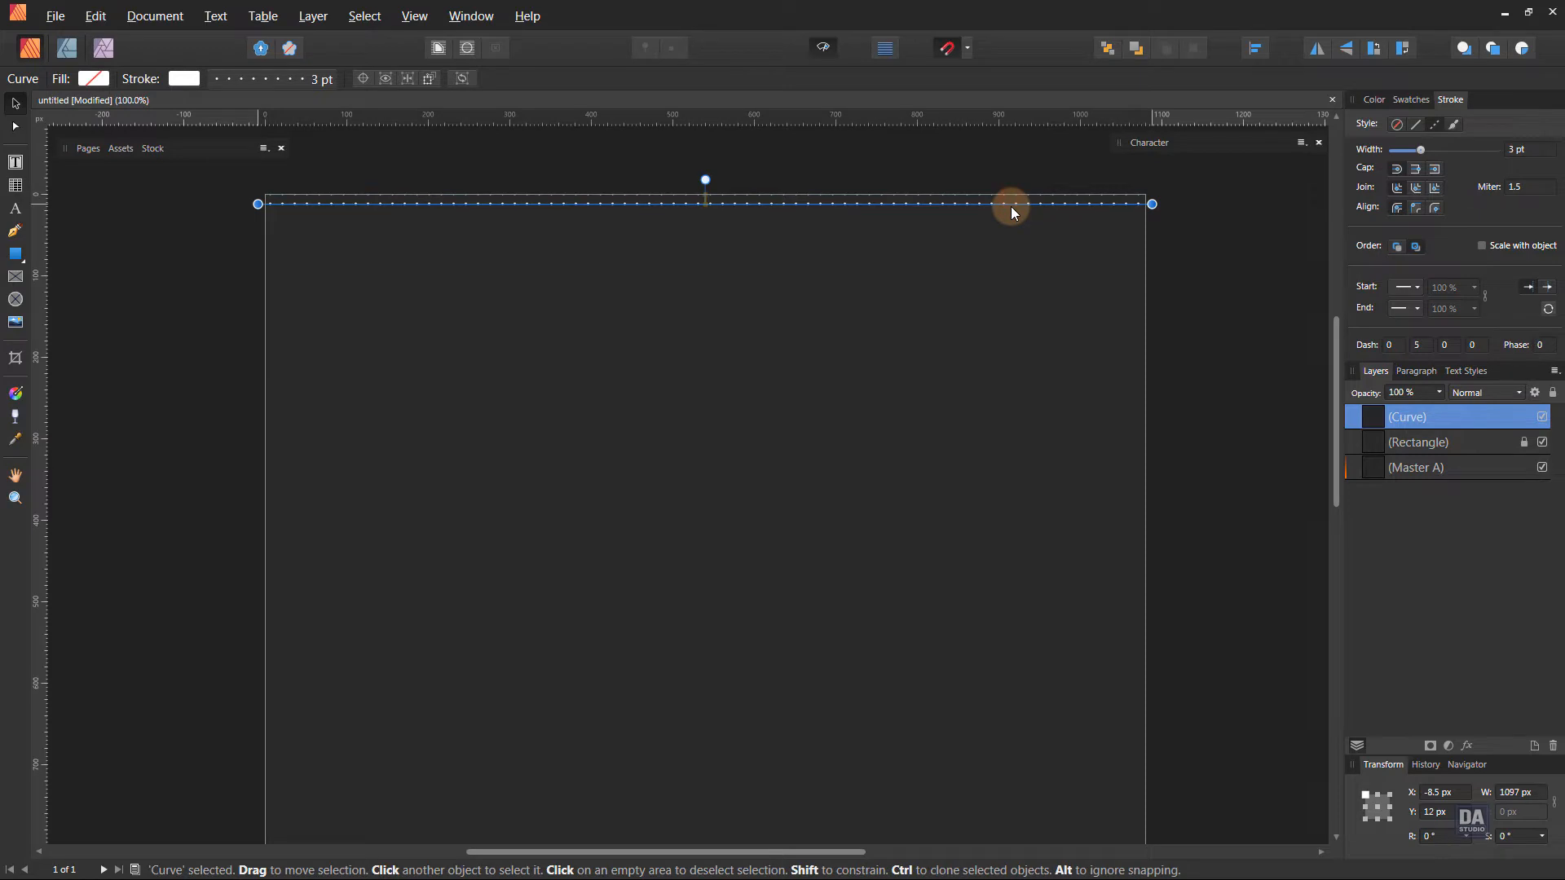
Duplicate the dotted line repeatedly at 12 px intervals until the rows fill the page, undoing the surplus copies past the lower edge.
{"action": "key", "text": "ctrl+j"}
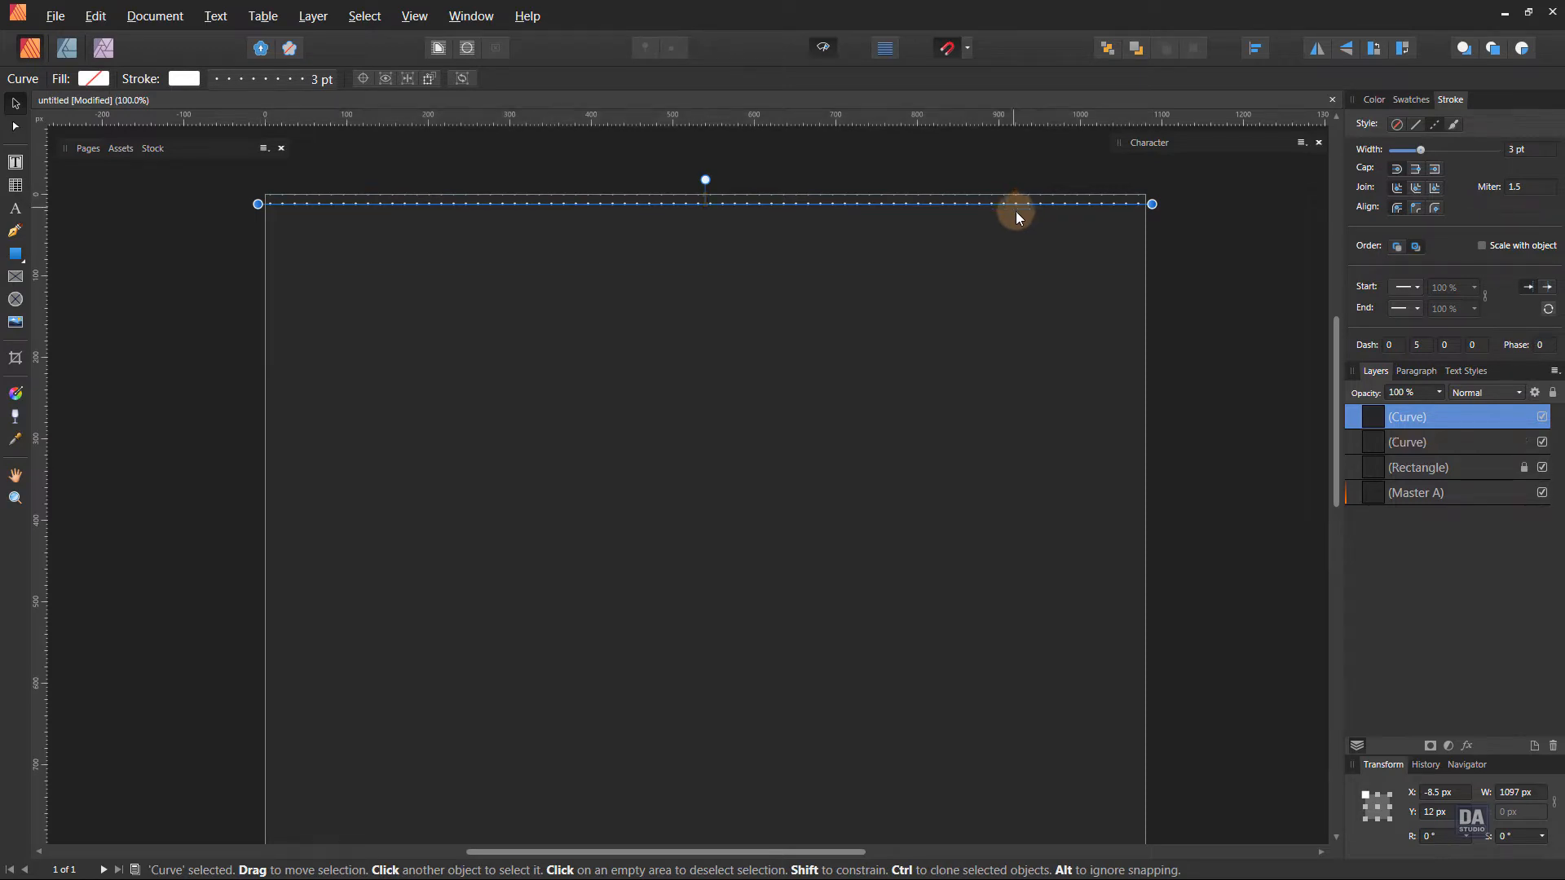
{"action": "right_click", "coordinate": [1436, 416]}
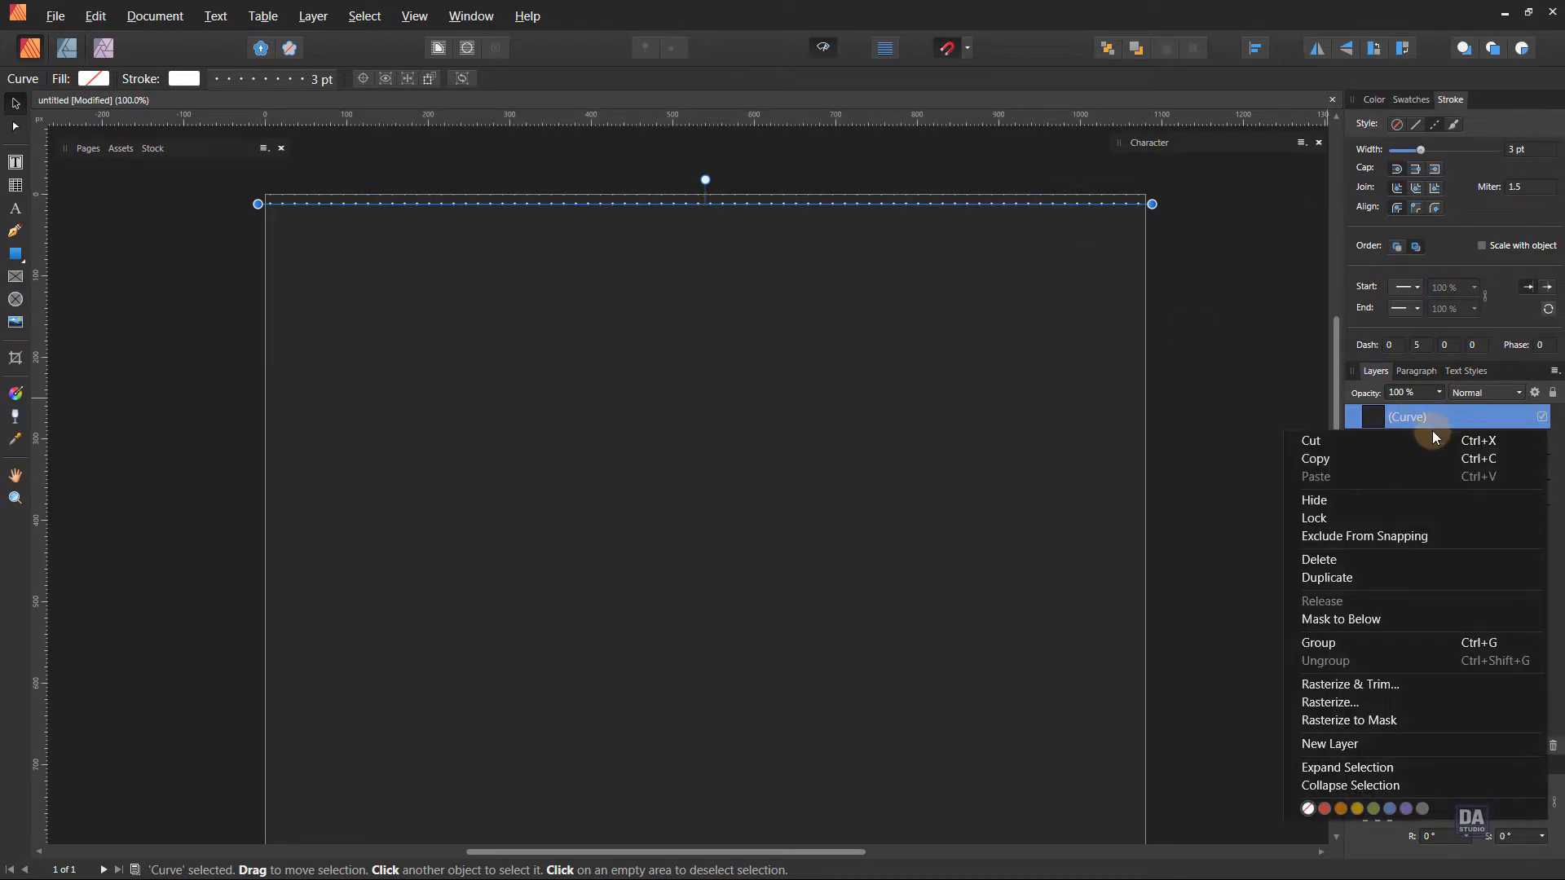
{"action": "left_click", "coordinate": [1391, 577]}
{"action": "key", "text": "ctrl+j"}
{"action": "key", "text": "ctrl+j"}
{"action": "key", "text": "ctrl+j"}
{"action": "key", "text": "ctrl+j"}
{"action": "key", "text": "ctrl+j"}
{"action": "key", "text": "ctrl+j"}
{"action": "key", "text": "ctrl+j"}
{"action": "key", "text": "ctrl+j"}
{"action": "key", "text": "ctrl+j"}
{"action": "key", "text": "ctrl+j"}
{"action": "key", "text": "ctrl+j"}
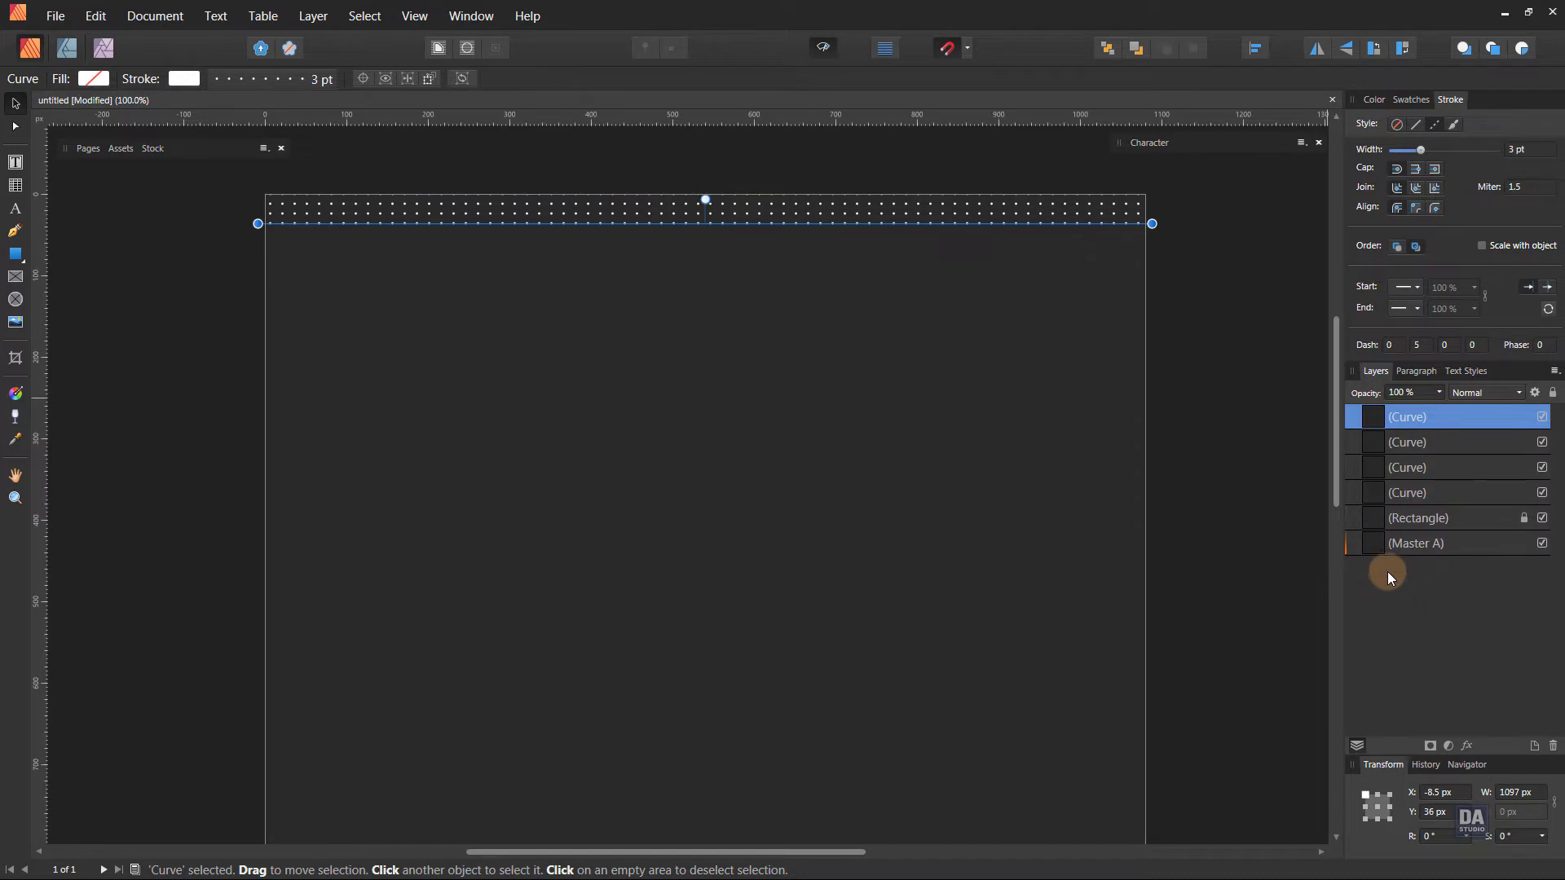
{"action": "key", "text": "ctrl+j"}
{"action": "key", "text": "ctrl+j"}
{"action": "key", "text": "ctrl+j"}
{"action": "key", "text": "ctrl+j"}
{"action": "key", "text": "ctrl+j"}
{"action": "key", "text": "ctrl+j"}
{"action": "key", "text": "ctrl+j"}
{"action": "key", "text": "ctrl+j"}
{"action": "key", "text": "ctrl+j"}
{"action": "key", "text": "ctrl+j"}
{"action": "key", "text": "ctrl+j"}
{"action": "key", "text": "ctrl+j"}
{"action": "key", "text": "ctrl+j"}
{"action": "key", "text": "ctrl+j"}
{"action": "key", "text": "ctrl+j"}
{"action": "key", "text": "ctrl+j"}
{"action": "key", "text": "ctrl+j"}
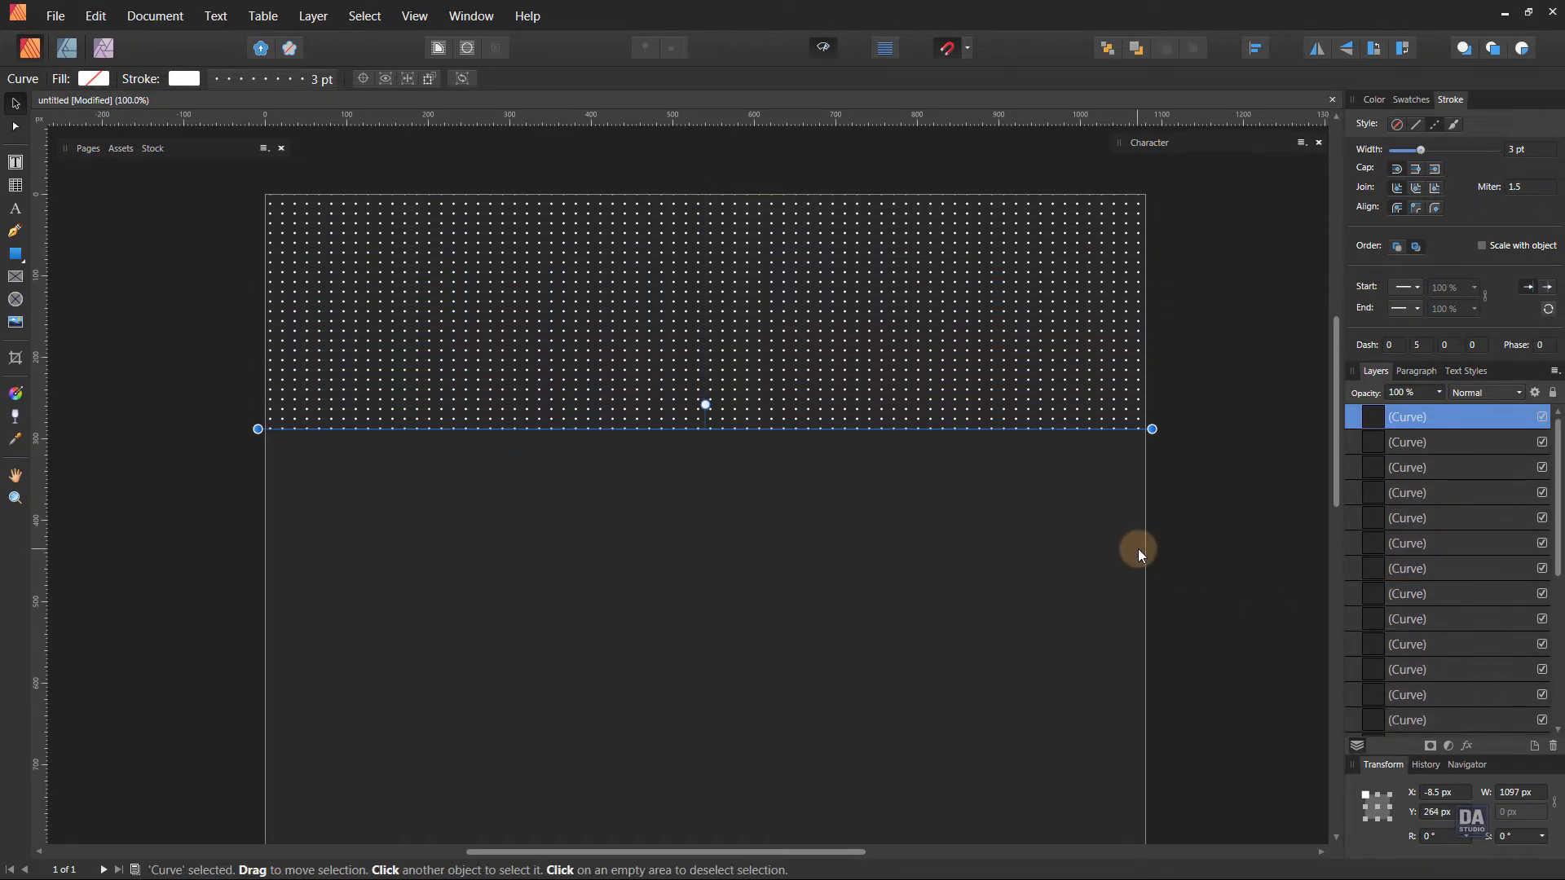
{"action": "key", "text": "ctrl+j"}
{"action": "key", "text": "ctrl+j"}
{"action": "key", "text": "ctrl+j"}
{"action": "key", "text": "ctrl+j"}
{"action": "key", "text": "ctrl+j"}
{"action": "key", "text": "ctrl+j"}
{"action": "key", "text": "ctrl+j"}
{"action": "key", "text": "ctrl+j"}
{"action": "key", "text": "ctrl+j"}
{"action": "key", "text": "ctrl+j"}
{"action": "key", "text": "ctrl+j"}
{"action": "key", "text": "ctrl+j"}
{"action": "key", "text": "ctrl+j"}
{"action": "key", "text": "ctrl+j"}
{"action": "key", "text": "ctrl+j"}
{"action": "key", "text": "ctrl+j"}
{"action": "key", "text": "ctrl+j"}
{"action": "key", "text": "ctrl+j"}
{"action": "key", "text": "ctrl+j"}
{"action": "key", "text": "ctrl+j"}
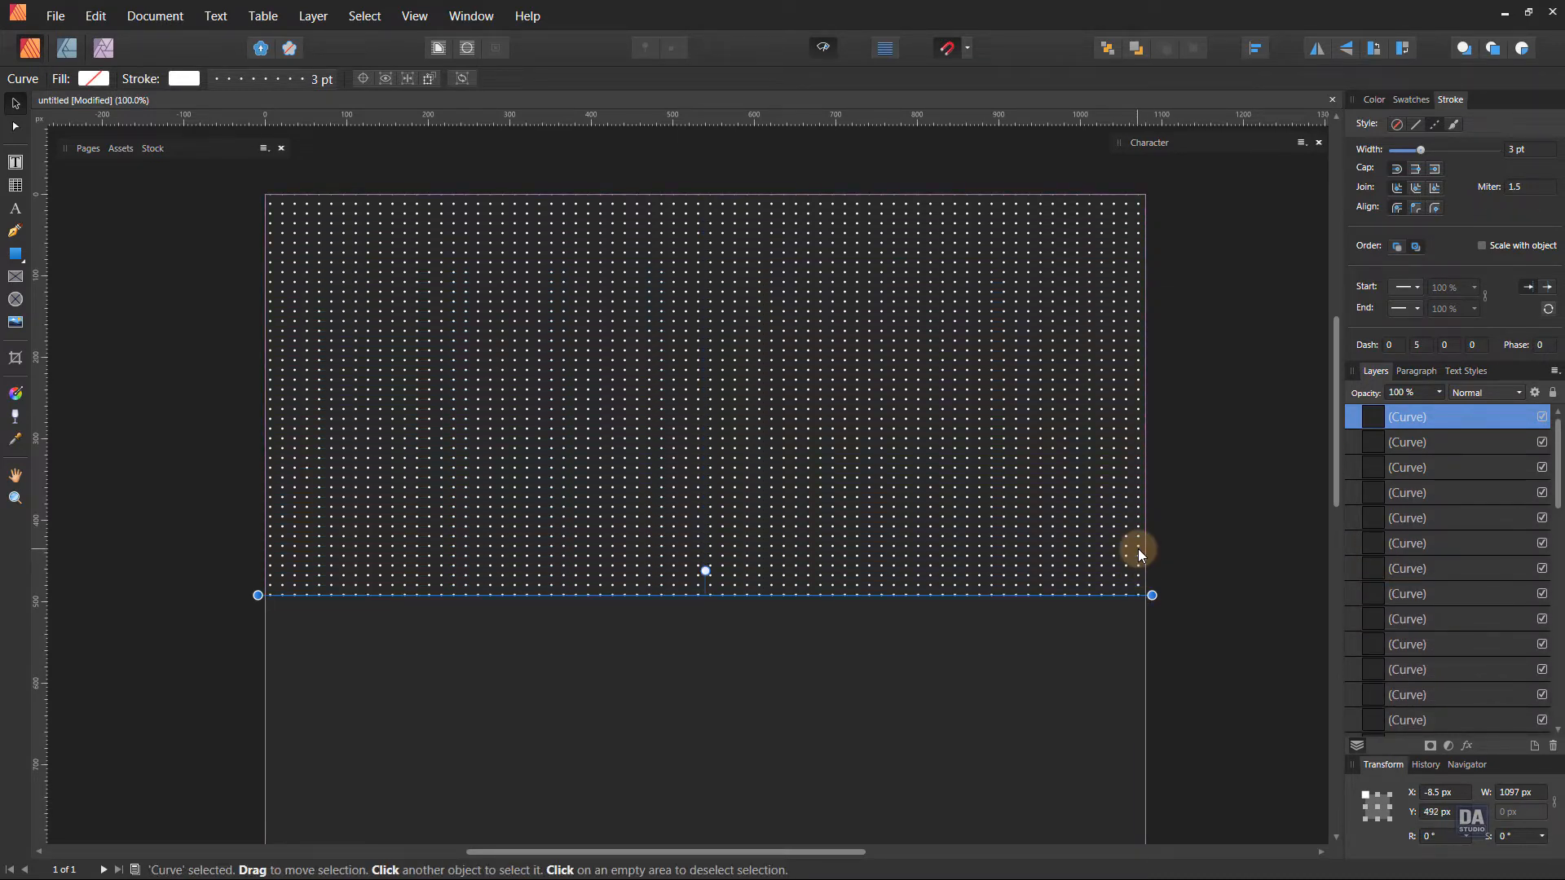
{"action": "key", "text": "ctrl+j"}
{"action": "key", "text": "ctrl+j"}
{"action": "key", "text": "ctrl+j"}
{"action": "key", "text": "ctrl+j"}
{"action": "key", "text": "ctrl+j"}
{"action": "key", "text": "ctrl+j"}
{"action": "key", "text": "ctrl+j"}
{"action": "key", "text": "ctrl+j"}
{"action": "key", "text": "ctrl+j"}
{"action": "key", "text": "ctrl+j"}
{"action": "key", "text": "ctrl+j"}
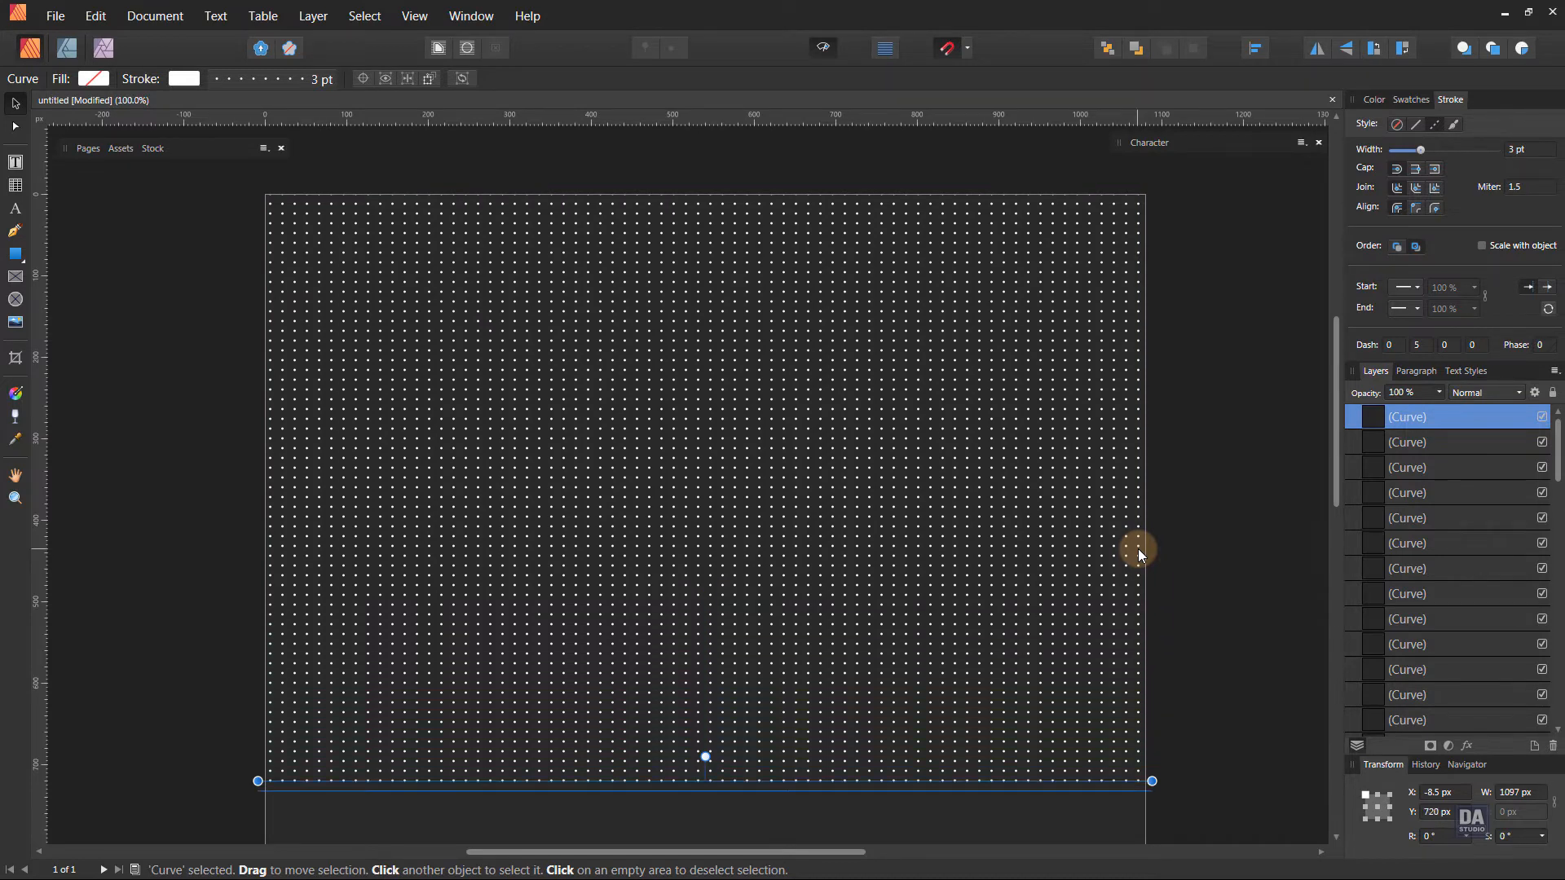
{"action": "scroll", "coordinate": [1138, 549], "scroll_direction": "down", "scroll_amount": 3}
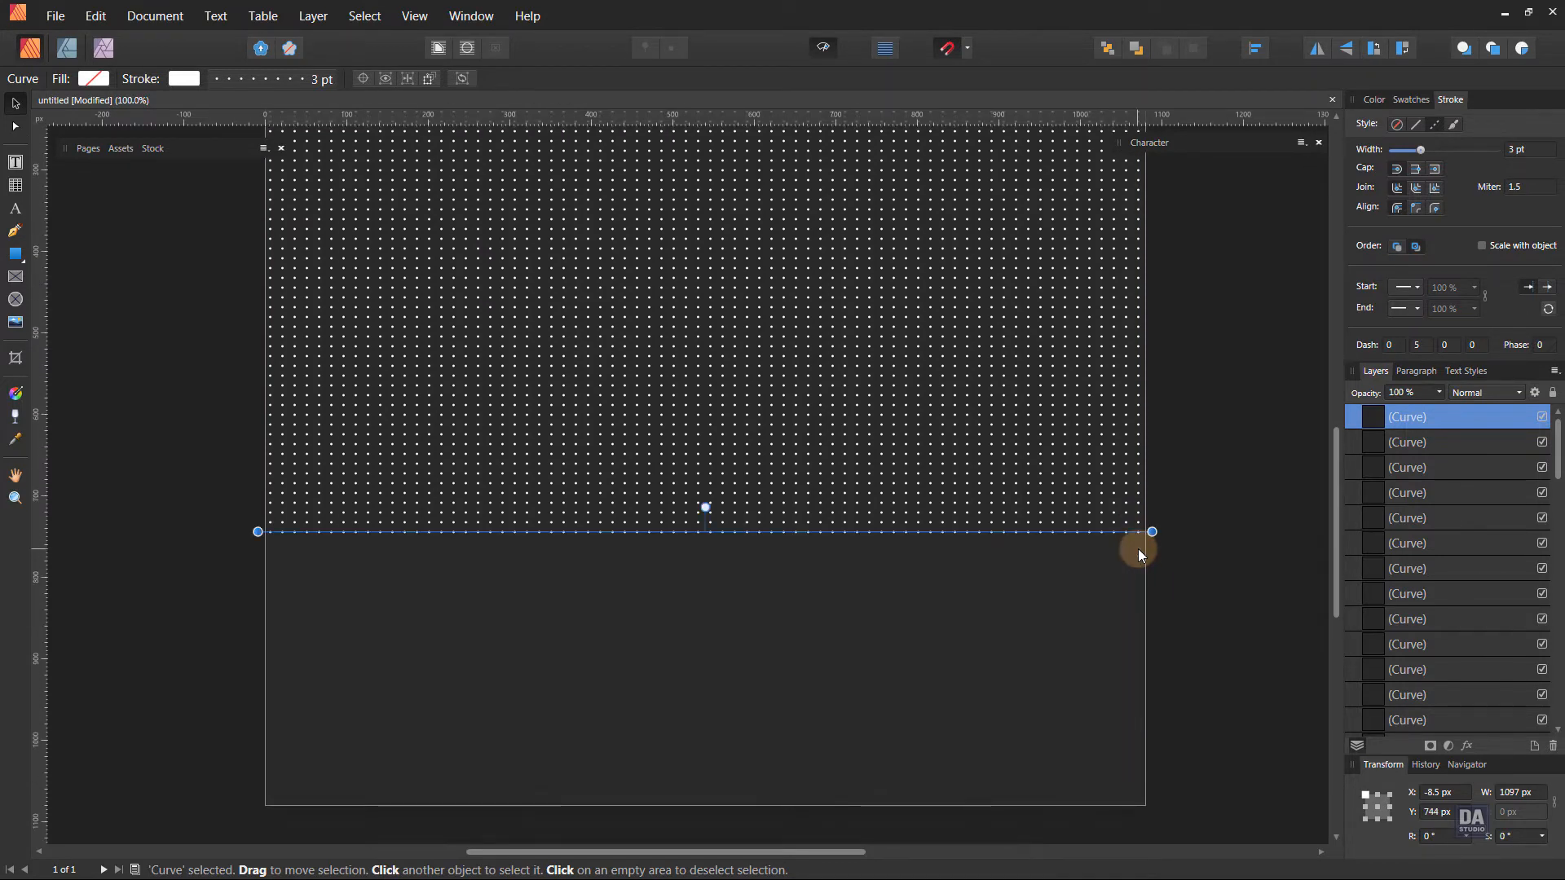
{"action": "key", "text": "ctrl+j"}
{"action": "key", "text": "ctrl+j"}
{"action": "key", "text": "ctrl+j"}
{"action": "key", "text": "ctrl+j"}
{"action": "key", "text": "ctrl+j"}
{"action": "key", "text": "ctrl+j"}
{"action": "key", "text": "ctrl+j"}
{"action": "key", "text": "ctrl+j"}
{"action": "key", "text": "ctrl+j"}
{"action": "key", "text": "ctrl+j"}
{"action": "key", "text": "ctrl+j"}
{"action": "key", "text": "ctrl+j"}
{"action": "key", "text": "ctrl+j"}
{"action": "key", "text": "ctrl+j"}
{"action": "key", "text": "ctrl+j"}
{"action": "key", "text": "ctrl+j"}
{"action": "key", "text": "ctrl+j"}
{"action": "key", "text": "ctrl+j"}
{"action": "key", "text": "ctrl+j"}
{"action": "key", "text": "ctrl+j"}
{"action": "key", "text": "ctrl+j"}
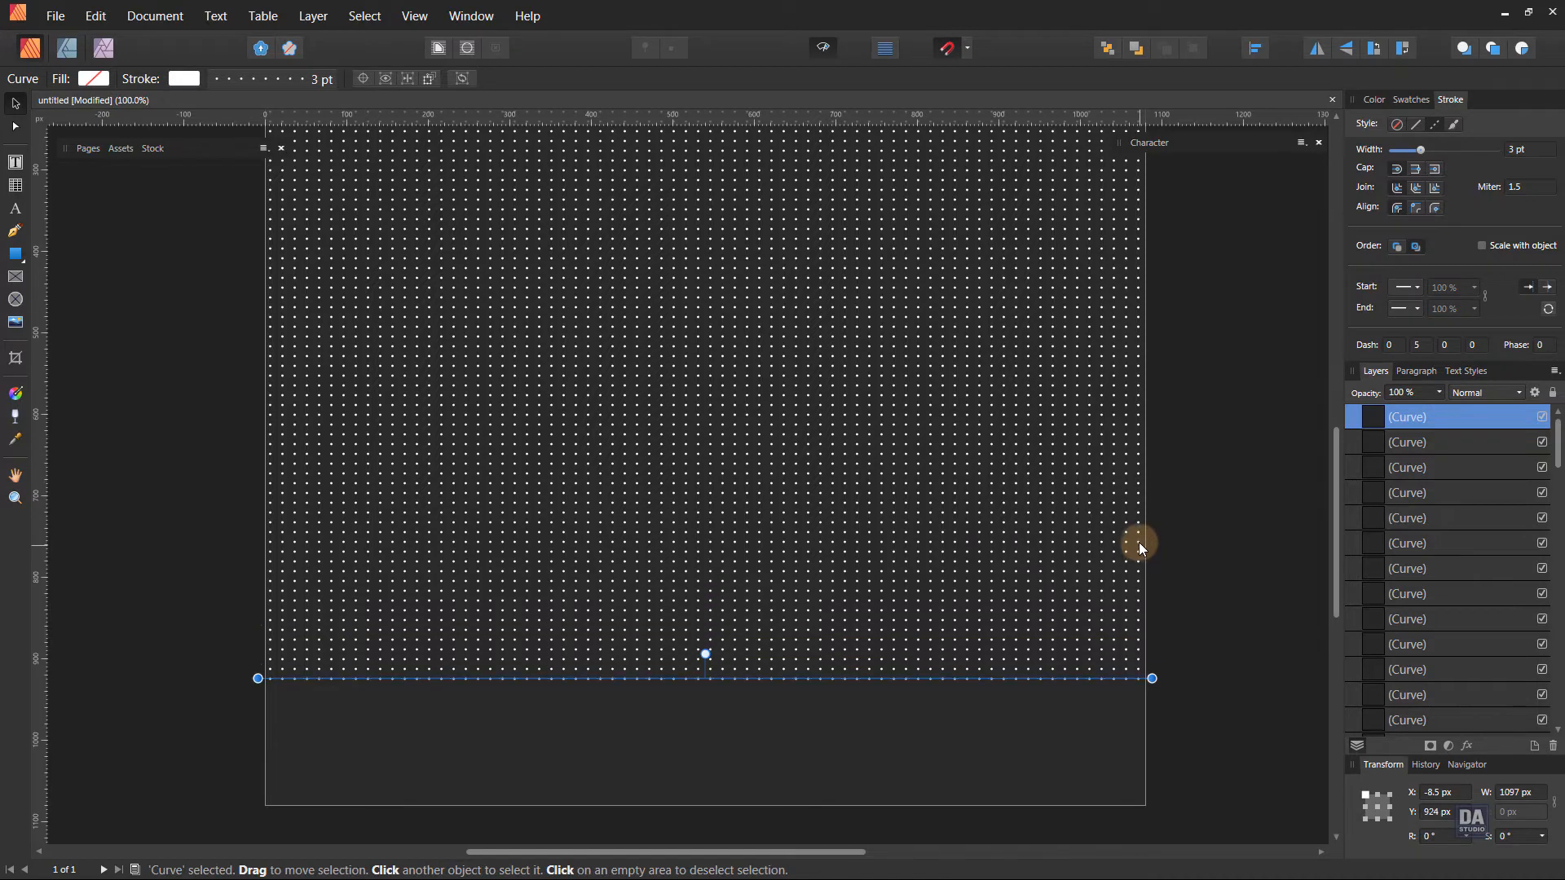
{"action": "key", "text": "ctrl+j"}
{"action": "key", "text": "ctrl+j"}
{"action": "key", "text": "ctrl+j"}
{"action": "key", "text": "ctrl+j"}
{"action": "key", "text": "ctrl+j"}
{"action": "key", "text": "ctrl+j"}
{"action": "key", "text": "ctrl+j"}
{"action": "key", "text": "ctrl+j"}
{"action": "key", "text": "ctrl+j"}
{"action": "key", "text": "ctrl+j"}
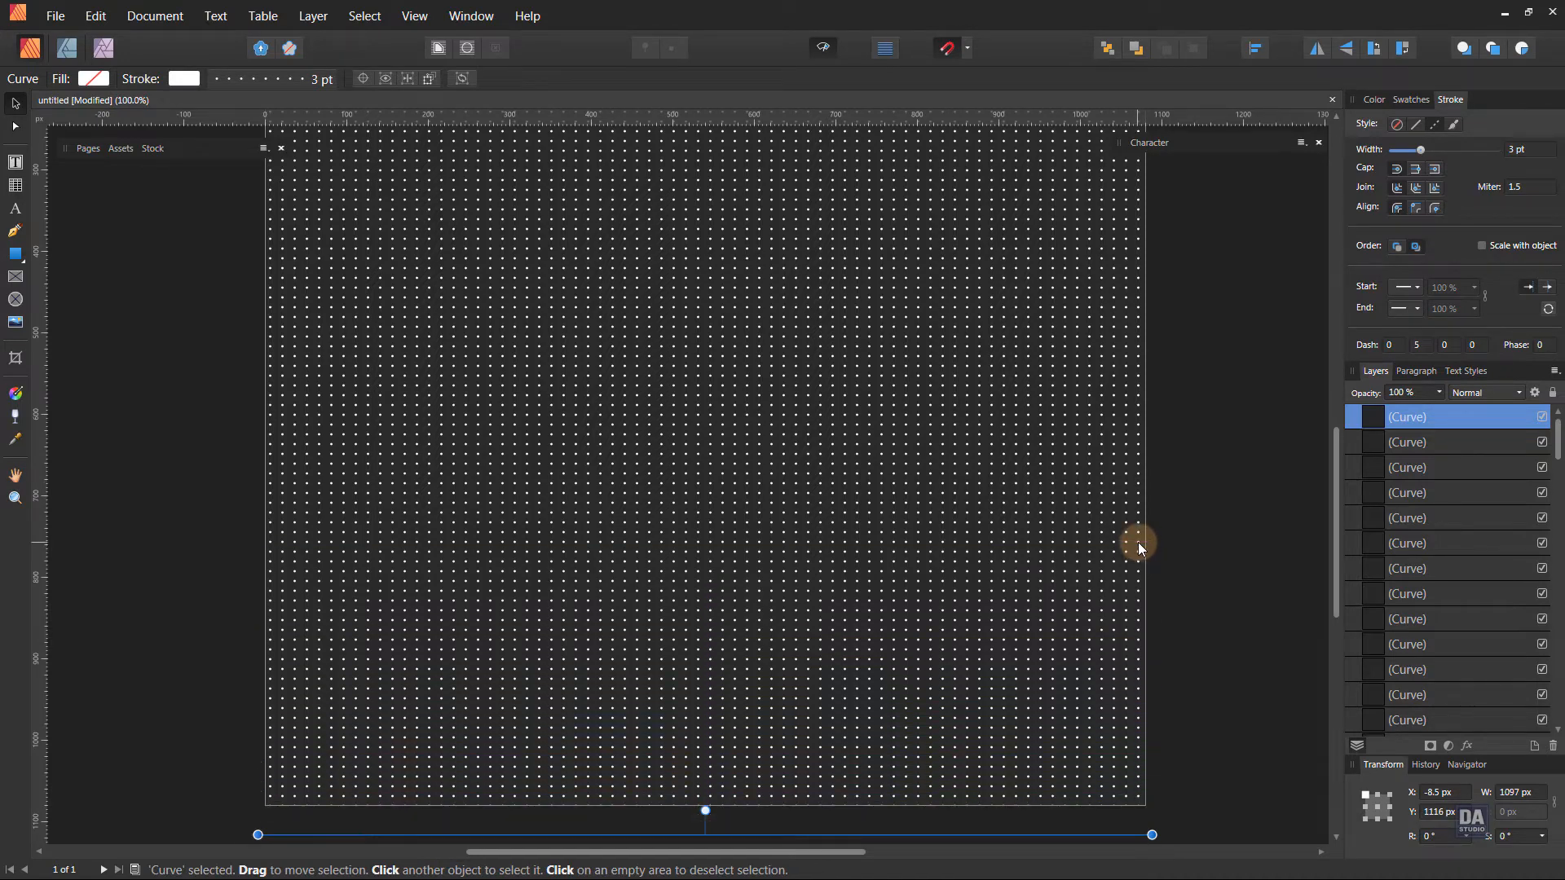
{"action": "key", "text": "ctrl+z"}
{"action": "key", "text": "ctrl+z"}
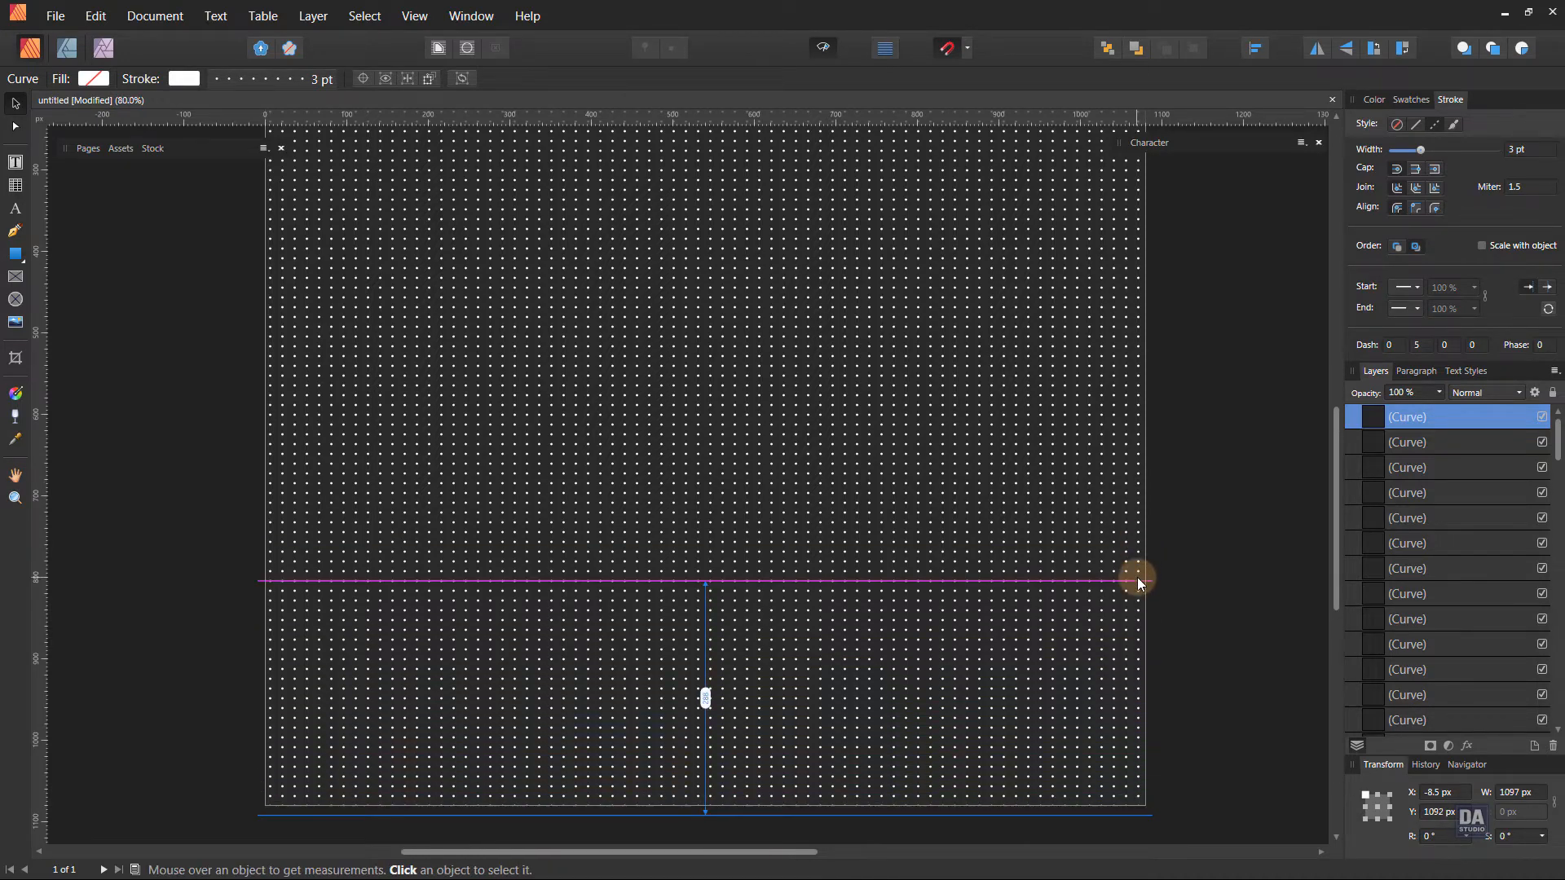
Select all the dotted lines on the page and group them.
{"action": "scroll", "coordinate": [1137, 577], "scroll_direction": "down", "scroll_amount": 4}
{"action": "scroll", "coordinate": [1183, 535], "scroll_direction": "up", "scroll_amount": 2}
{"action": "key", "text": "space"}
{"action": "left_click_drag", "start_coordinate": [1143, 447], "coordinate": [1055, 481]}
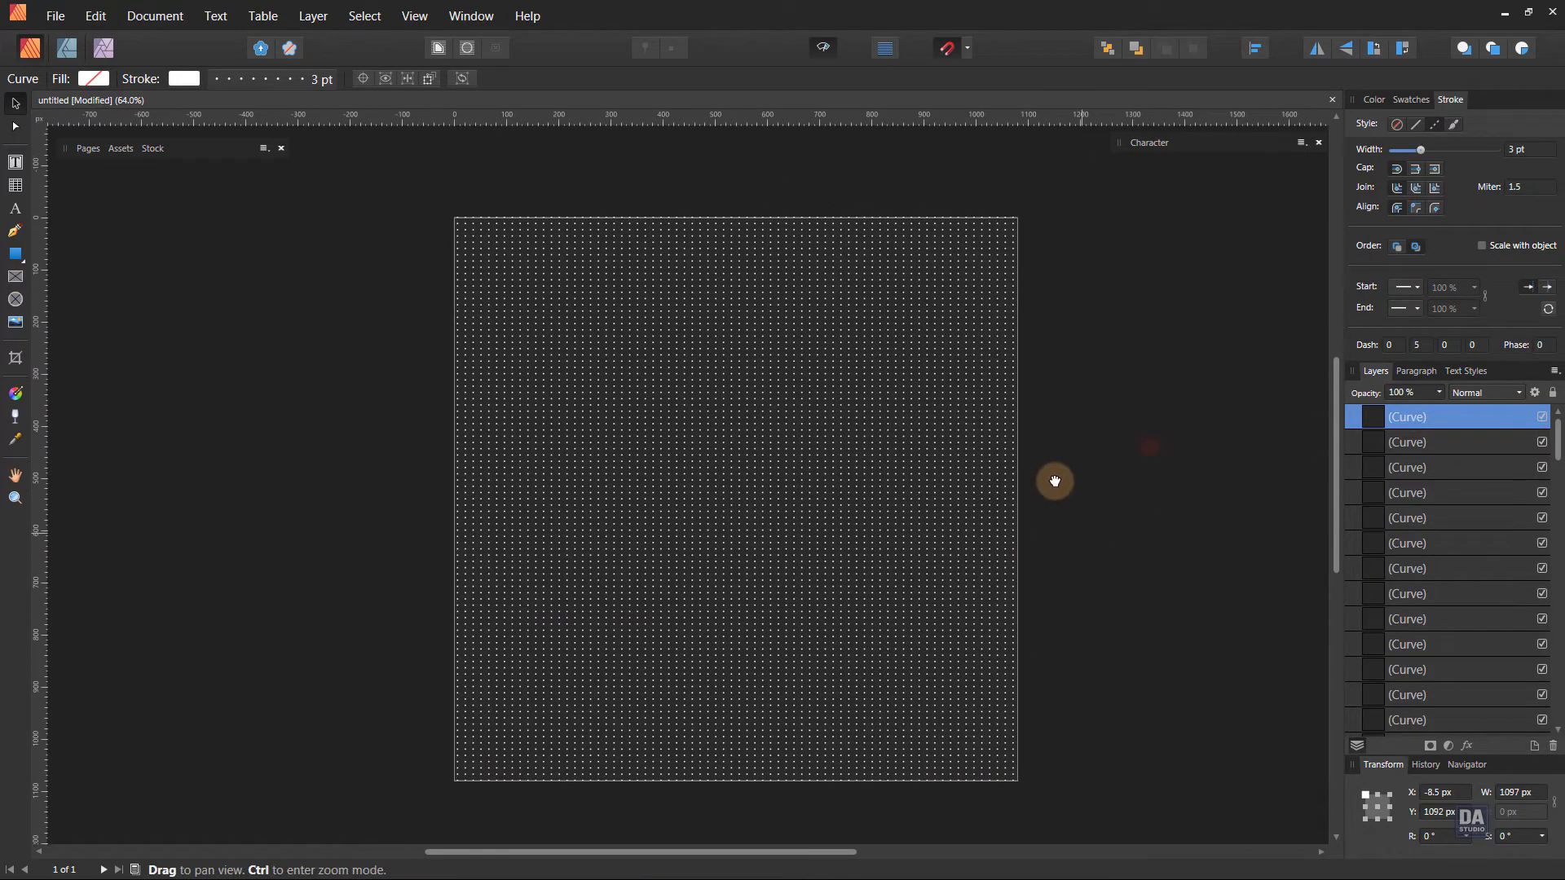
{"action": "left_click", "coordinate": [403, 163]}
{"action": "left_click", "coordinate": [362, 16]}
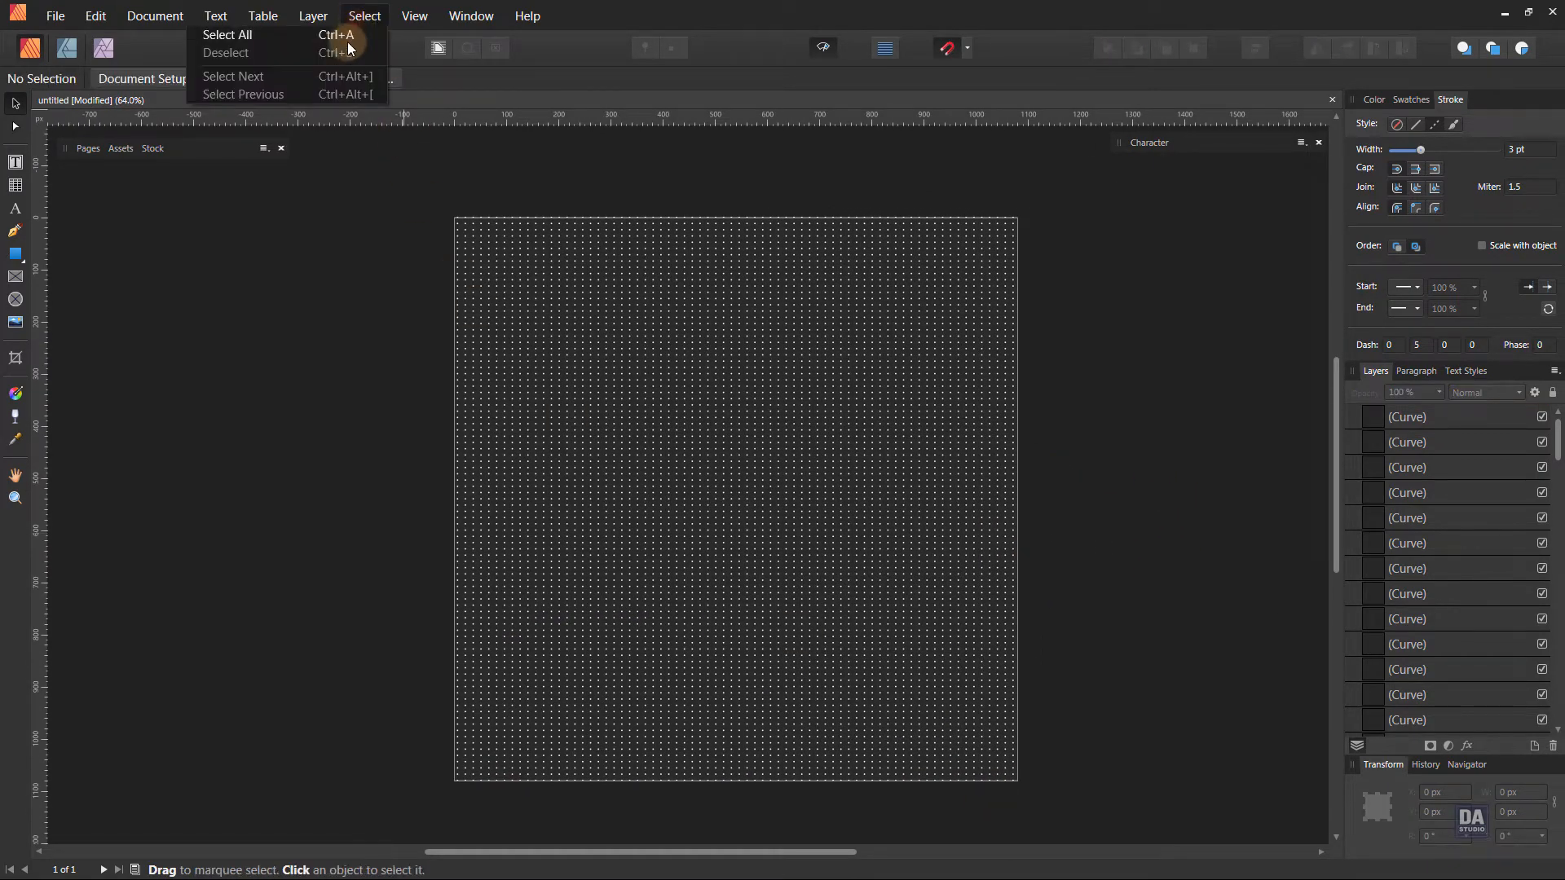
{"action": "left_click", "coordinate": [348, 37]}
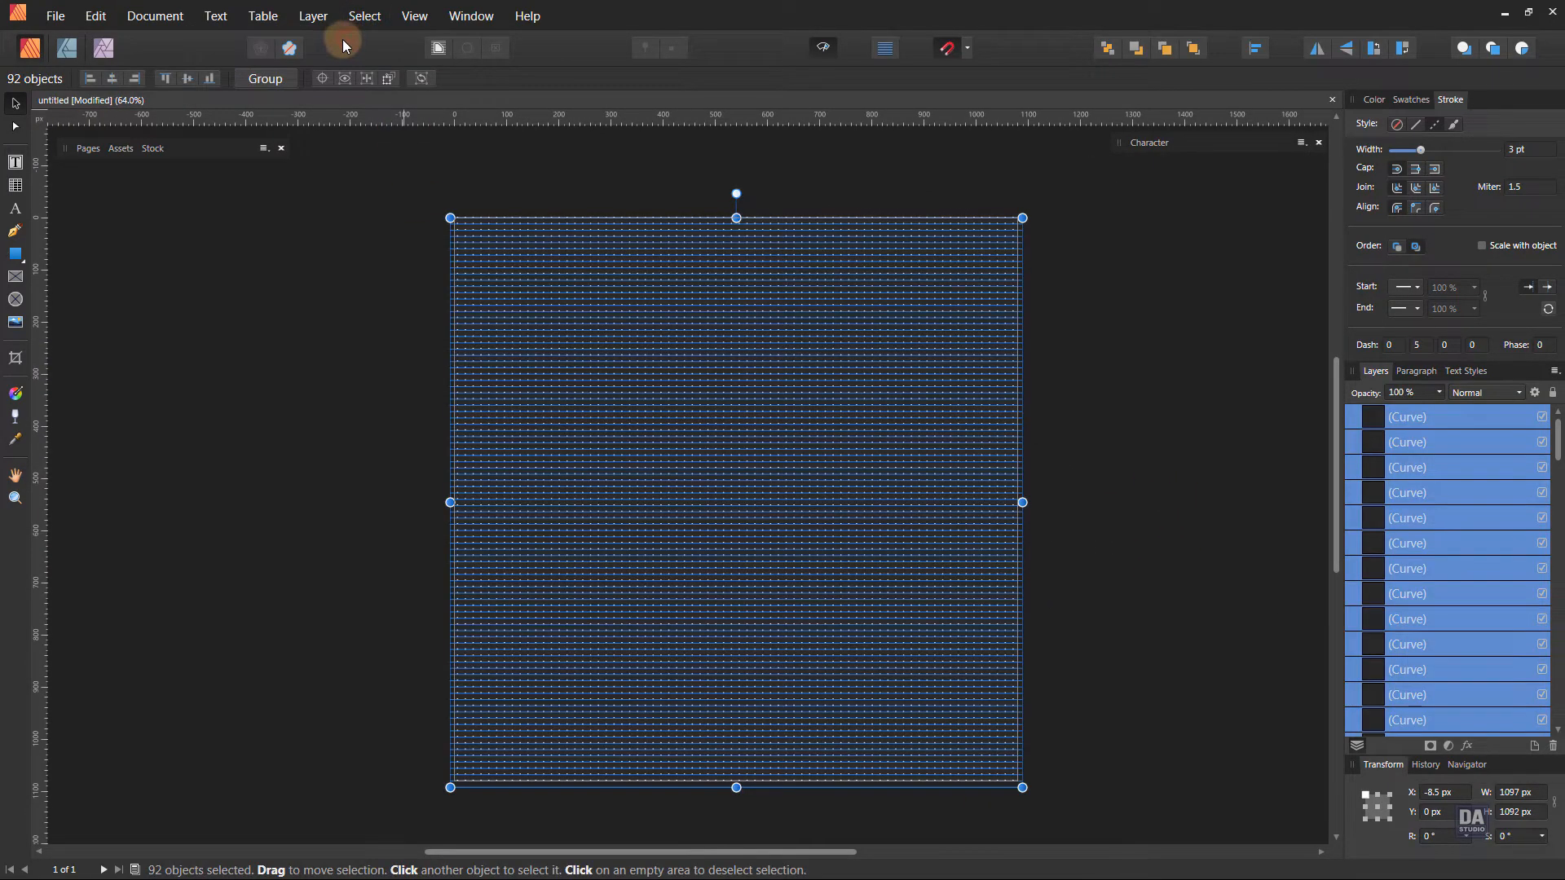
{"action": "right_click", "coordinate": [1456, 424]}
{"action": "left_click", "coordinate": [1383, 623]}
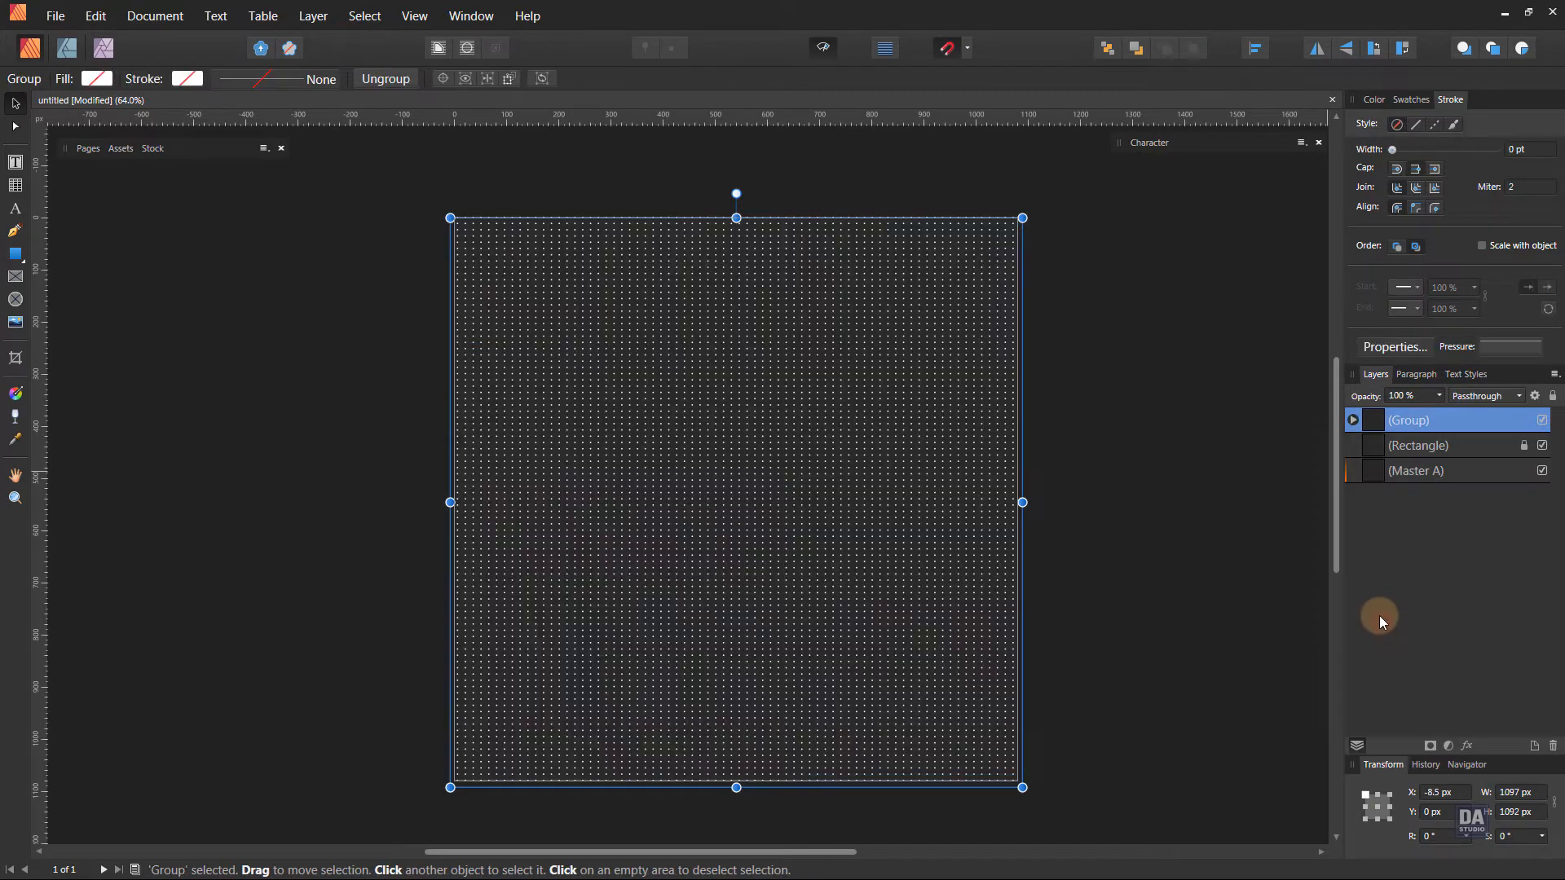
{"action": "left_click", "coordinate": [1260, 474]}
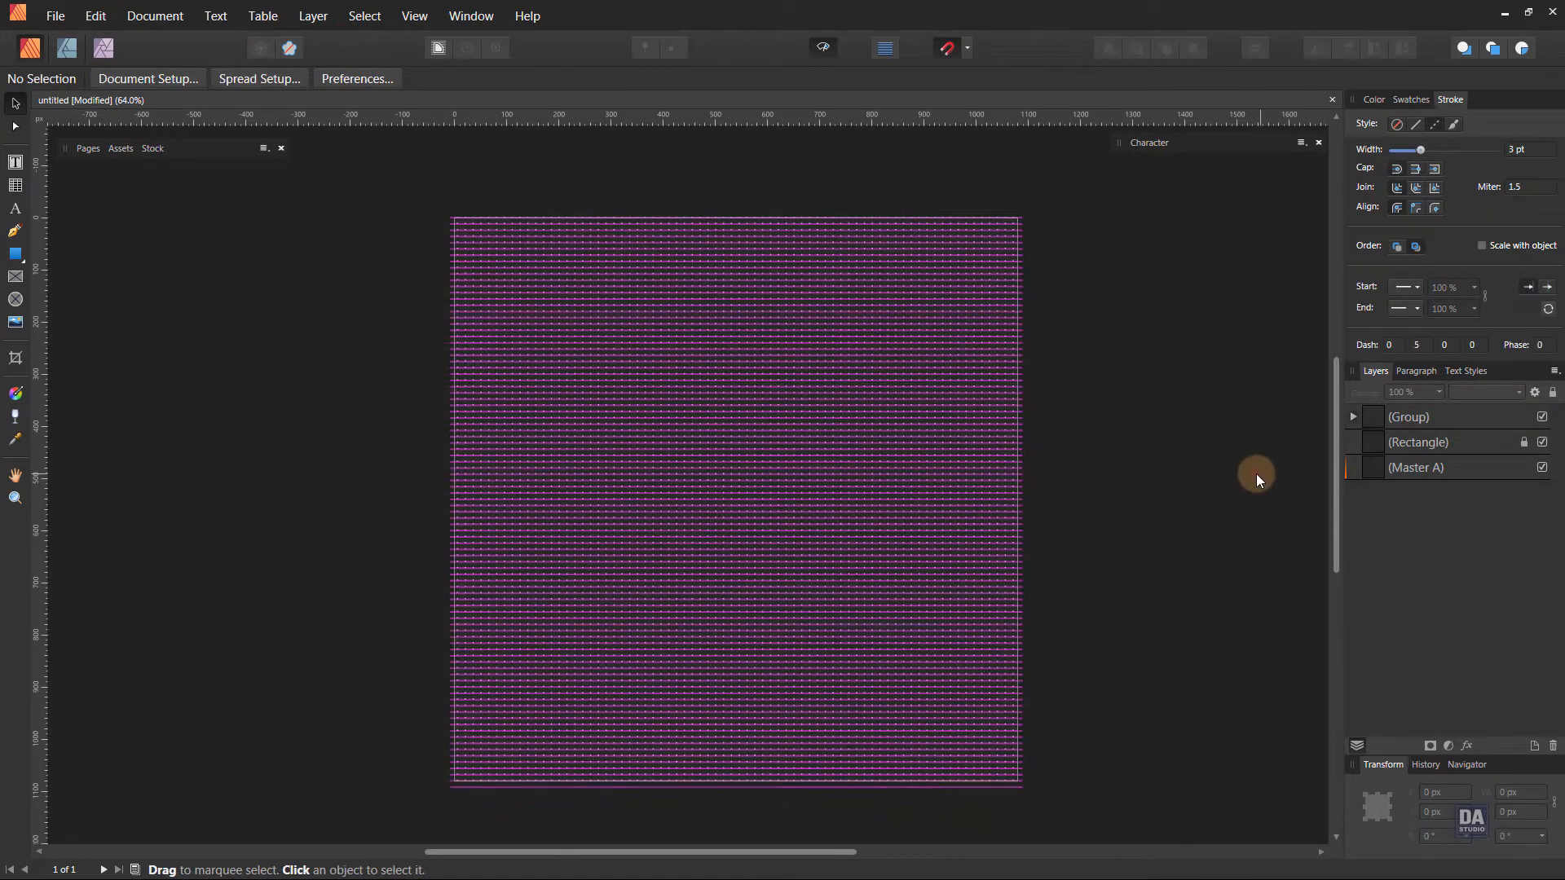
Lower the opacity of the dotted line group to 25 %.
{"action": "left_click", "coordinate": [1456, 415]}
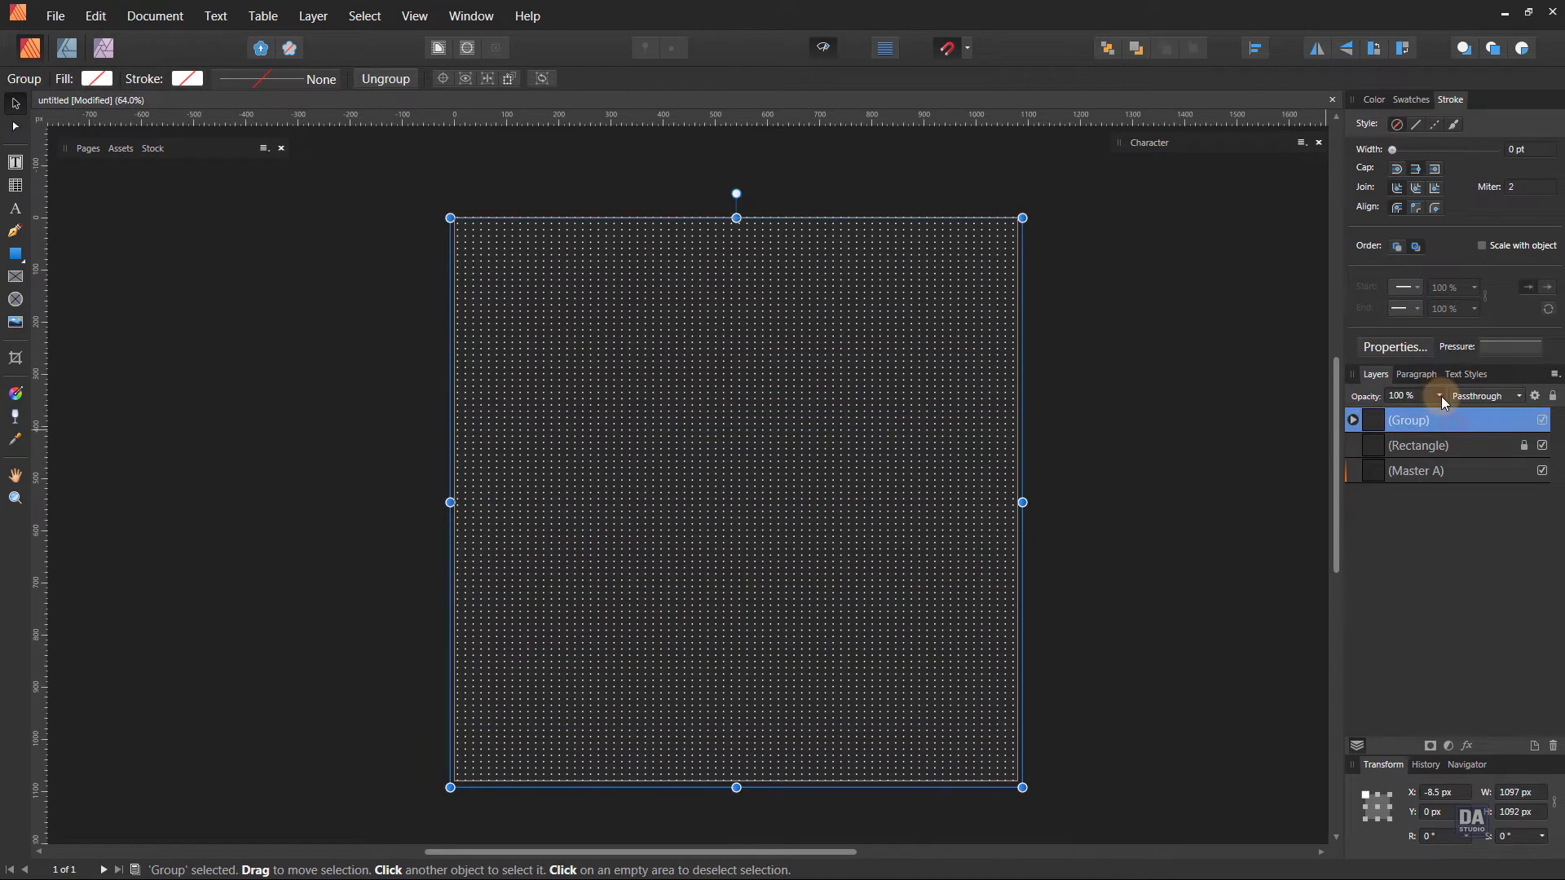
{"action": "left_click_drag", "start_coordinate": [1382, 413], "coordinate": [1357, 413]}
{"action": "left_click", "coordinate": [1235, 457]}
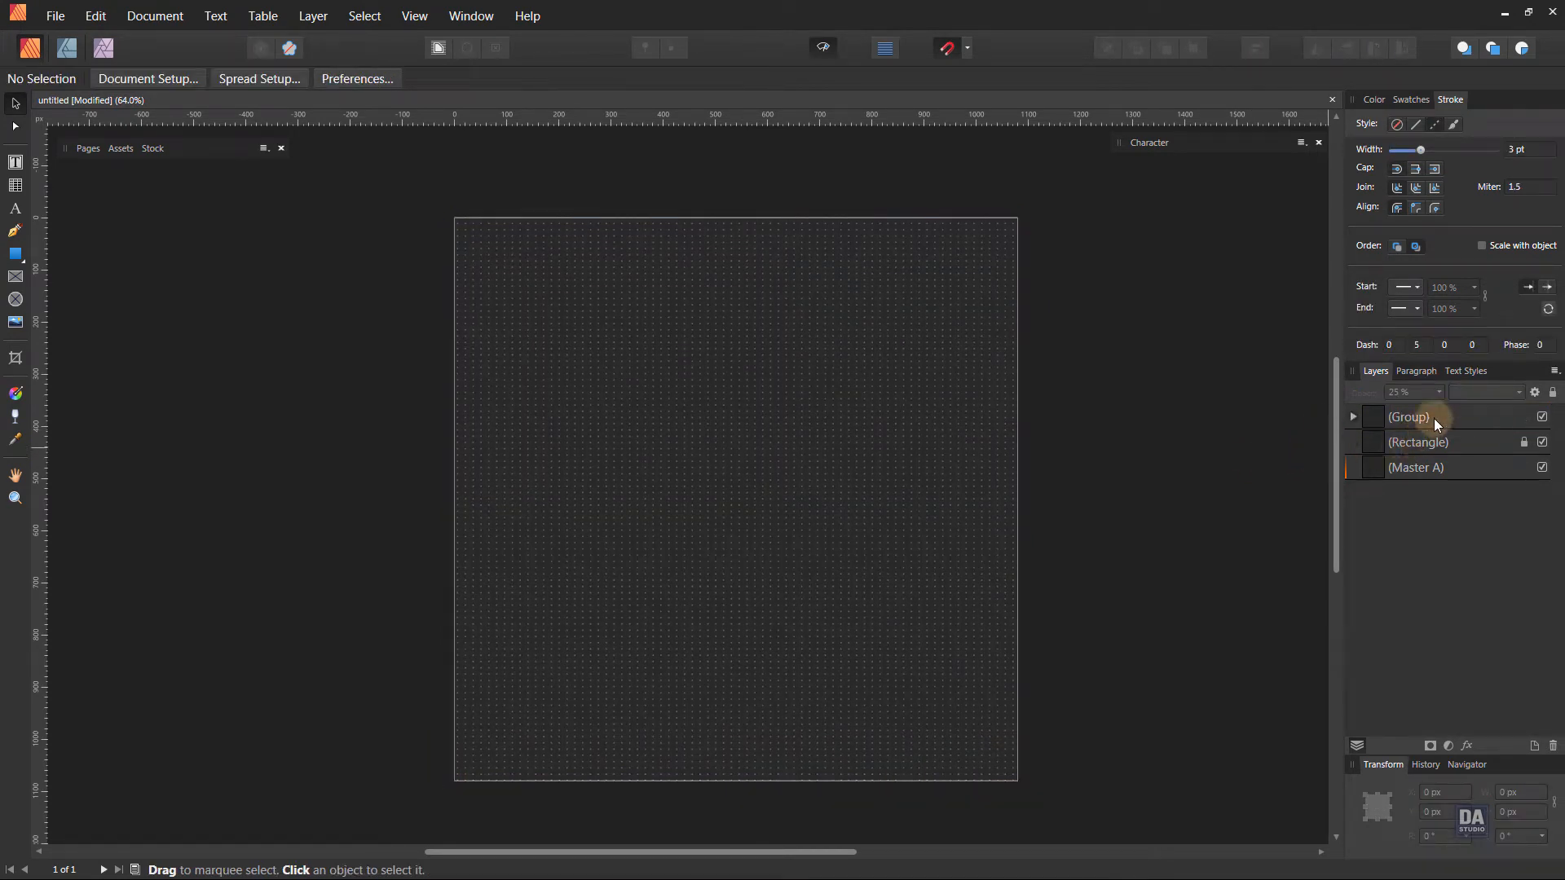
Change the background rectangle's fill to the dark navy colour 15152A.
{"action": "left_click", "coordinate": [1411, 99]}
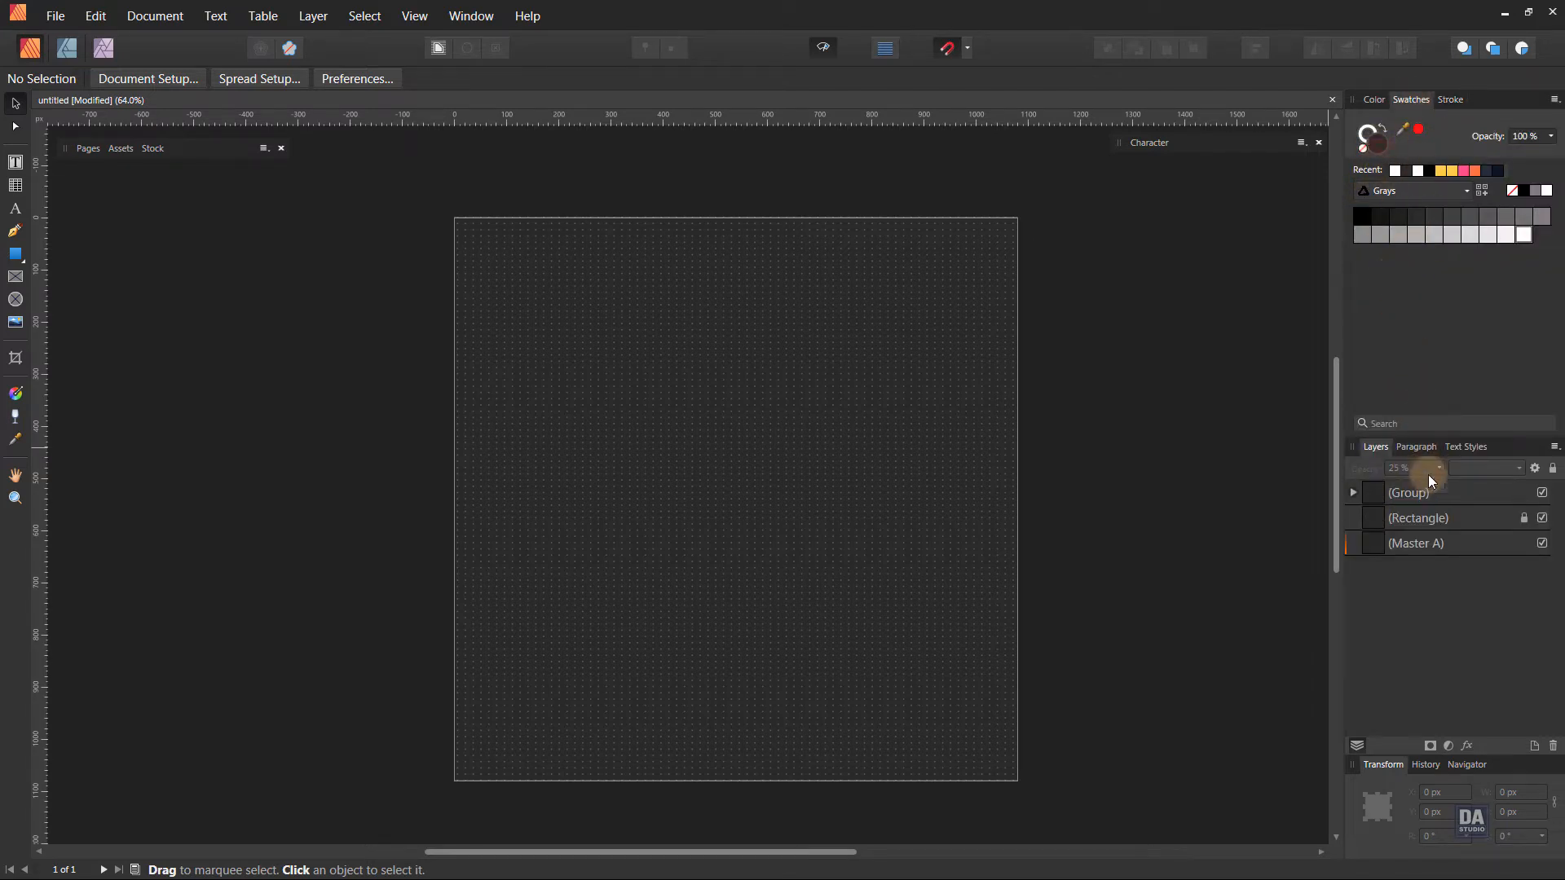
{"action": "left_click", "coordinate": [1416, 520]}
{"action": "double_click", "coordinate": [1372, 141]}
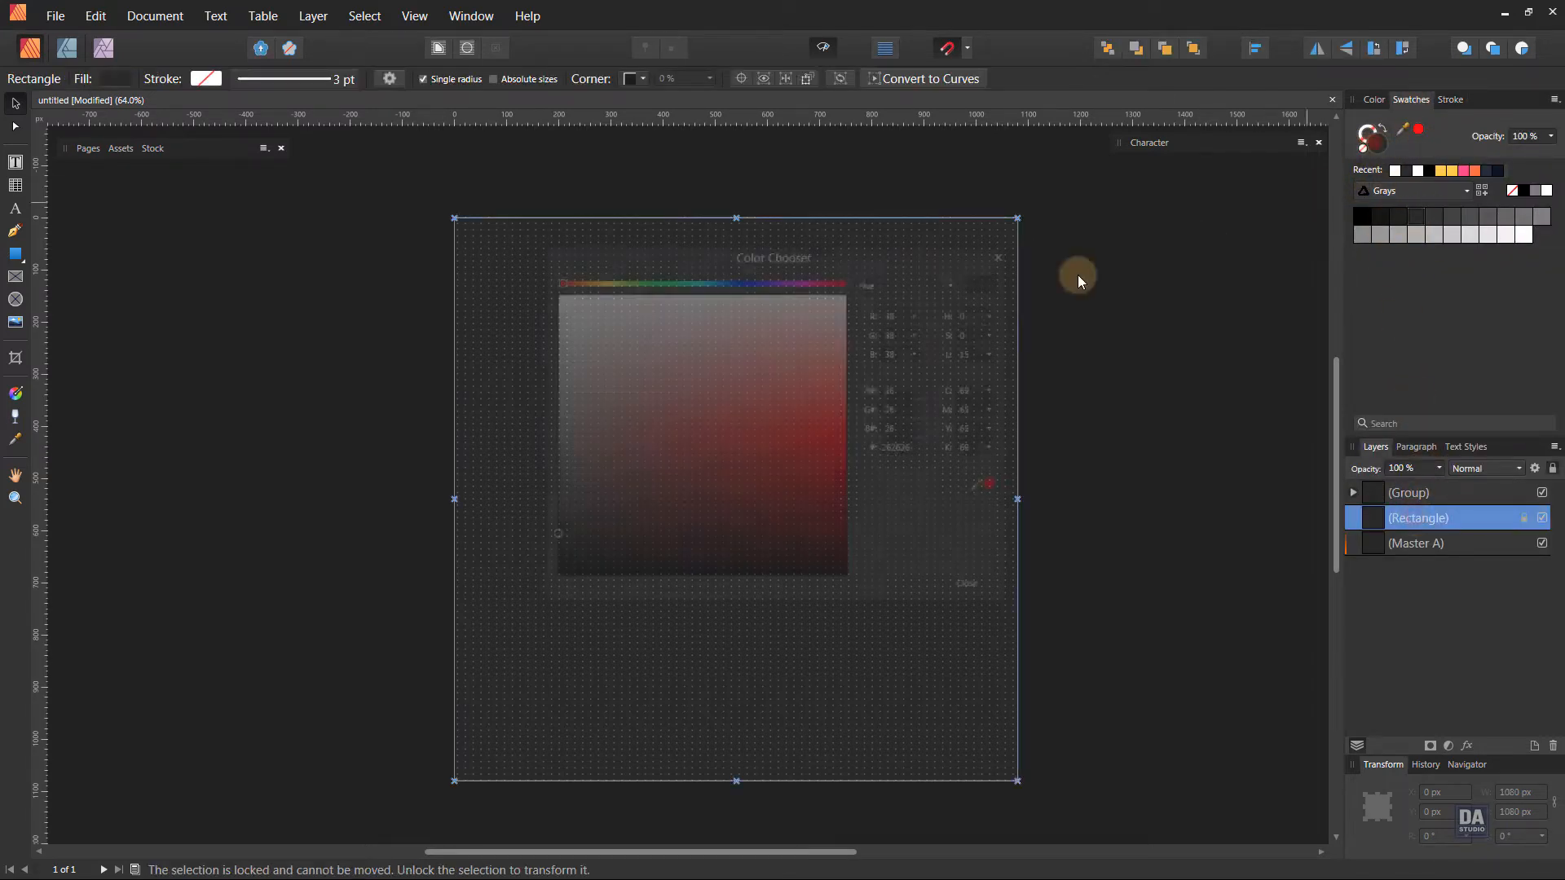
{"action": "left_click_drag", "start_coordinate": [964, 251], "coordinate": [1302, 140]}
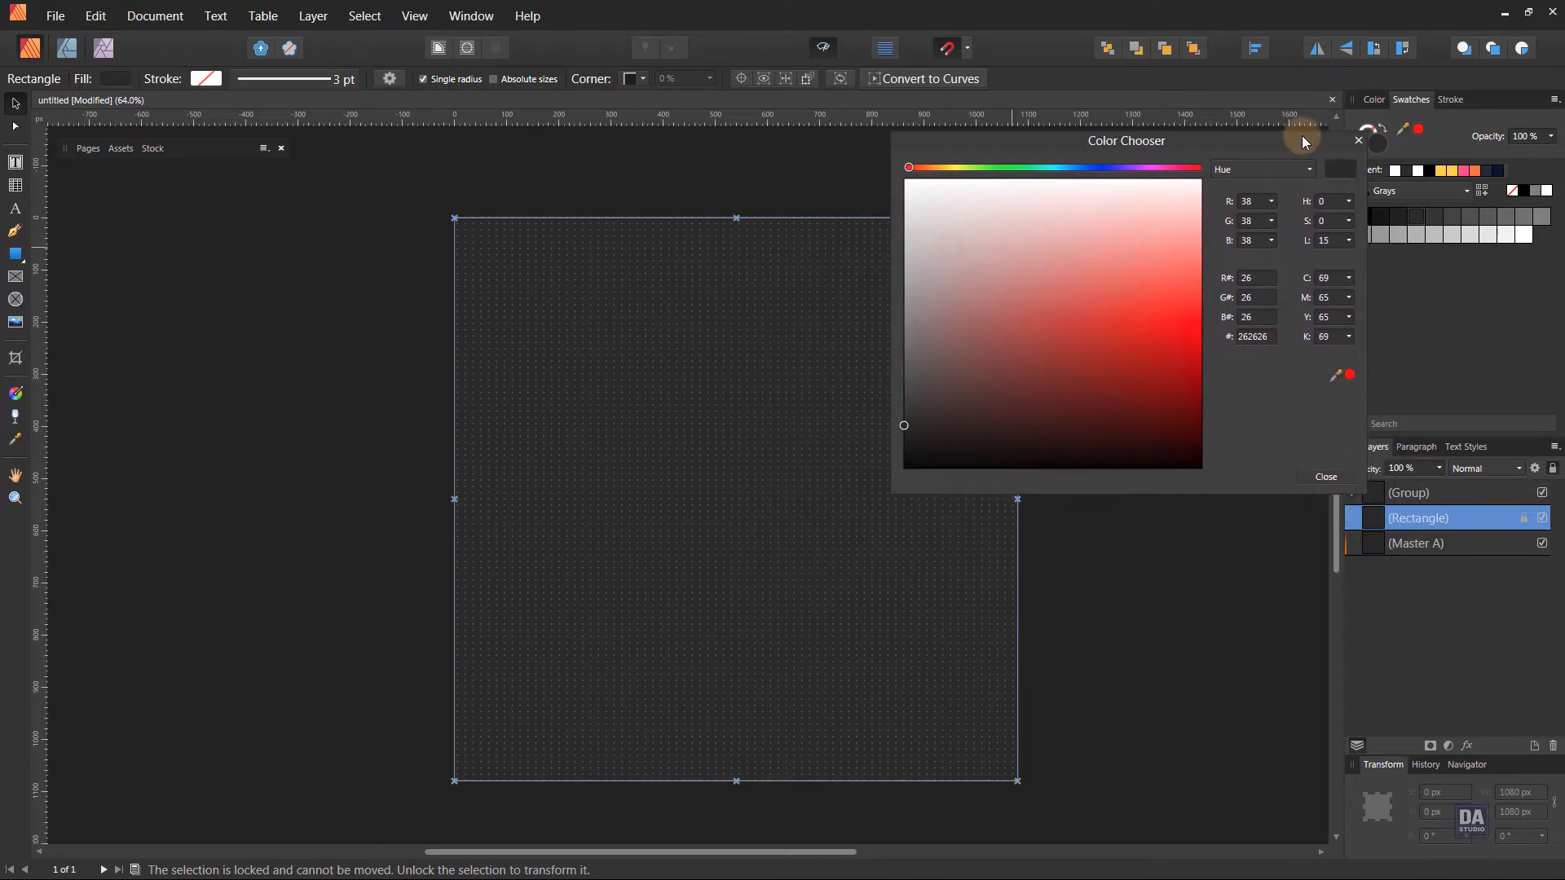
{"action": "left_click", "coordinate": [1099, 168]}
{"action": "left_click_drag", "start_coordinate": [989, 384], "coordinate": [1007, 433]}
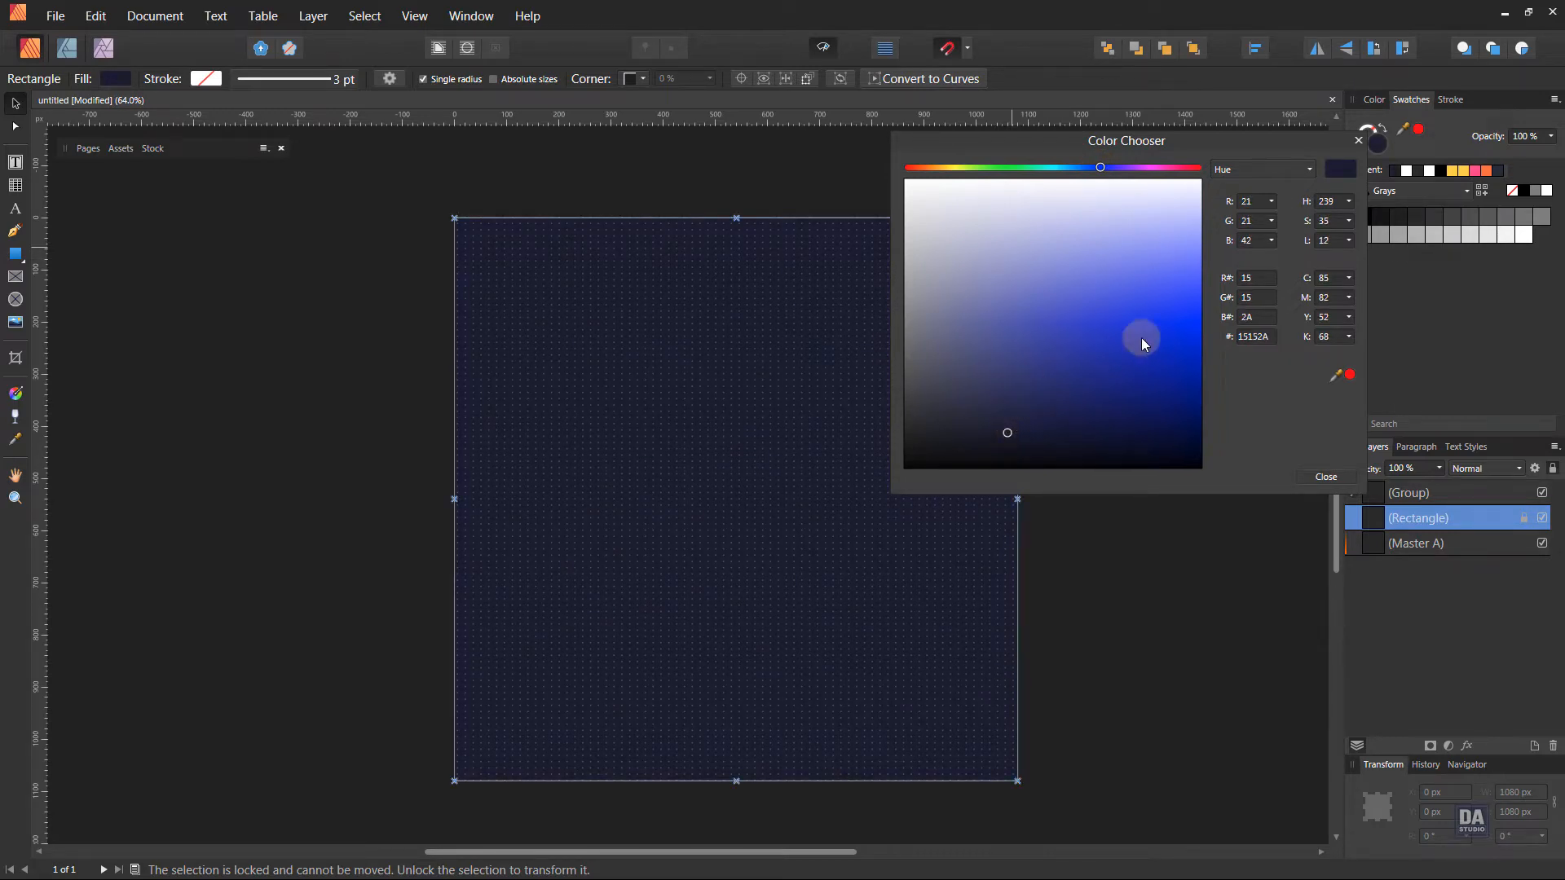
{"action": "left_click", "coordinate": [1356, 143]}
{"action": "left_click", "coordinate": [1212, 364]}
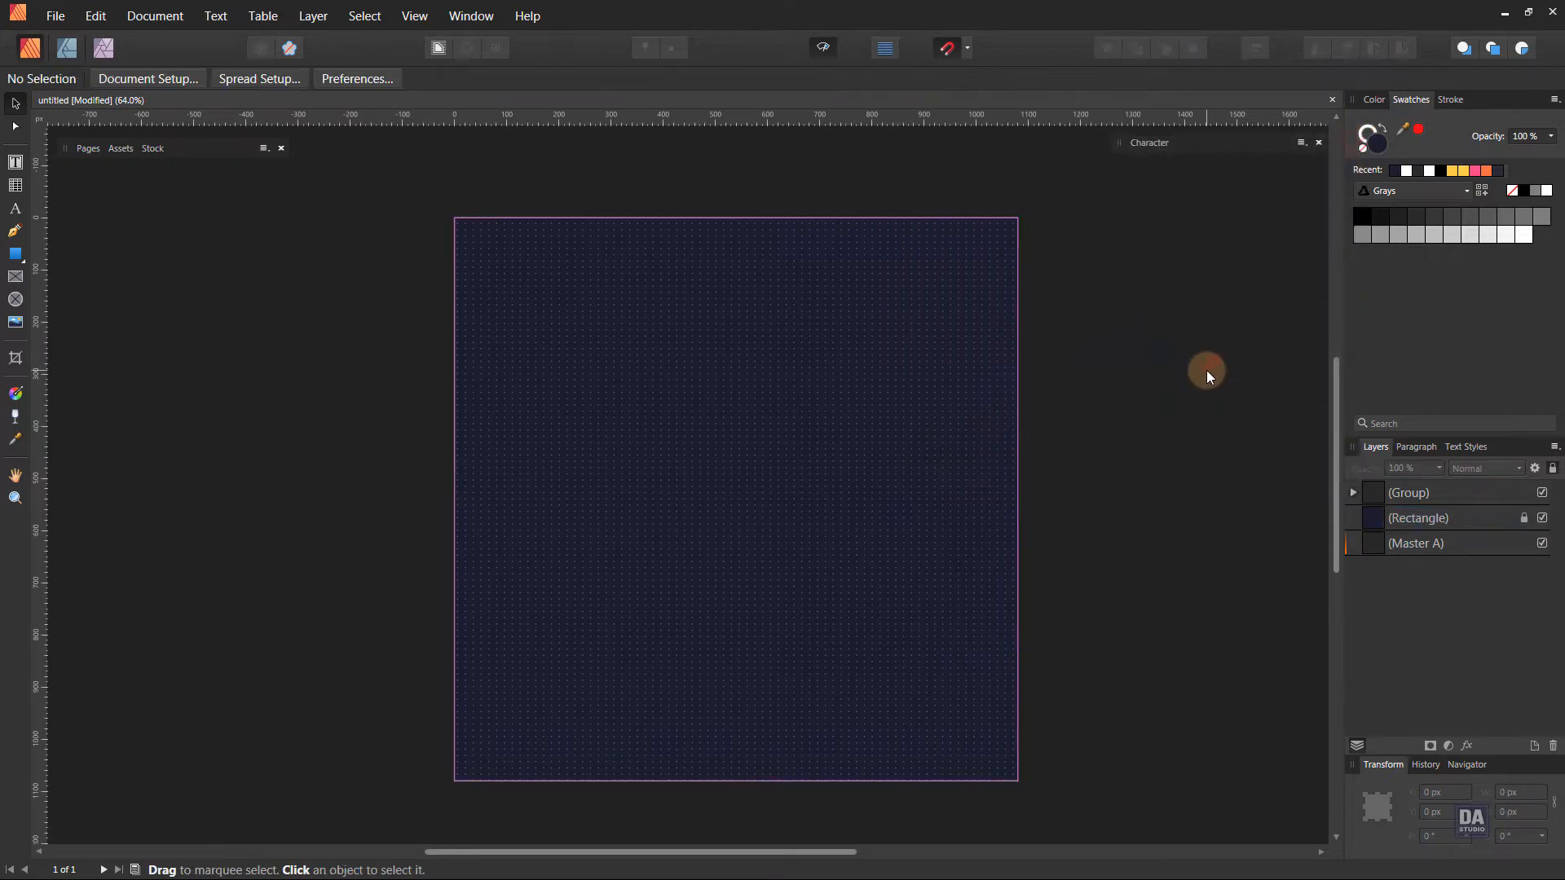
Lock the dotted line group.
{"action": "left_click", "coordinate": [1488, 494]}
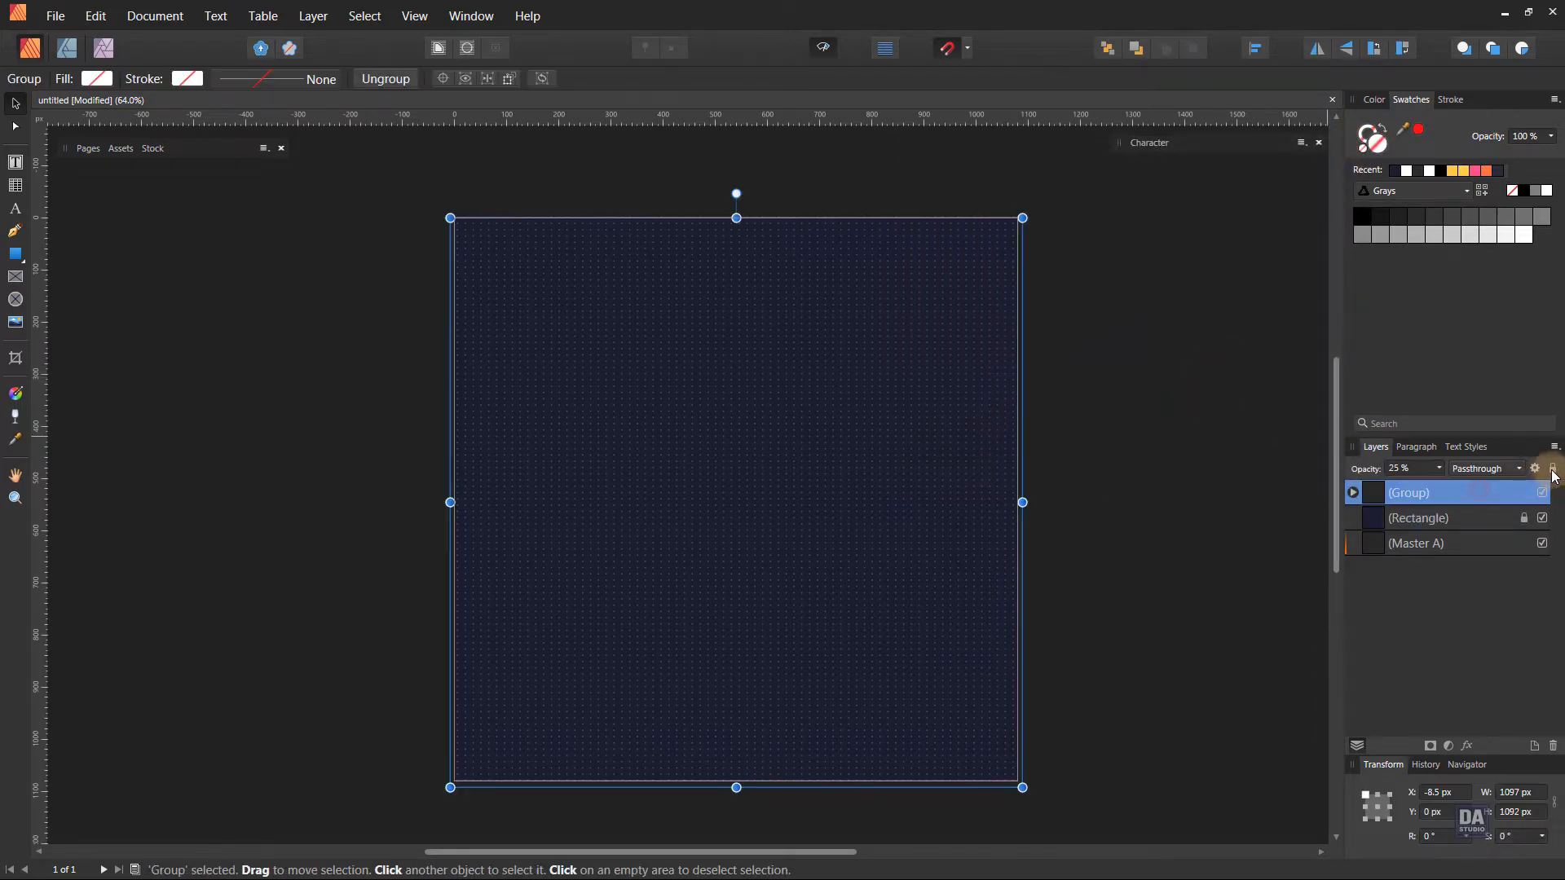
{"action": "left_click", "coordinate": [1553, 469]}
{"action": "left_click", "coordinate": [1191, 483]}
Draw a rounded rectangle about 552 px square in the upper-left part of the page and remove its stroke.
{"action": "key", "text": "ctrl+space"}
{"action": "mouse_move", "coordinate": [861, 442]}
{"action": "left_mouse_down"}
{"action": "mouse_move", "coordinate": [881, 425]}
{"action": "mouse_move", "coordinate": [908, 468]}
{"action": "mouse_move", "coordinate": [891, 448]}
{"action": "left_mouse_up"}
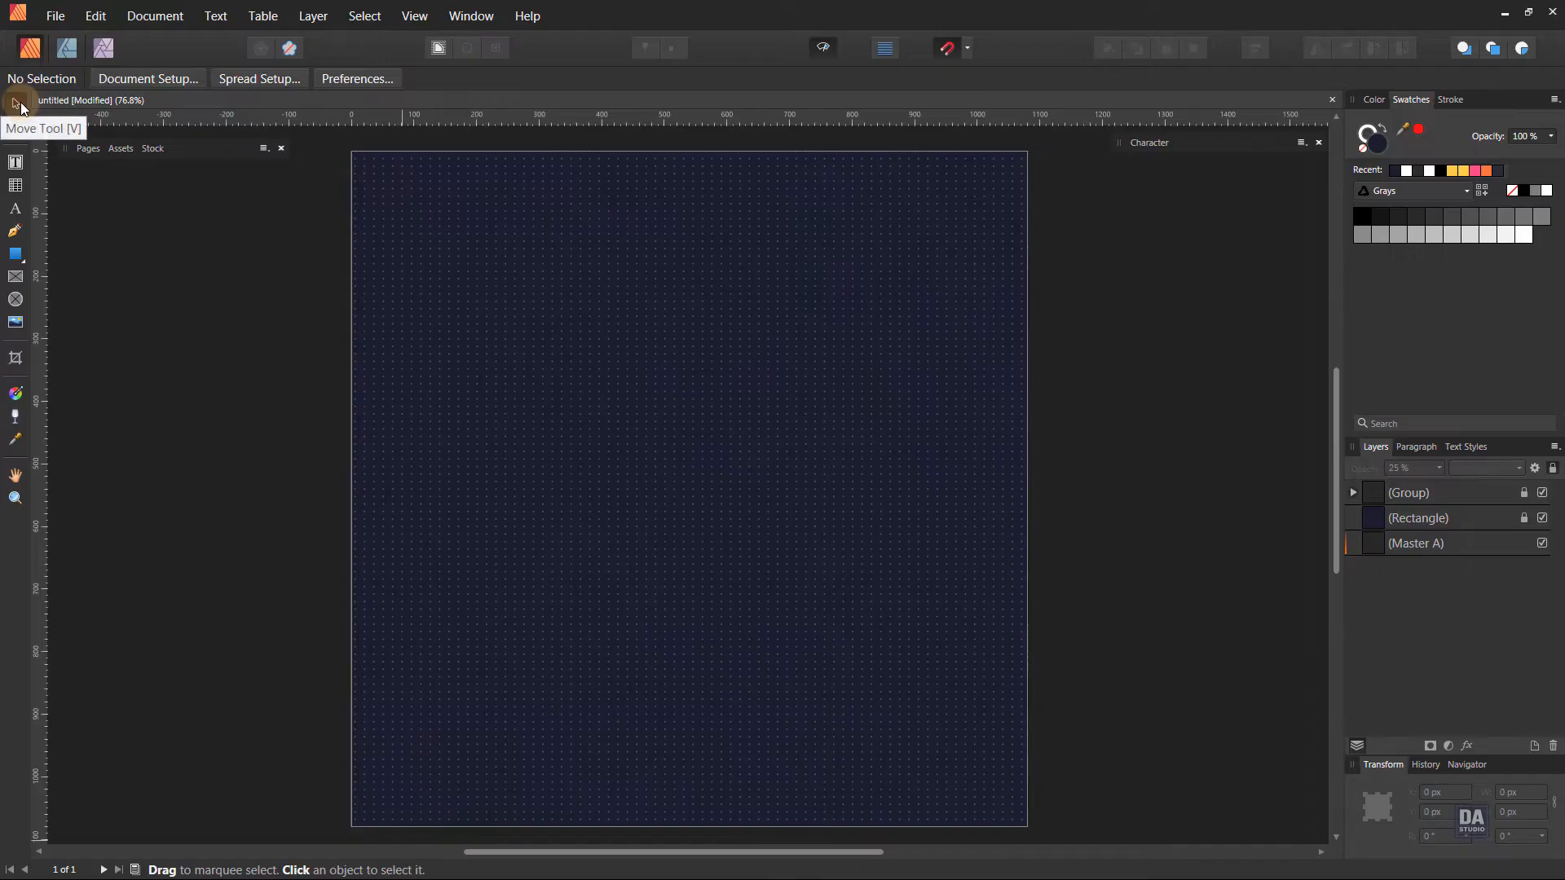
{"action": "left_click", "coordinate": [17, 255]}
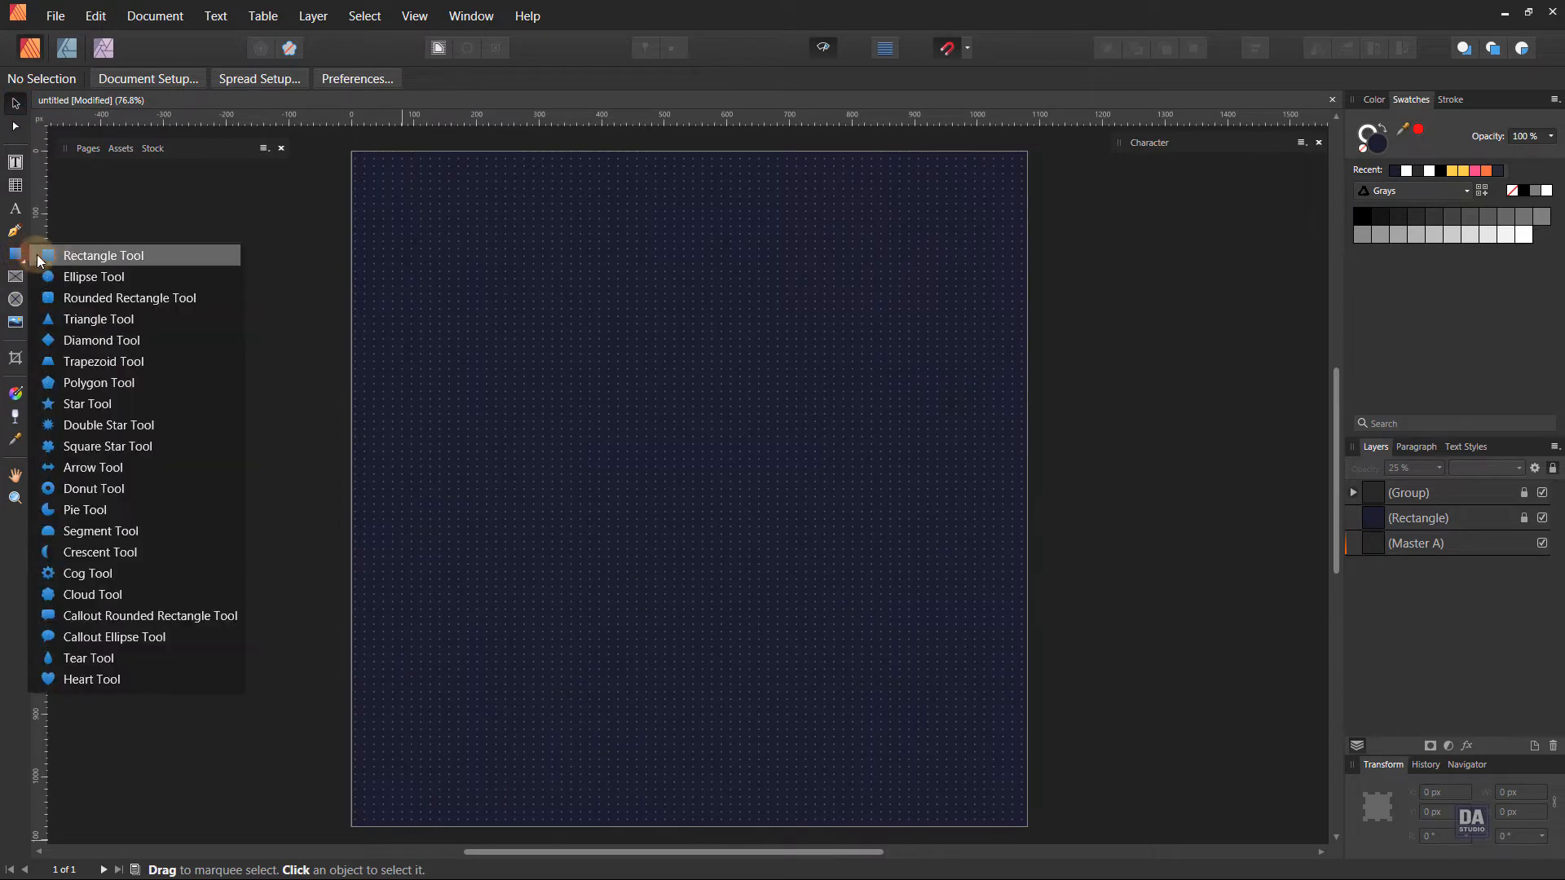
{"action": "left_click", "coordinate": [74, 298]}
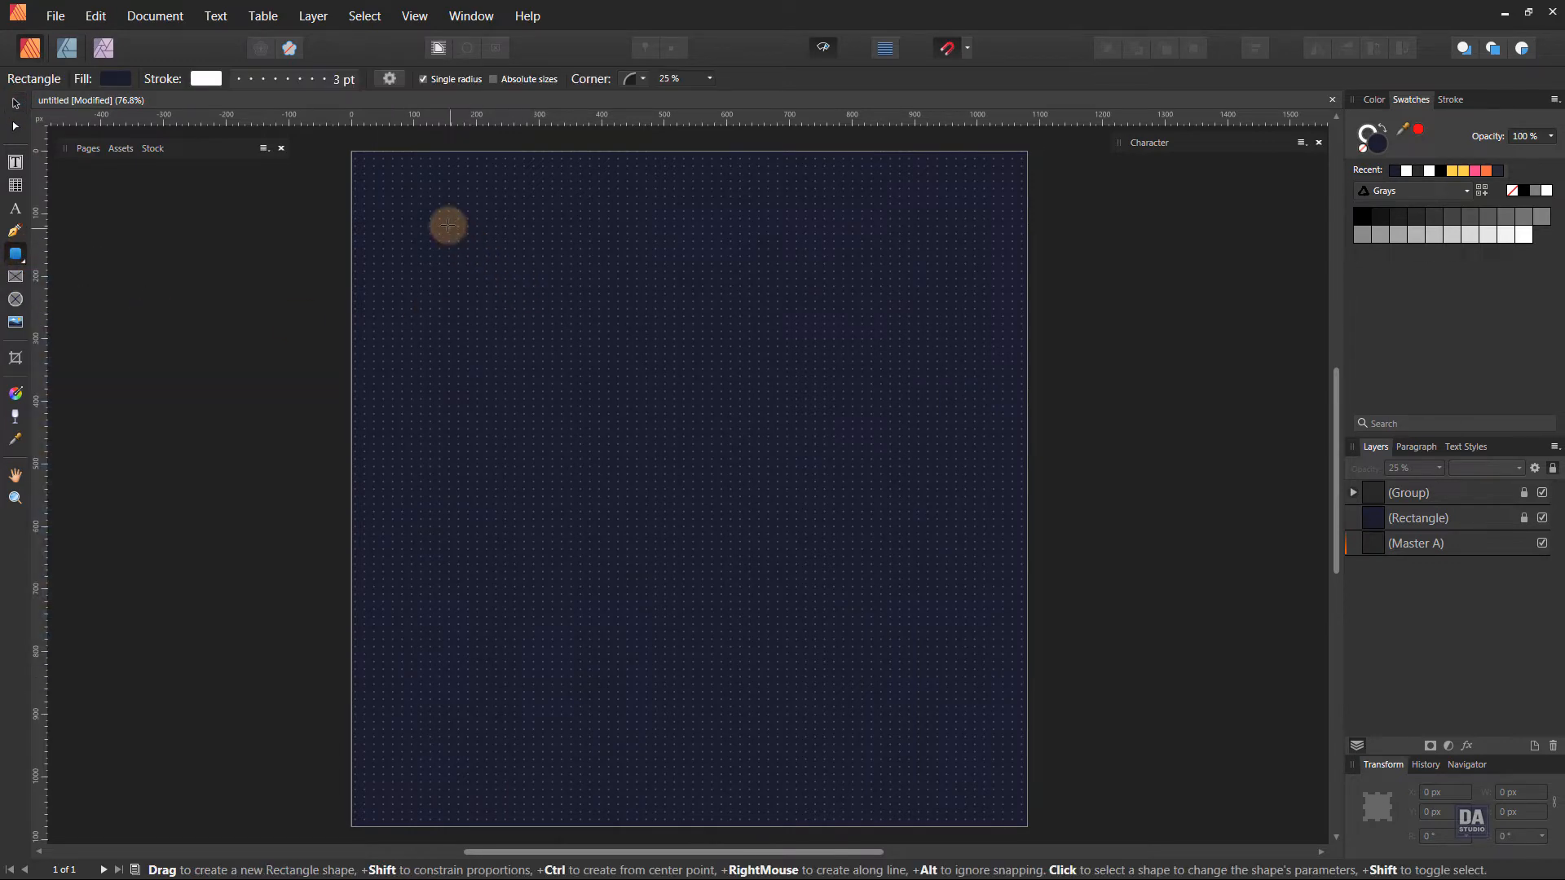
{"action": "mouse_move", "coordinate": [446, 232]}
{"action": "left_mouse_down"}
{"action": "mouse_move", "coordinate": [535, 329]}
{"action": "mouse_move", "coordinate": [816, 552]}
{"action": "left_mouse_up"}
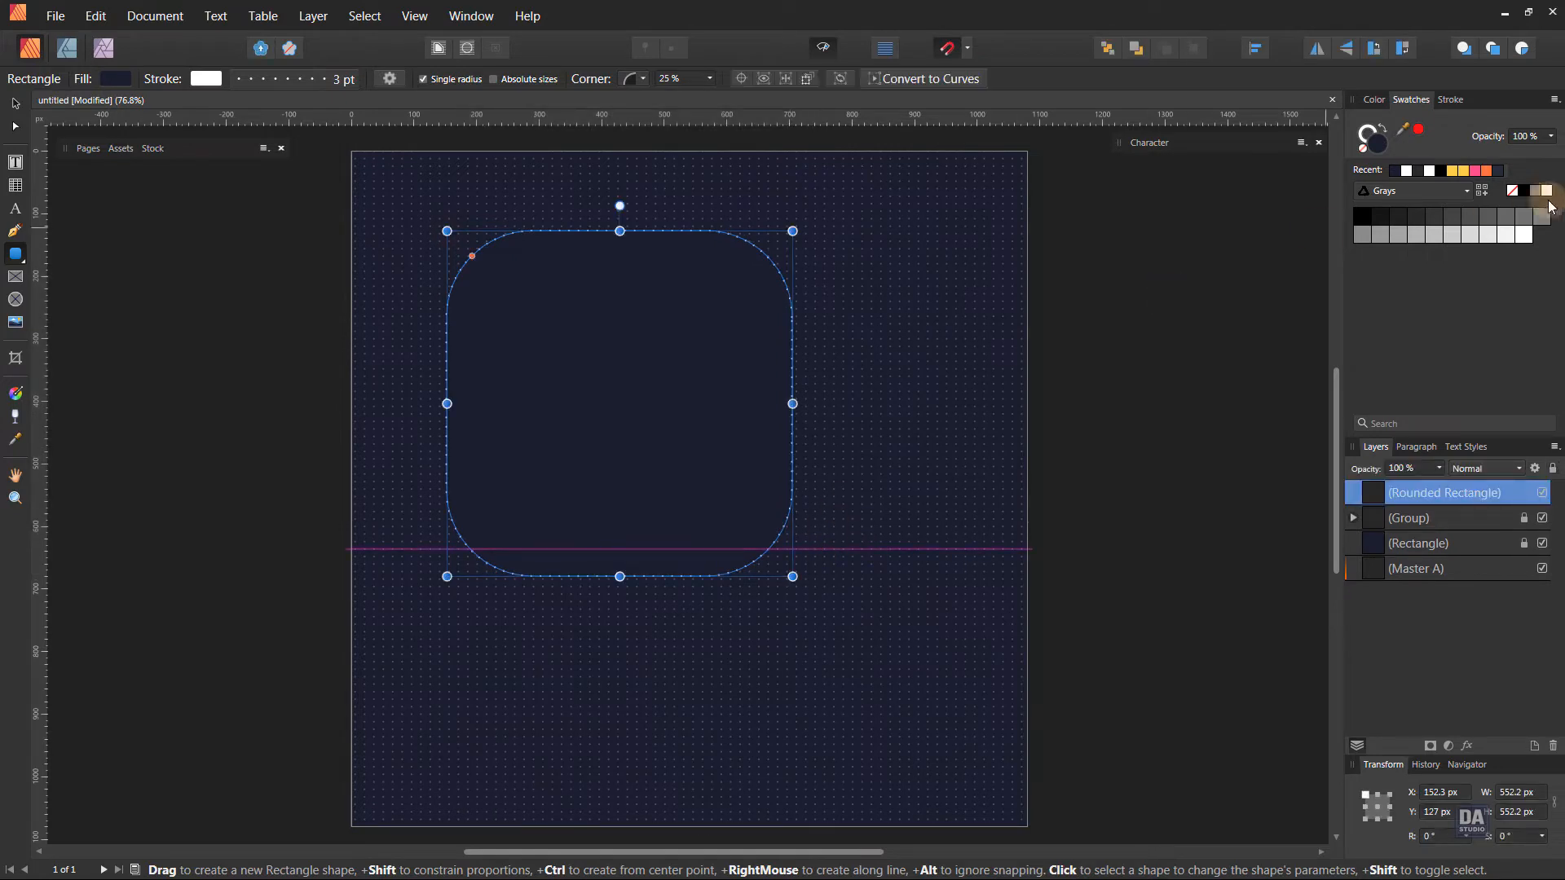
{"action": "left_click", "coordinate": [1378, 153]}
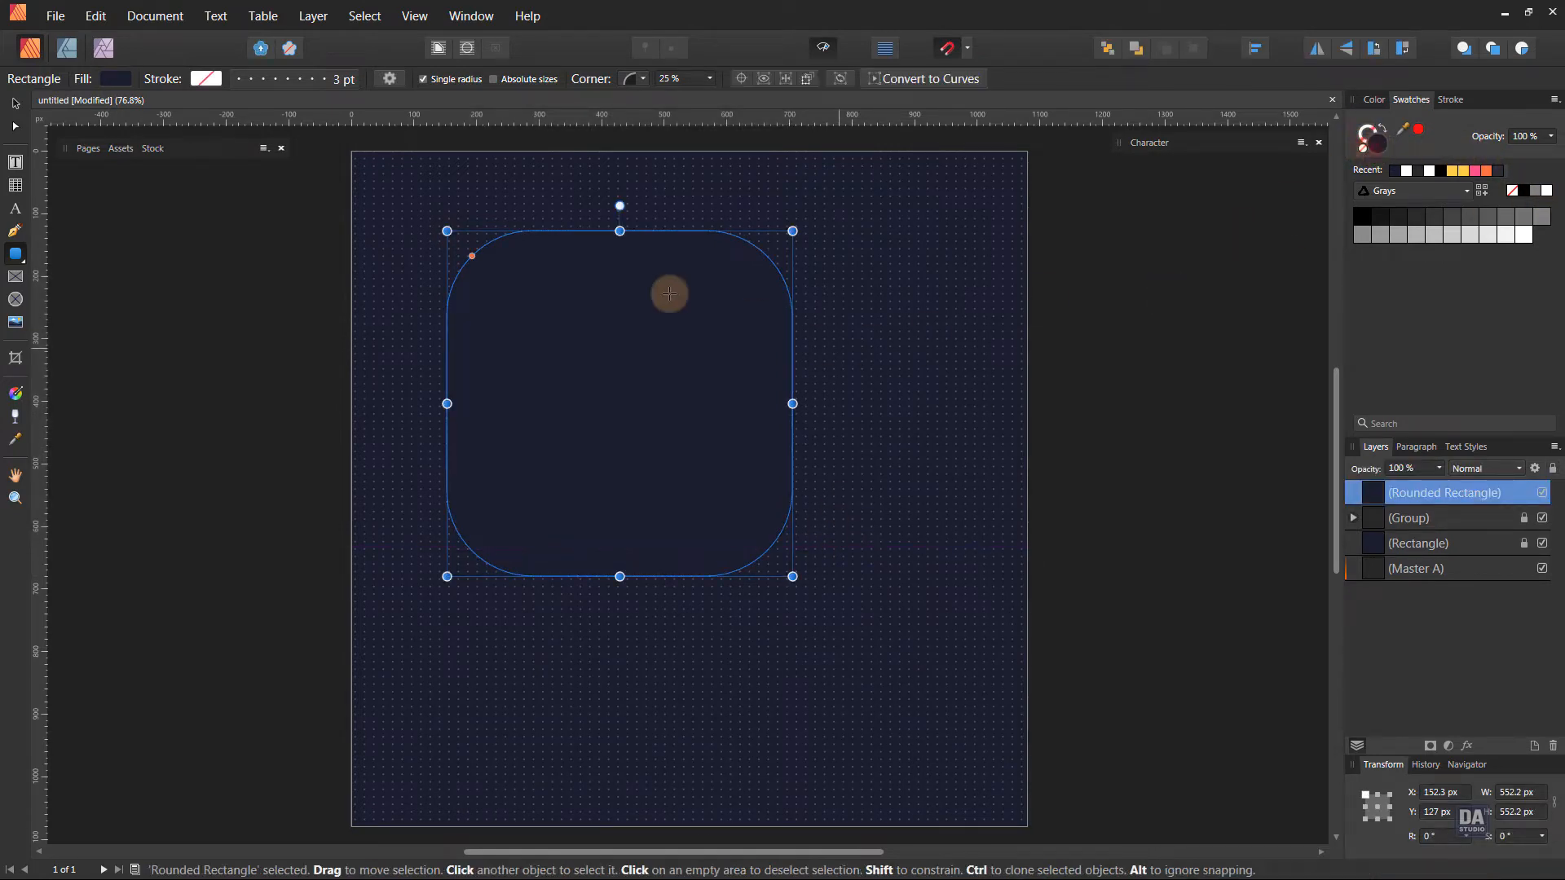
Reduce the rounded rectangle's corner radius to 16 % and move the shape to about X 104 px, Y 102 px.
{"action": "left_click_drag", "start_coordinate": [470, 254], "coordinate": [539, 324]}
{"action": "key", "text": "v"}
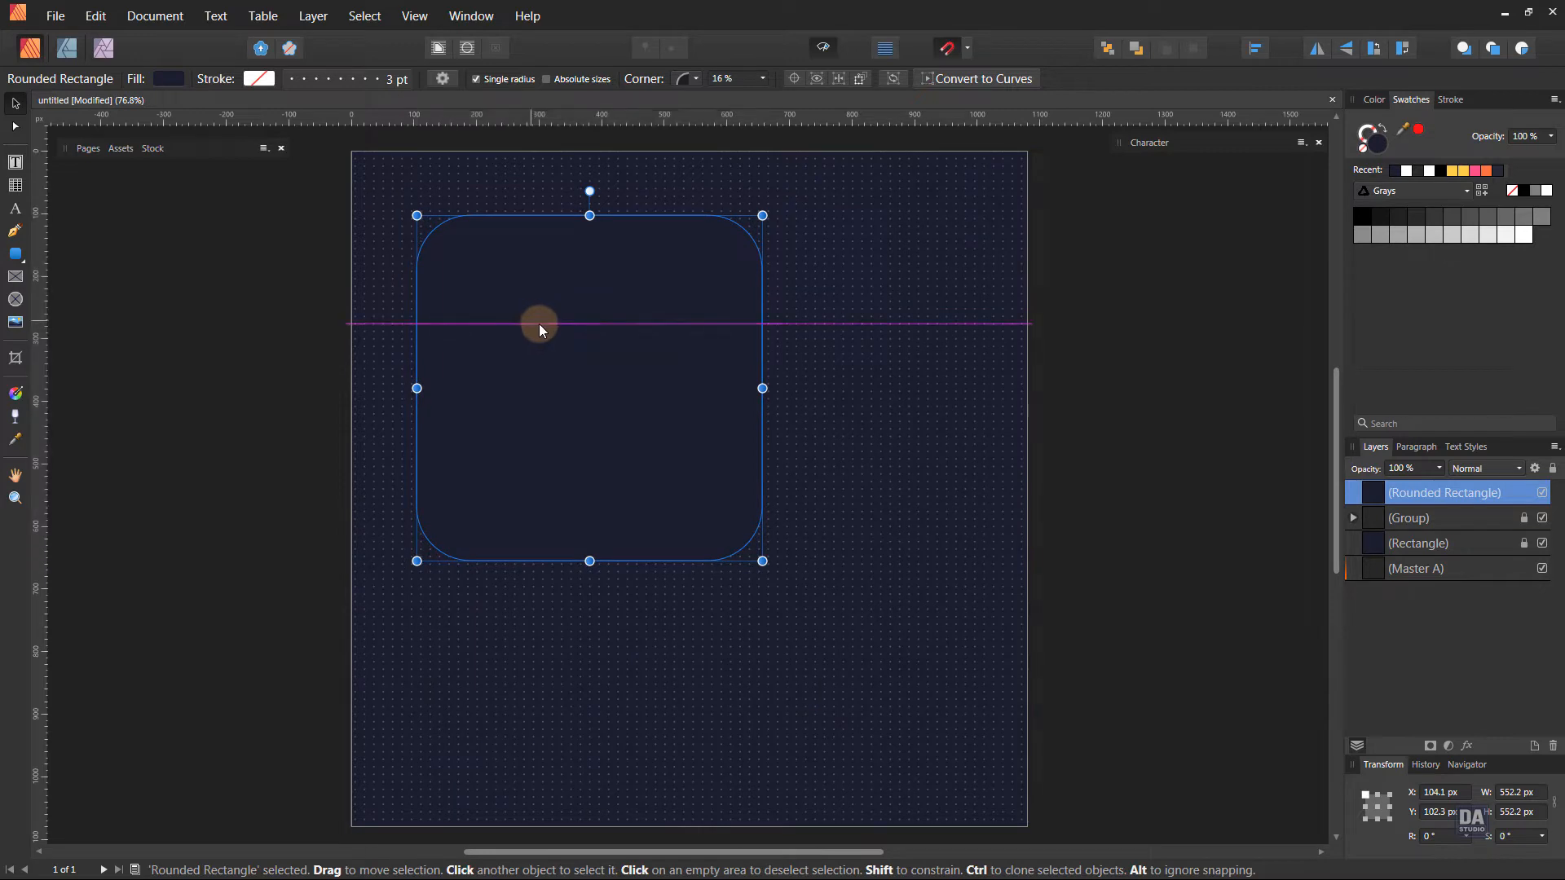
{"action": "left_click", "coordinate": [1033, 423]}
Fill the rounded rectangle with a light gray swatch from the Grays palette.
{"action": "left_click", "coordinate": [590, 378]}
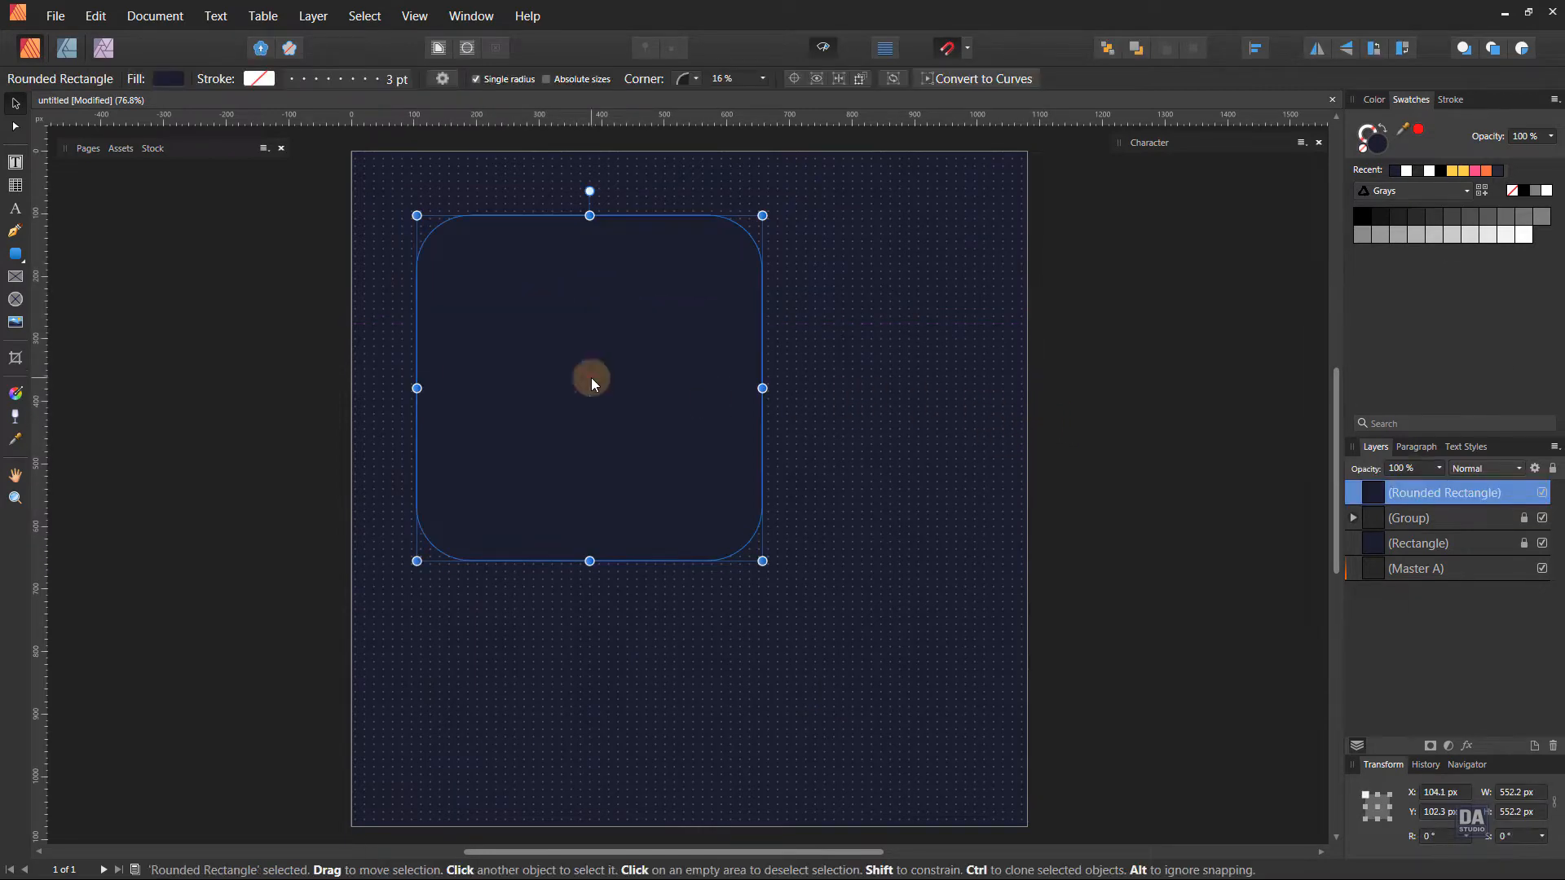
{"action": "left_click", "coordinate": [1465, 233]}
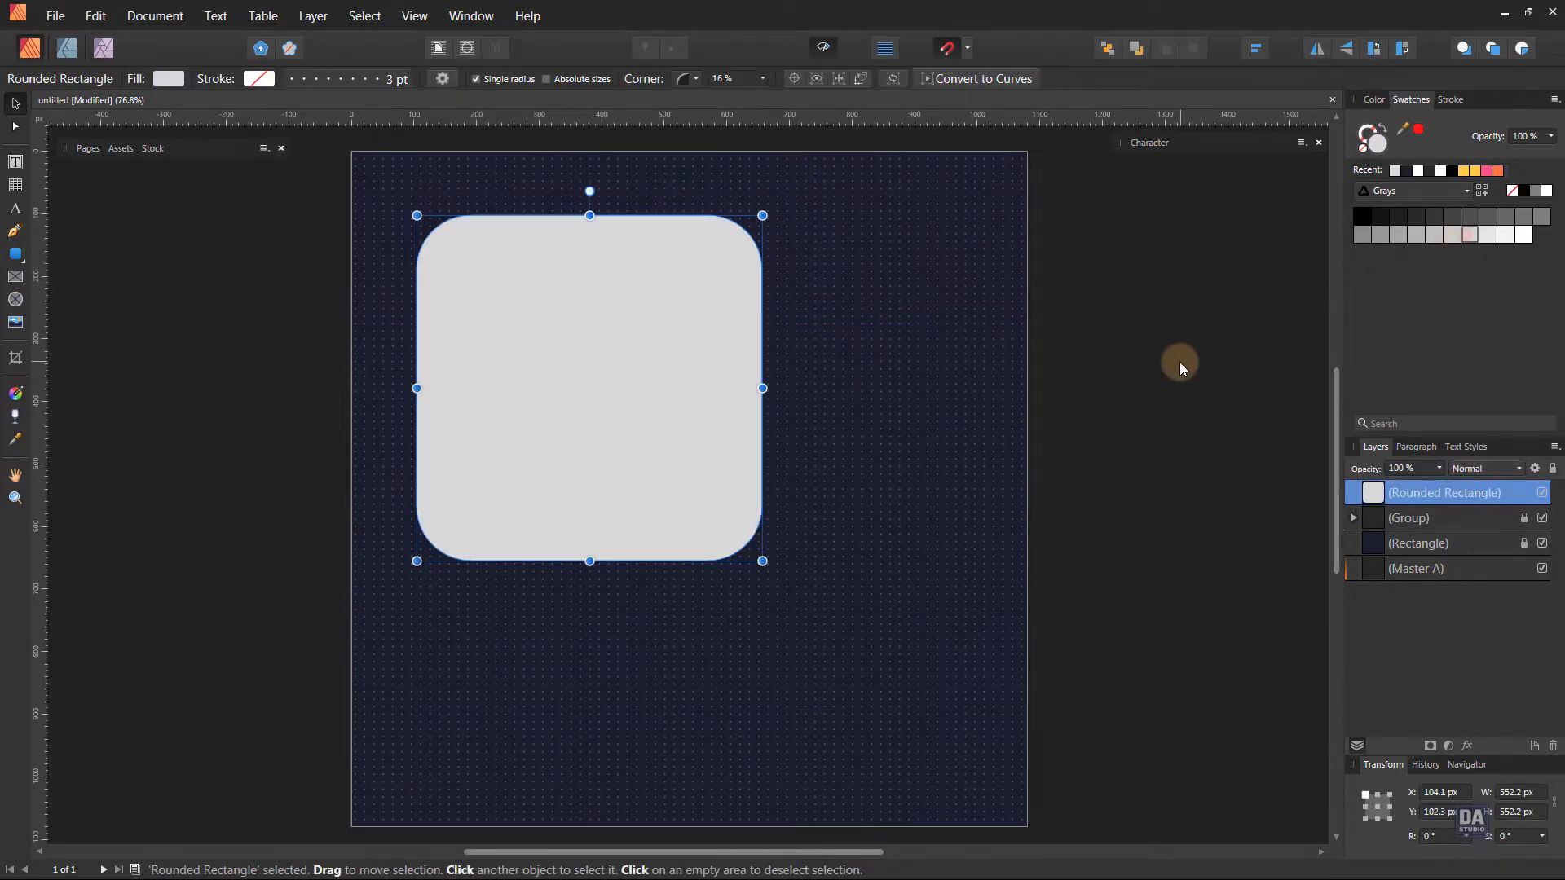
{"action": "left_click", "coordinate": [1180, 362]}
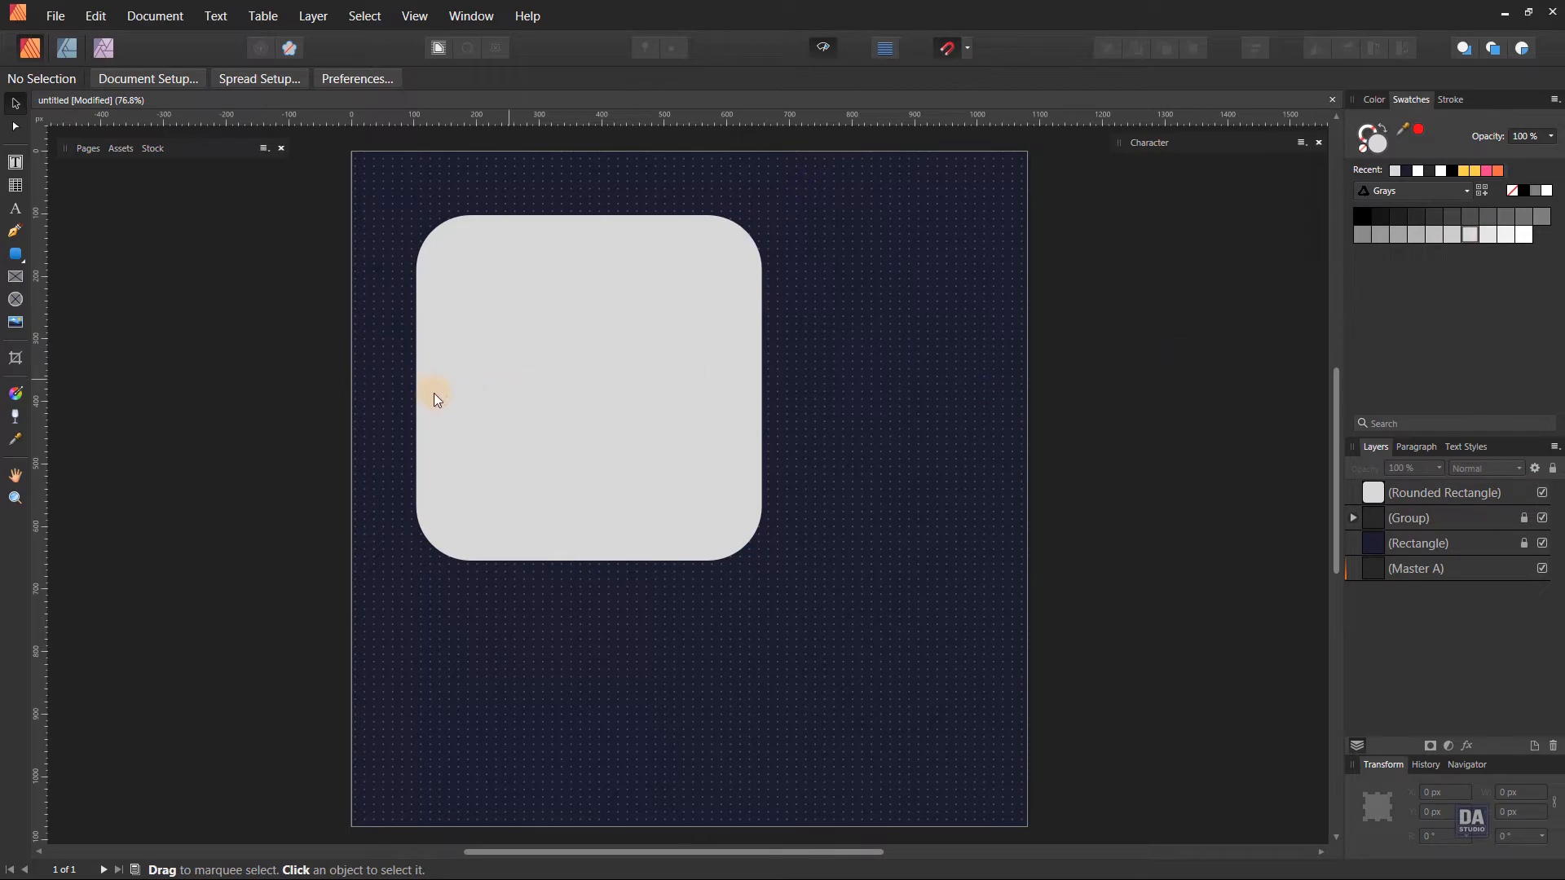
Draw a closed shape with the Pen tool over the page's upper-left corner, with a wavy edge from the left side to the top side.
{"action": "left_click", "coordinate": [15, 233]}
{"action": "left_click", "coordinate": [352, 561]}
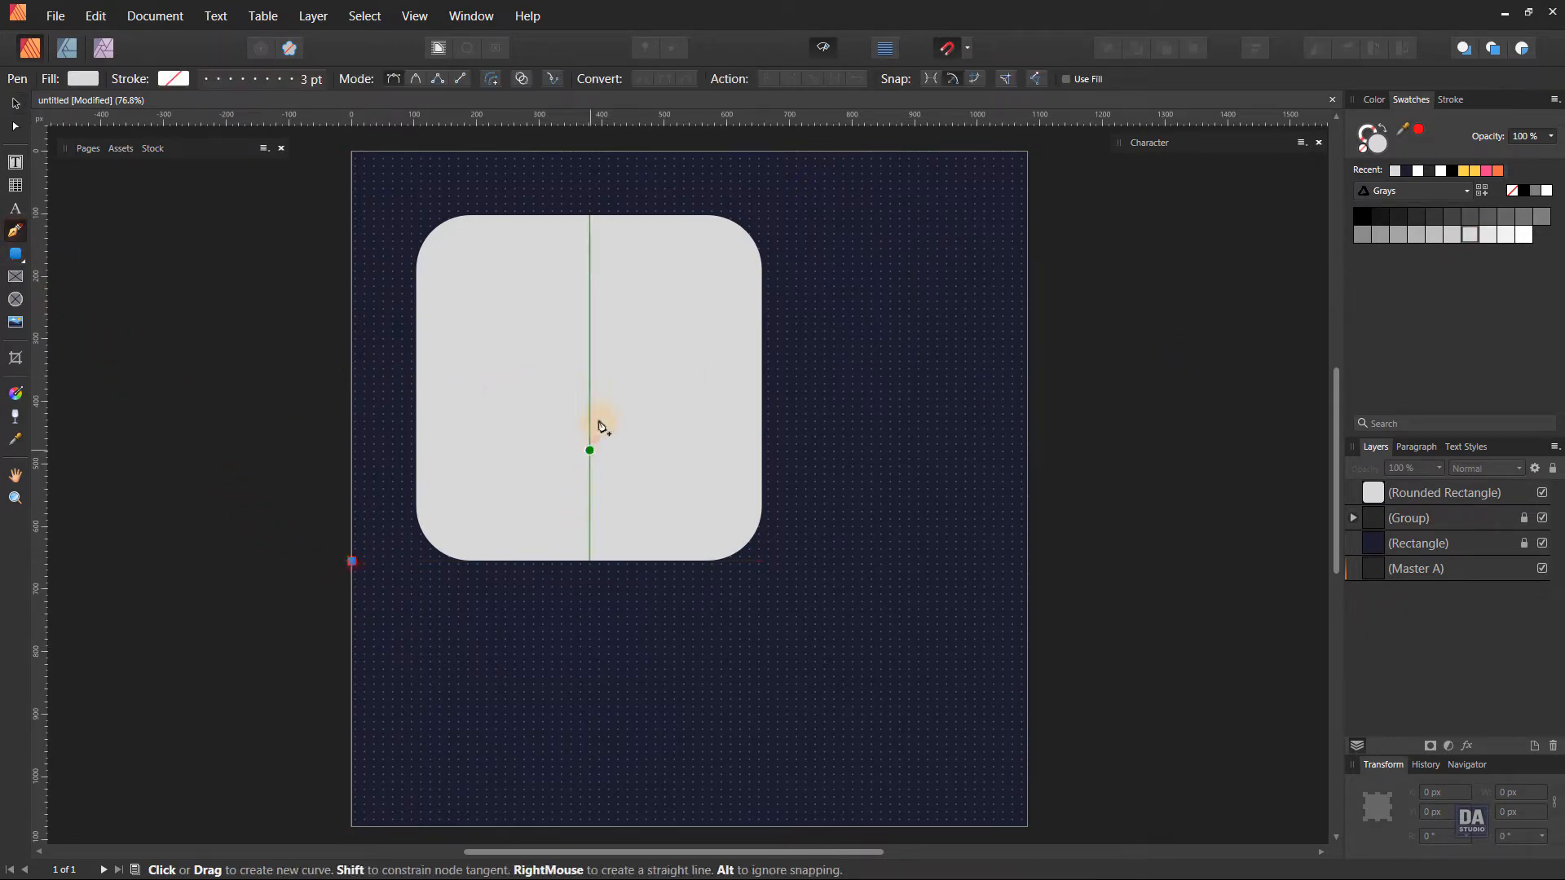
{"action": "left_click_drag", "start_coordinate": [589, 449], "coordinate": [688, 279]}
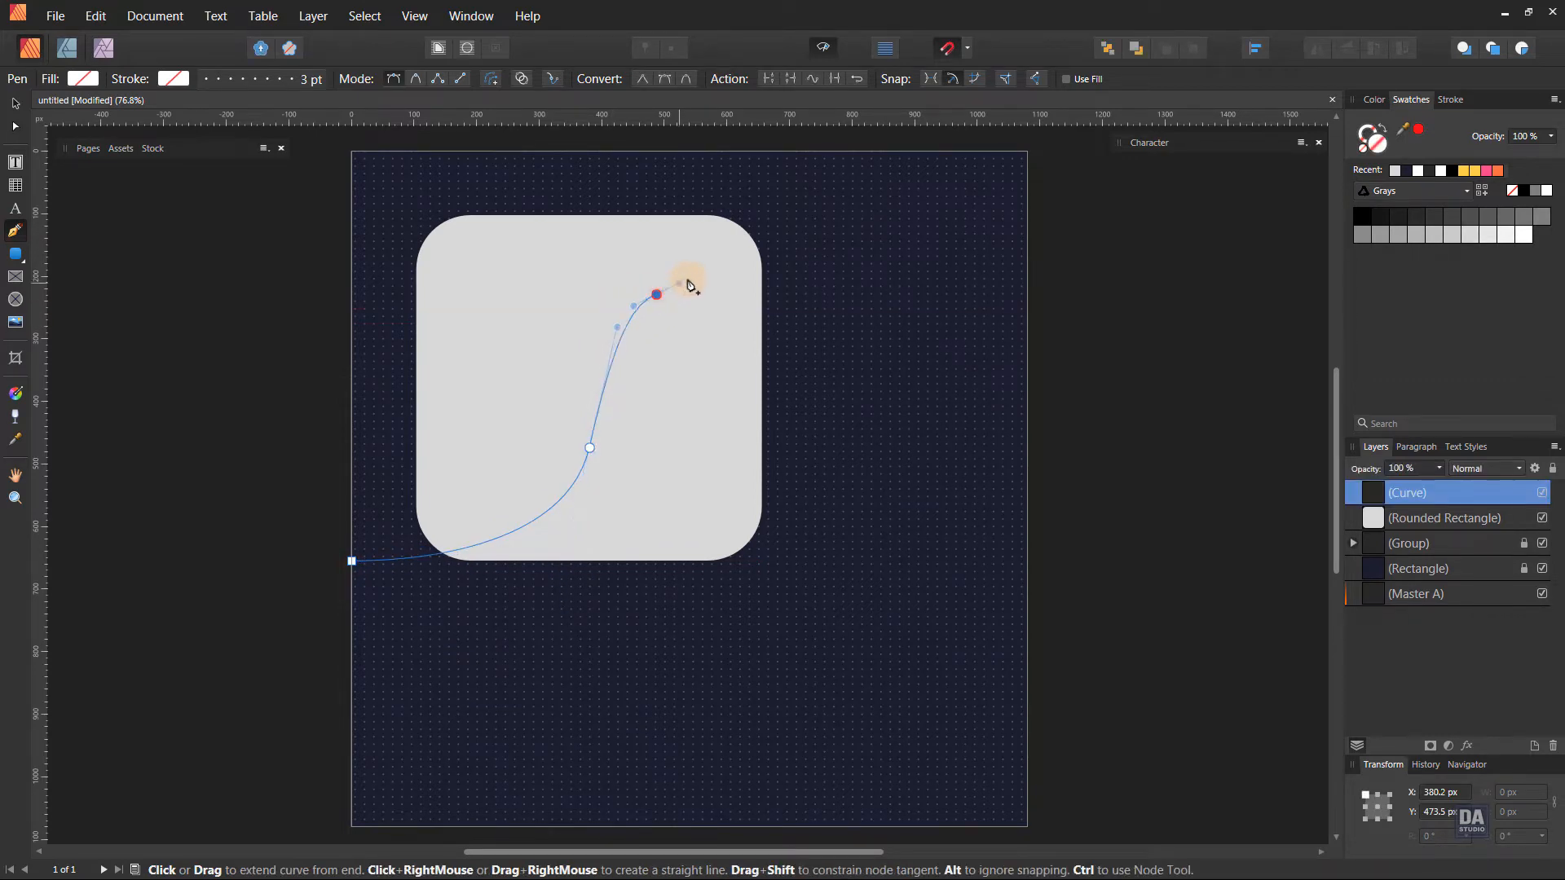
{"action": "left_click_drag", "start_coordinate": [776, 152], "coordinate": [775, 126]}
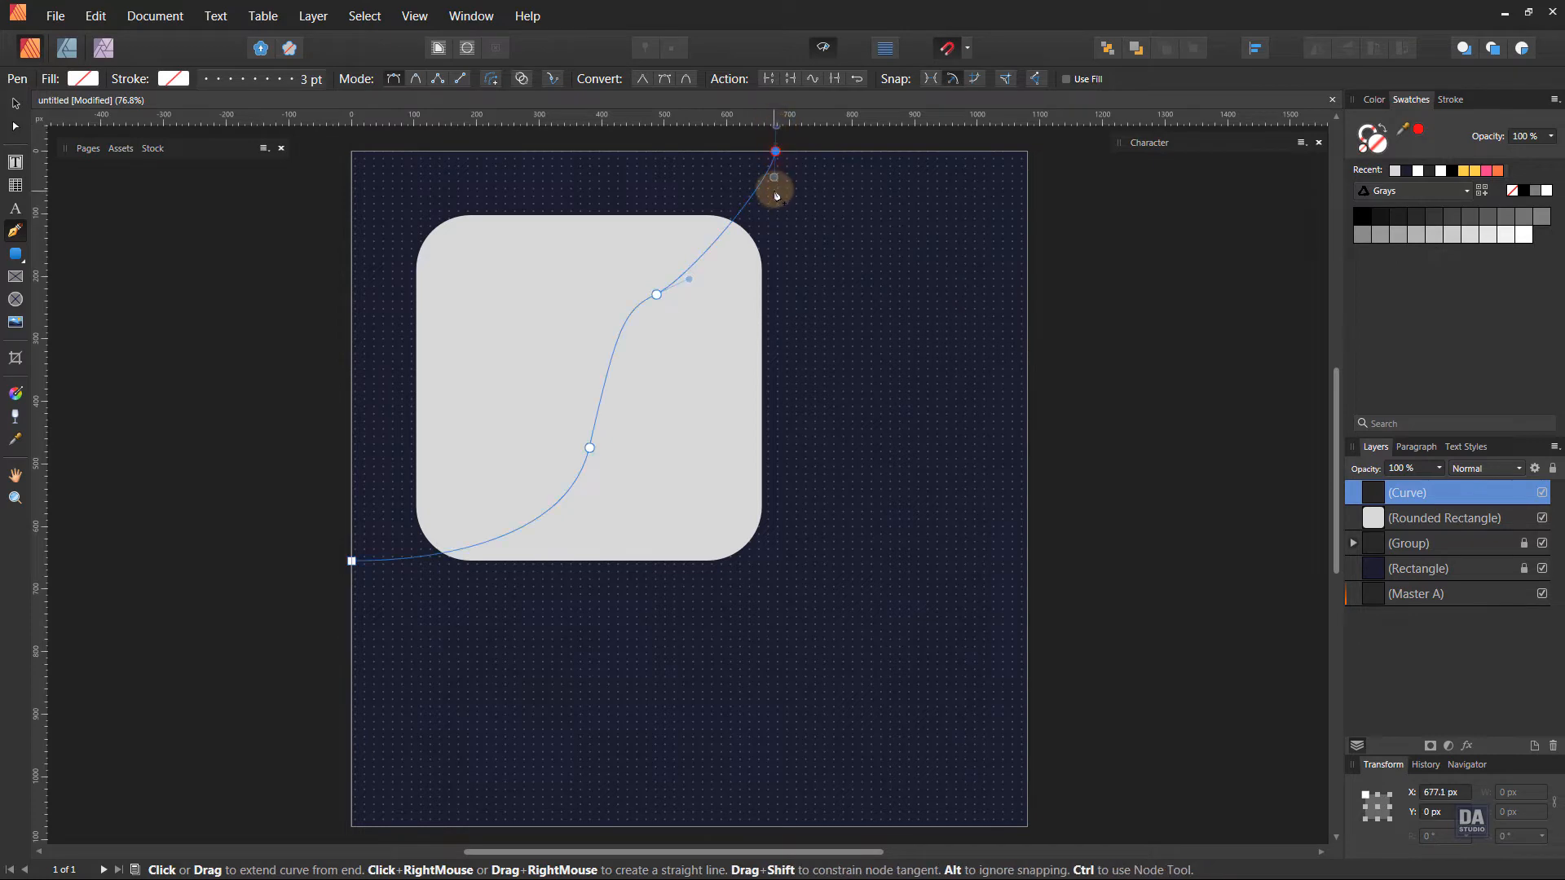
{"action": "left_click_drag", "start_coordinate": [775, 178], "coordinate": [767, 251]}
{"action": "left_click", "coordinate": [776, 152]}
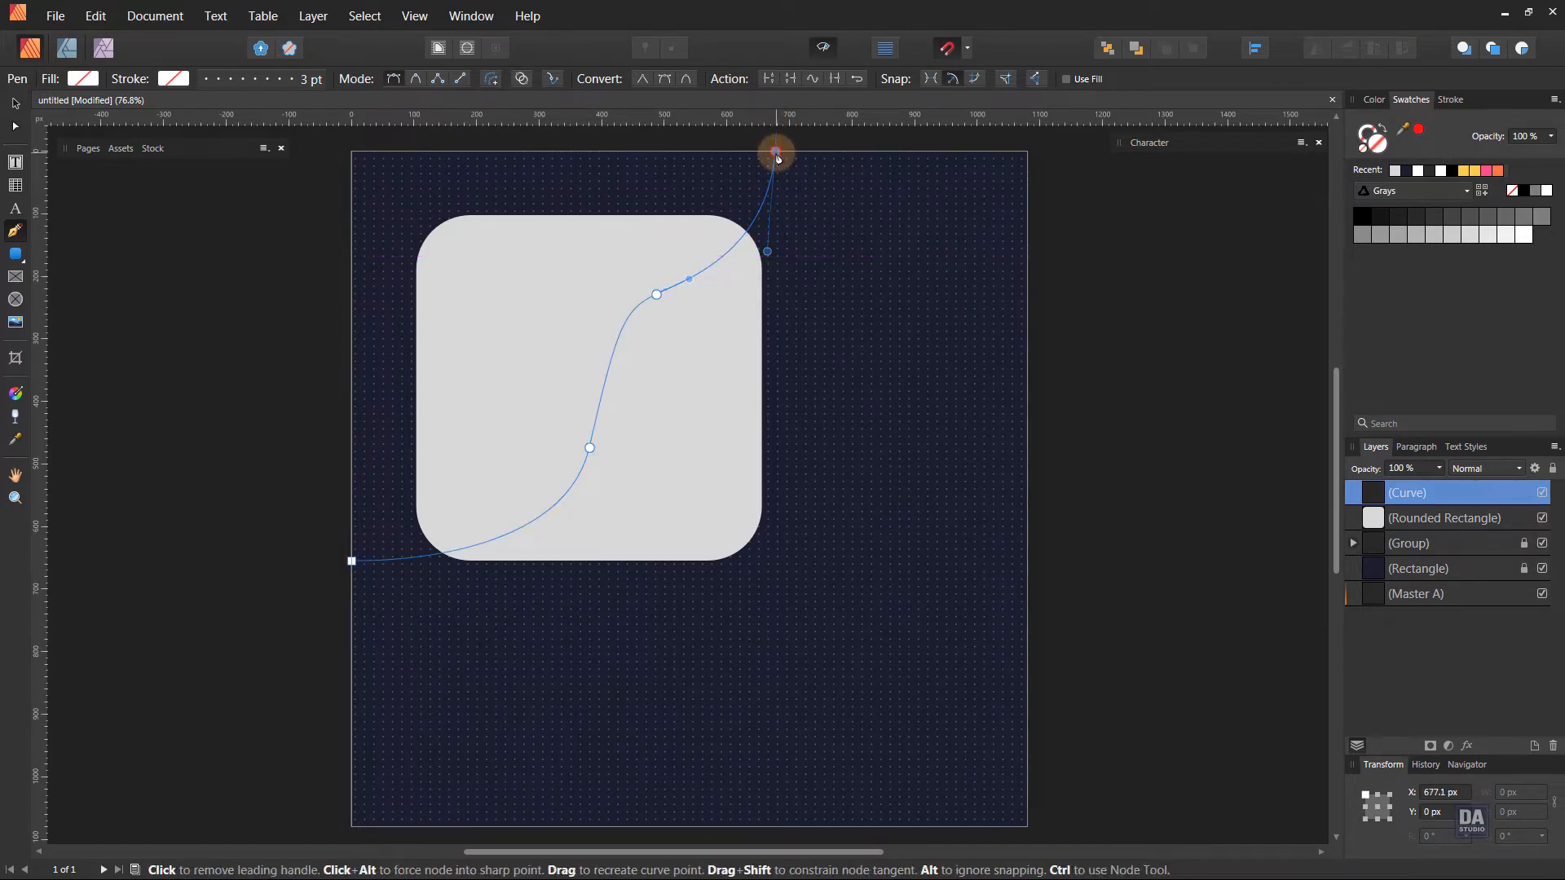
{"action": "left_click", "coordinate": [351, 152]}
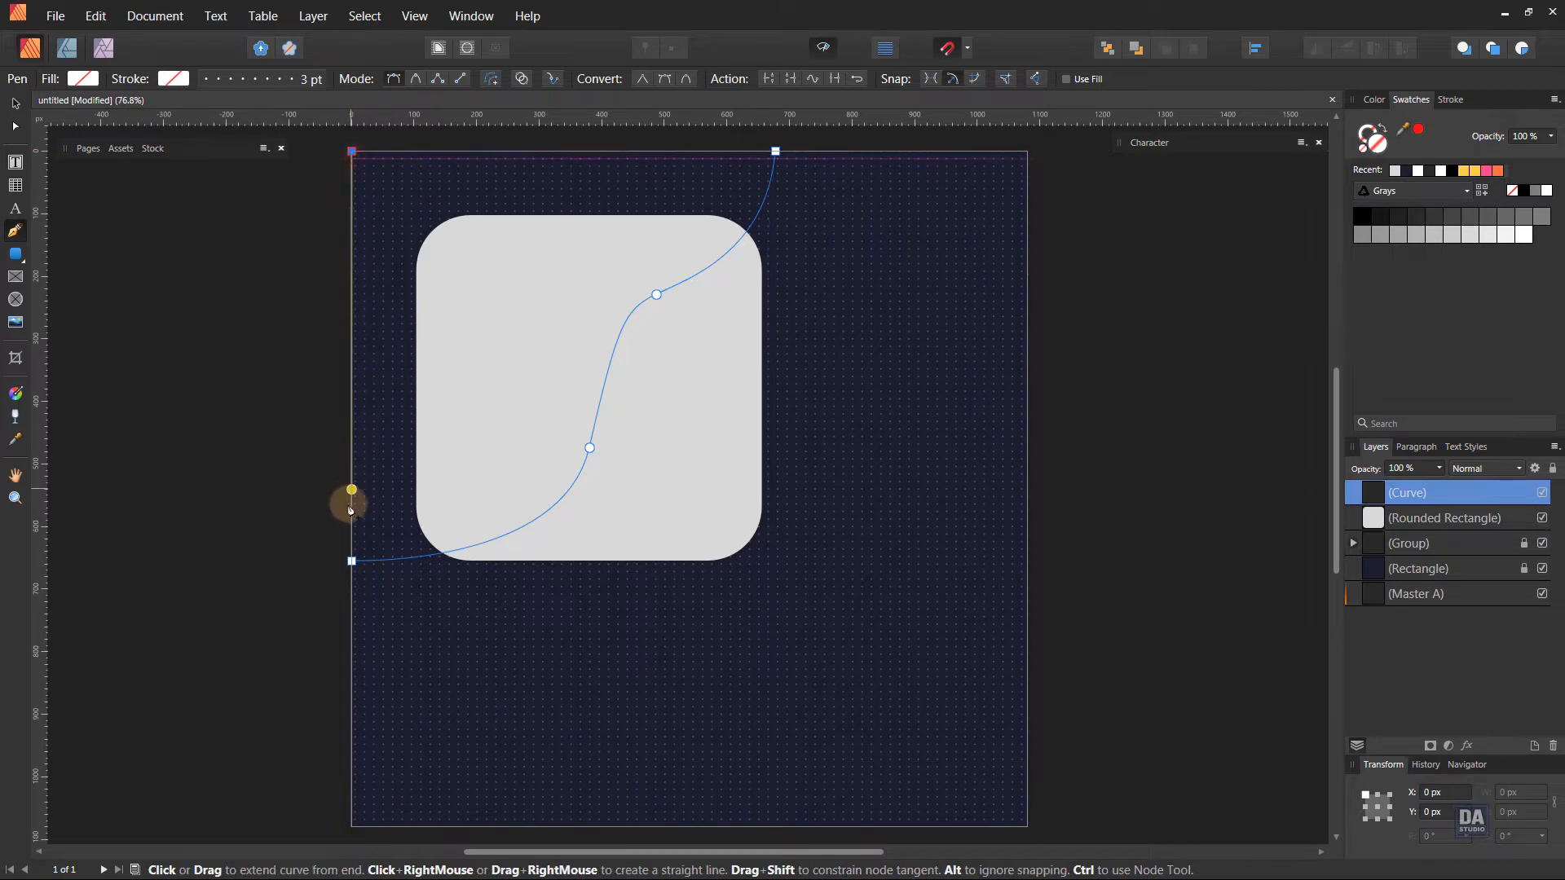
{"action": "left_click", "coordinate": [352, 561]}
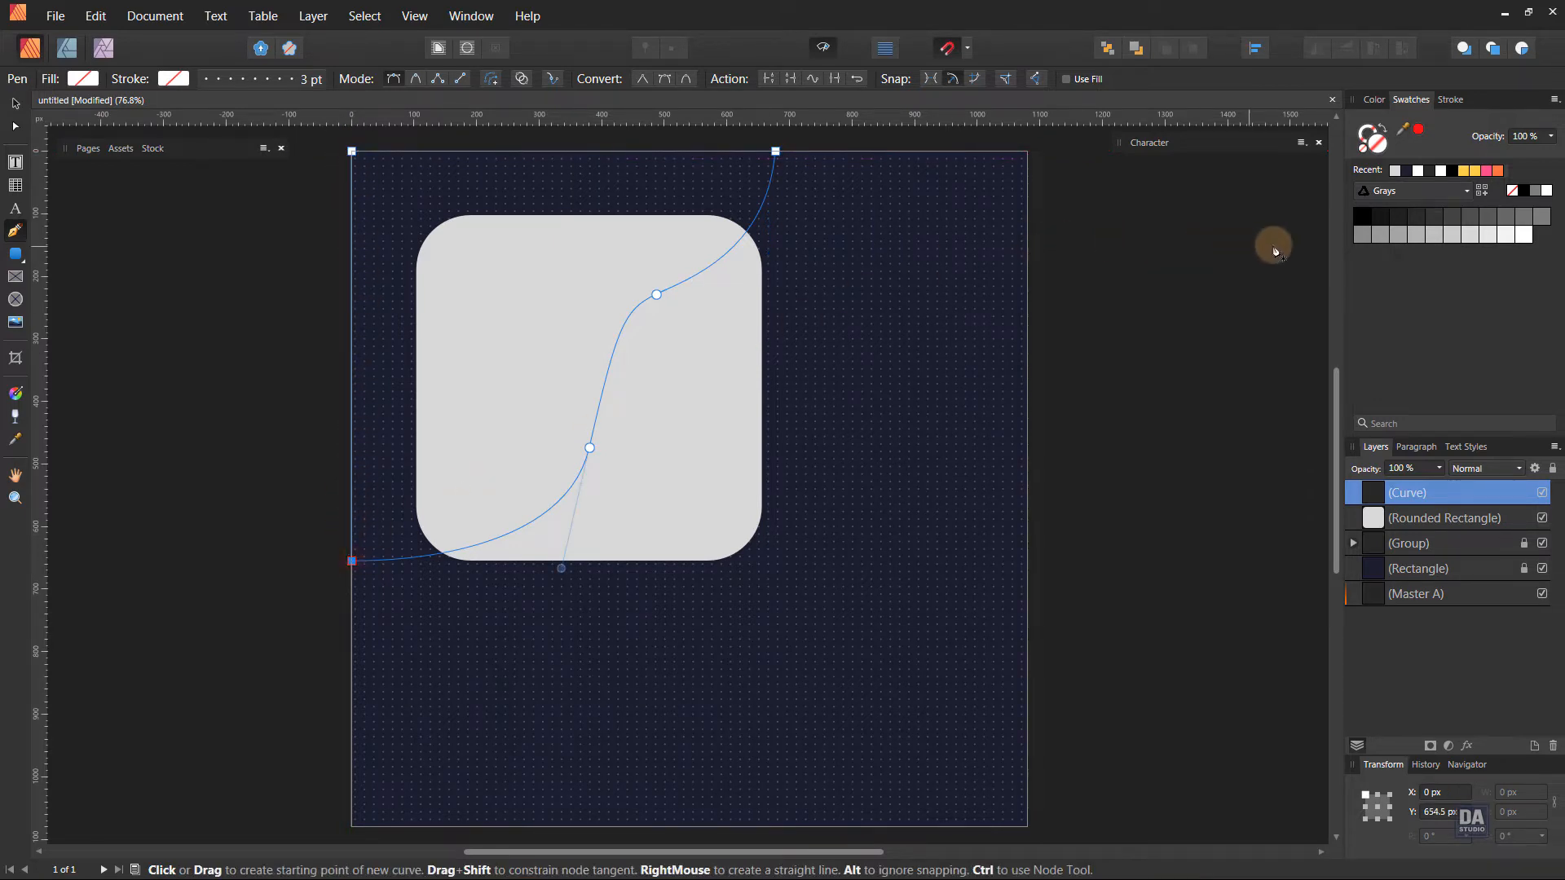
Fill the wavy corner shape with the same light gray and bring the rounded rectangle in front of it.
{"action": "left_click", "coordinate": [1469, 236]}
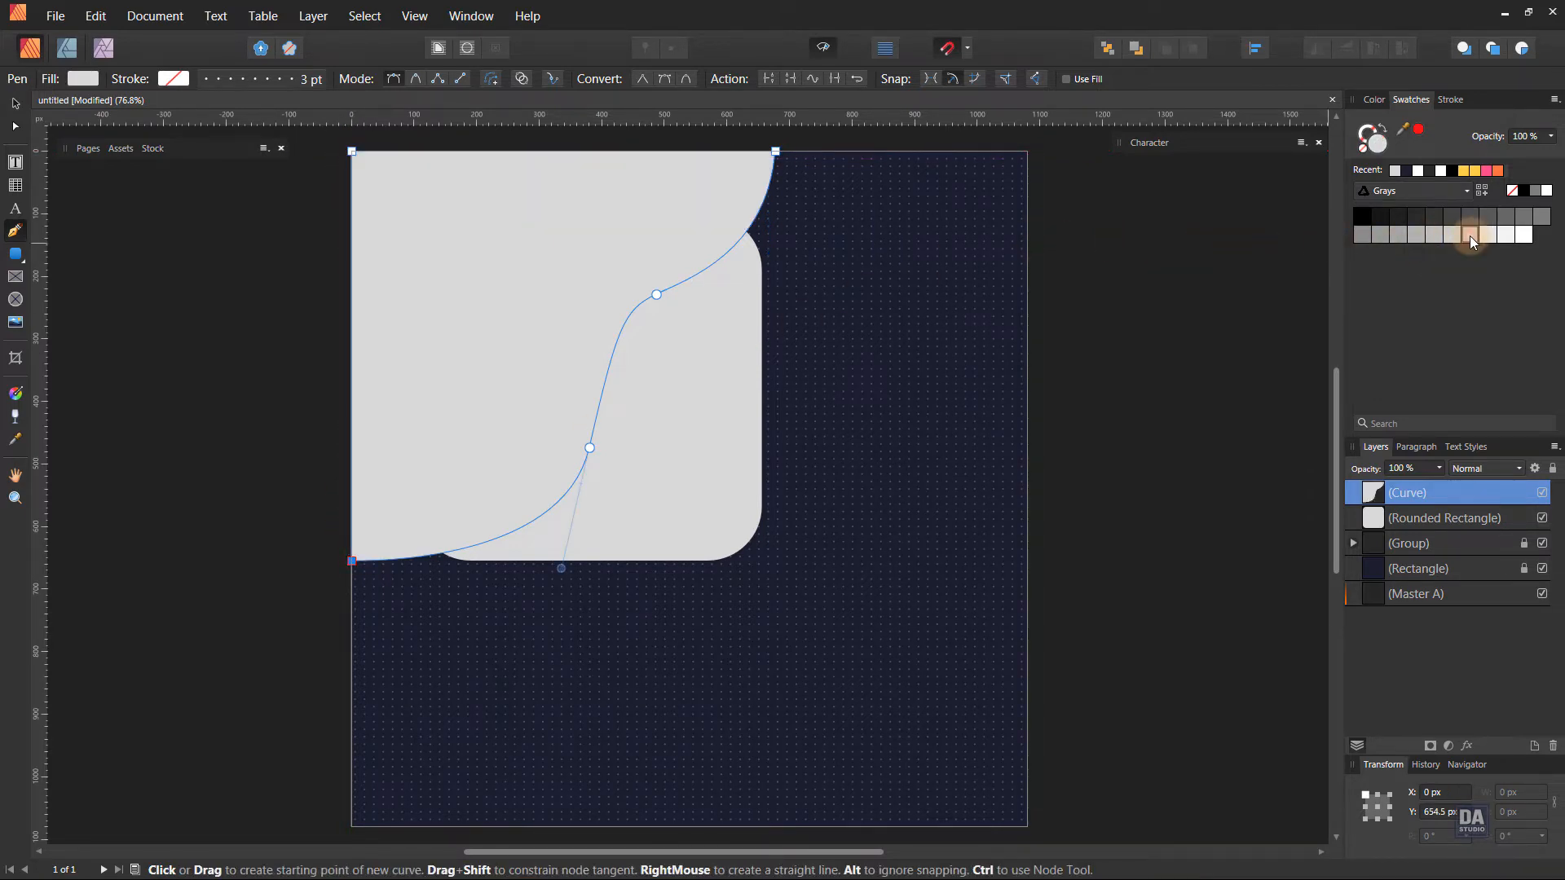
{"action": "left_click_drag", "start_coordinate": [1448, 522], "coordinate": [1455, 477]}
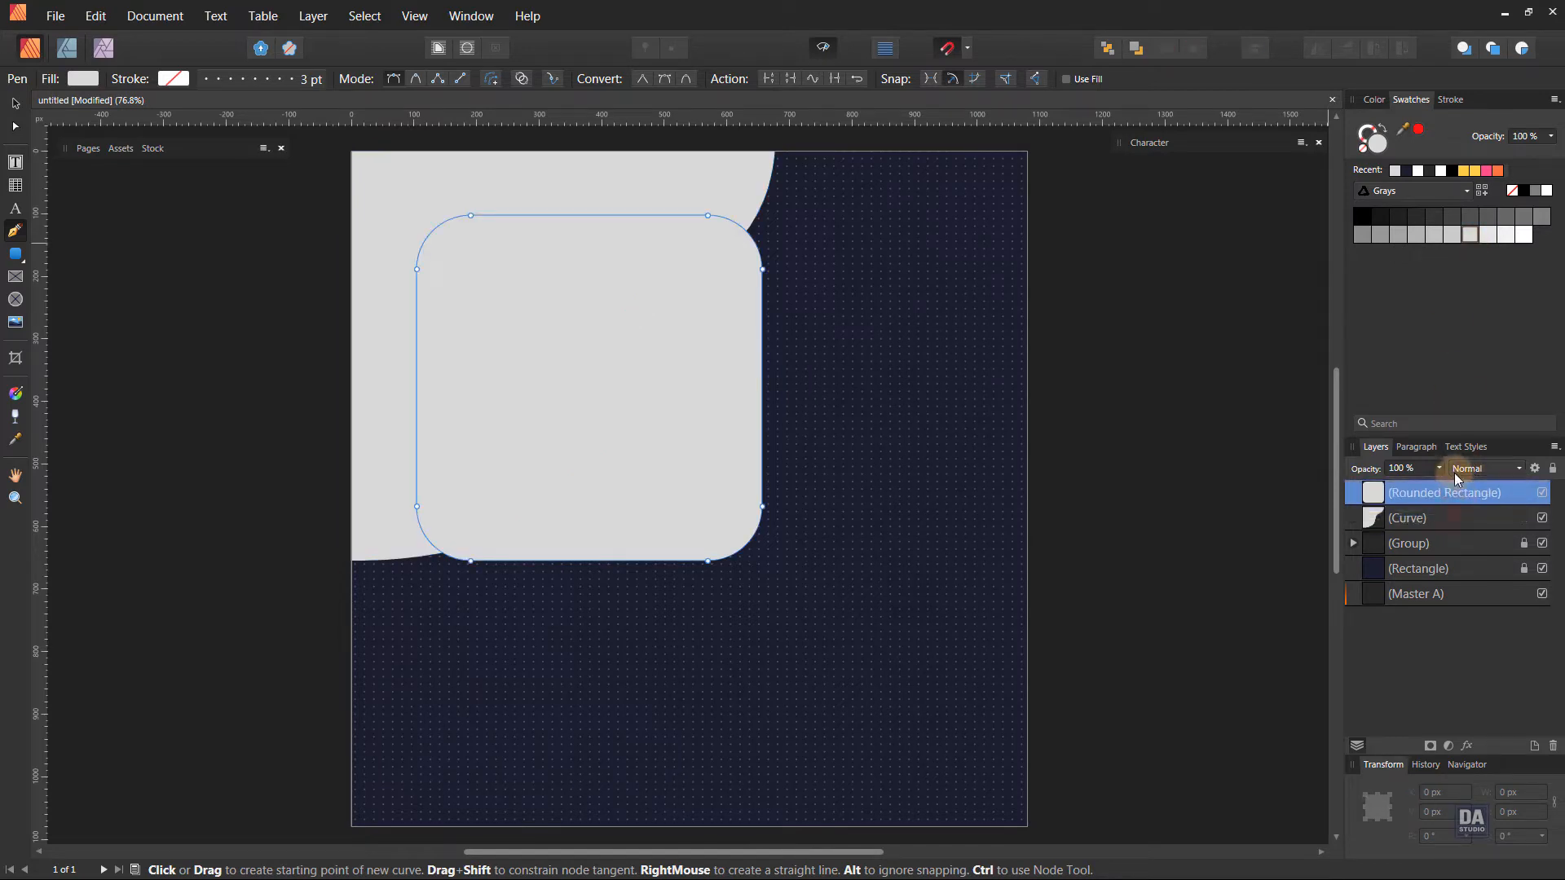
{"action": "key", "text": "v"}
Duplicate the rounded rectangle as a medium gray copy and shrink it to about 538 px square, keeping its upper-left corner fixed.
{"action": "right_click", "coordinate": [1412, 495]}
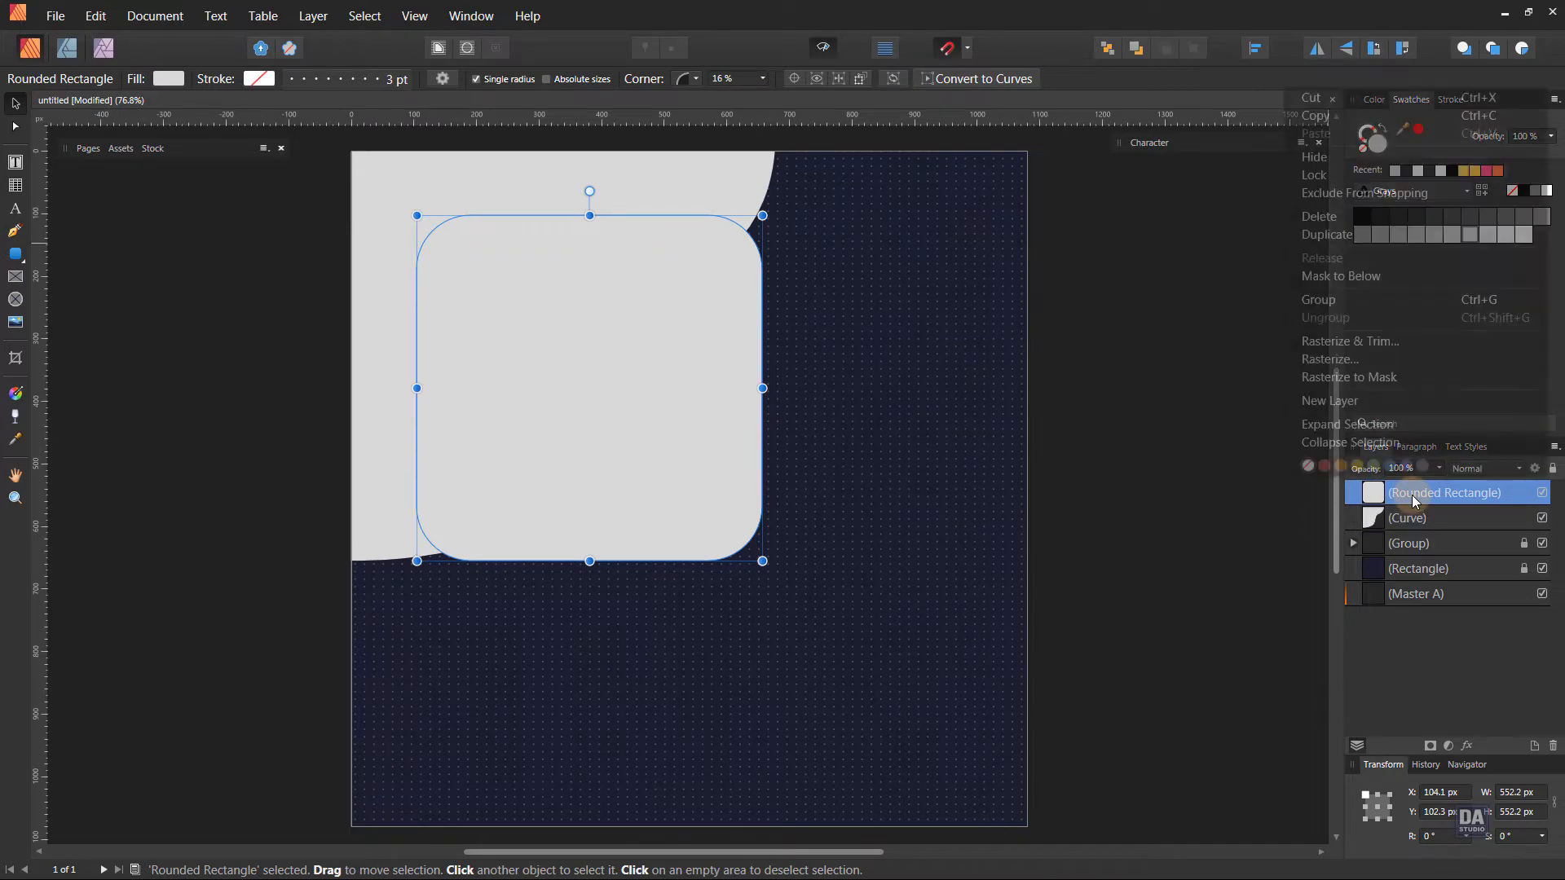
{"action": "left_click", "coordinate": [1346, 237]}
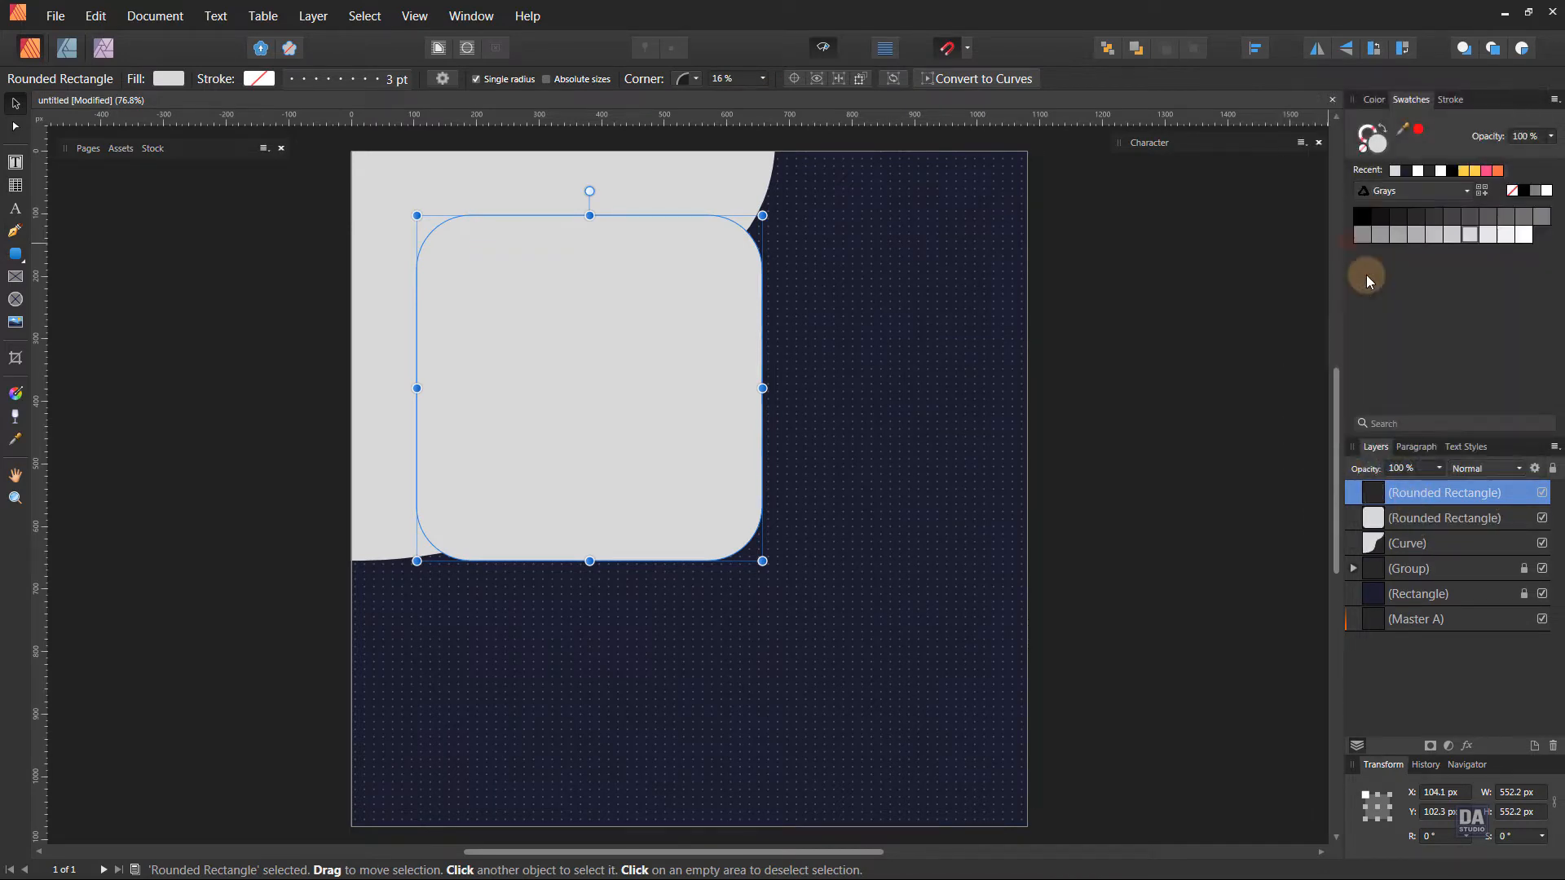
{"action": "left_click", "coordinate": [1416, 237]}
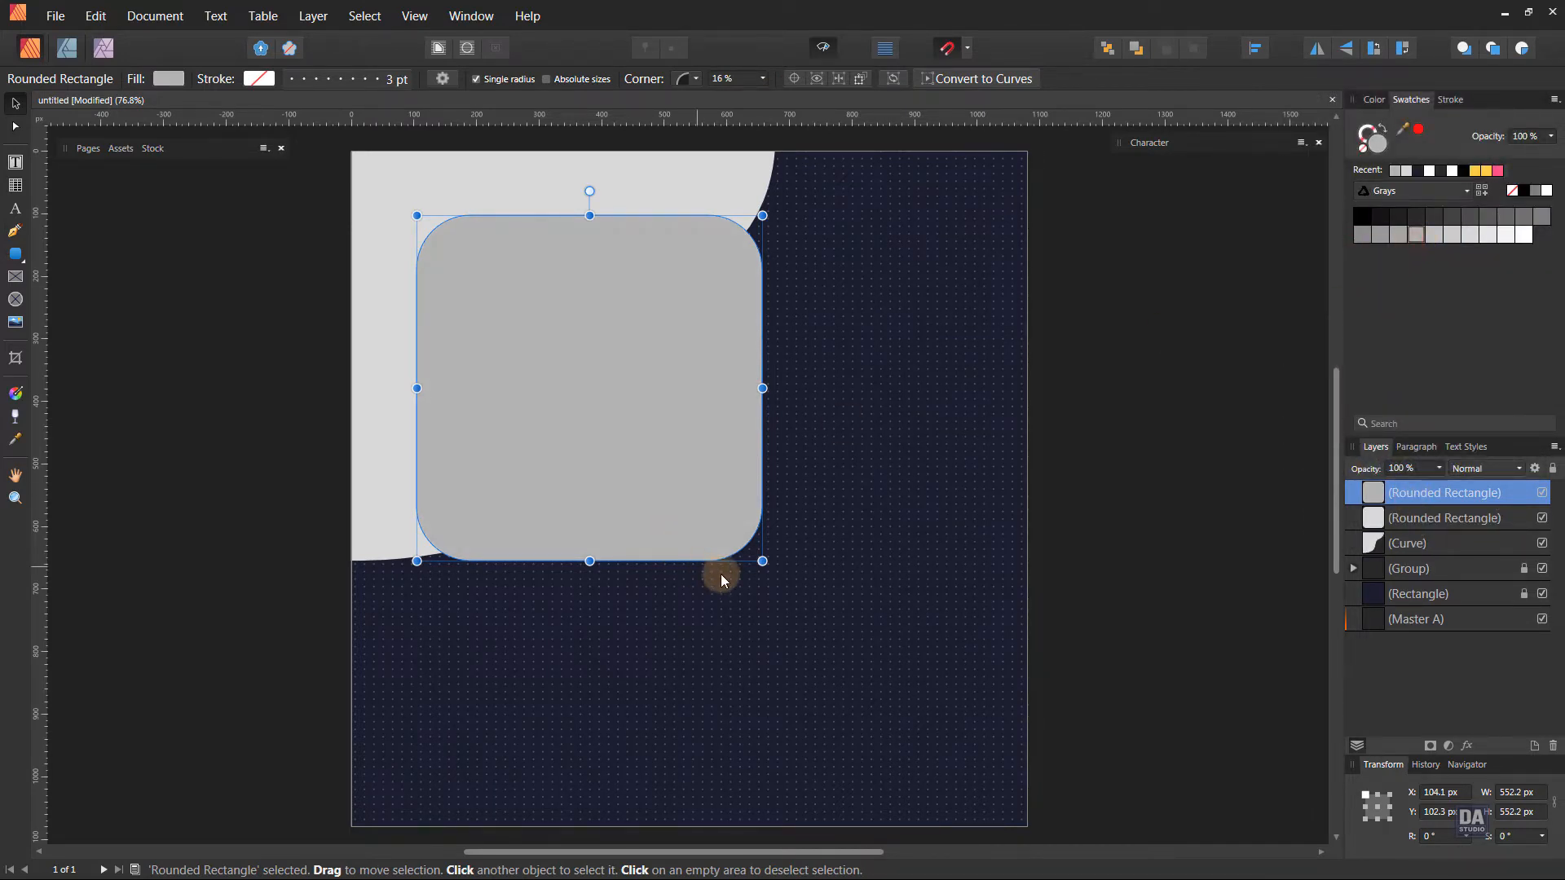
{"action": "left_click_drag", "start_coordinate": [762, 560], "coordinate": [753, 551]}
{"action": "left_click", "coordinate": [1184, 546]}
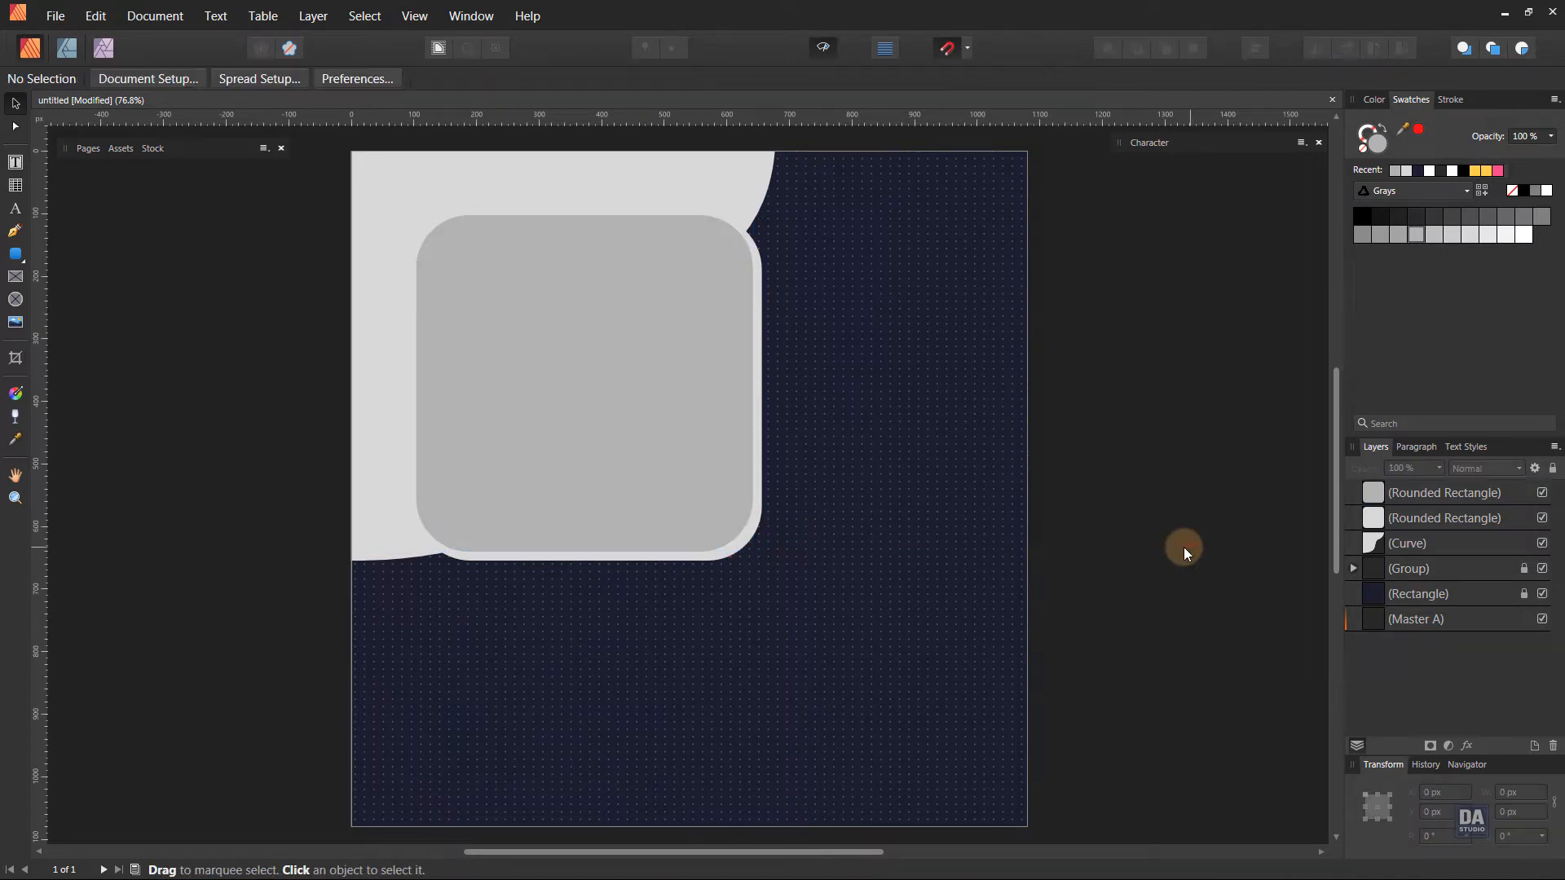
Give the medium gray rounded rectangle a solid white stroke 3 pt wide.
{"action": "left_click", "coordinate": [619, 488]}
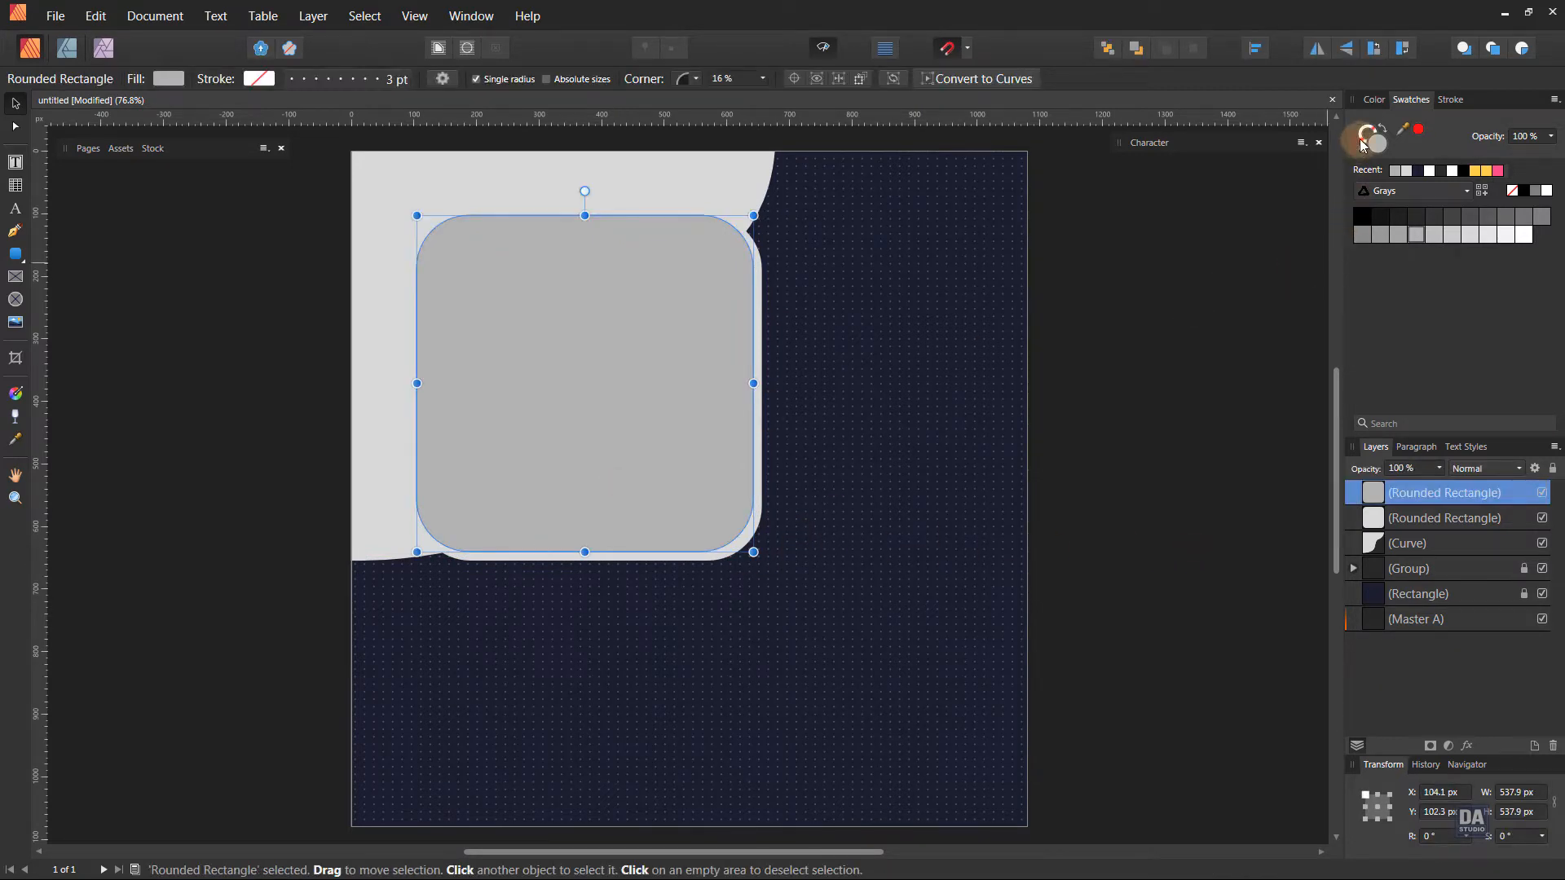
{"action": "left_click", "coordinate": [1363, 145]}
{"action": "left_click", "coordinate": [1547, 192]}
{"action": "left_click", "coordinate": [1447, 101]}
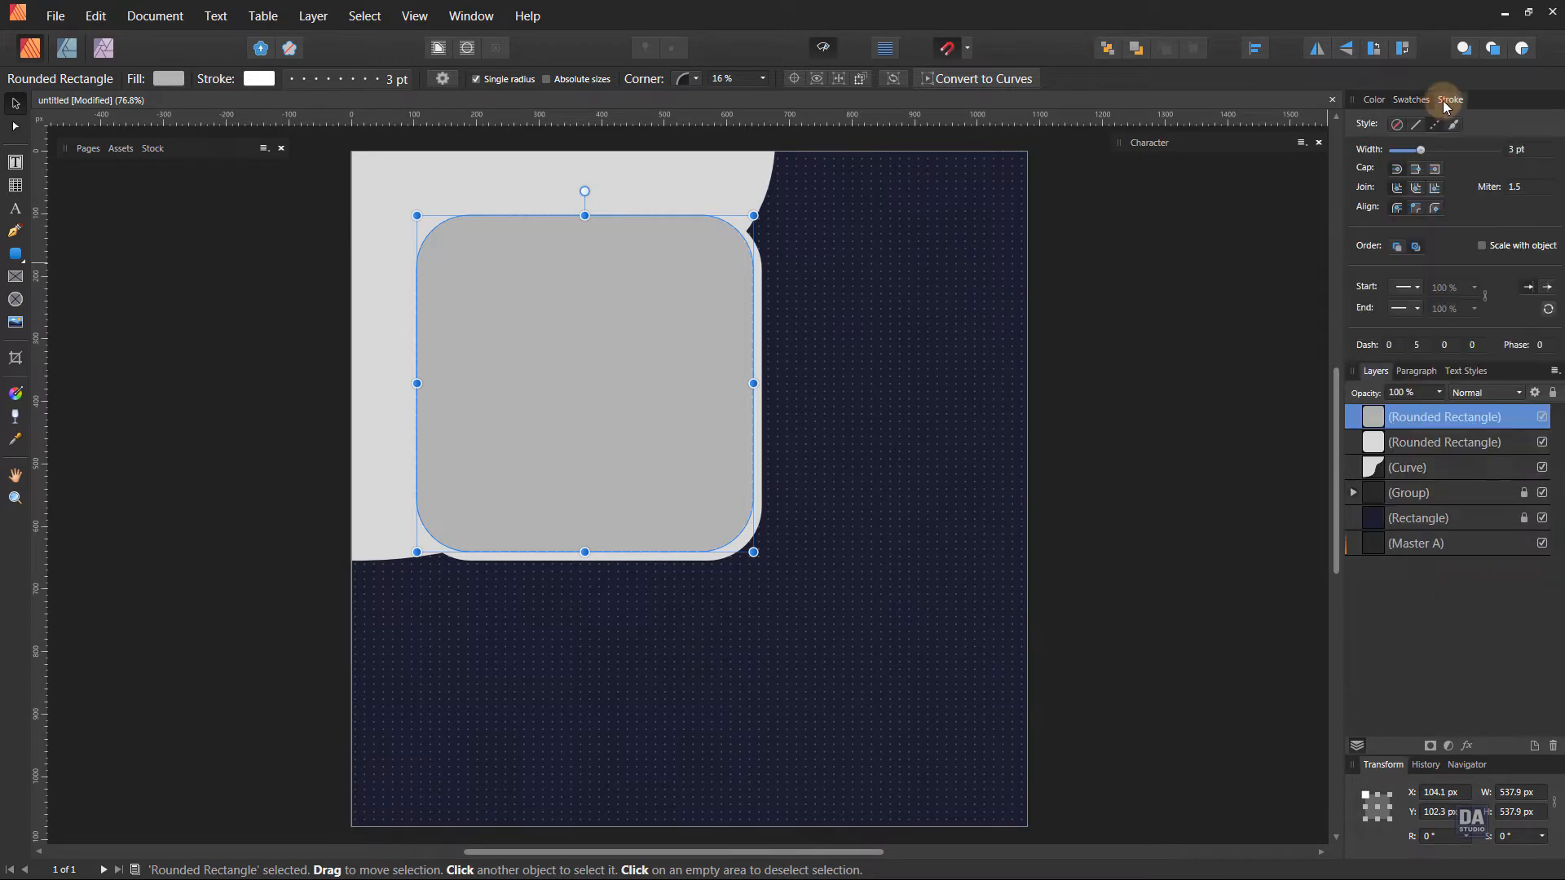
{"action": "left_click", "coordinate": [1416, 126]}
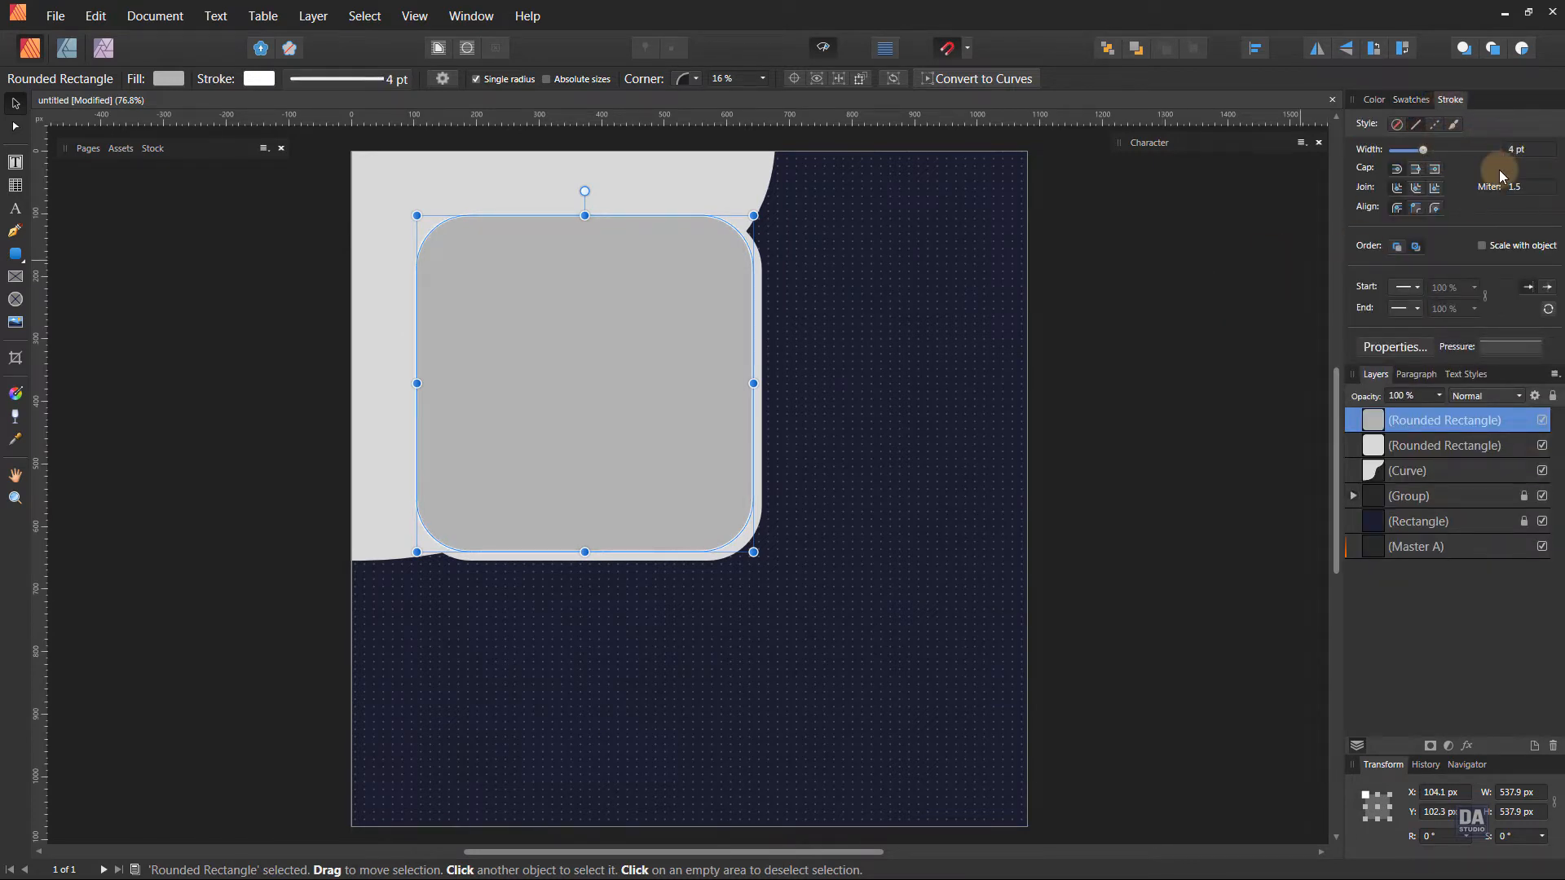
{"action": "scroll", "coordinate": [1527, 154], "scroll_direction": "down", "scroll_amount": 1}
{"action": "left_click", "coordinate": [1216, 309]}
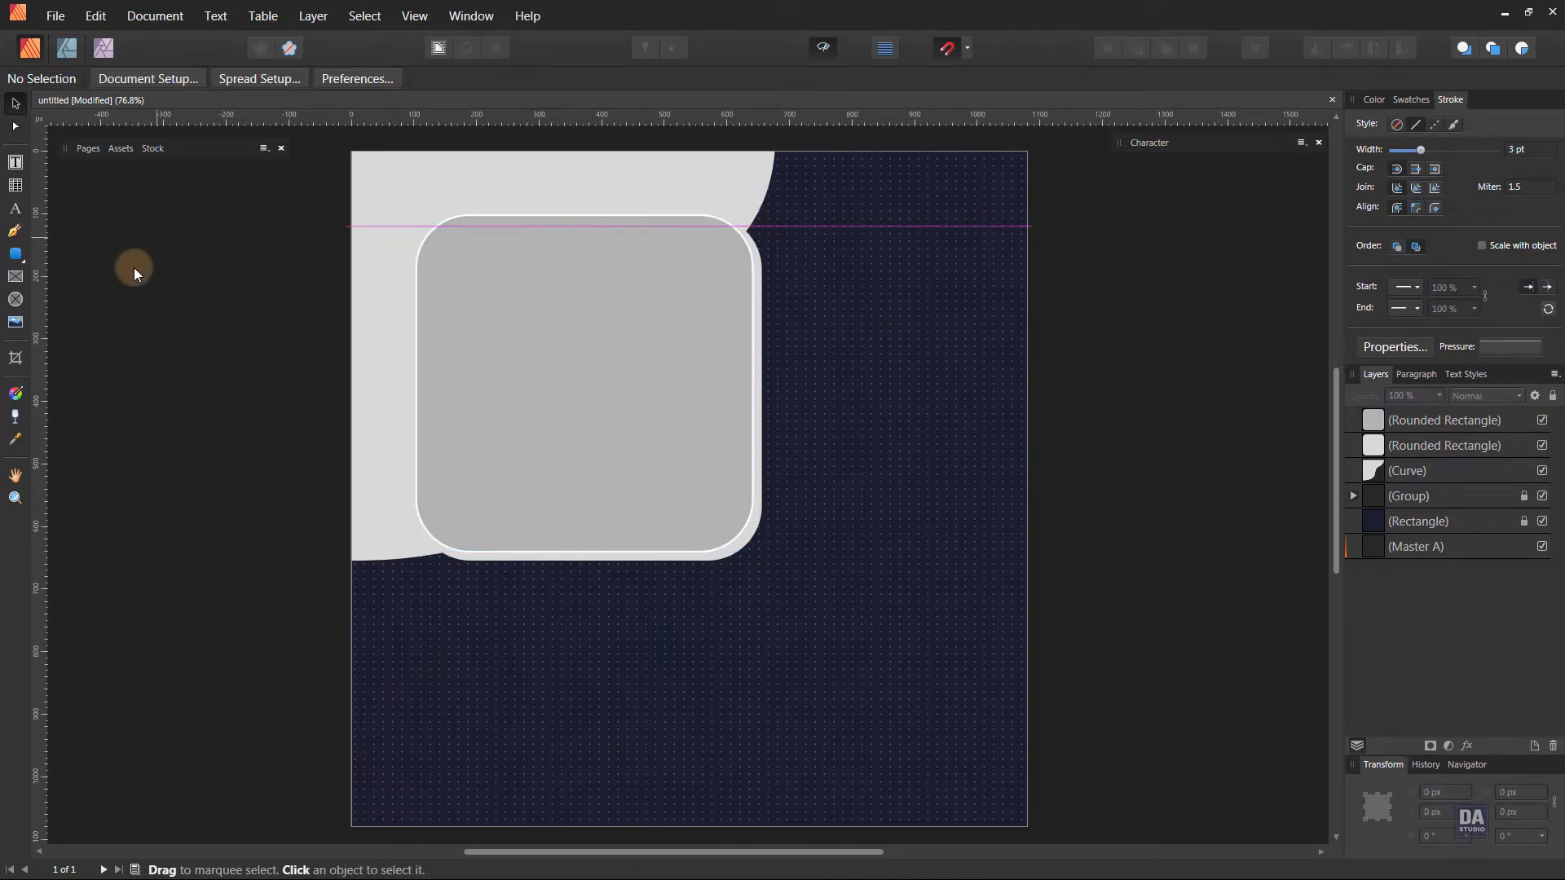
Draw a closed shape about 382 by 258 px with the Pen tool over the page's upper-right corner, with a wavy lower-left edge.
{"action": "left_click", "coordinate": [19, 235]}
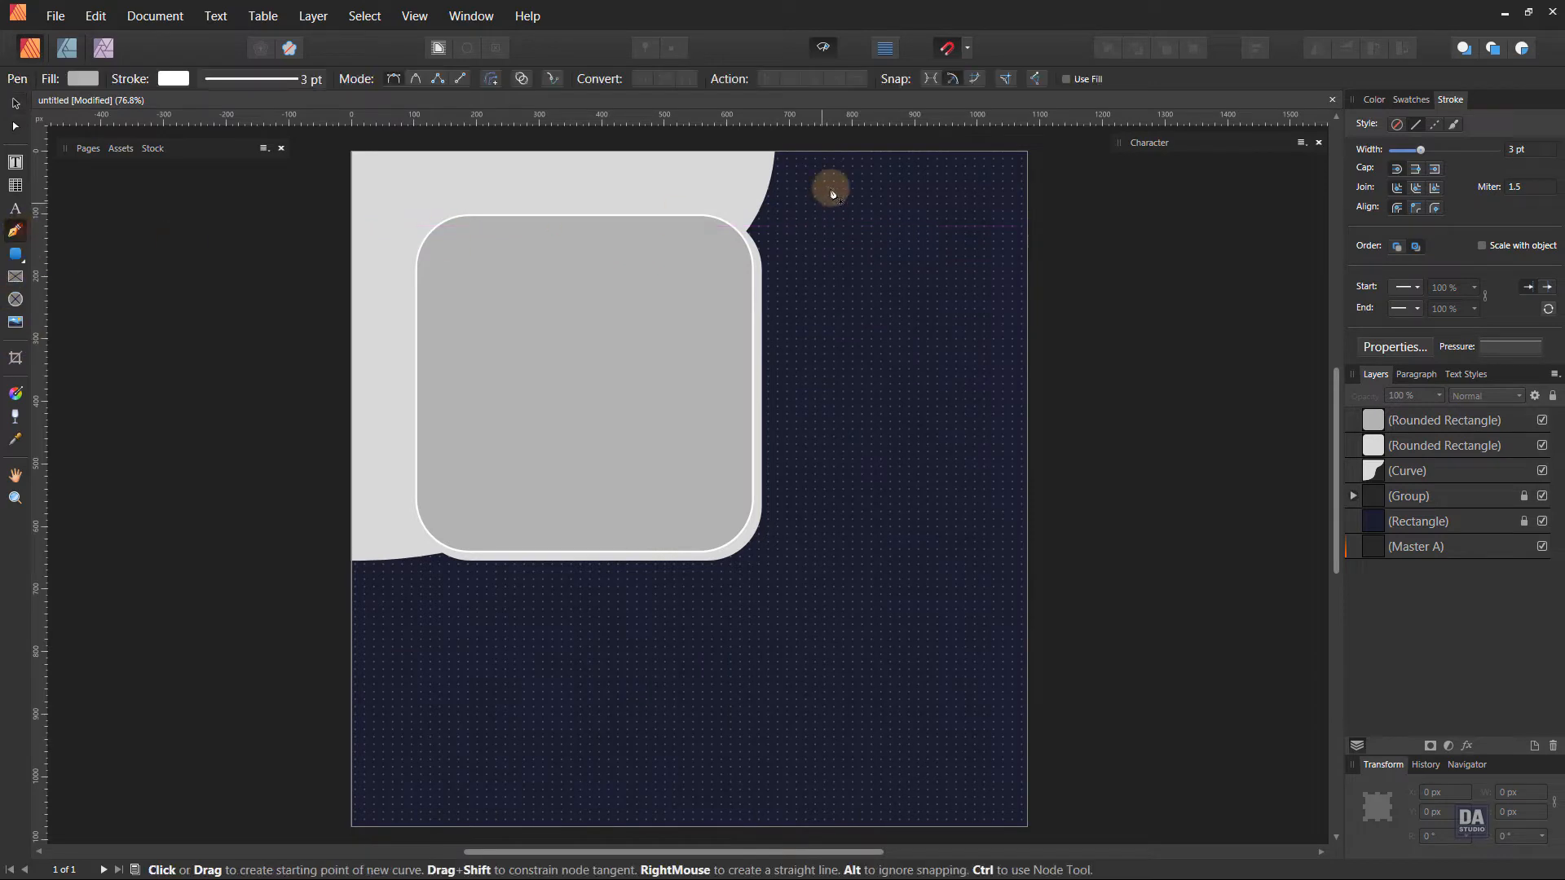
{"action": "left_click", "coordinate": [788, 153]}
{"action": "left_click_drag", "start_coordinate": [877, 226], "coordinate": [962, 214]}
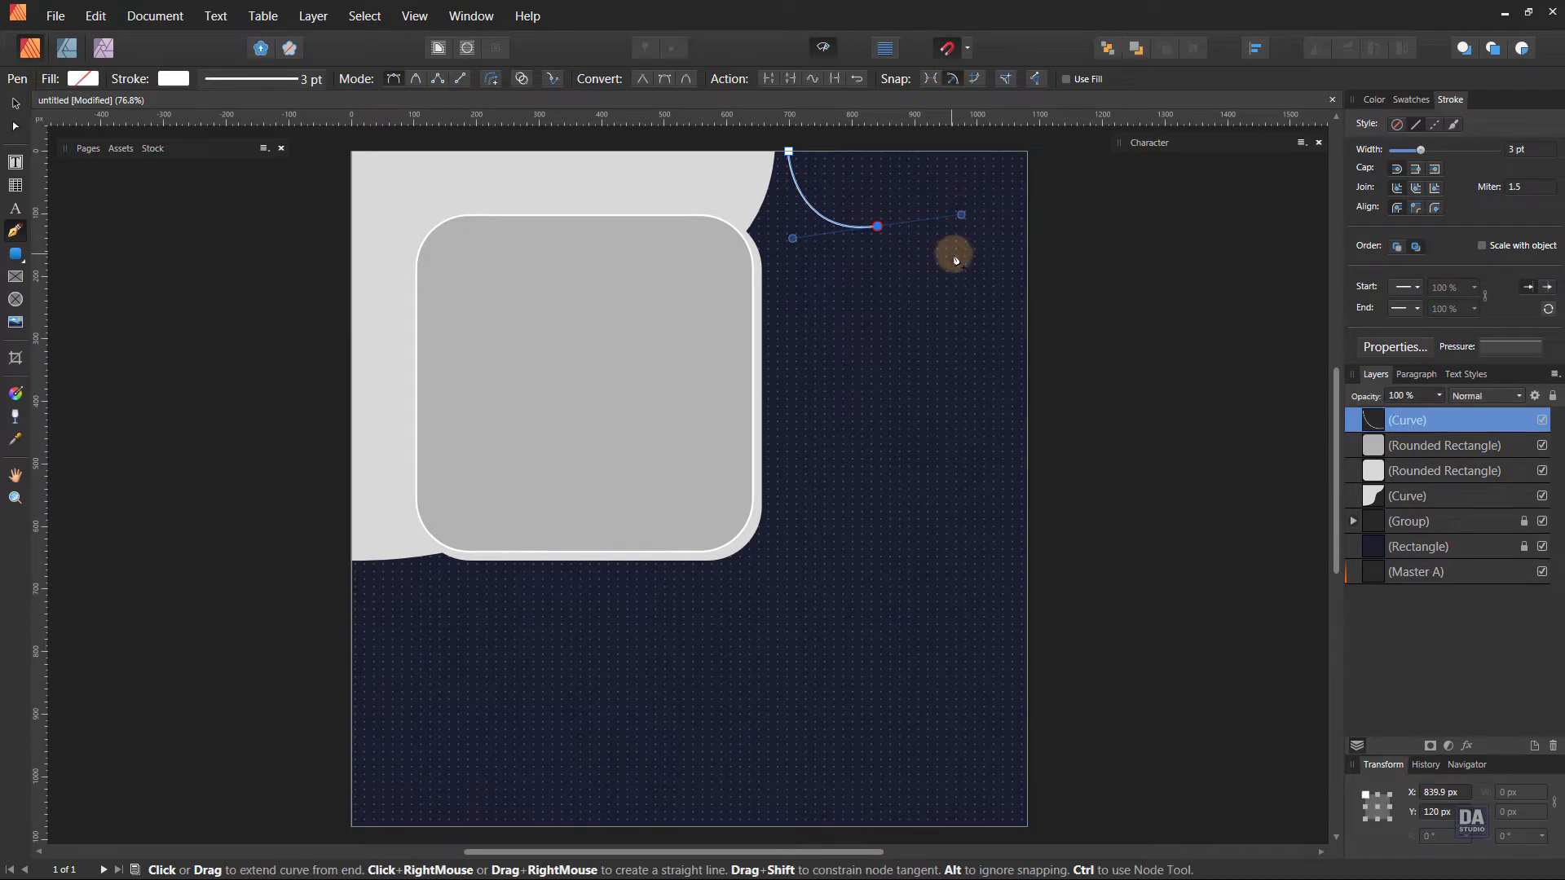
{"action": "mouse_move", "coordinate": [954, 275]}
{"action": "left_mouse_down"}
{"action": "mouse_move", "coordinate": [960, 322]}
{"action": "mouse_move", "coordinate": [952, 306]}
{"action": "left_mouse_up"}
{"action": "left_click_drag", "start_coordinate": [962, 213], "coordinate": [943, 212]}
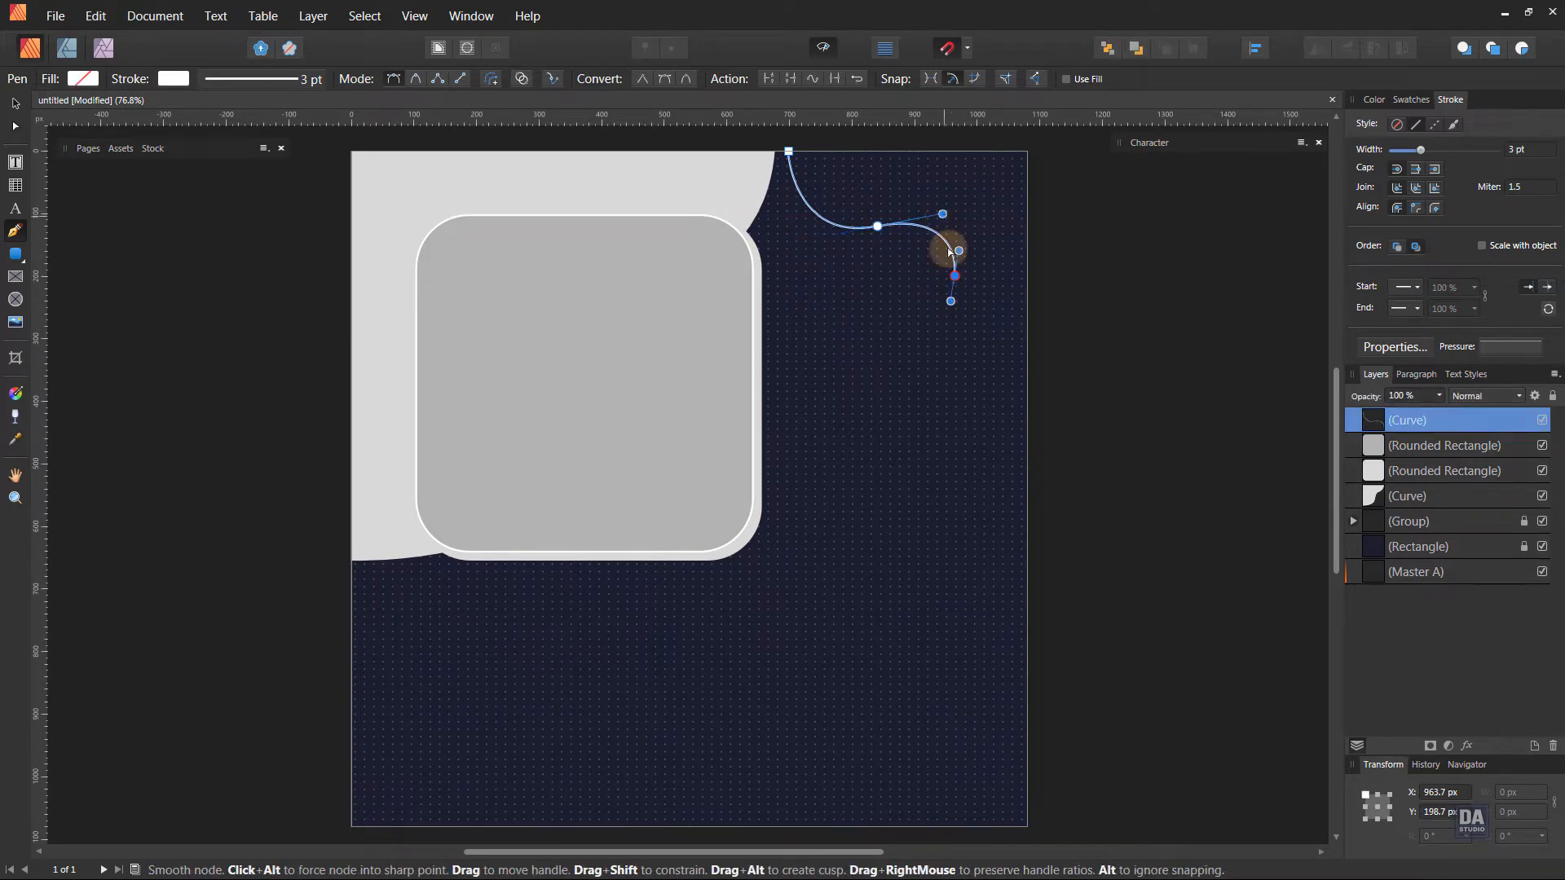
{"action": "left_click_drag", "start_coordinate": [1026, 309], "coordinate": [1062, 297]}
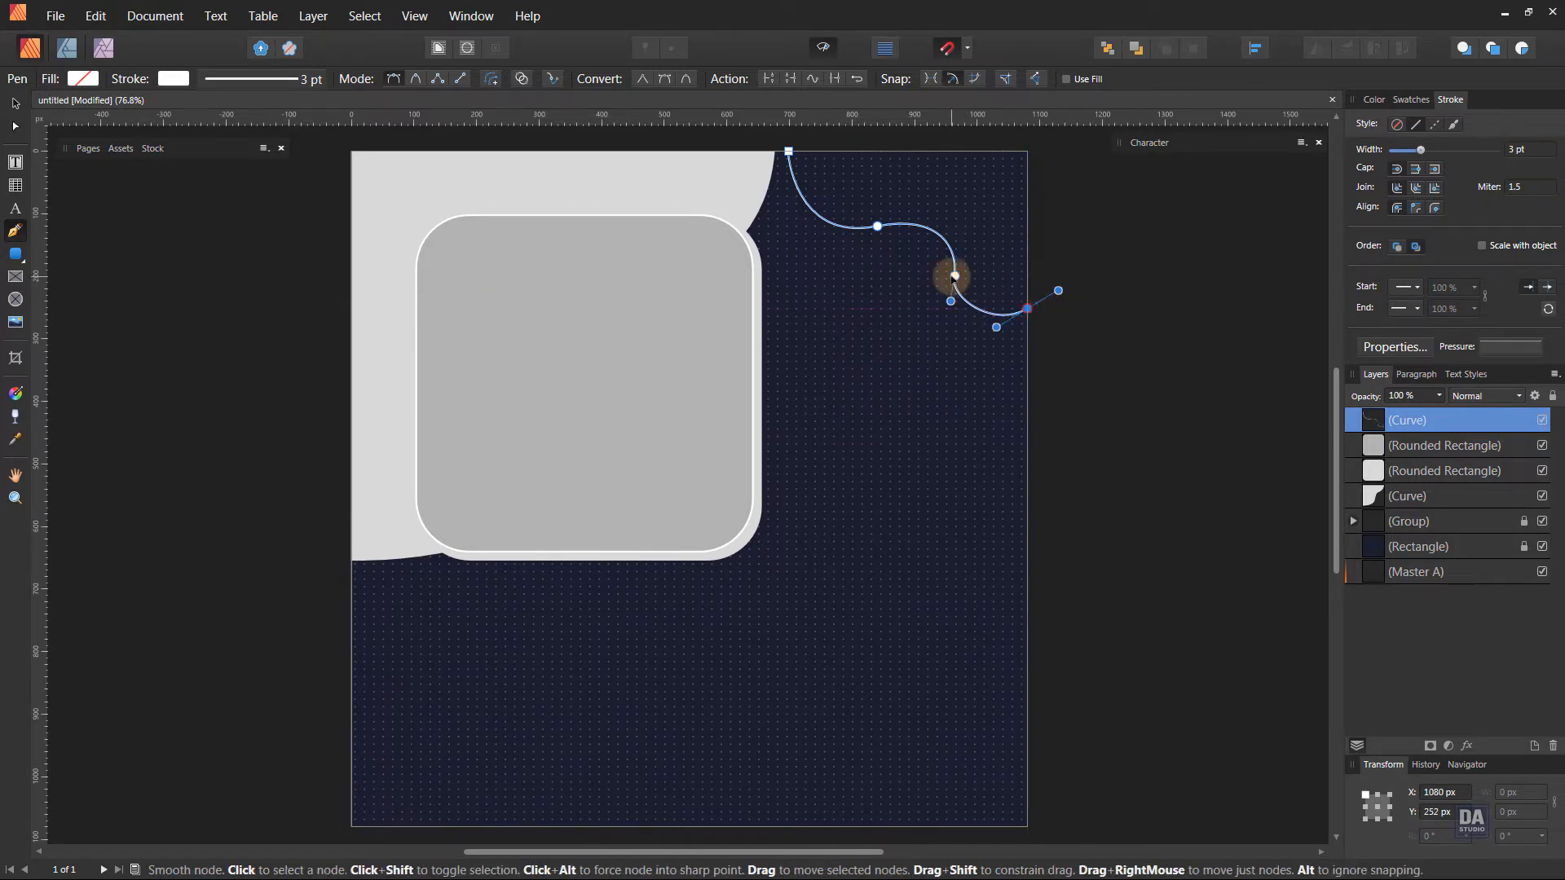
{"action": "left_click_drag", "start_coordinate": [954, 275], "coordinate": [933, 275]}
{"action": "left_click_drag", "start_coordinate": [874, 227], "coordinate": [866, 225]}
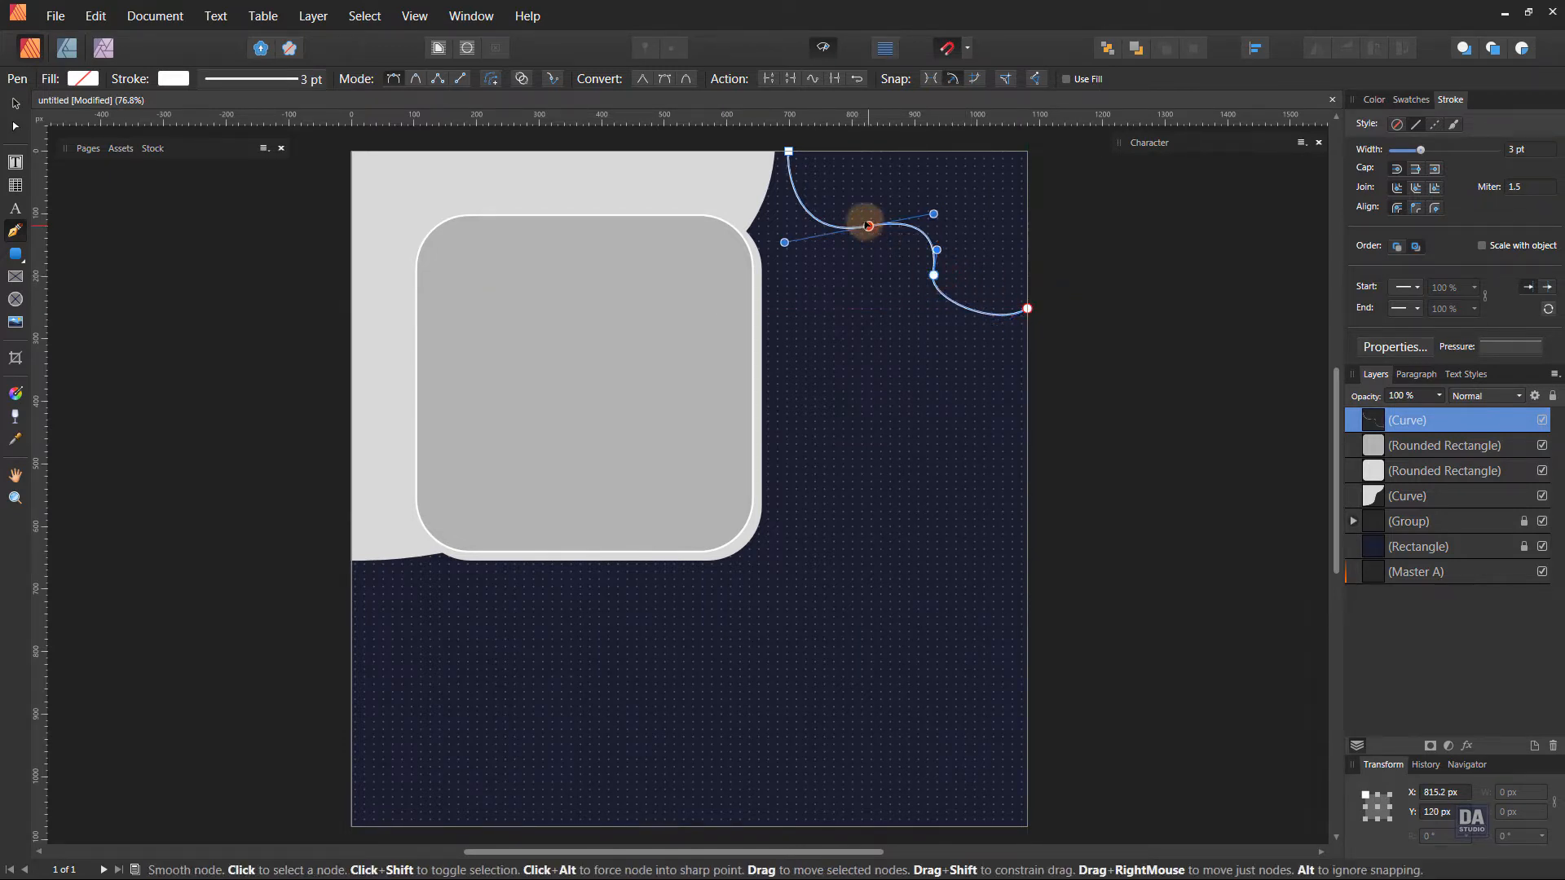
{"action": "left_click", "coordinate": [934, 275]}
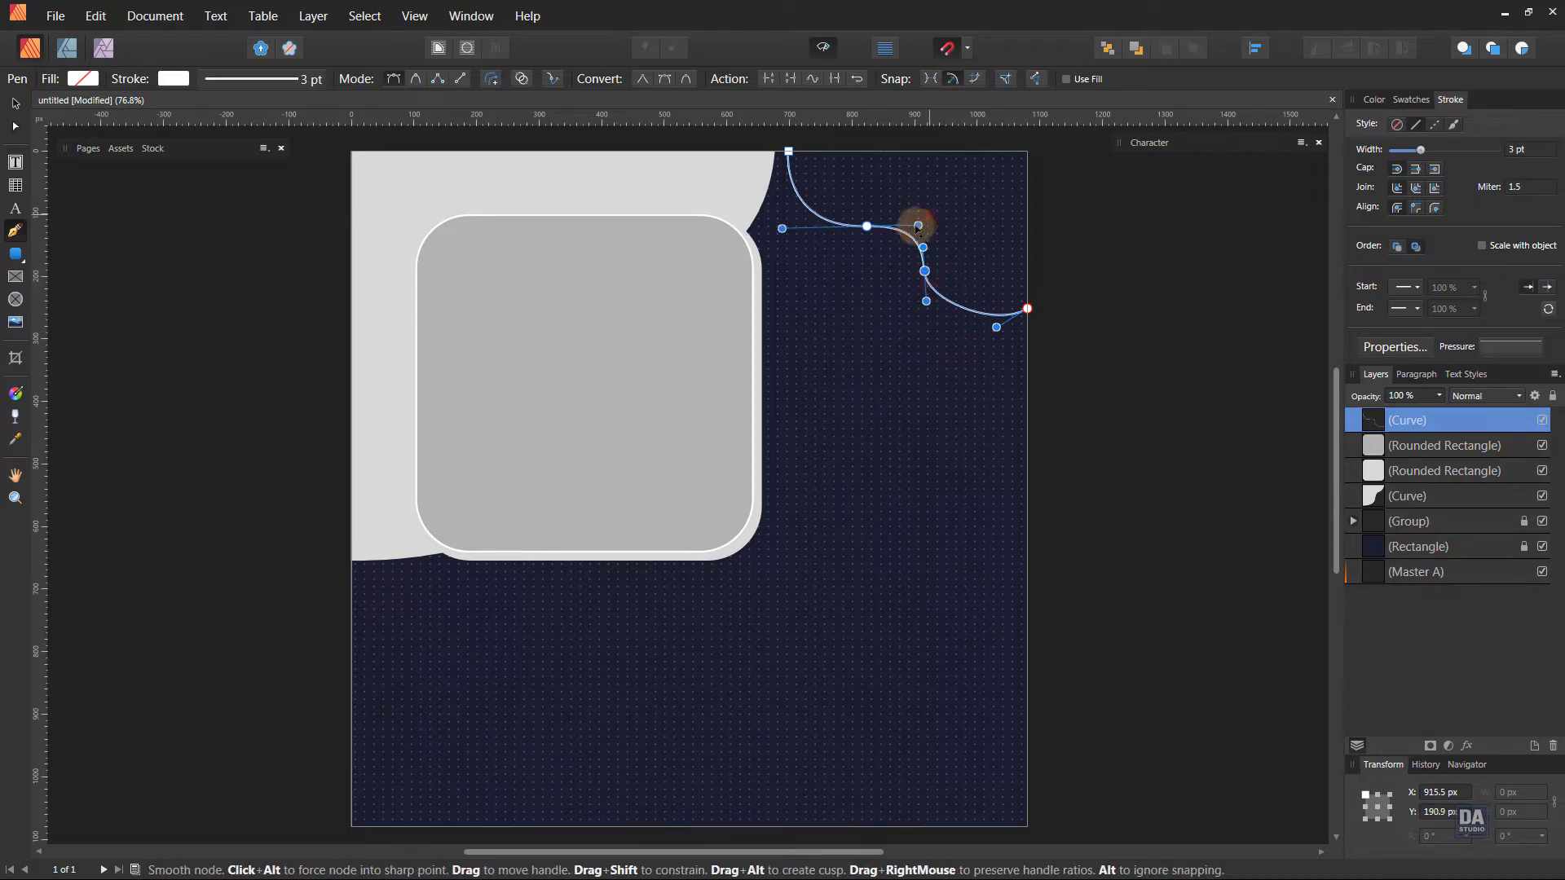
{"action": "left_click", "coordinate": [1026, 308]}
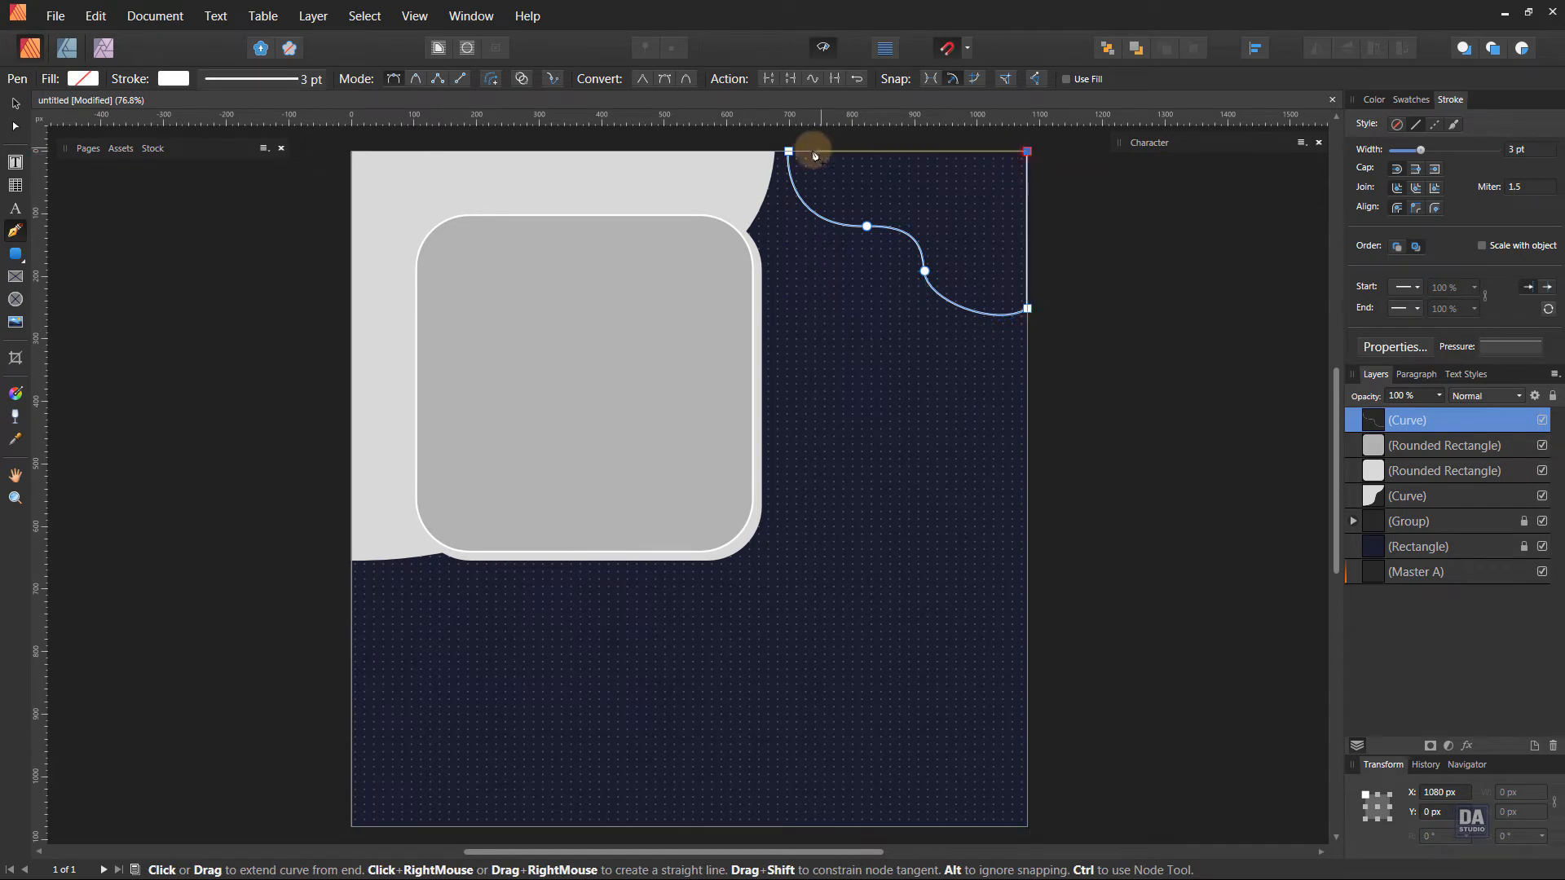
{"action": "left_click", "coordinate": [788, 151], "text": "ctrl"}
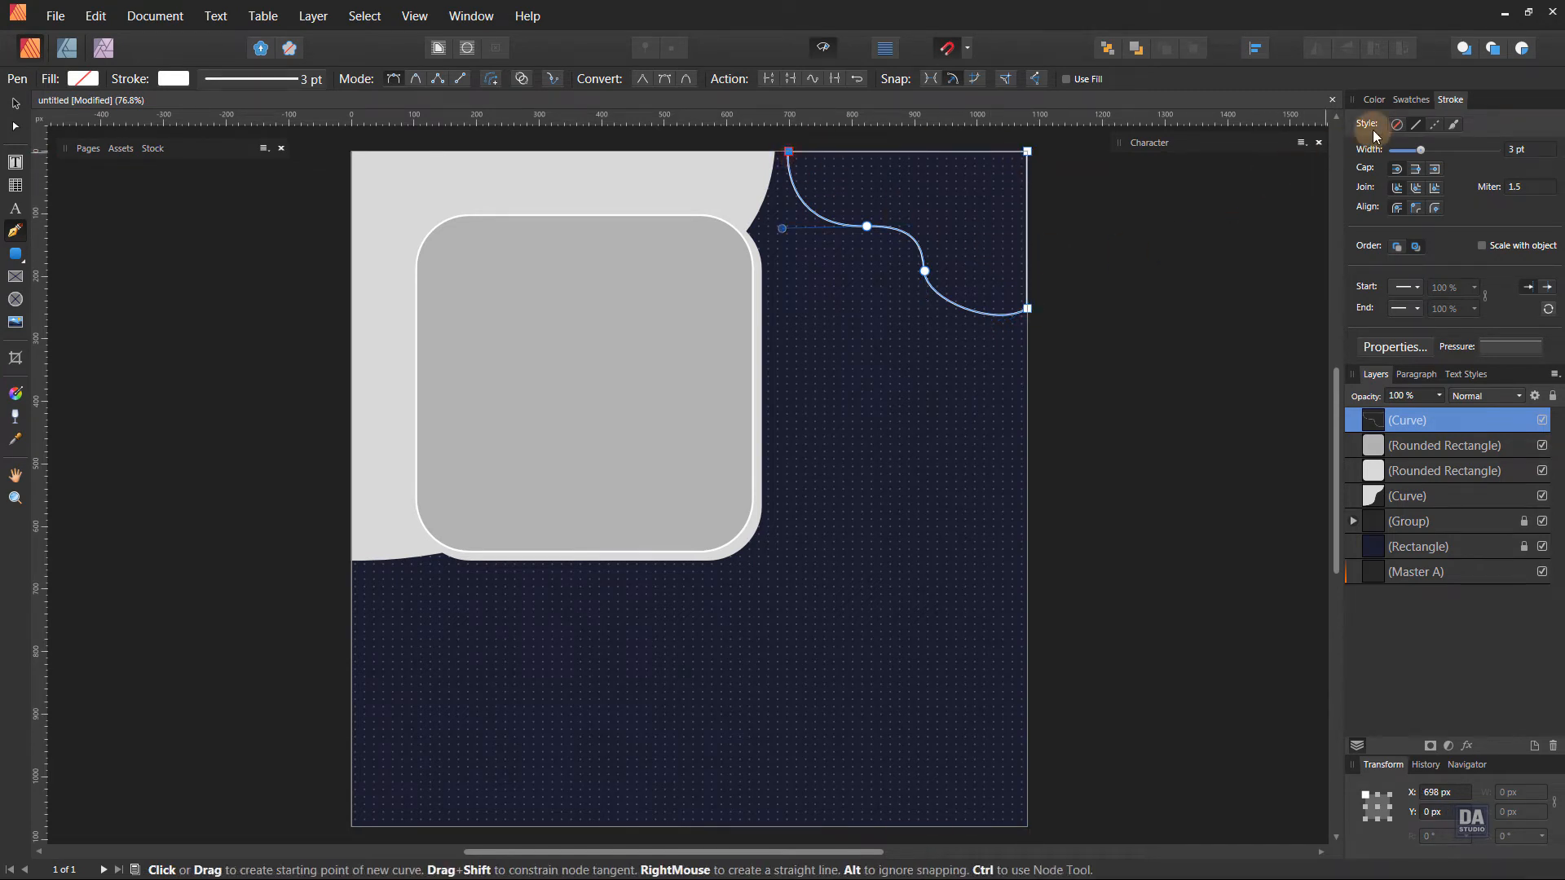
Swap the upper-right corner shape's stroke and fill so it has a solid white fill and no stroke.
{"action": "left_click", "coordinate": [1408, 100]}
{"action": "left_click", "coordinate": [1383, 130]}
{"action": "left_click", "coordinate": [1147, 352]}
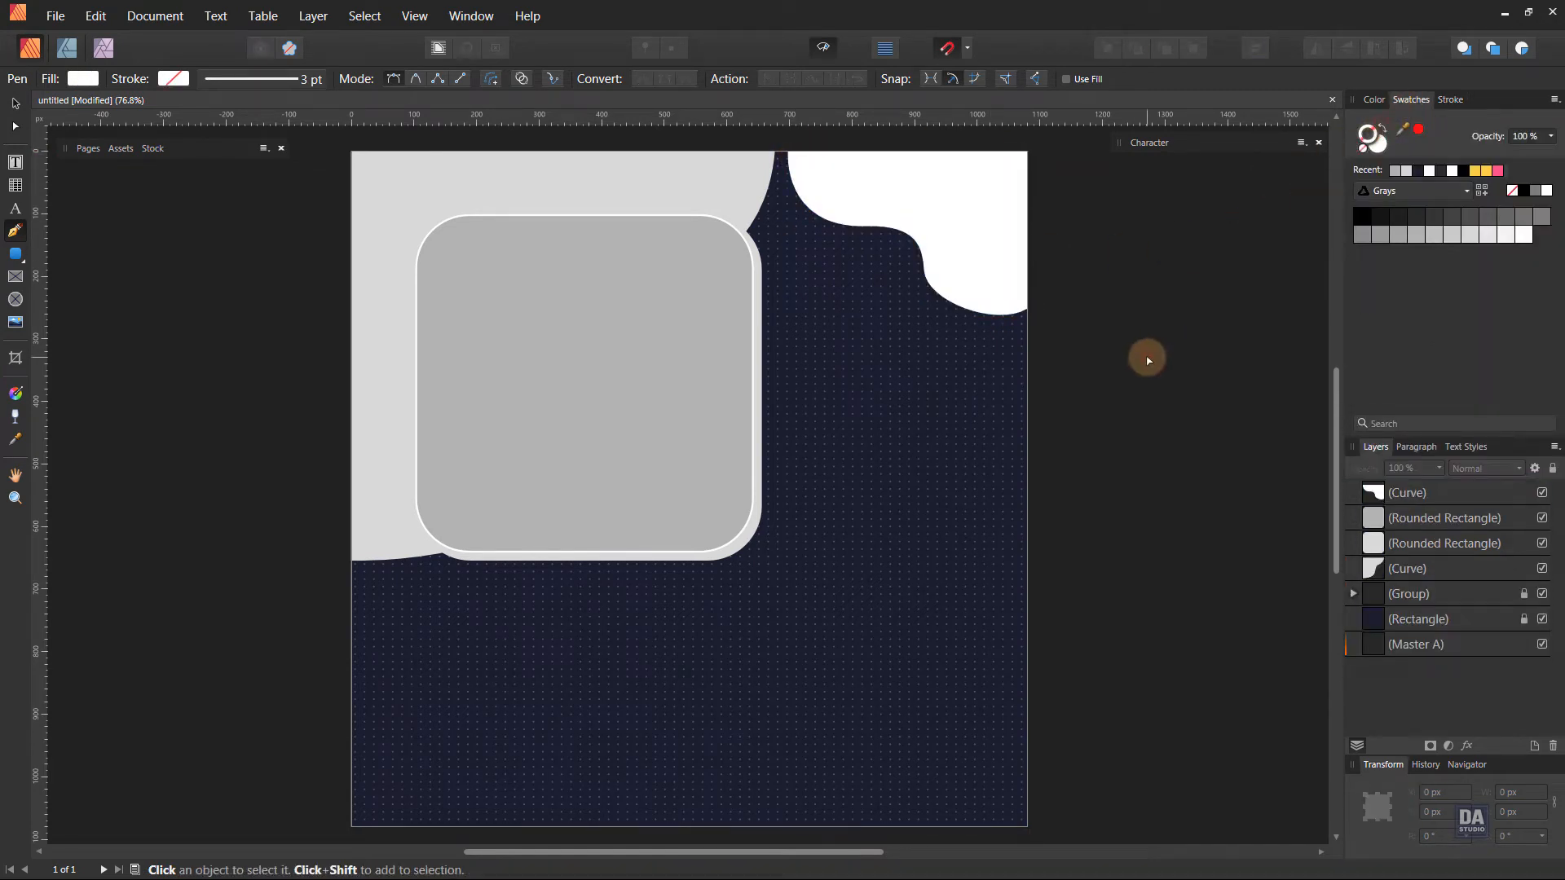
Smooth the wavy edge of the white corner shape by adjusting the handles of its middle node.
{"action": "left_click", "coordinate": [950, 277], "text": "ctrl"}
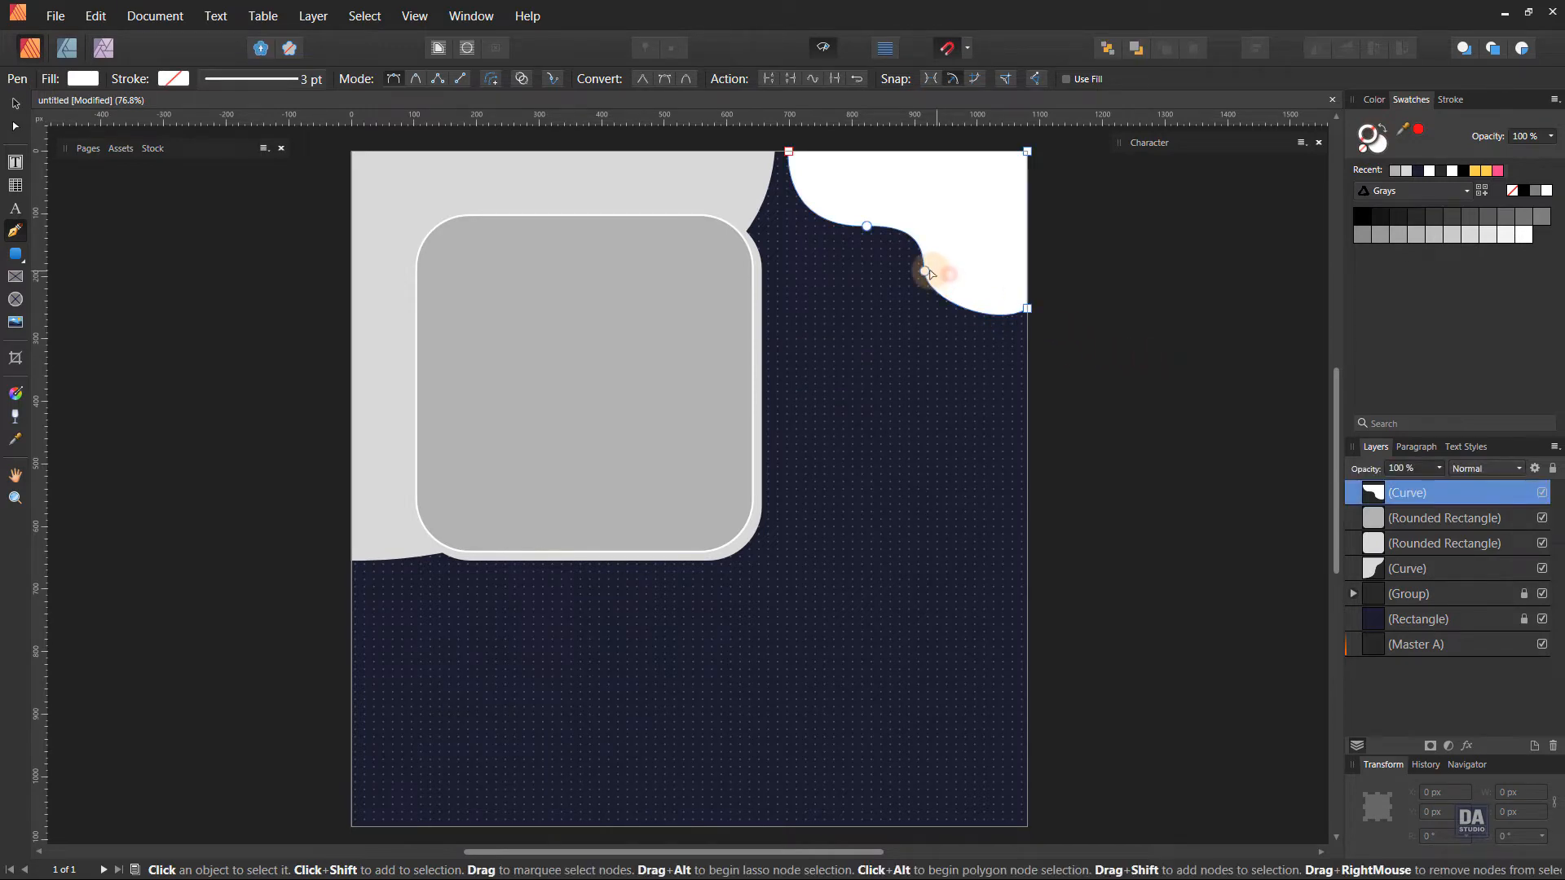
{"action": "left_click", "coordinate": [924, 271], "text": "ctrl"}
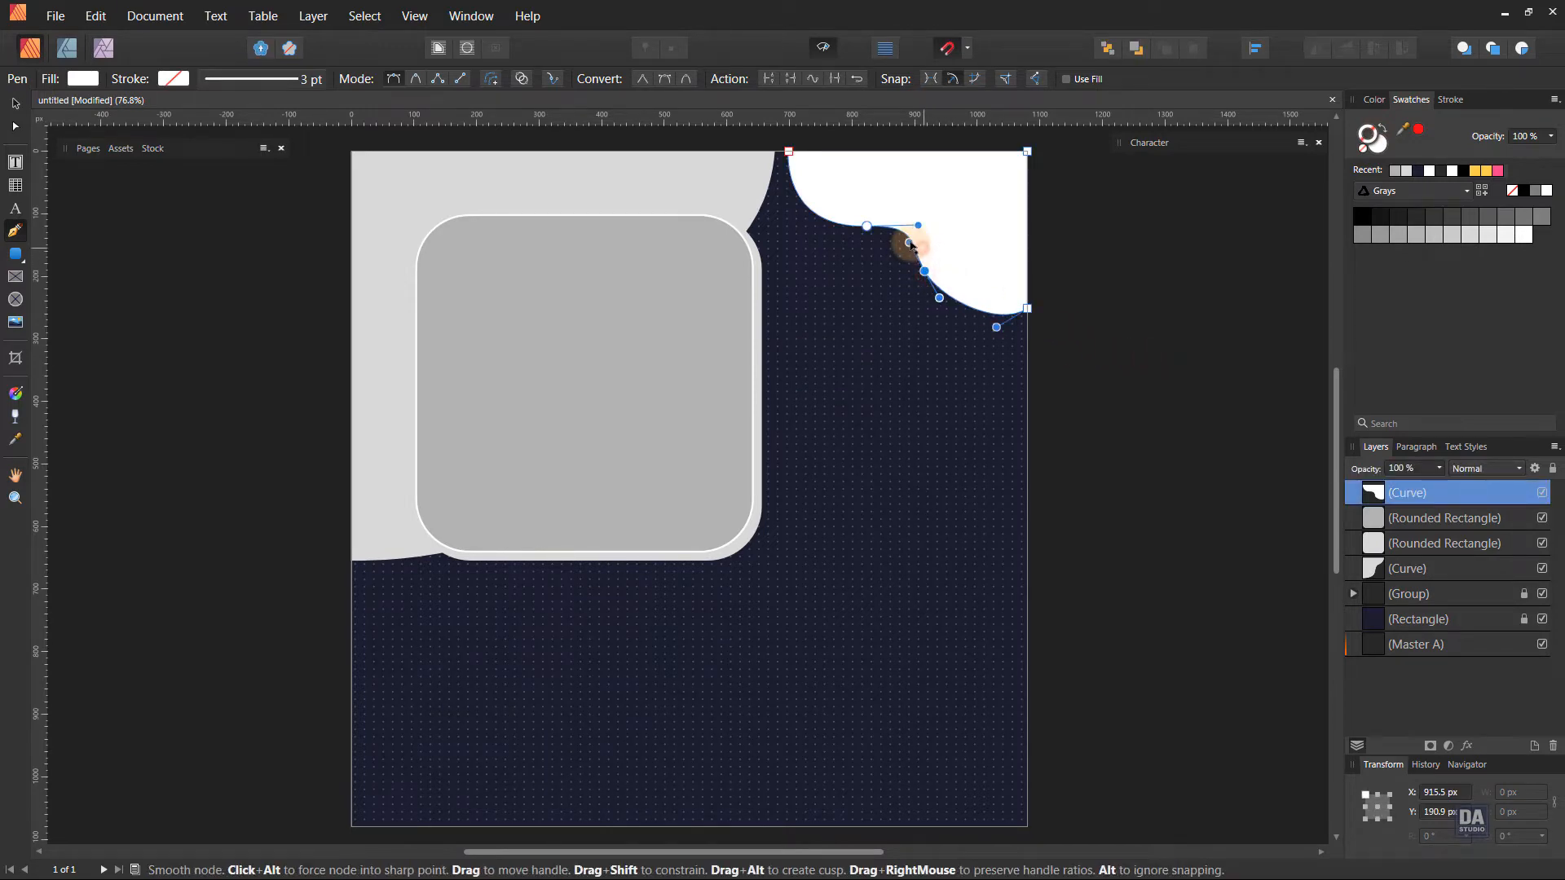
{"action": "left_click", "coordinate": [1146, 361]}
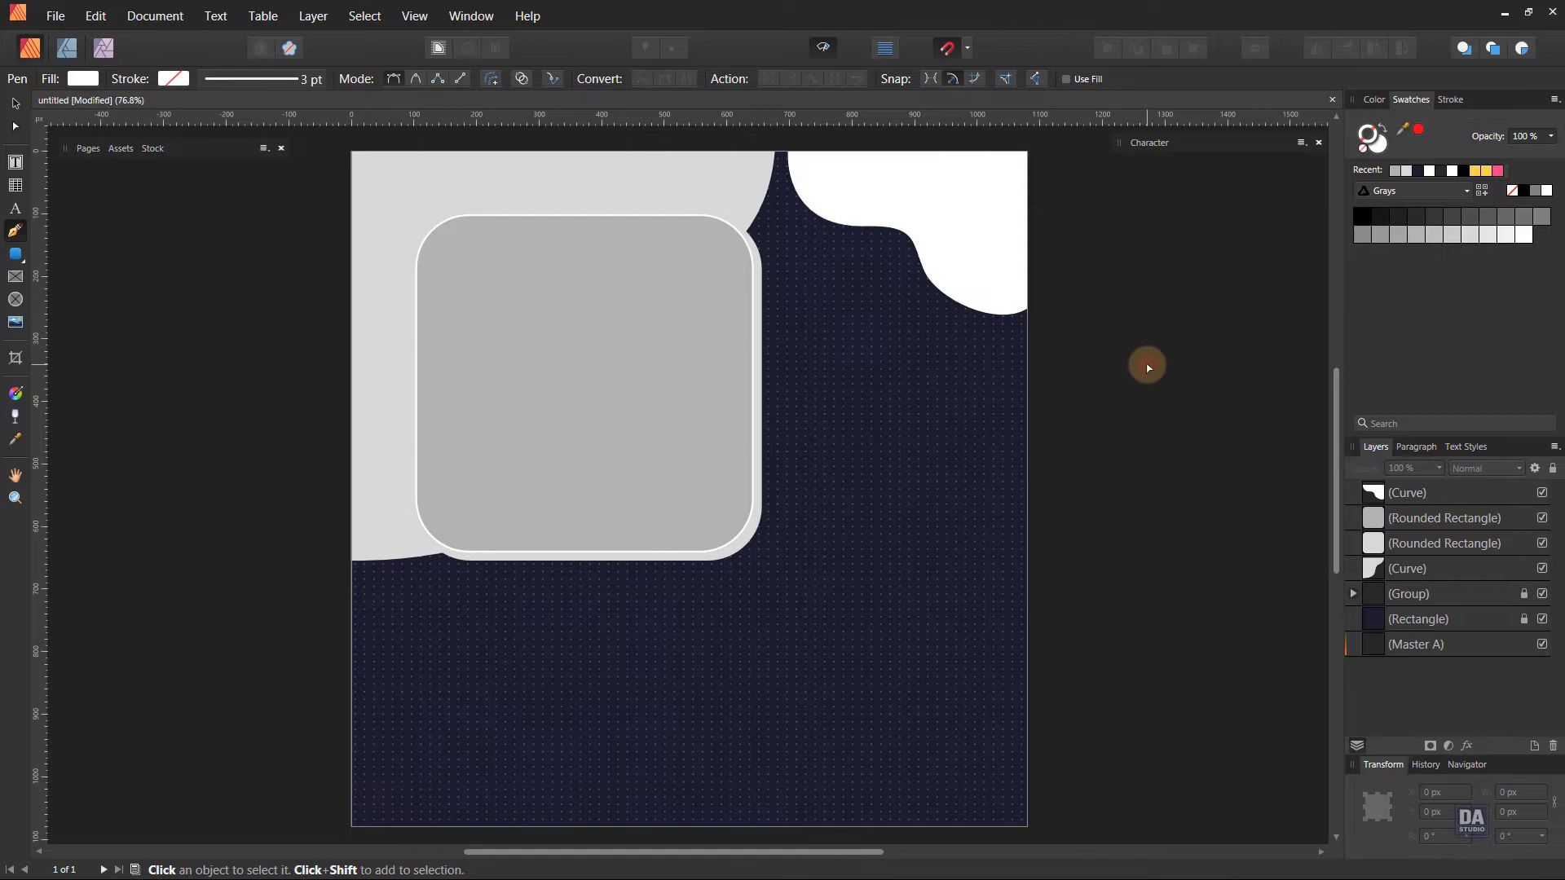
{"action": "left_click", "coordinate": [990, 303], "text": "ctrl"}
{"action": "left_click", "coordinate": [924, 271], "text": "ctrl"}
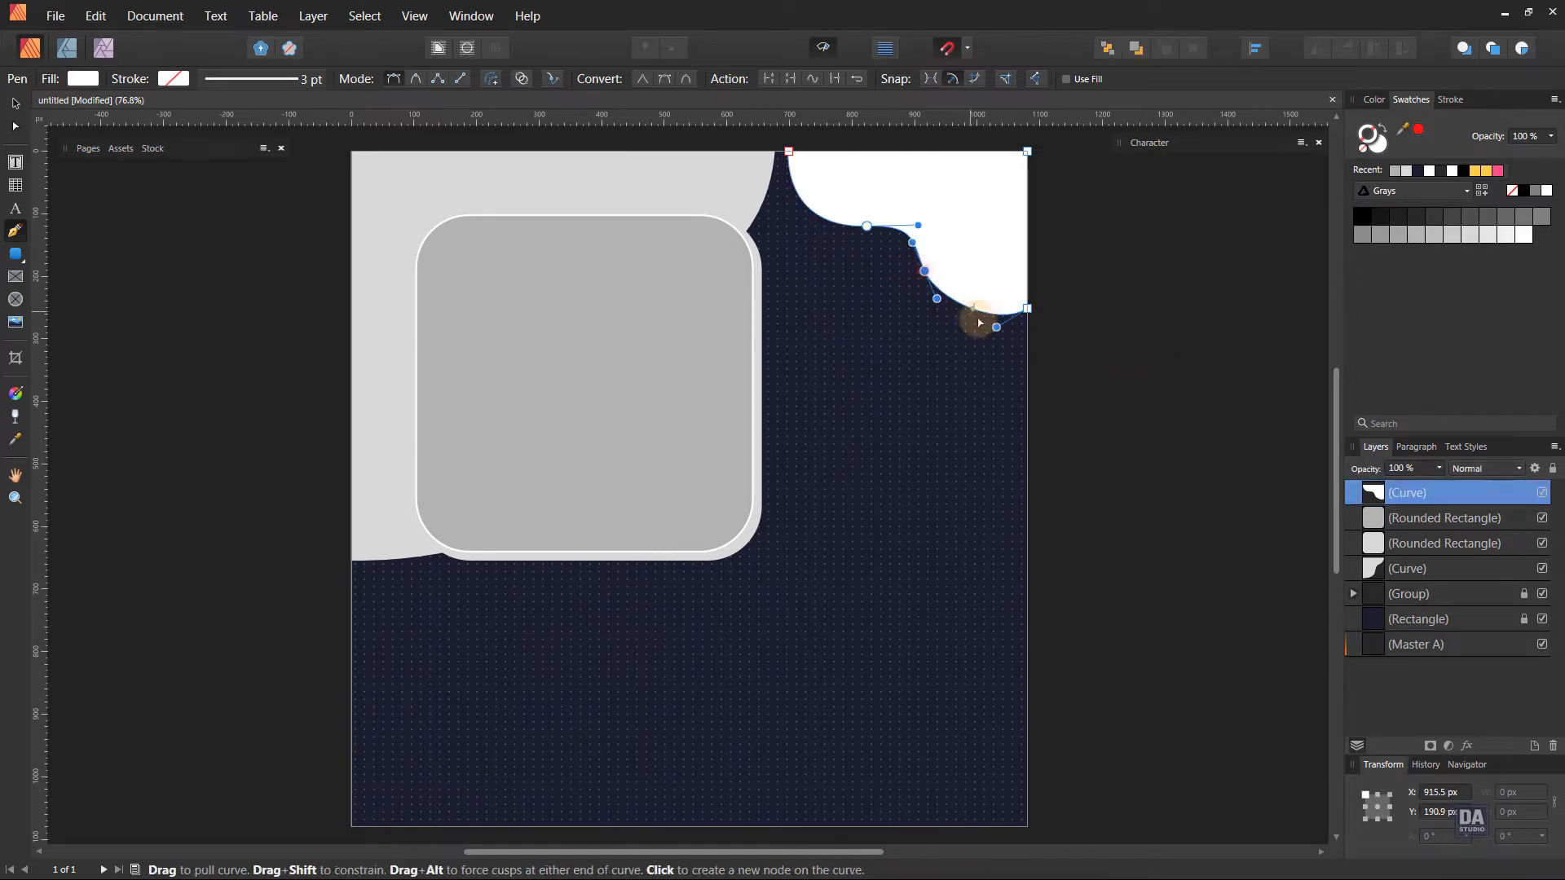
{"action": "left_click", "coordinate": [1107, 391], "text": "ctrl"}
Draw a closed two-hump wave about 930 by 176 px with the Pen tool along the page's bottom edge, starting at the lower-left corner.
{"action": "scroll", "coordinate": [799, 497], "scroll_direction": "down", "scroll_amount": 1}
{"action": "left_click", "coordinate": [344, 808]}
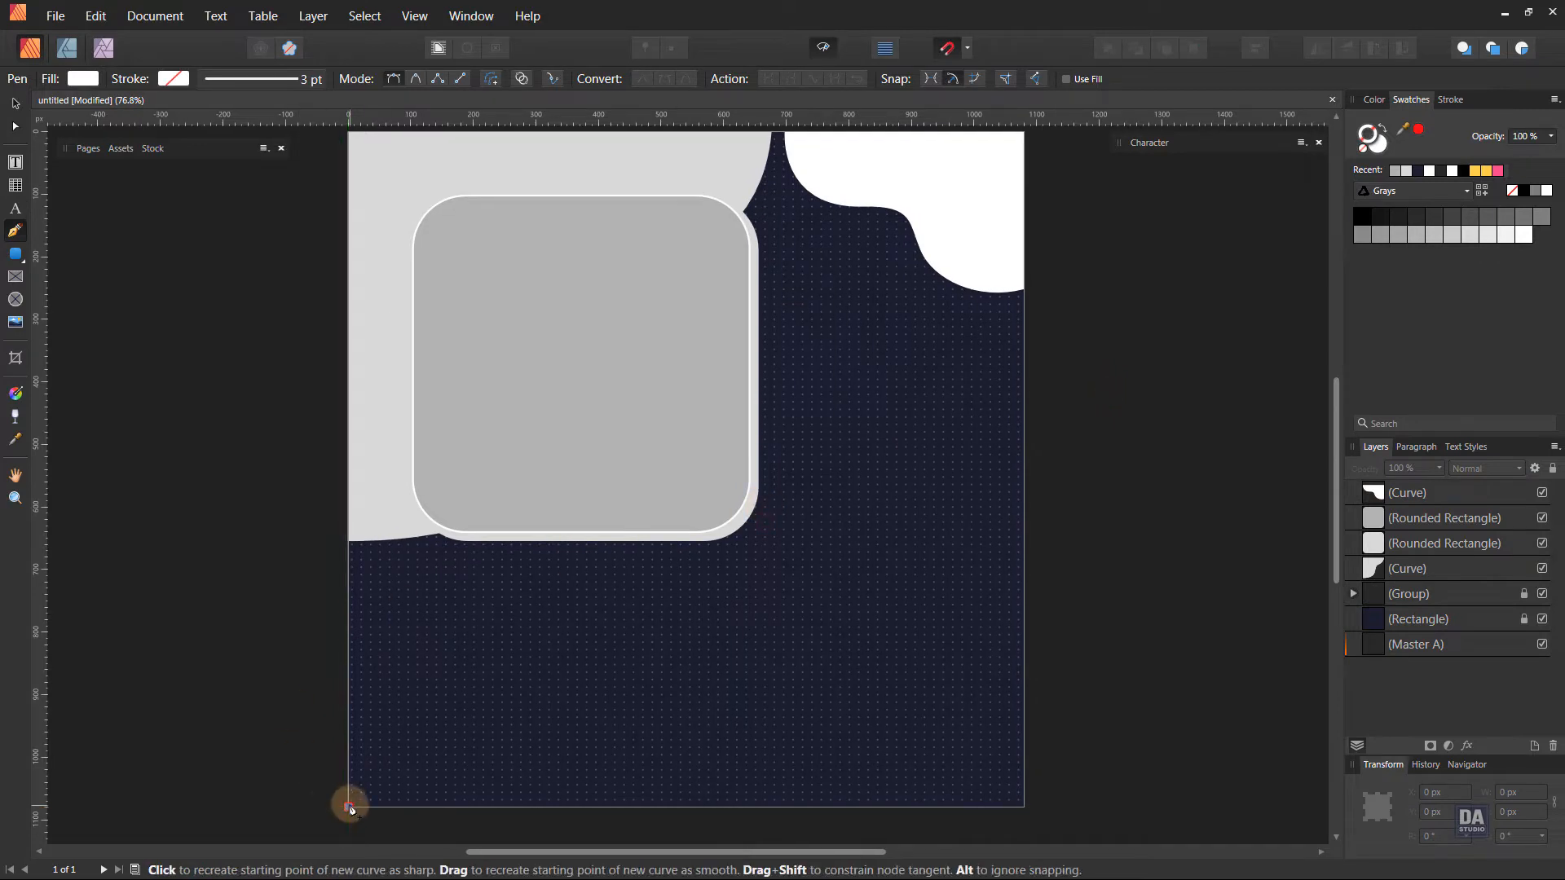
{"action": "left_click_drag", "start_coordinate": [542, 714], "coordinate": [684, 764]}
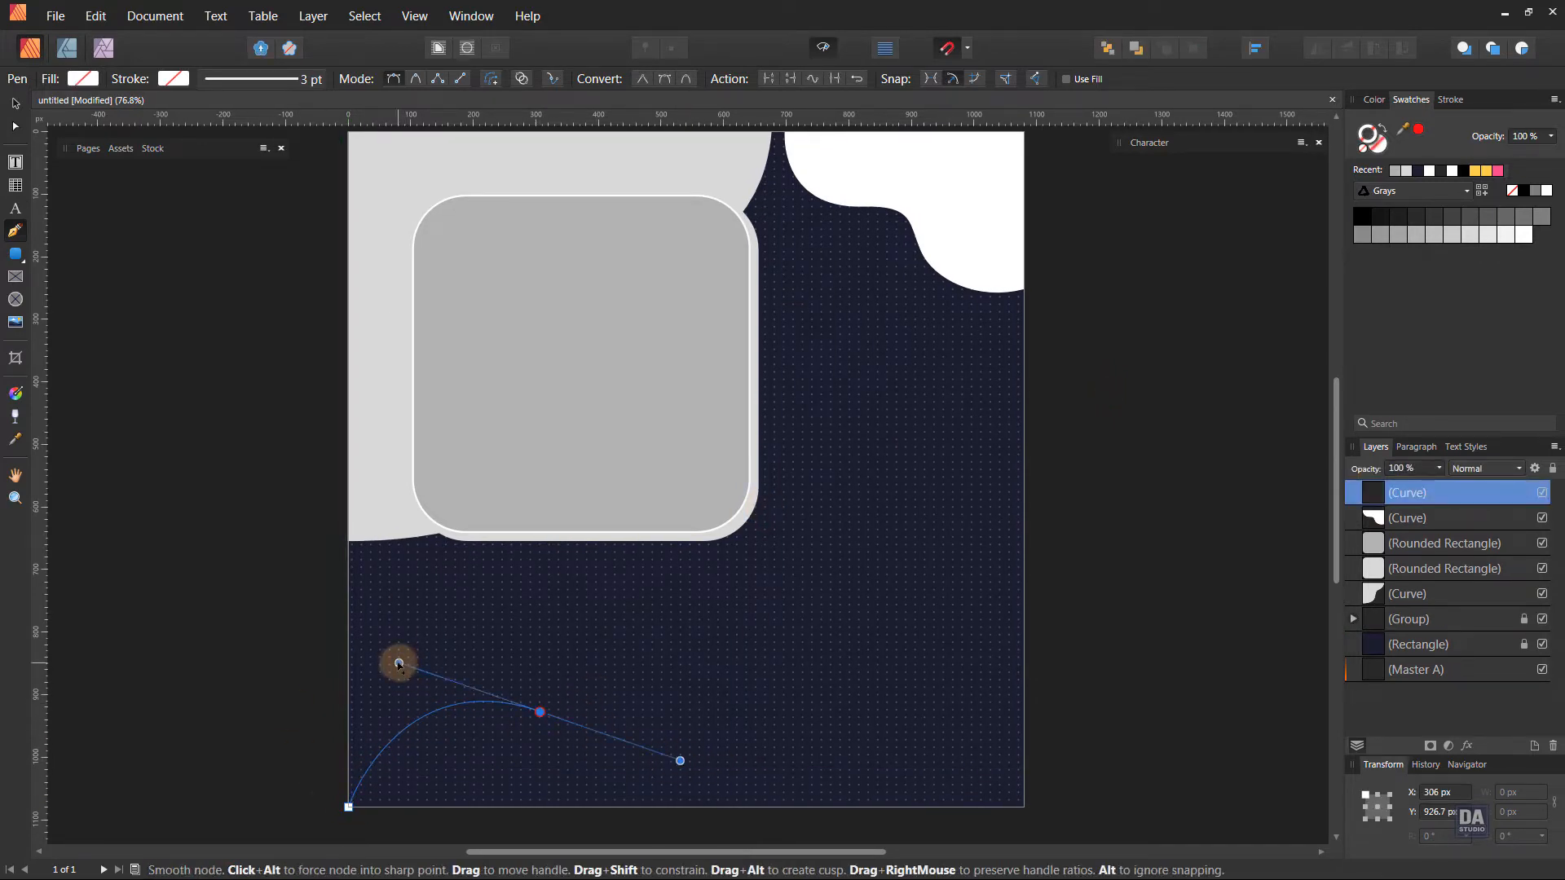
{"action": "left_click_drag", "start_coordinate": [399, 662], "coordinate": [382, 653]}
{"action": "left_click_drag", "start_coordinate": [684, 765], "coordinate": [792, 704]}
{"action": "left_click", "coordinate": [539, 712], "text": "ctrl"}
{"action": "left_click_drag", "start_coordinate": [930, 807], "coordinate": [972, 862]}
{"action": "left_click", "coordinate": [930, 807], "text": "alt"}
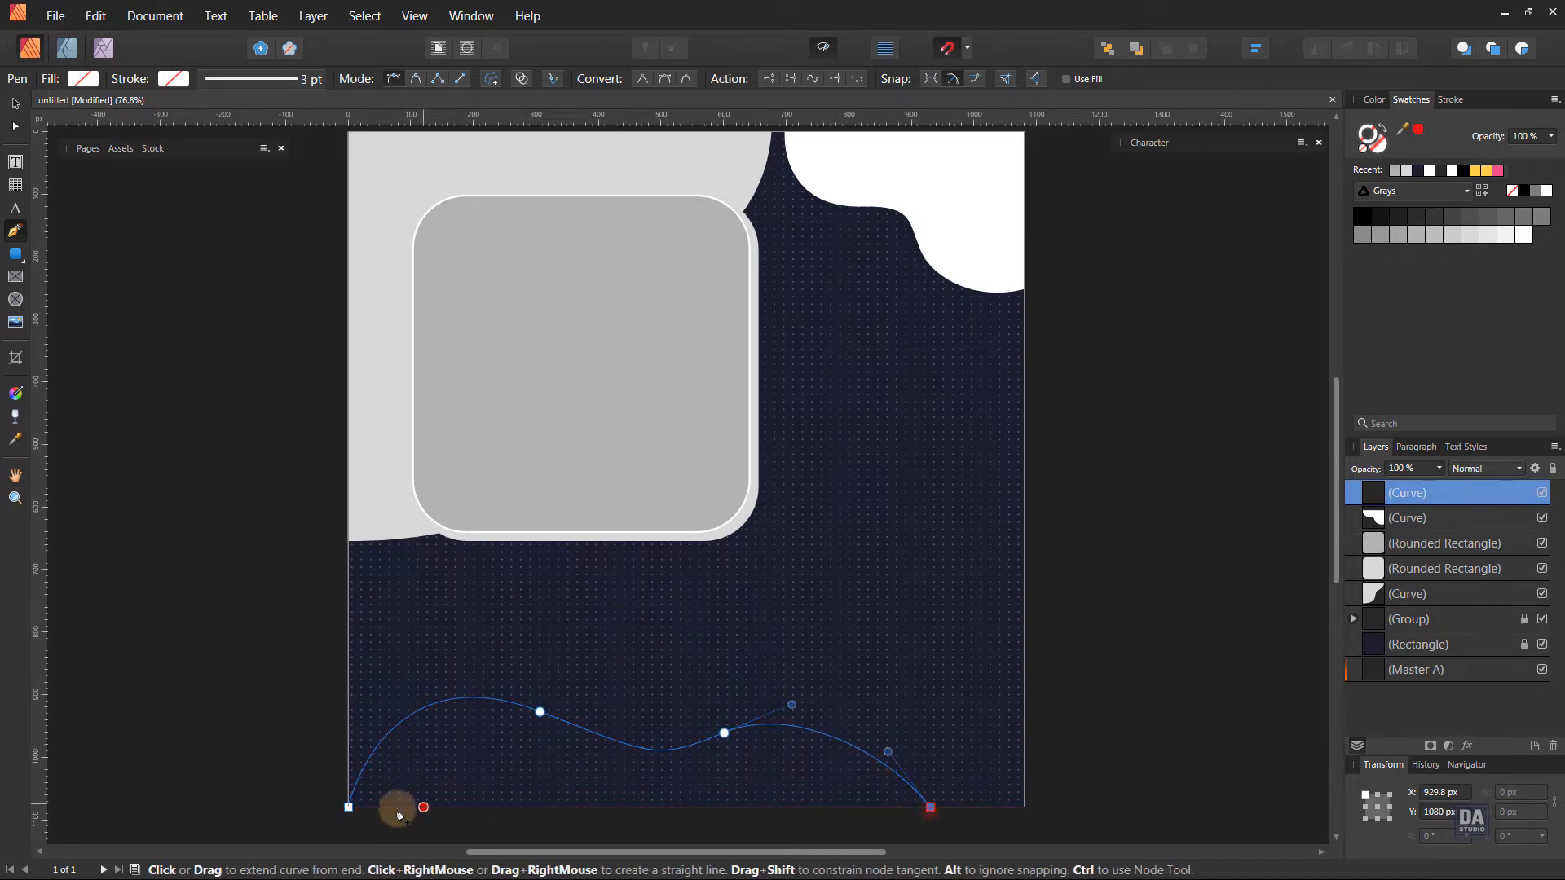
{"action": "left_click", "coordinate": [349, 808]}
Fill the bottom wave shape with medium gray.
{"action": "left_click", "coordinate": [16, 108]}
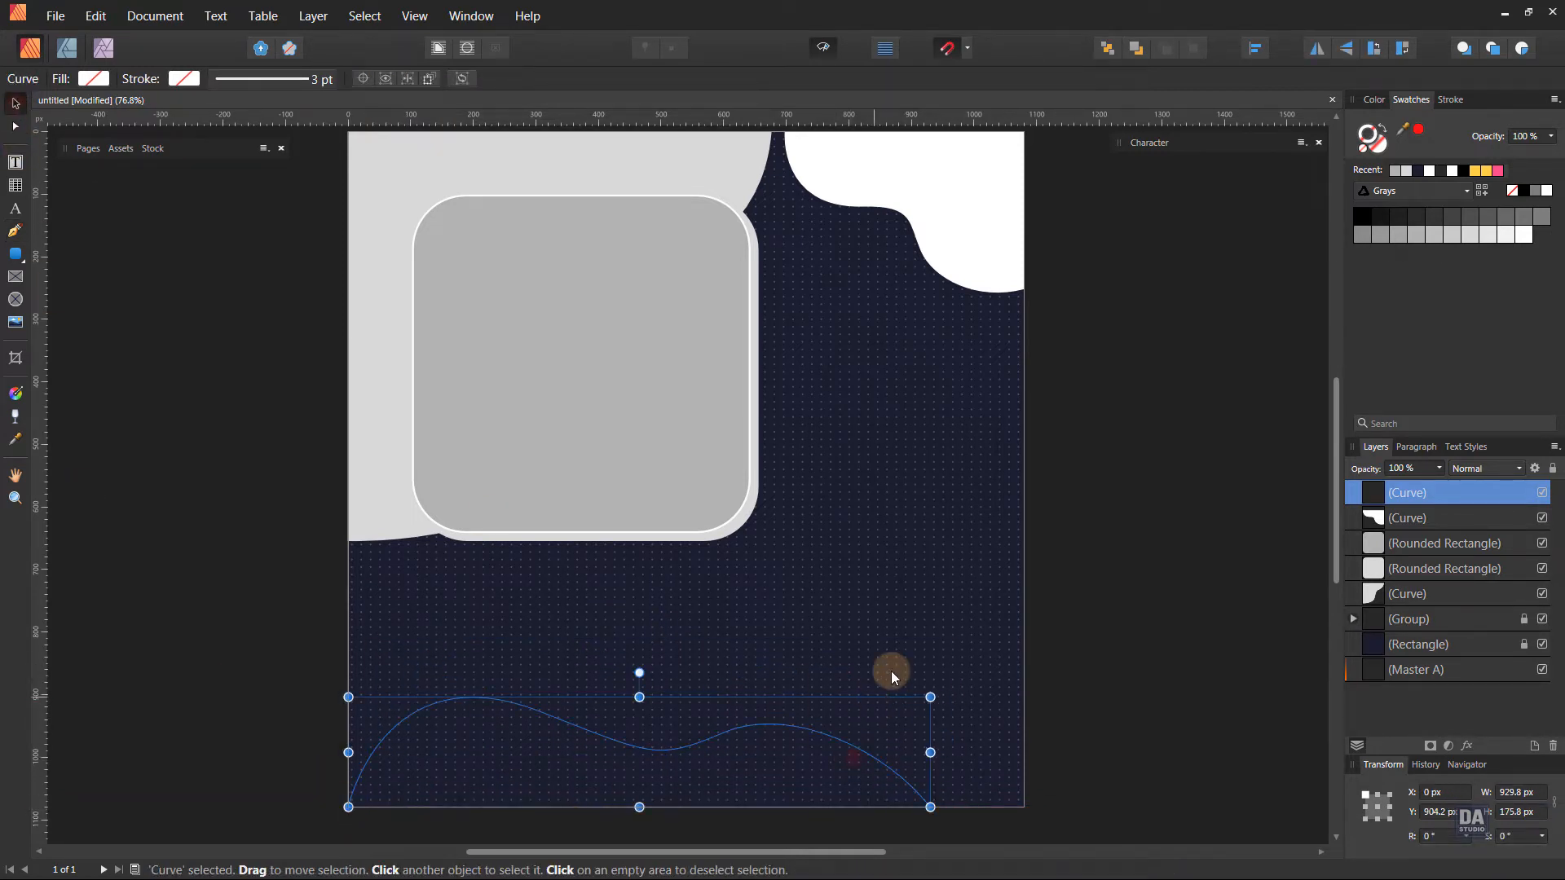
{"action": "left_click", "coordinate": [1410, 173]}
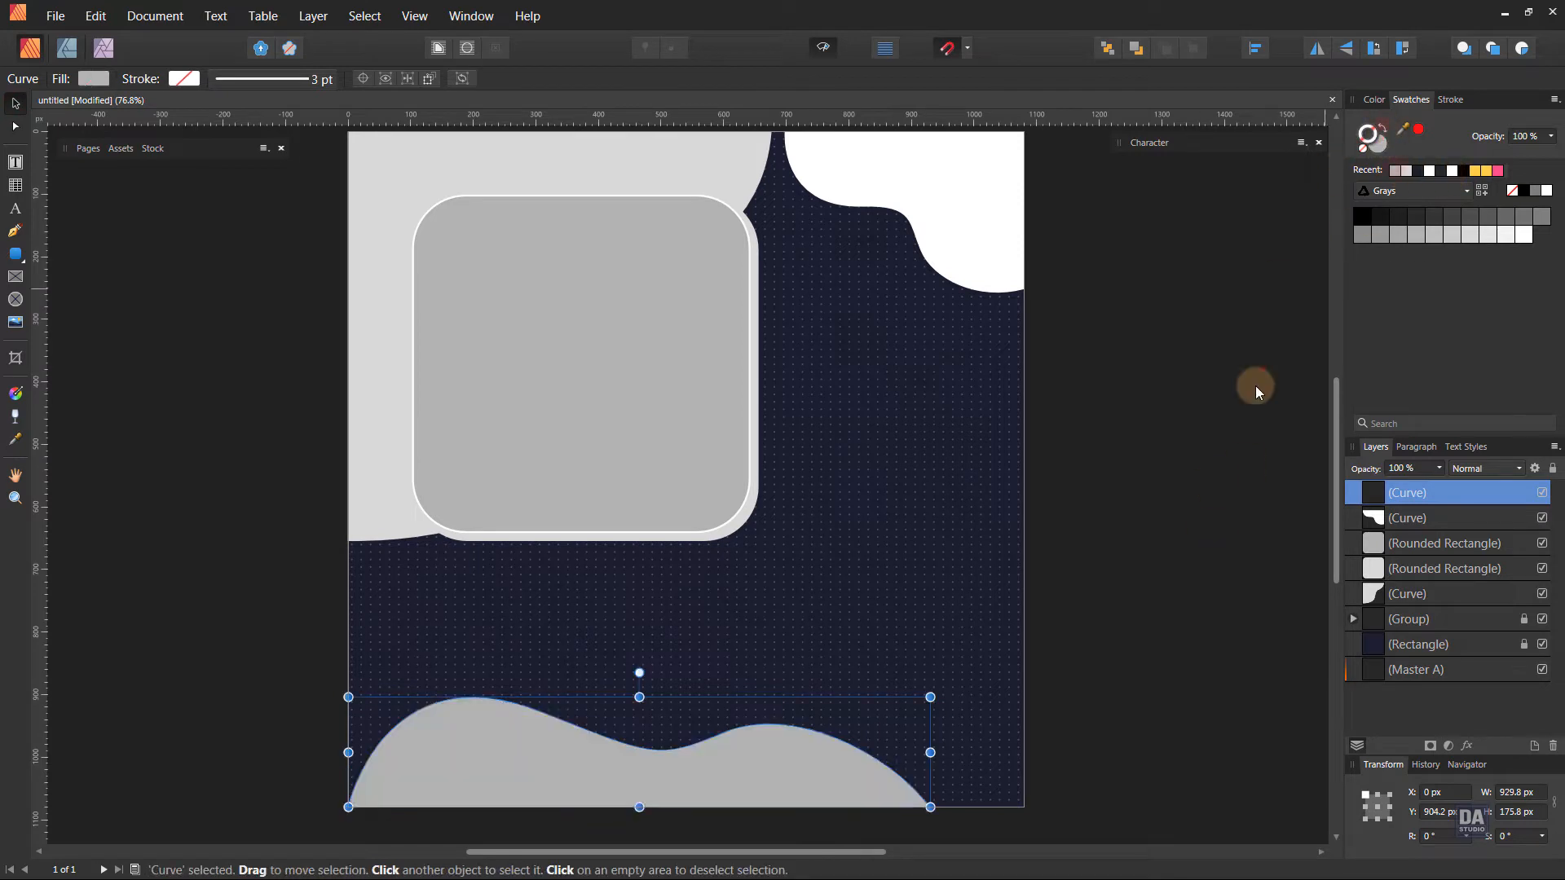
{"action": "left_click", "coordinate": [1147, 512]}
Draw an S-shaped curve with the Pen tool from the page's right edge down to its bottom edge, and refine its nodes and handles.
{"action": "key", "text": "p"}
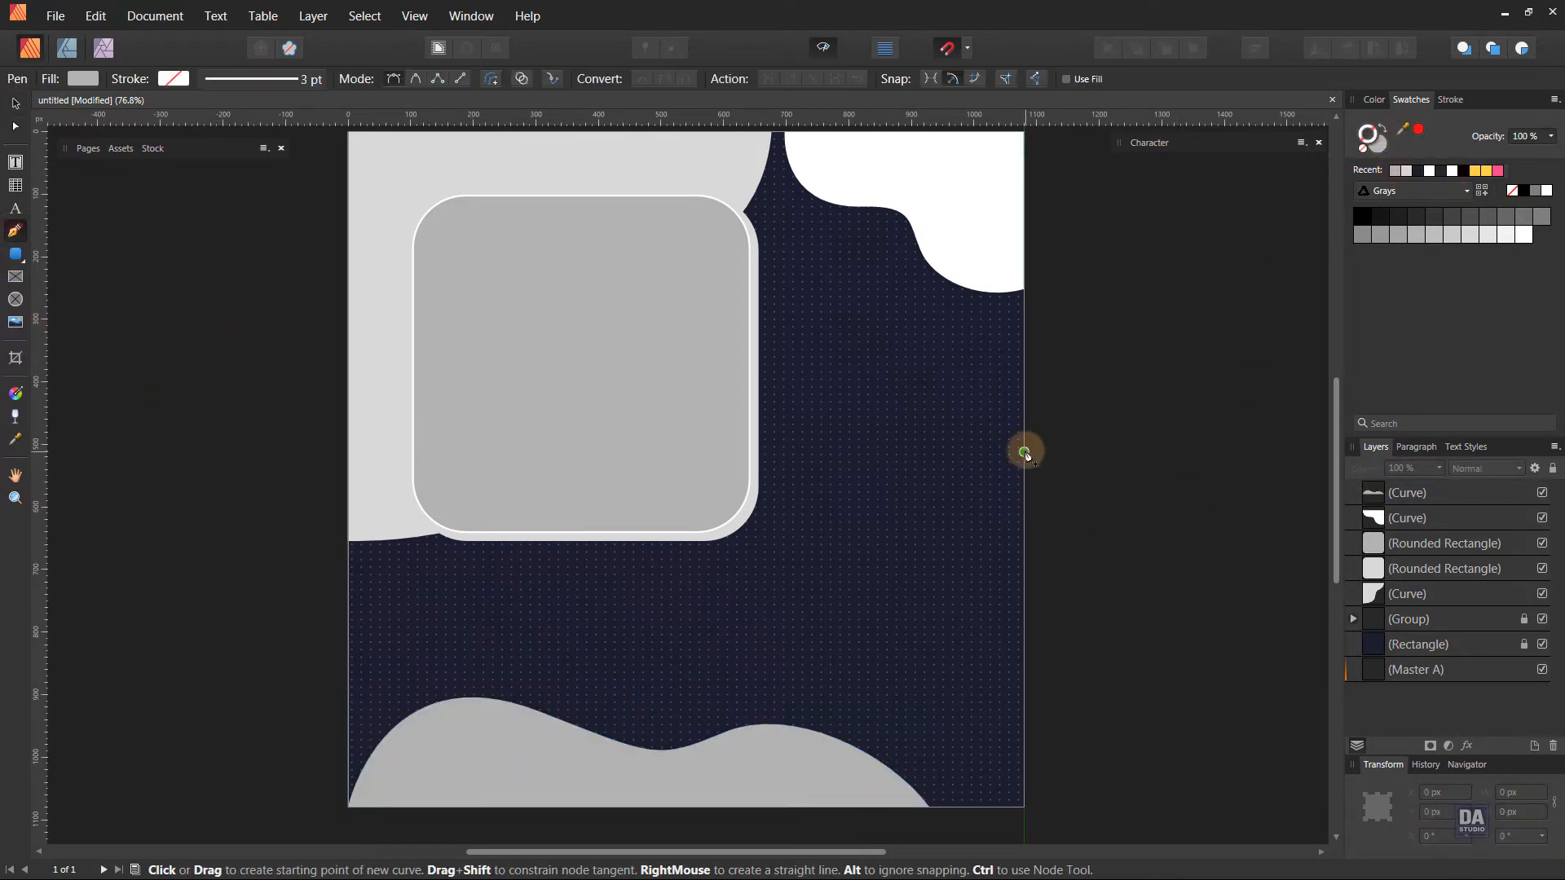
{"action": "left_click", "coordinate": [1024, 433]}
{"action": "left_click_drag", "start_coordinate": [889, 633], "coordinate": [832, 699]}
{"action": "left_click_drag", "start_coordinate": [972, 659], "coordinate": [962, 625]}
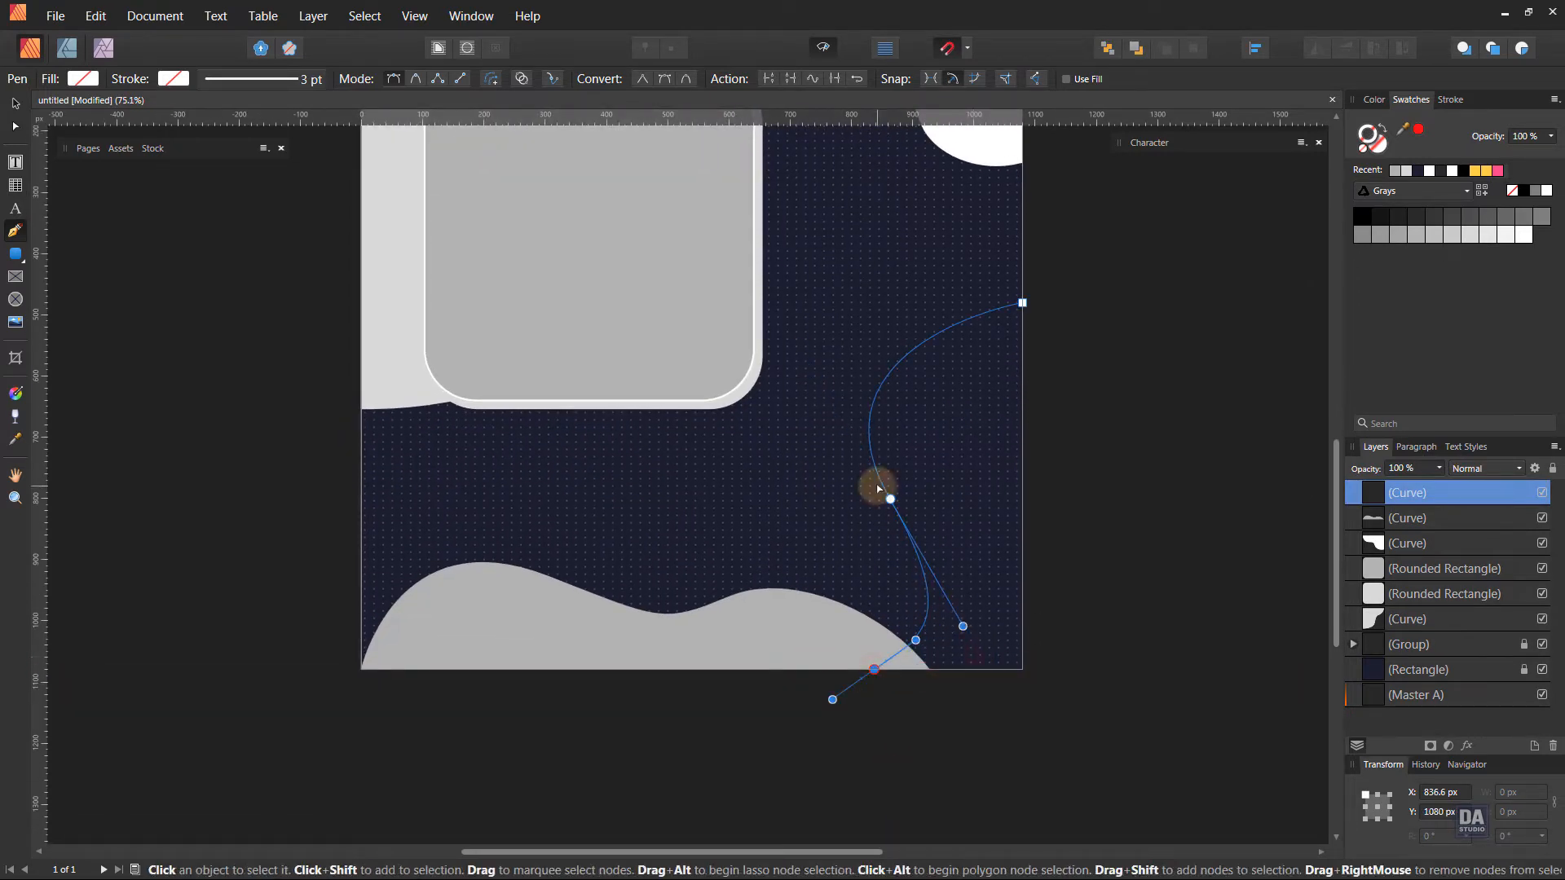
{"action": "mouse_move", "coordinate": [890, 498]}
{"action": "left_mouse_down"}
{"action": "mouse_move", "coordinate": [878, 459]}
{"action": "mouse_move", "coordinate": [885, 476]}
{"action": "left_mouse_up"}
{"action": "left_click_drag", "start_coordinate": [793, 319], "coordinate": [805, 303]}
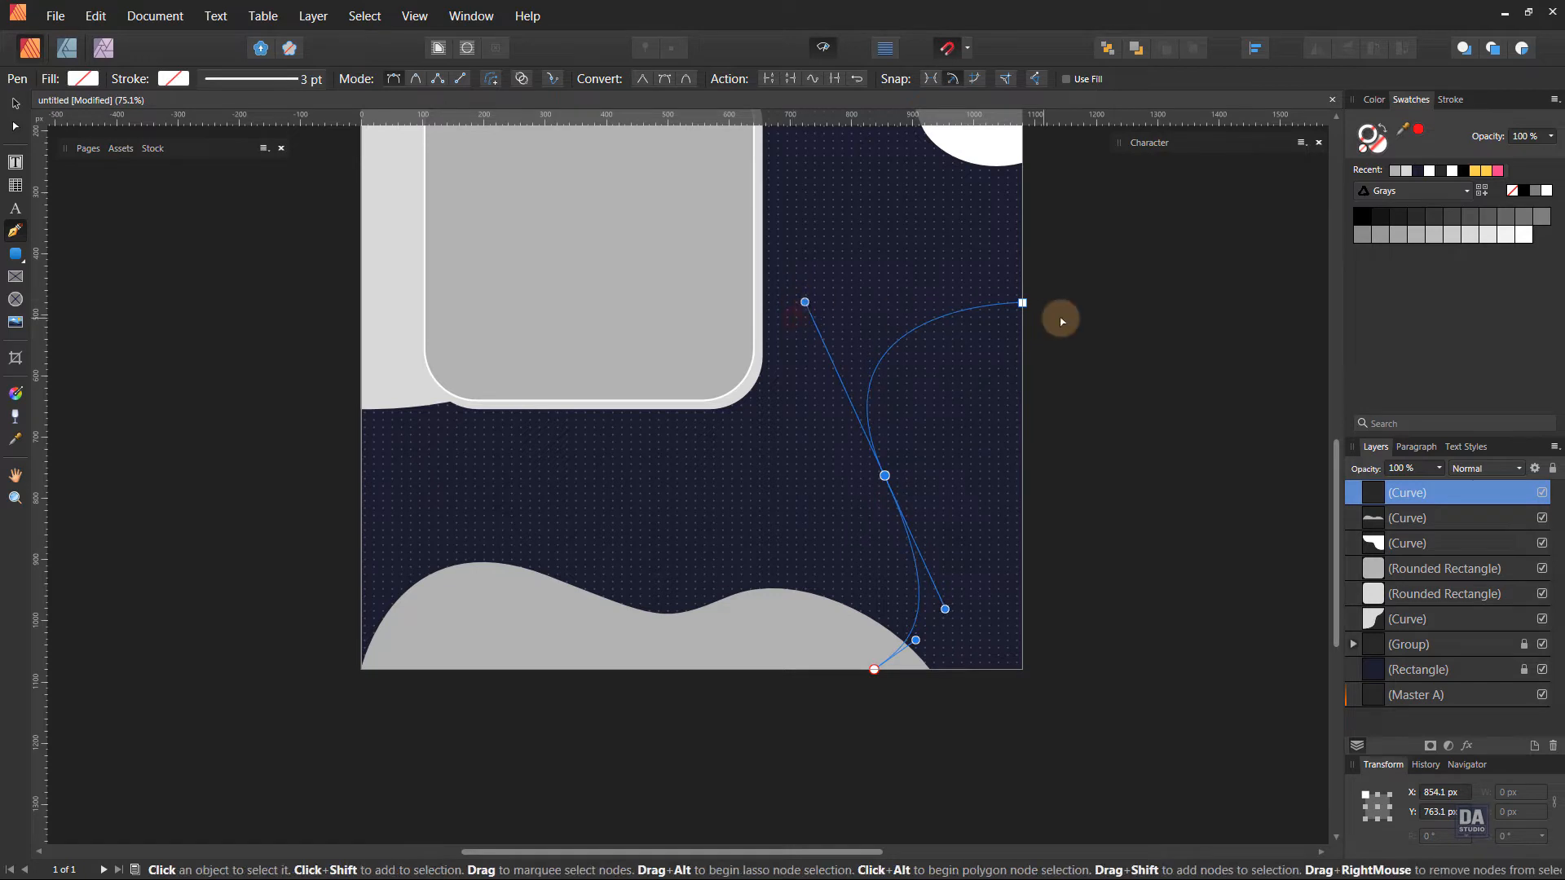
{"action": "left_click", "coordinate": [1022, 303]}
{"action": "left_click_drag", "start_coordinate": [992, 304], "coordinate": [987, 302]}
{"action": "left_click_drag", "start_coordinate": [995, 302], "coordinate": [969, 301]}
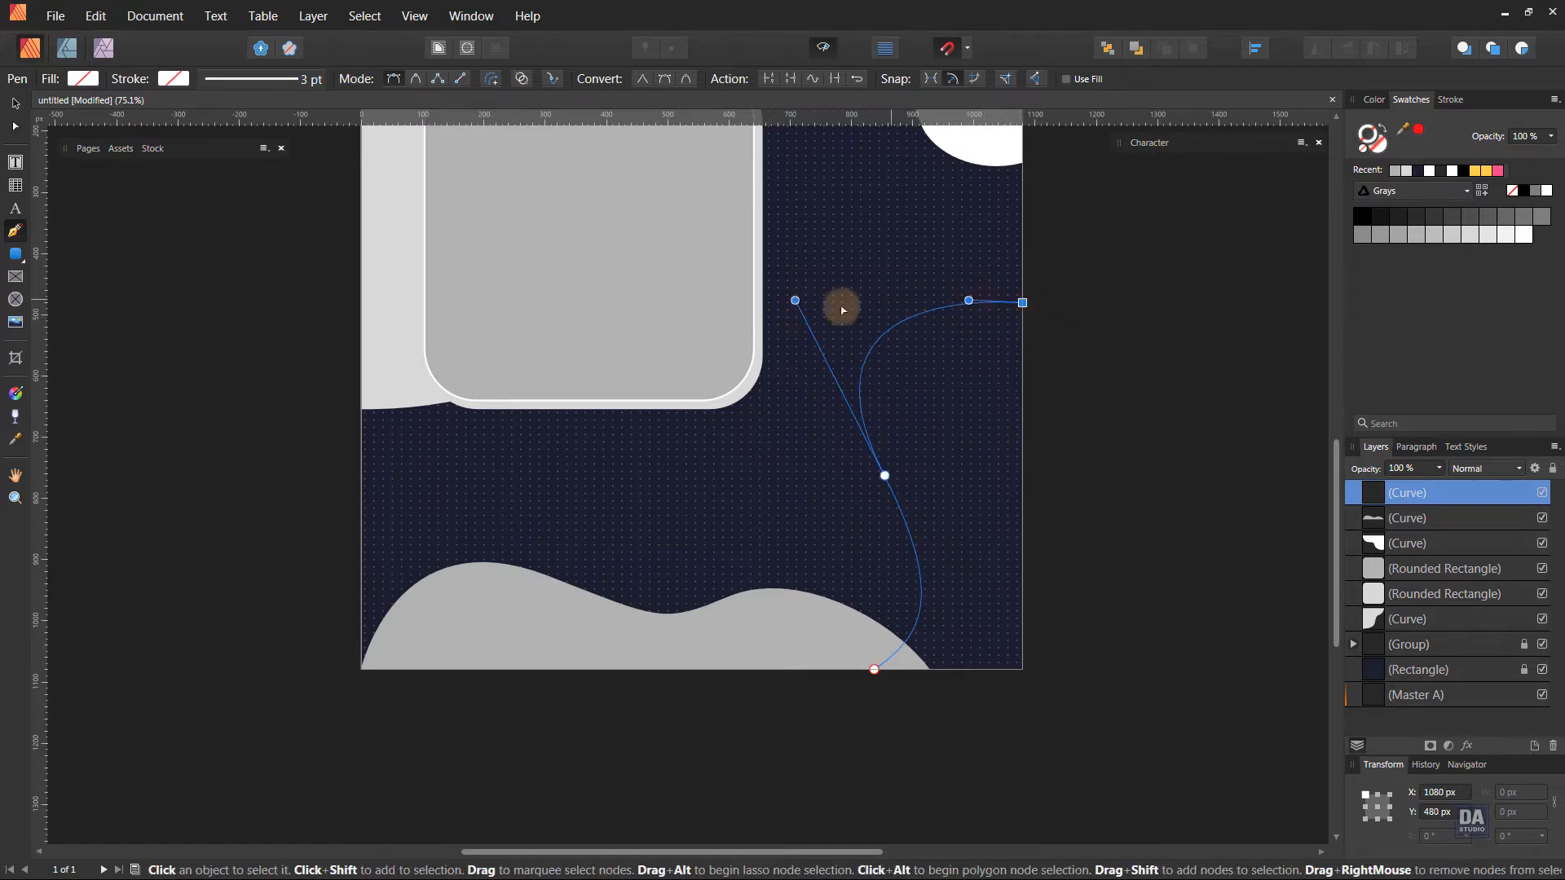
{"action": "left_click_drag", "start_coordinate": [794, 300], "coordinate": [823, 312]}
Close the S-curve around the page's lower-right corner and raise its upper point, making the shape about 251 by 636 px.
{"action": "left_click", "coordinate": [872, 669]}
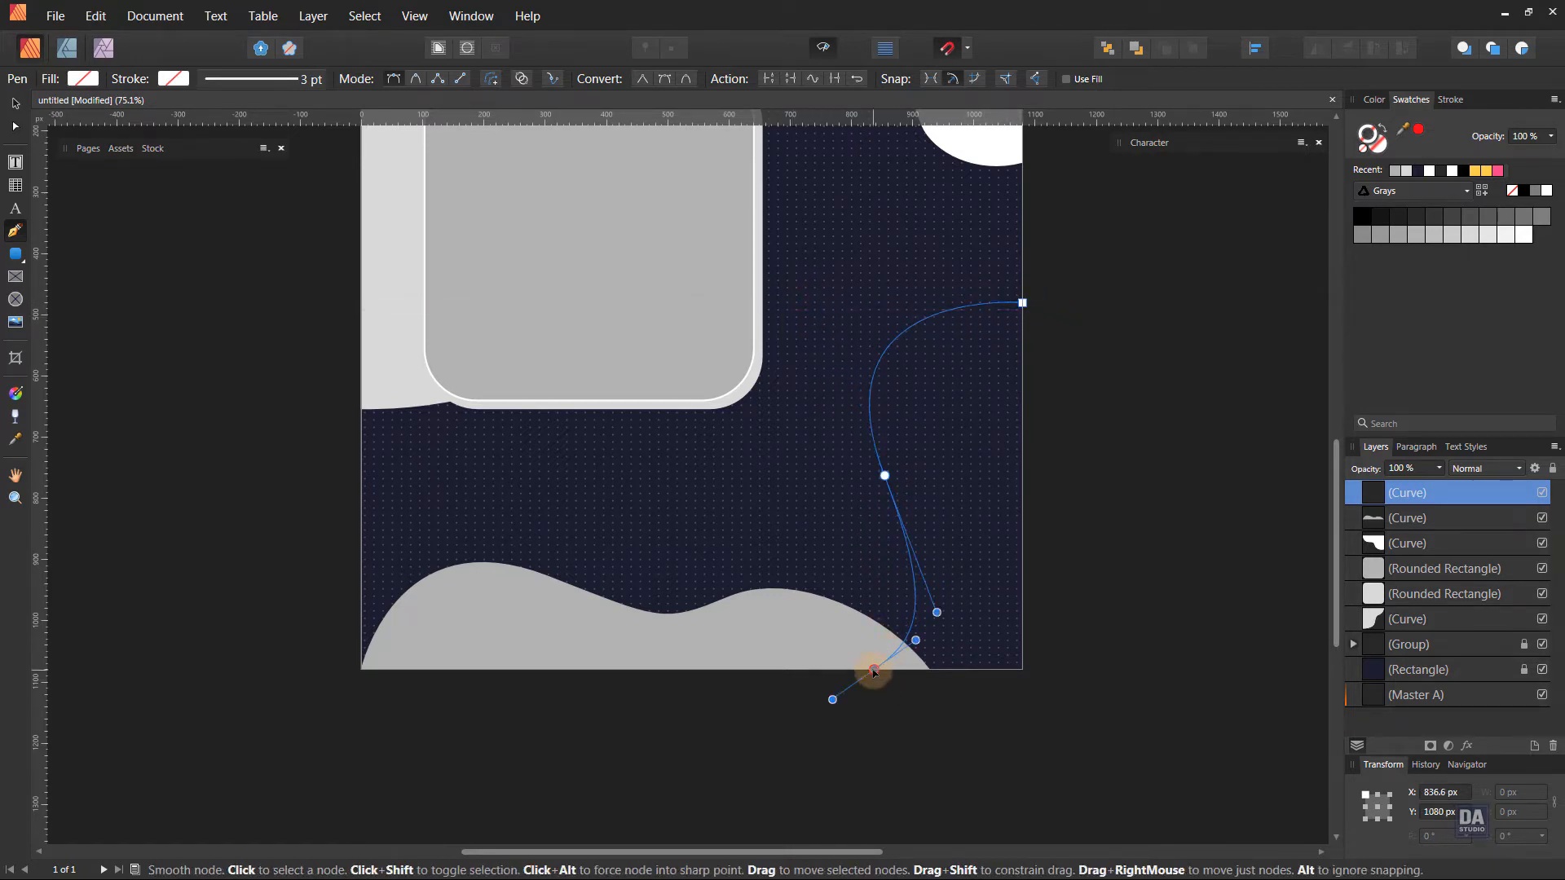
{"action": "left_click", "coordinate": [1022, 670]}
{"action": "left_click", "coordinate": [1024, 308]}
{"action": "left_click_drag", "start_coordinate": [1020, 300], "coordinate": [1022, 280]}
Fill the lower-right wavy shape with the same medium gray.
{"action": "left_click", "coordinate": [1377, 145]}
{"action": "left_click", "coordinate": [1396, 171]}
{"action": "left_click", "coordinate": [1188, 335], "text": "ctrl"}
Bring the bottom wave shape to the front, above the lower-right wavy shape.
{"action": "left_click_drag", "start_coordinate": [1132, 482], "coordinate": [1035, 446]}
{"action": "left_click_drag", "start_coordinate": [983, 515], "coordinate": [902, 630]}
{"action": "scroll", "coordinate": [902, 629], "scroll_direction": "up", "scroll_amount": 1}
{"action": "left_click", "coordinate": [793, 704], "text": "ctrl"}
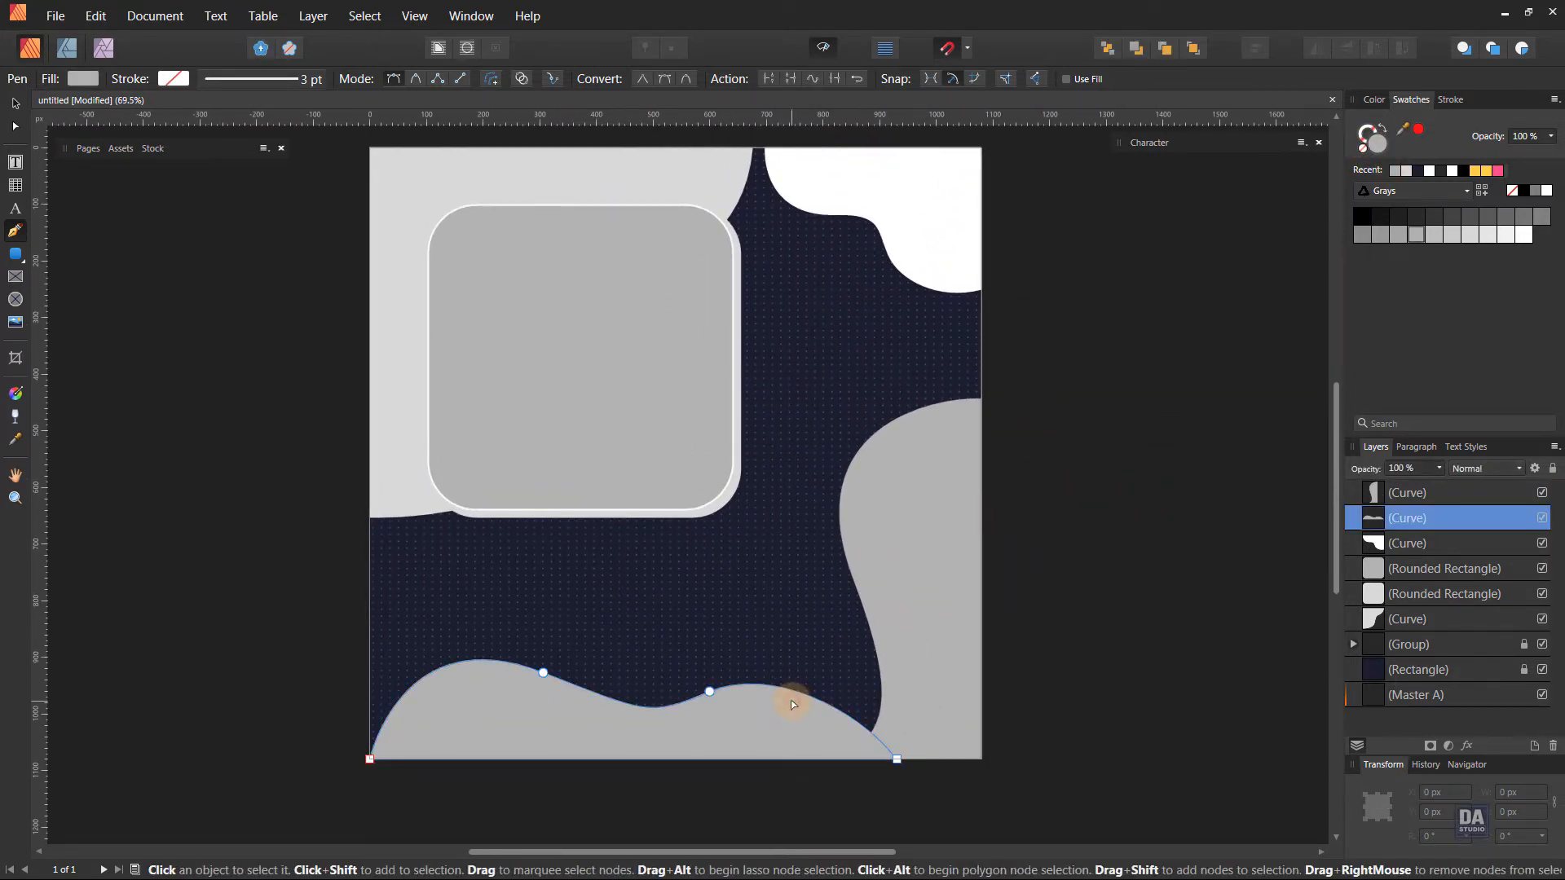
{"action": "key", "text": "ctrl+shift+bracketright"}
{"action": "key", "text": "v"}
{"action": "left_click", "coordinate": [1031, 695]}
{"action": "scroll", "coordinate": [1031, 695], "scroll_direction": "up", "scroll_amount": 1}
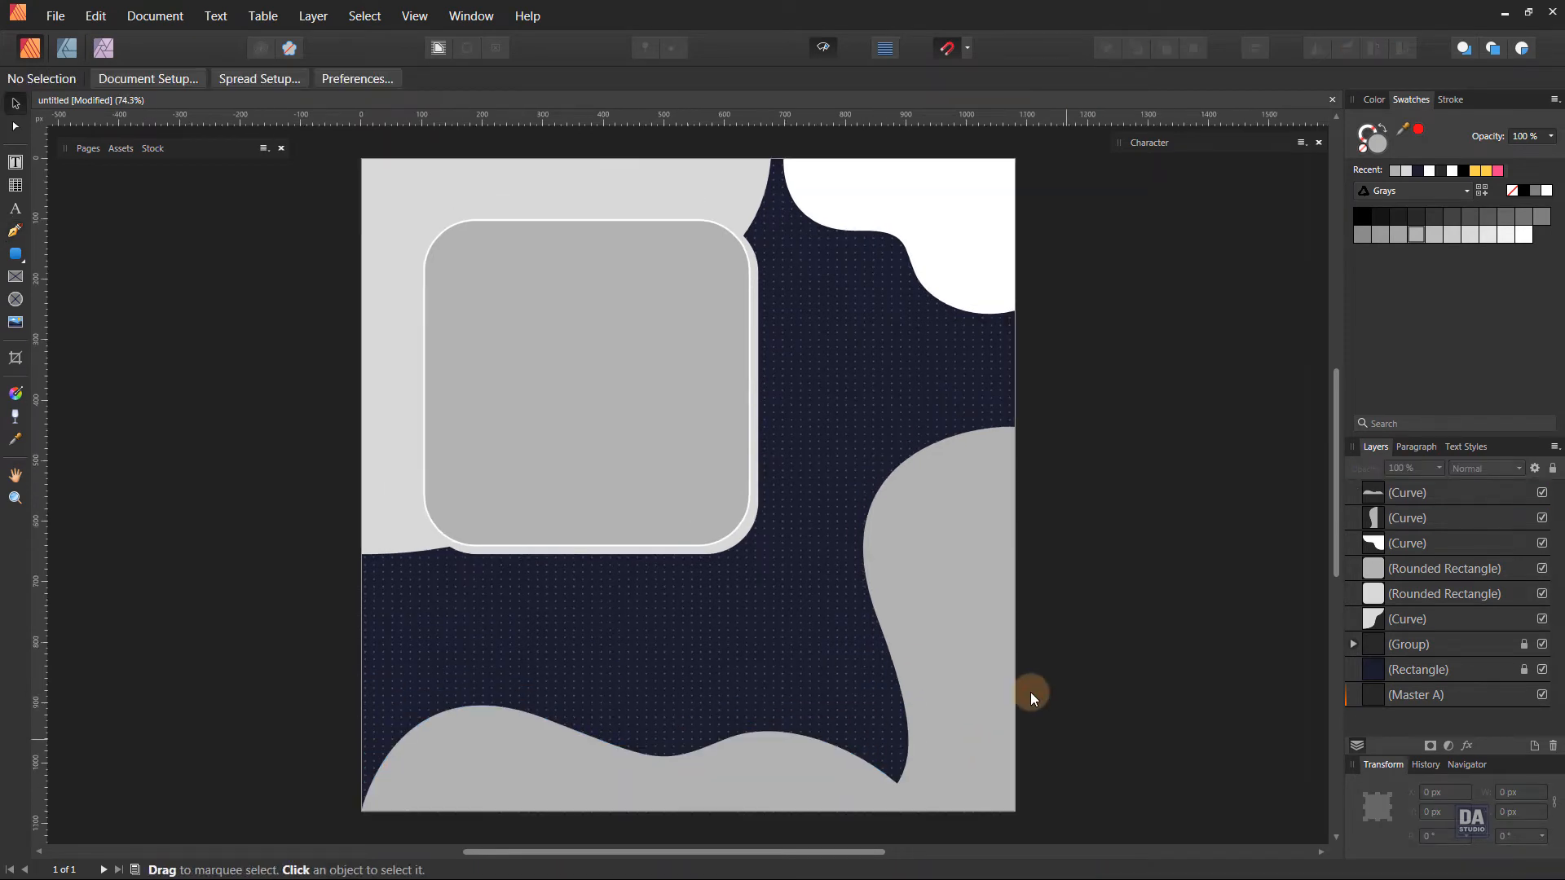
Fill both the upper-left wavy shape and the light gray rounded rectangle with the recent yellow.
{"action": "left_click", "coordinate": [689, 225]}
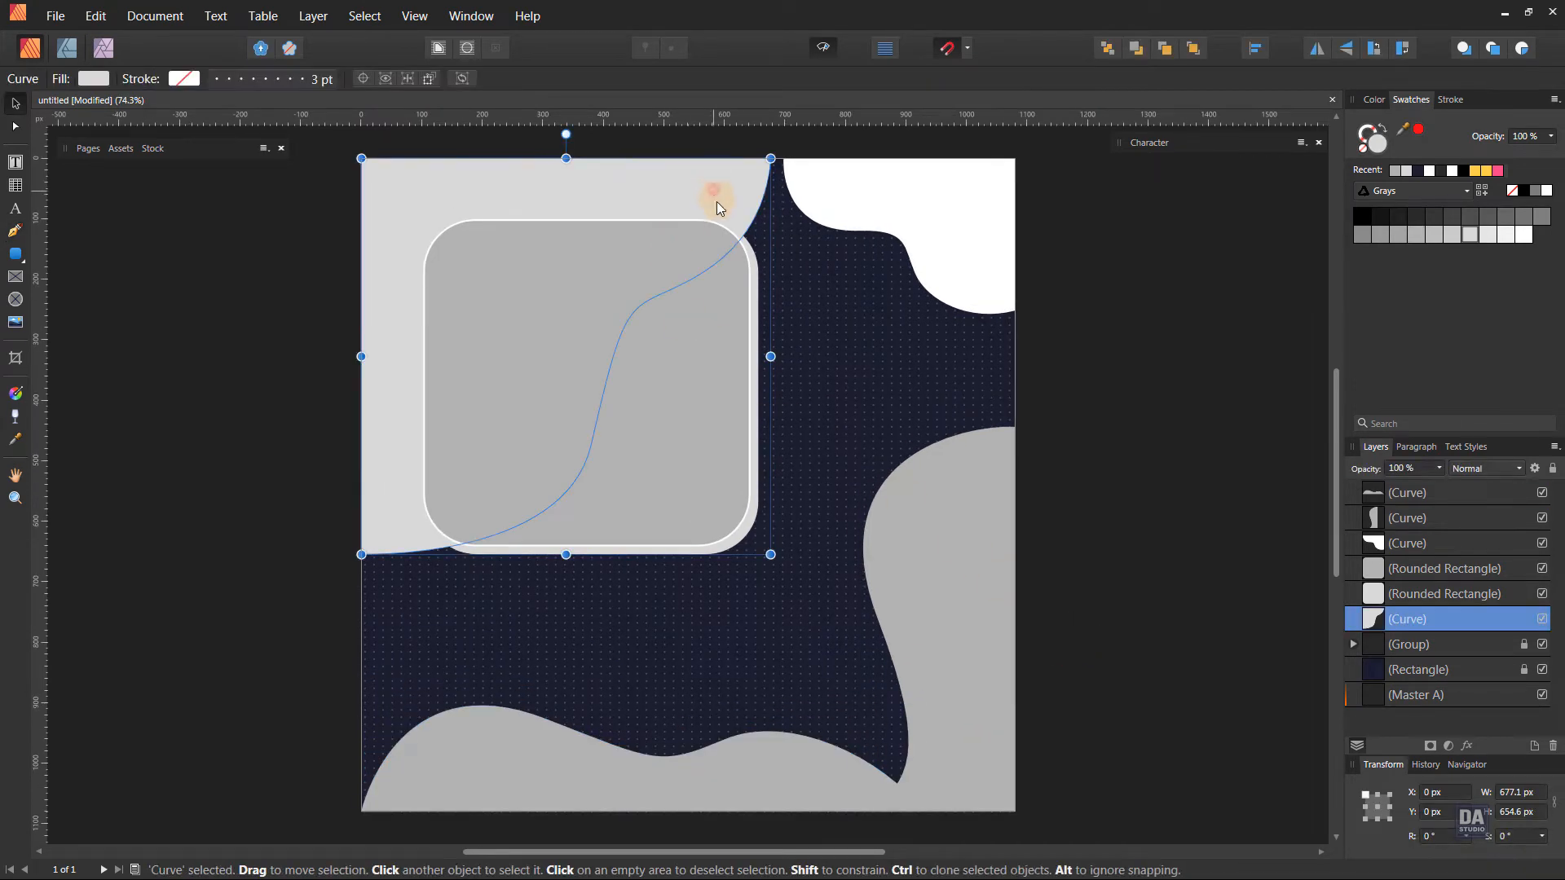
{"action": "left_click", "coordinate": [749, 255], "text": "shift"}
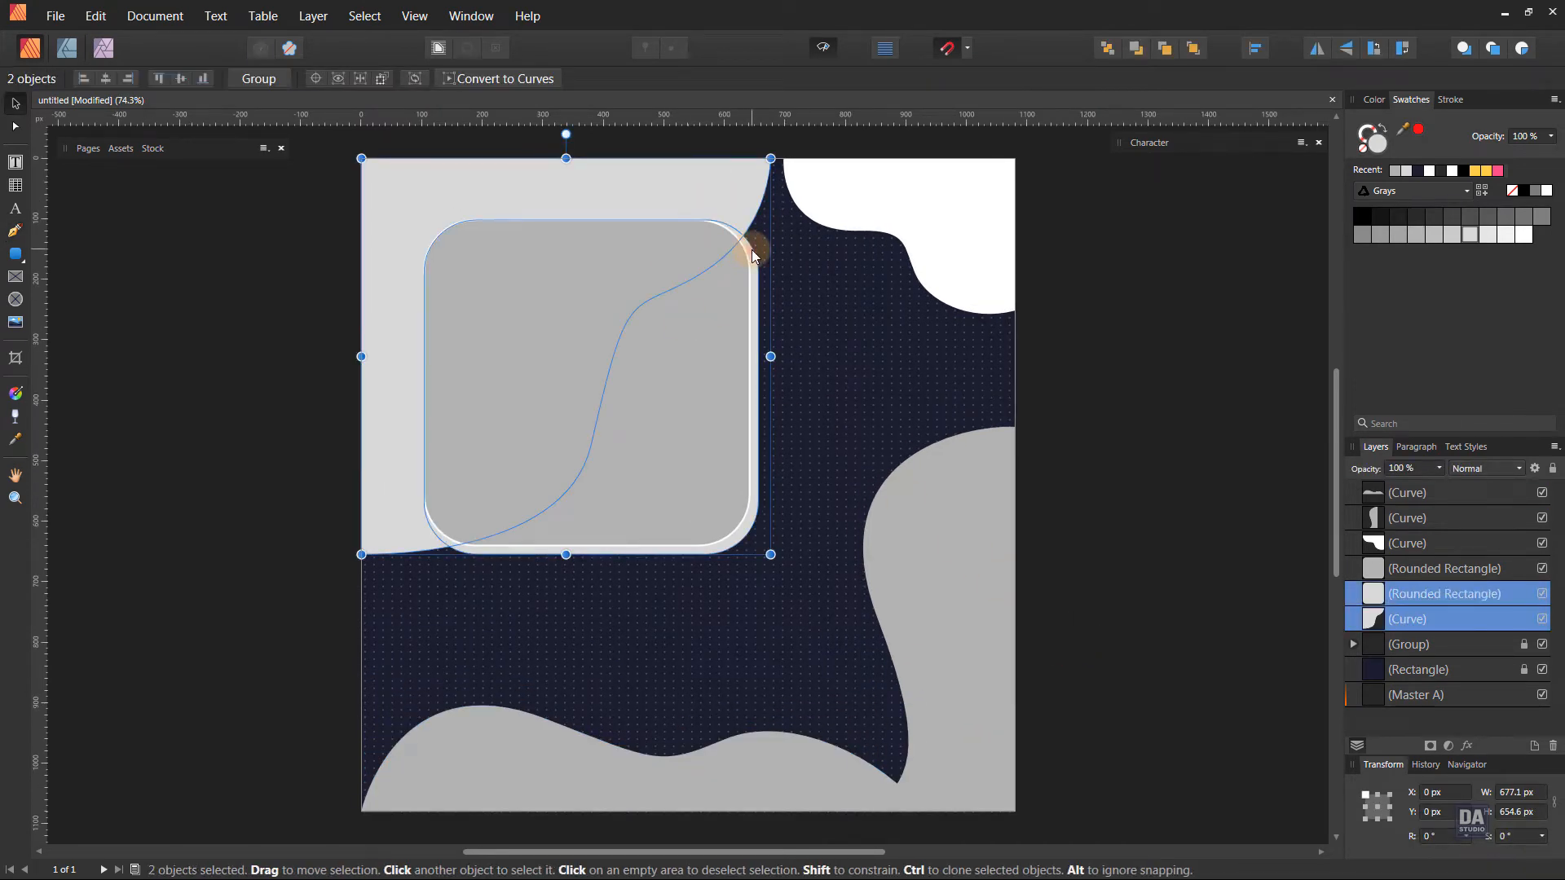
{"action": "left_click", "coordinate": [1477, 173]}
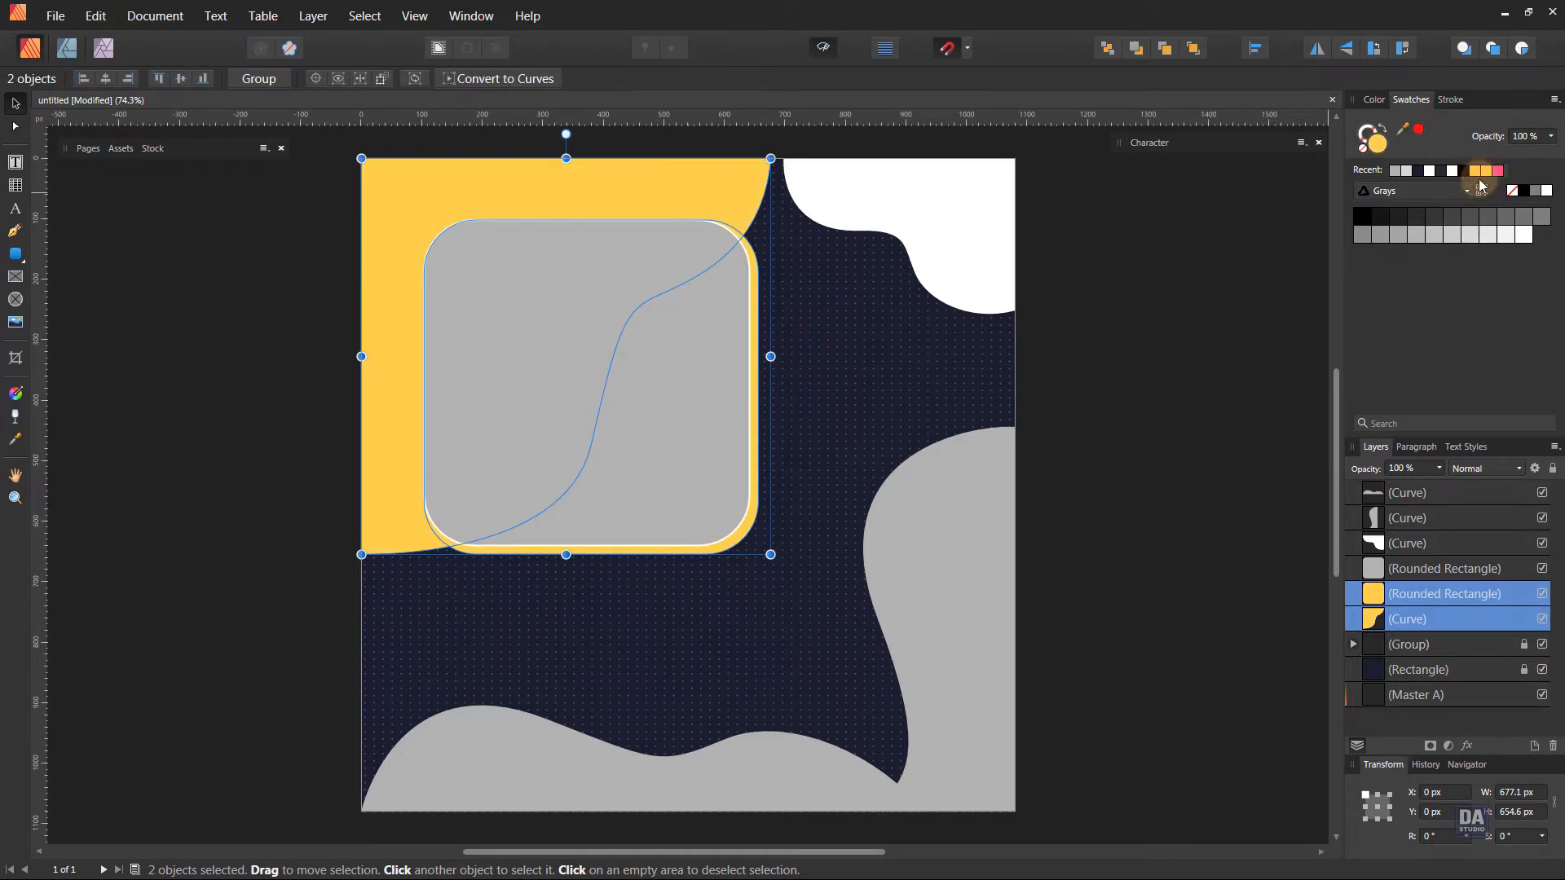
{"action": "left_click", "coordinate": [1161, 331]}
Fill the white upper-right corner shape with the recent pink.
{"action": "left_click", "coordinate": [952, 230]}
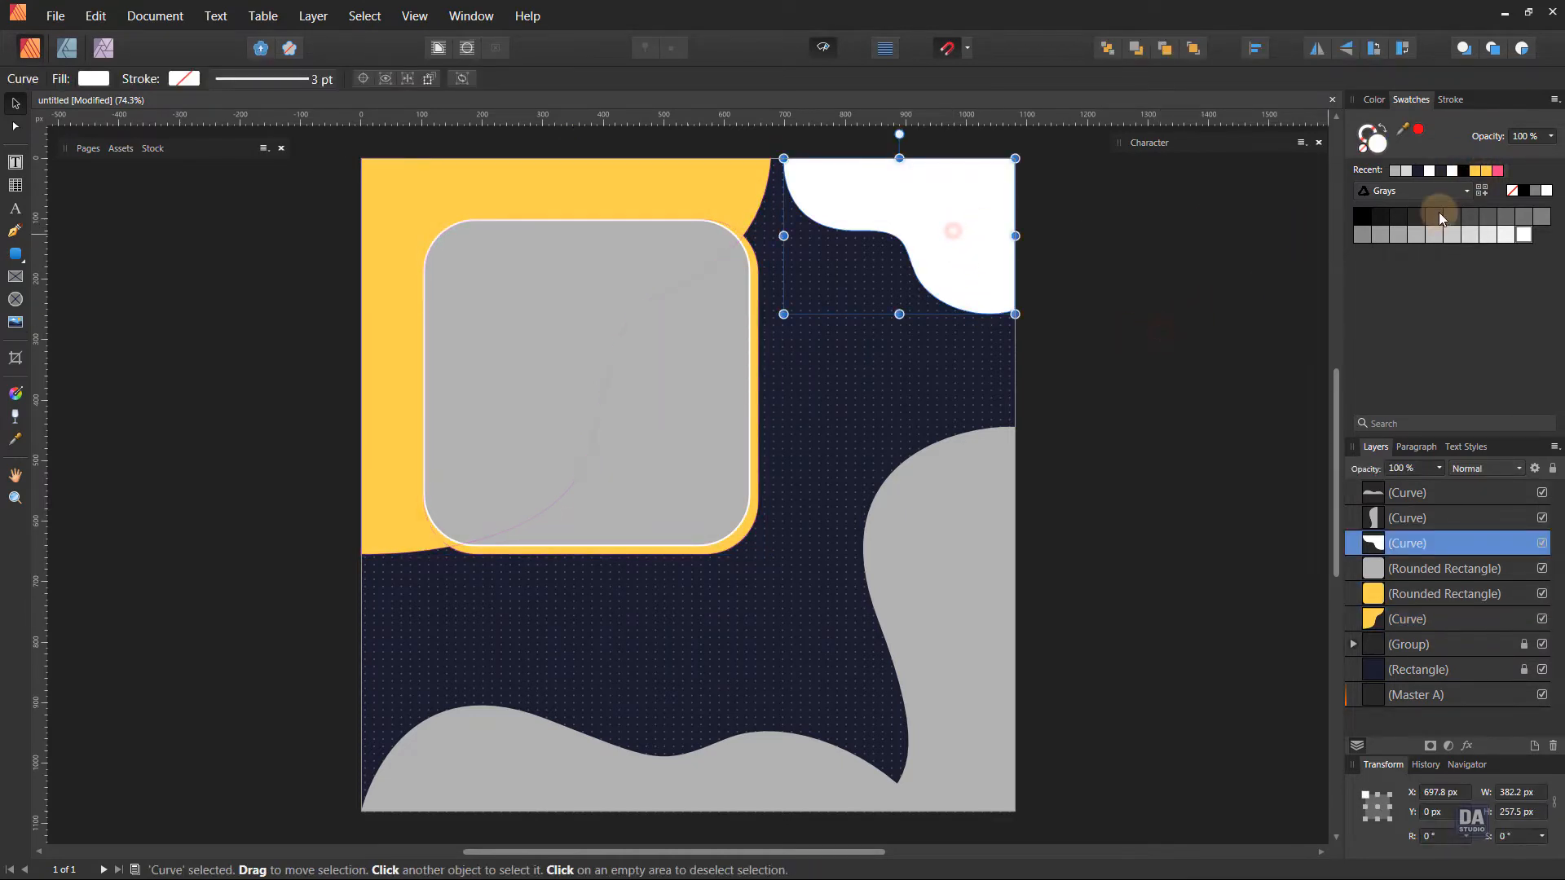
{"action": "left_click", "coordinate": [1498, 172]}
{"action": "left_click", "coordinate": [1146, 321]}
Fill the bottom wave shape with an orange of about #F86A2C.
{"action": "left_click", "coordinate": [590, 807]}
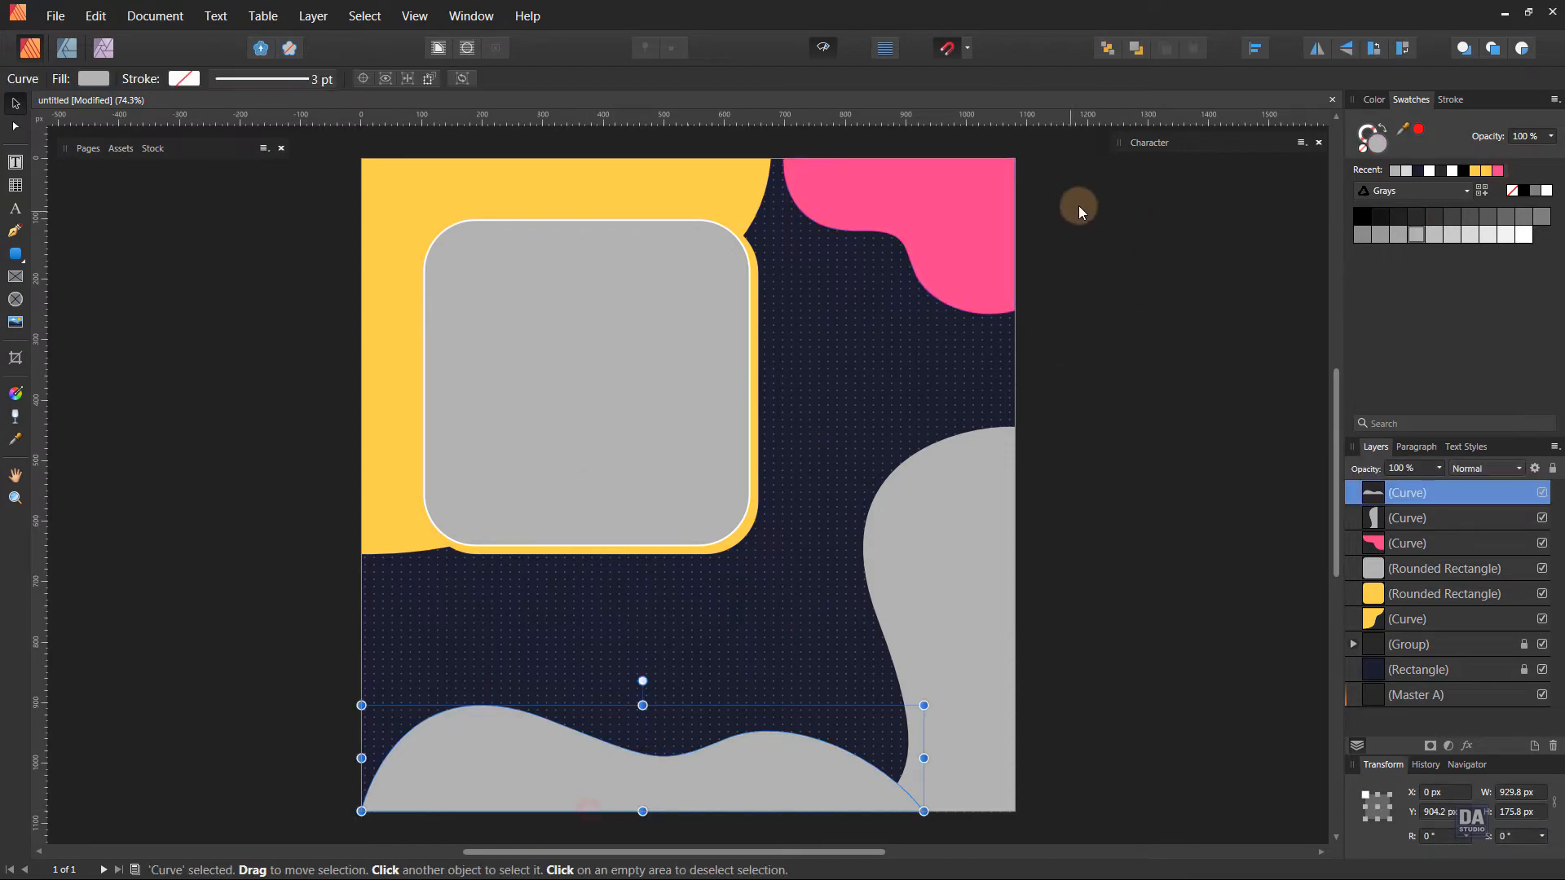
{"action": "double_click", "coordinate": [1377, 144]}
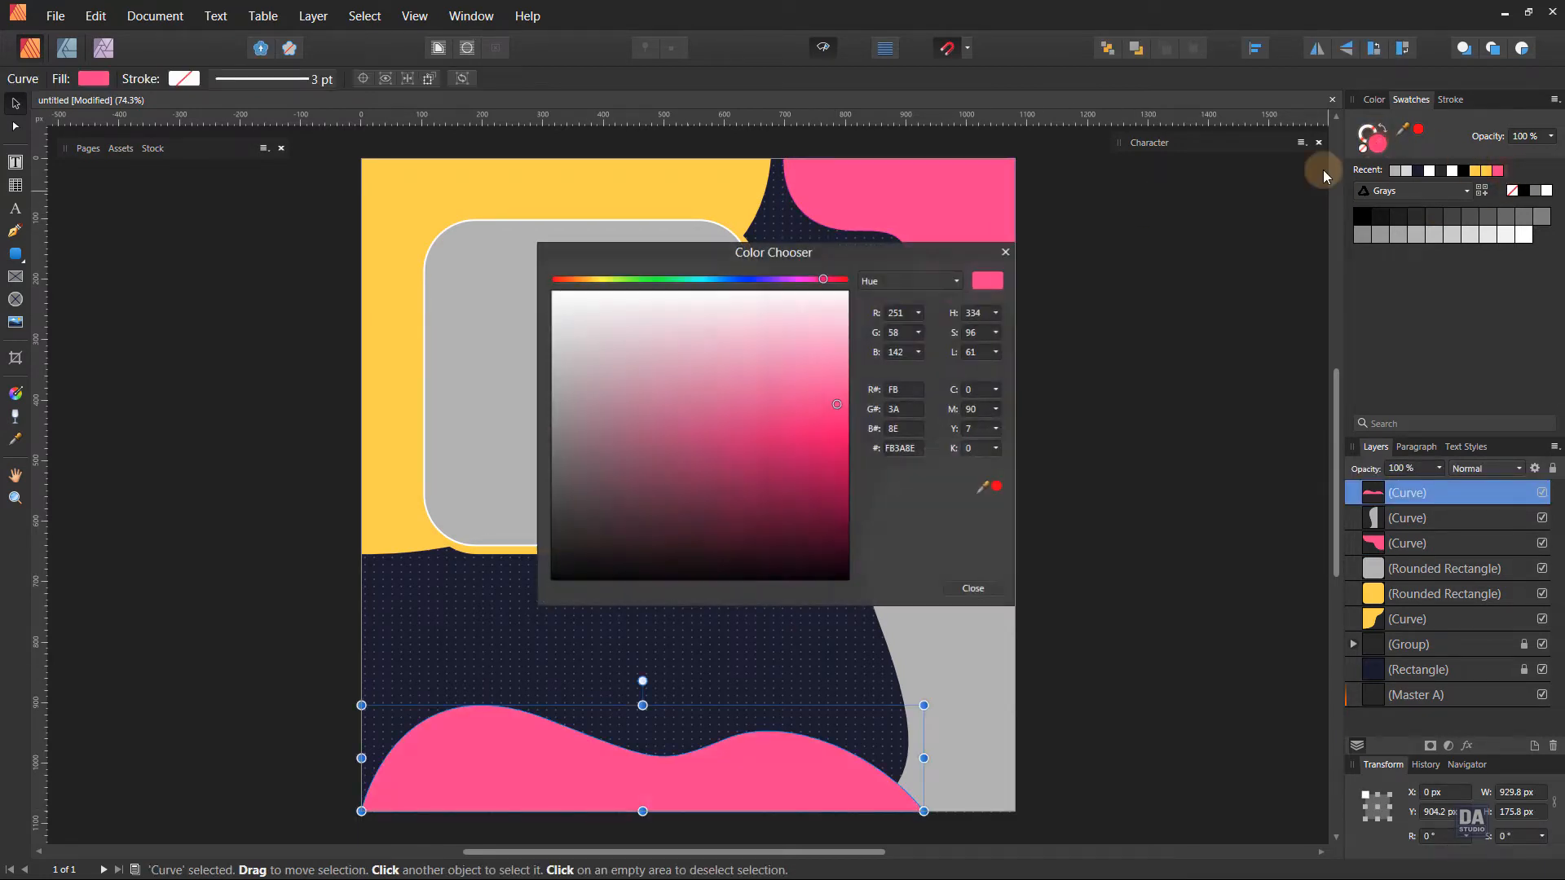
{"action": "left_click_drag", "start_coordinate": [918, 248], "coordinate": [1336, 224]}
{"action": "left_click_drag", "start_coordinate": [1025, 255], "coordinate": [983, 255]}
{"action": "left_click_drag", "start_coordinate": [1256, 380], "coordinate": [1253, 403]}
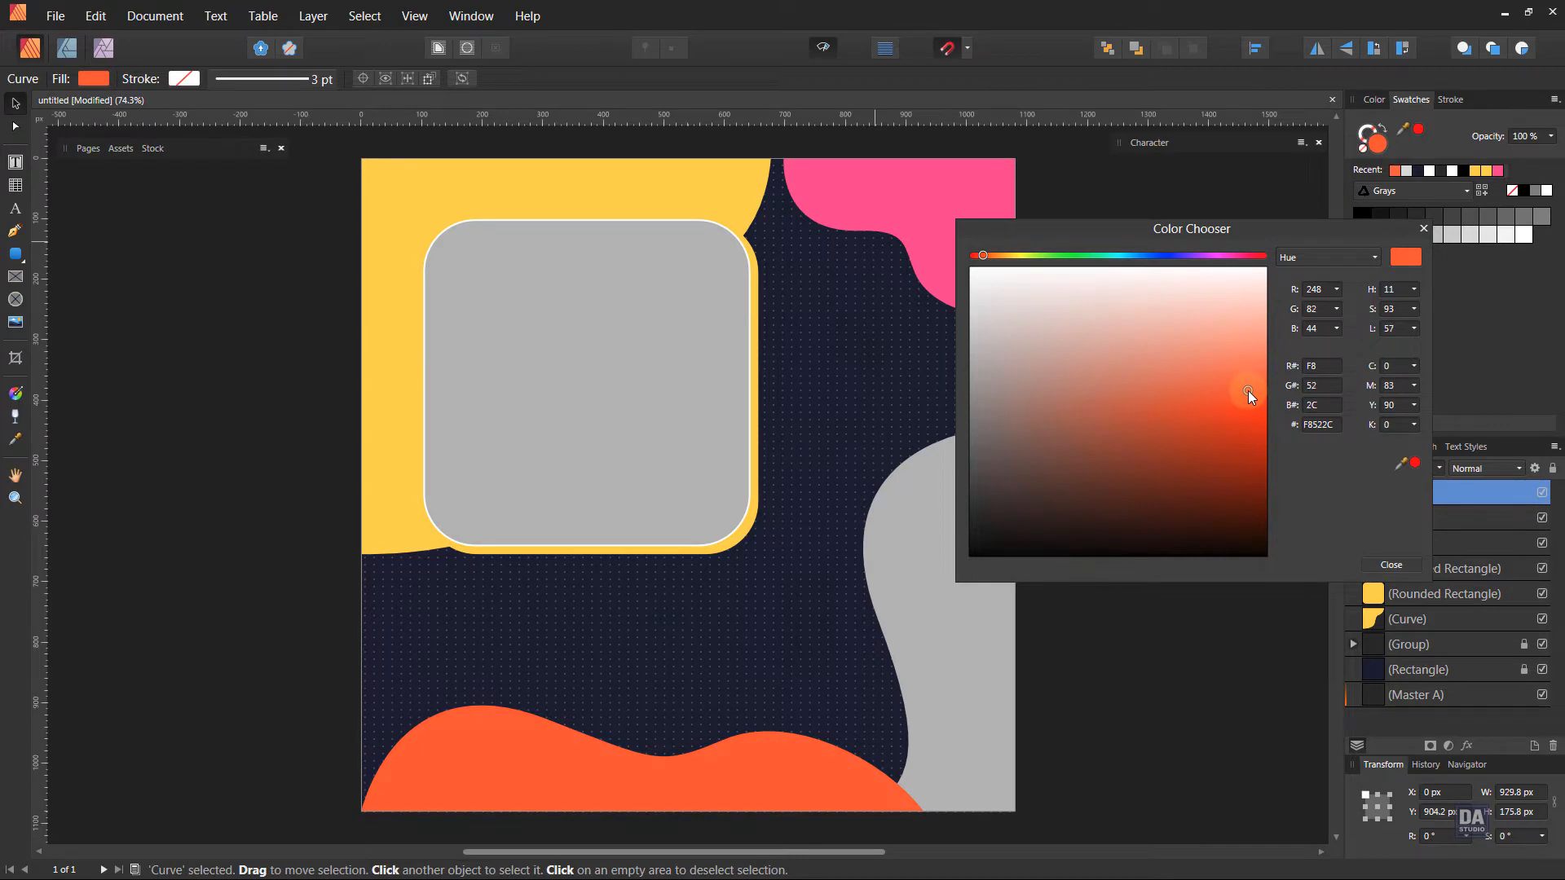
{"action": "left_click_drag", "start_coordinate": [983, 256], "coordinate": [989, 253]}
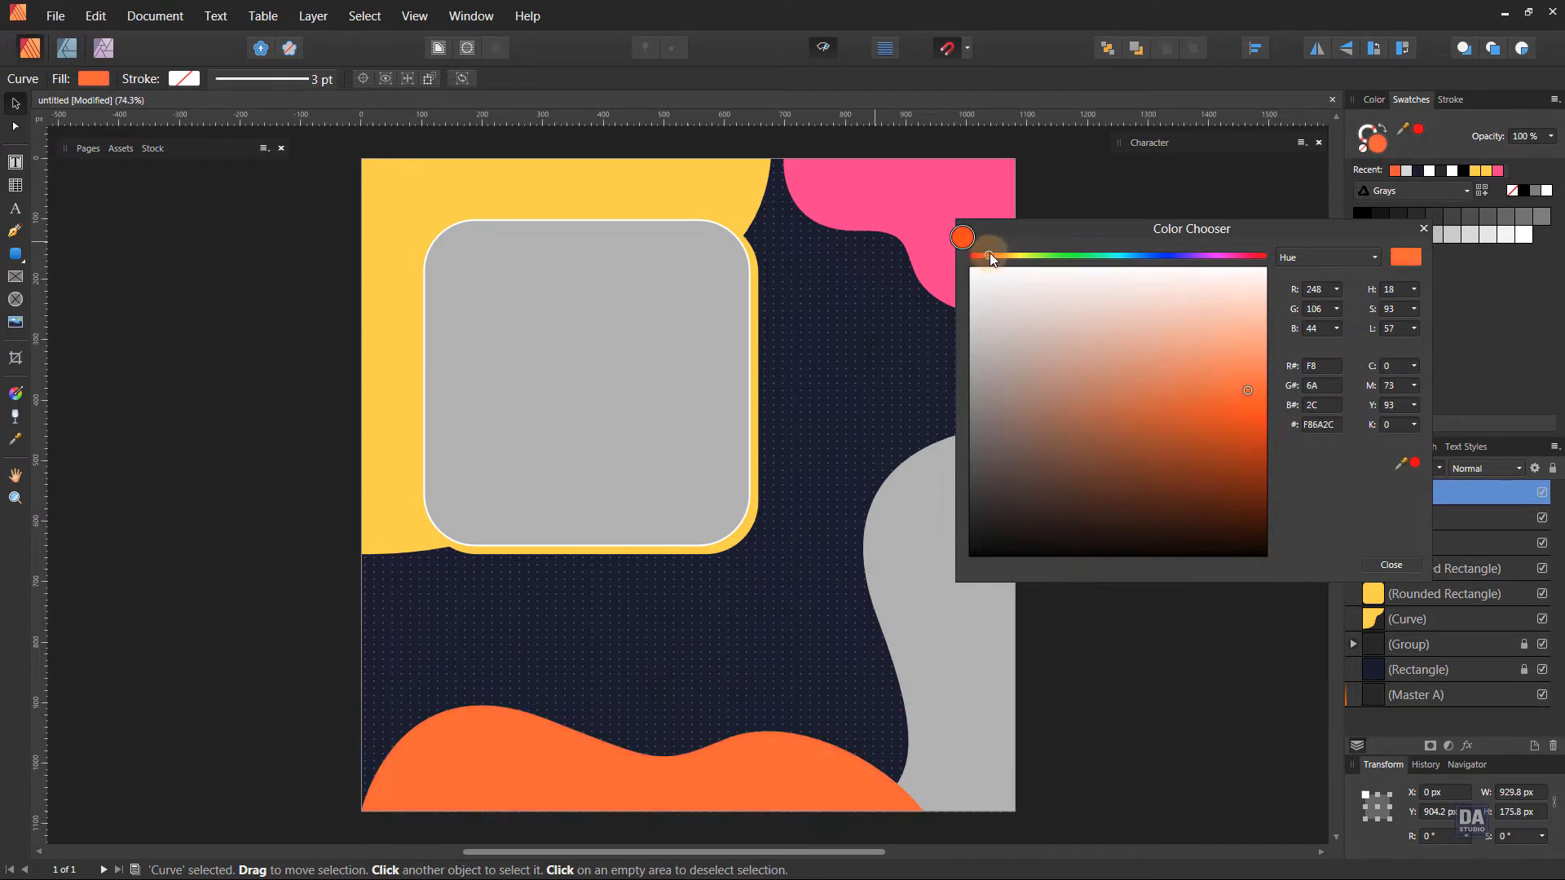
{"action": "left_click", "coordinate": [1392, 564]}
Sample the page background's navy and apply it as the fill of the lower-right wavy shape.
{"action": "left_click", "coordinate": [1006, 566]}
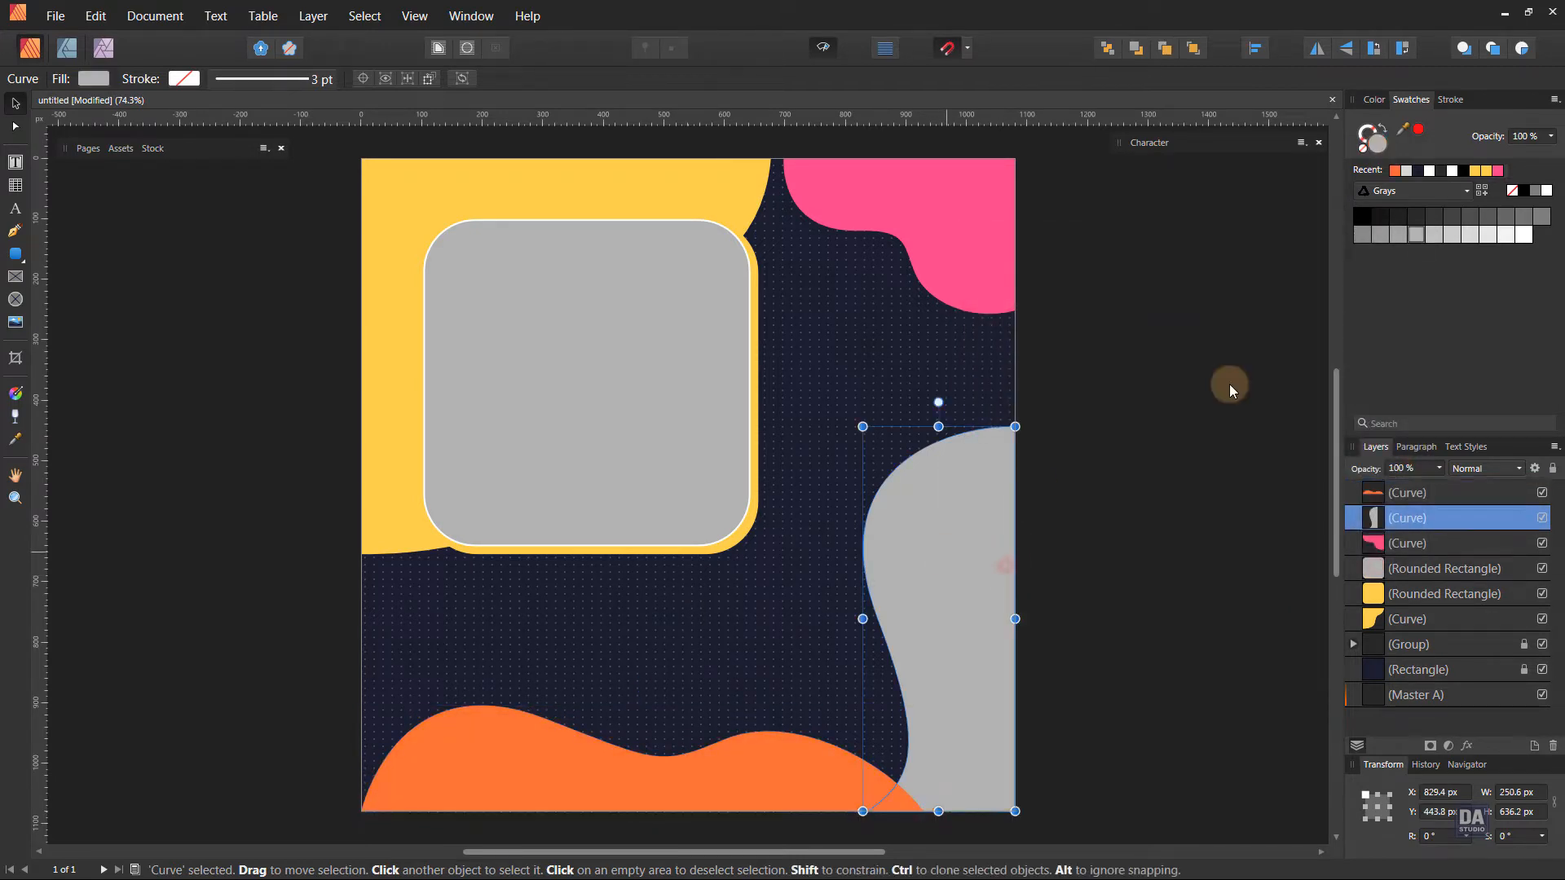
{"action": "left_click_drag", "start_coordinate": [1402, 128], "coordinate": [960, 325]}
{"action": "left_click", "coordinate": [1420, 132]}
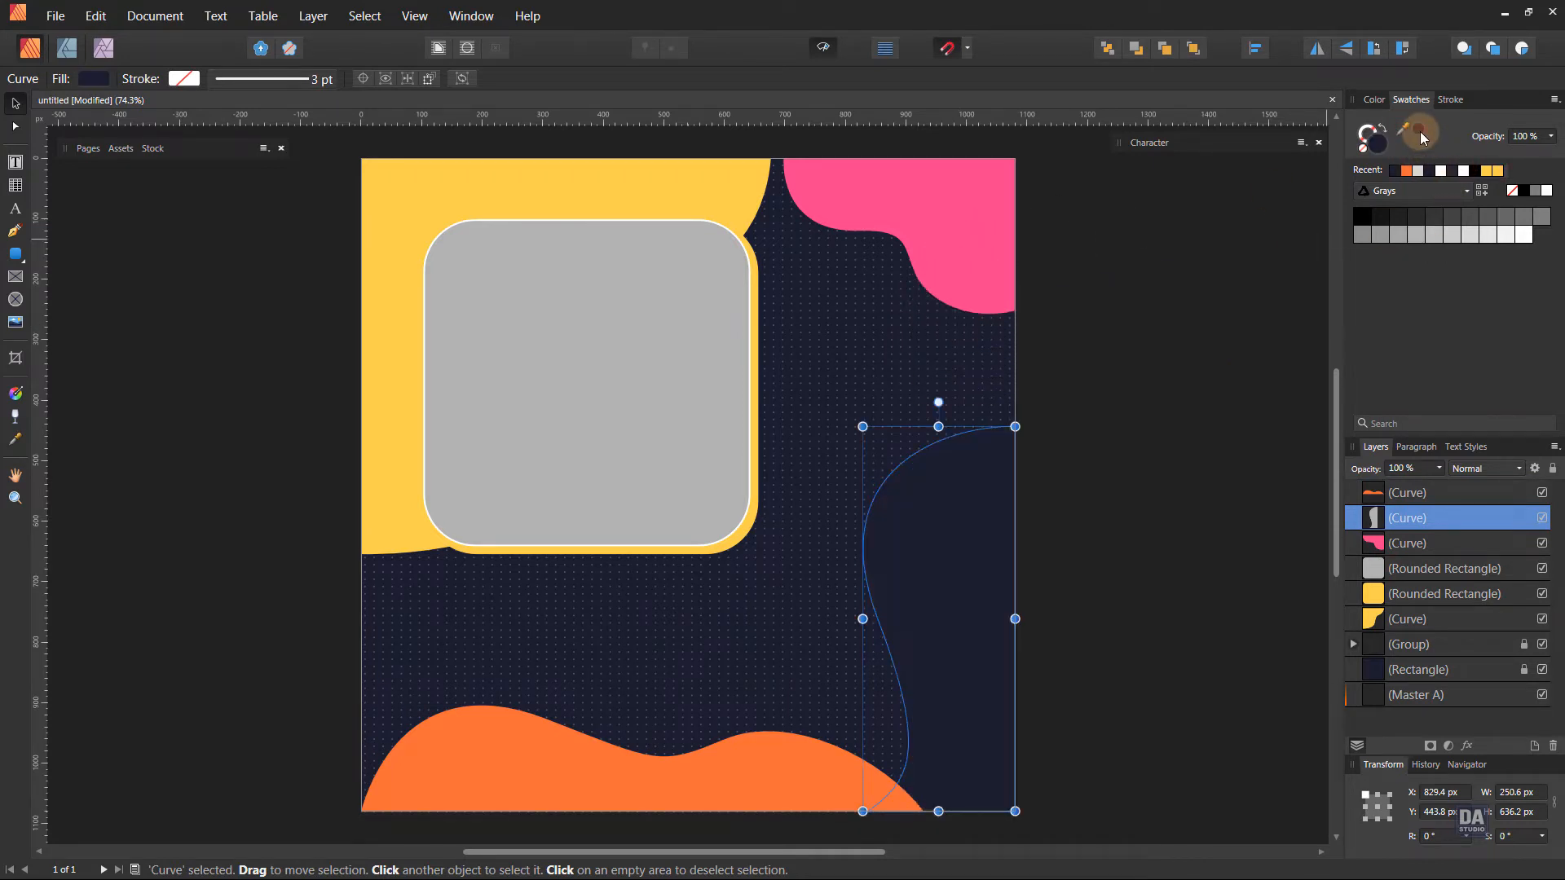
Recolor the lower-right wavy shape's fill to a lighter slate of about #343444.
{"action": "double_click", "coordinate": [1374, 146]}
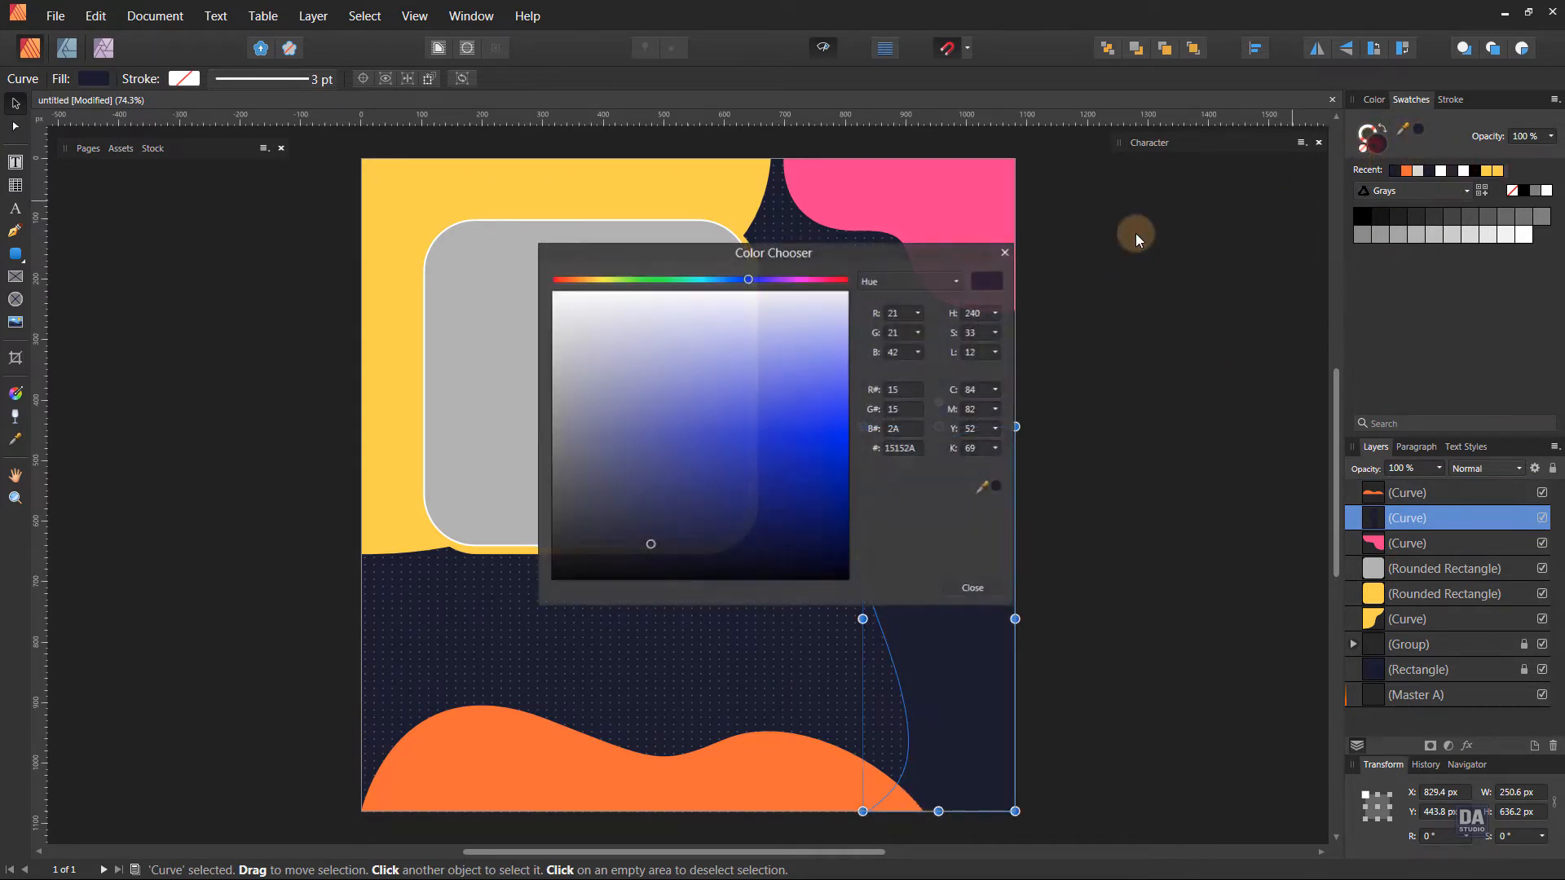
{"action": "left_click", "coordinate": [562, 541]}
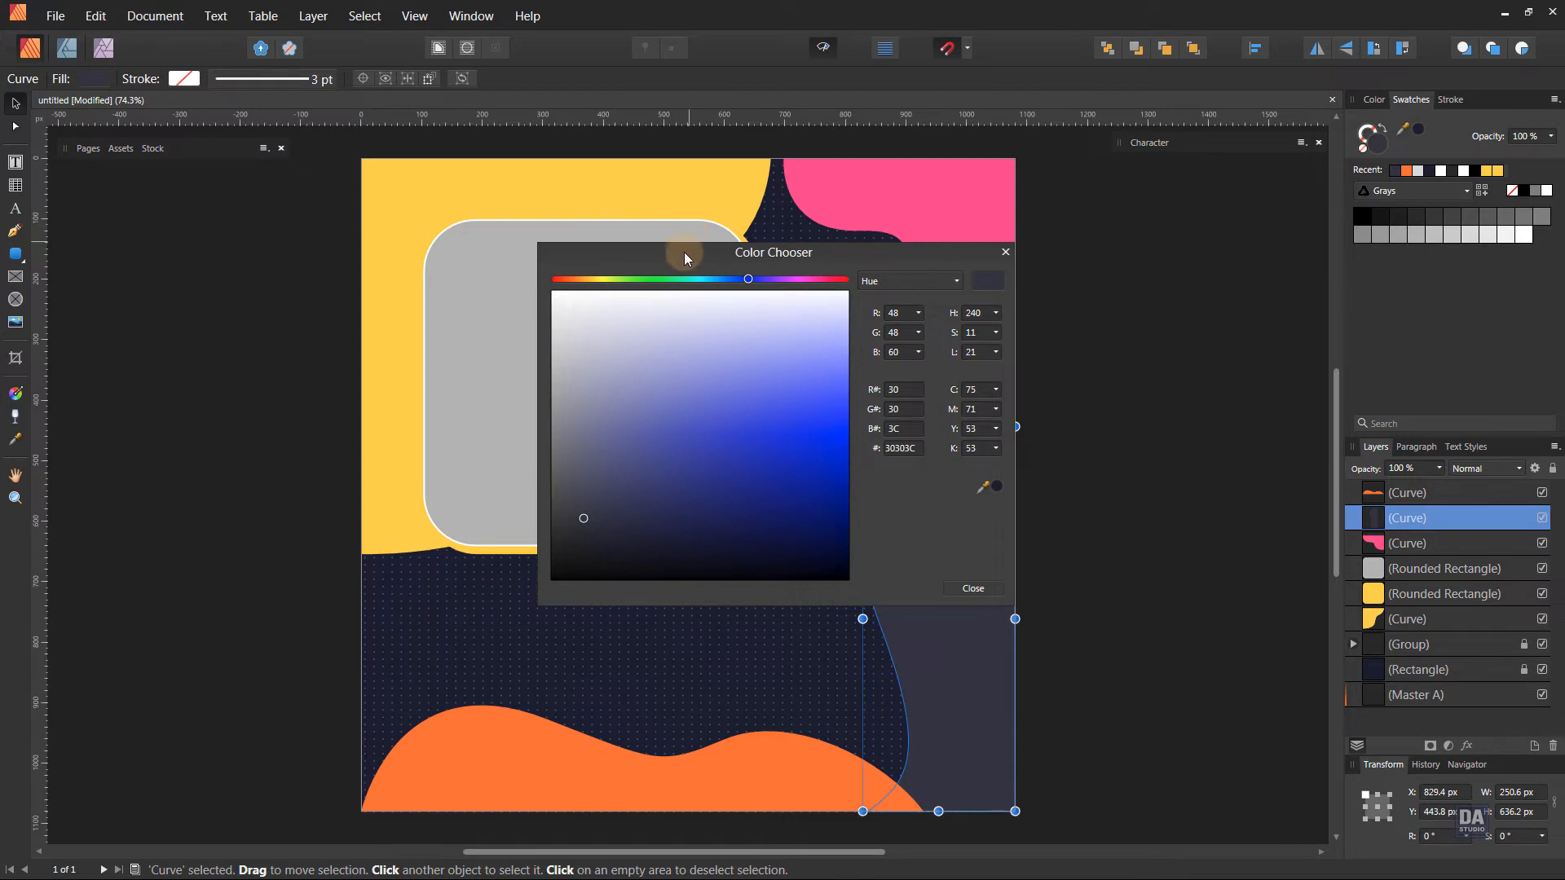
{"action": "left_click_drag", "start_coordinate": [685, 257], "coordinate": [417, 279]}
{"action": "left_click_drag", "start_coordinate": [330, 511], "coordinate": [329, 507]}
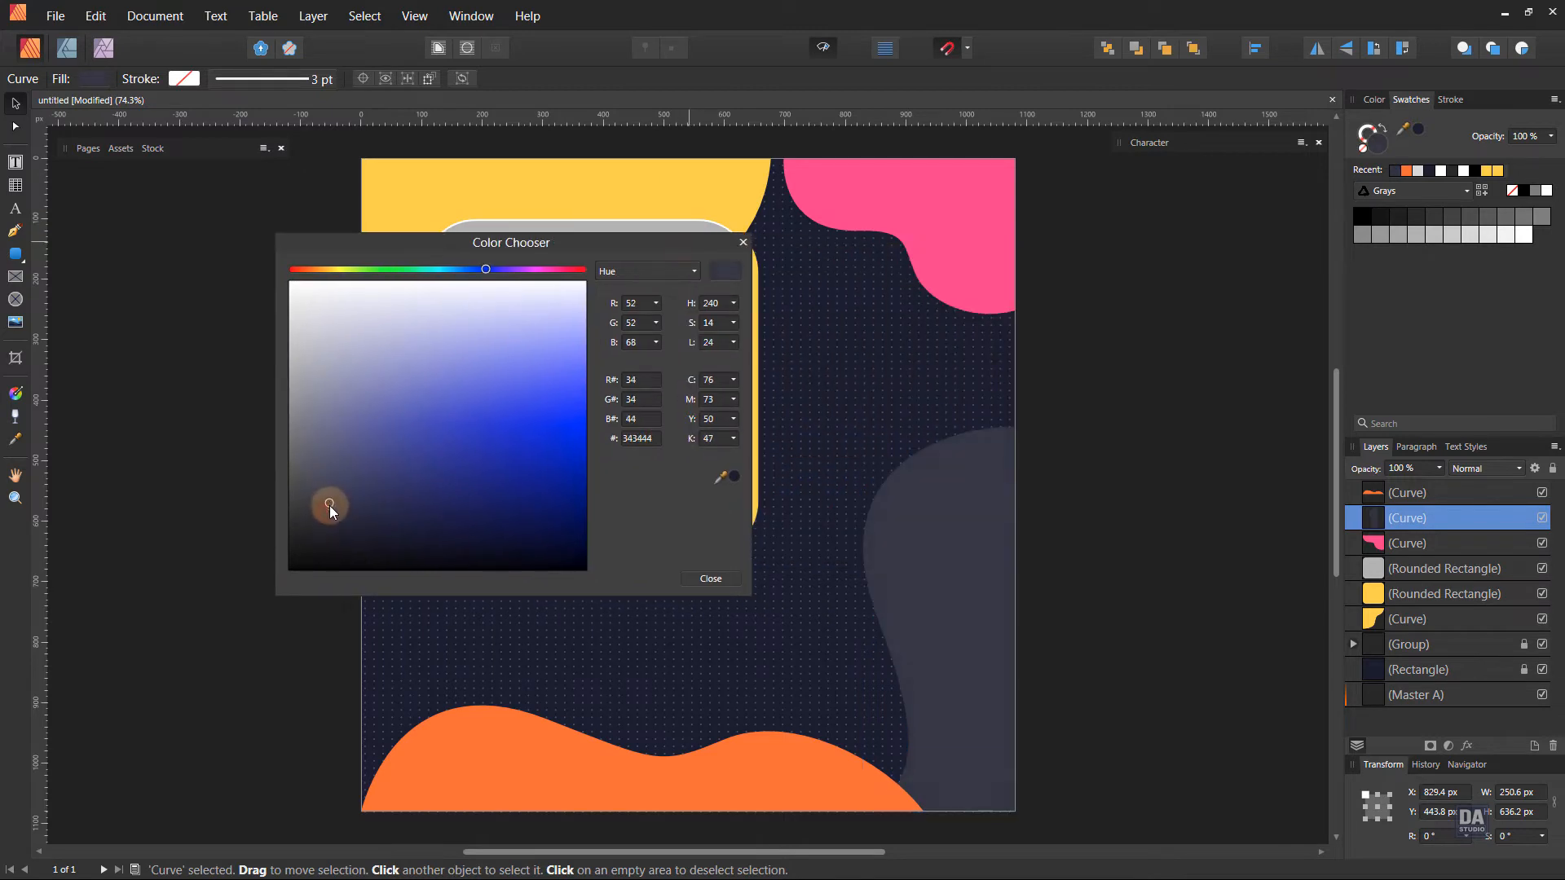
{"action": "left_click", "coordinate": [711, 578]}
{"action": "left_click", "coordinate": [1296, 653]}
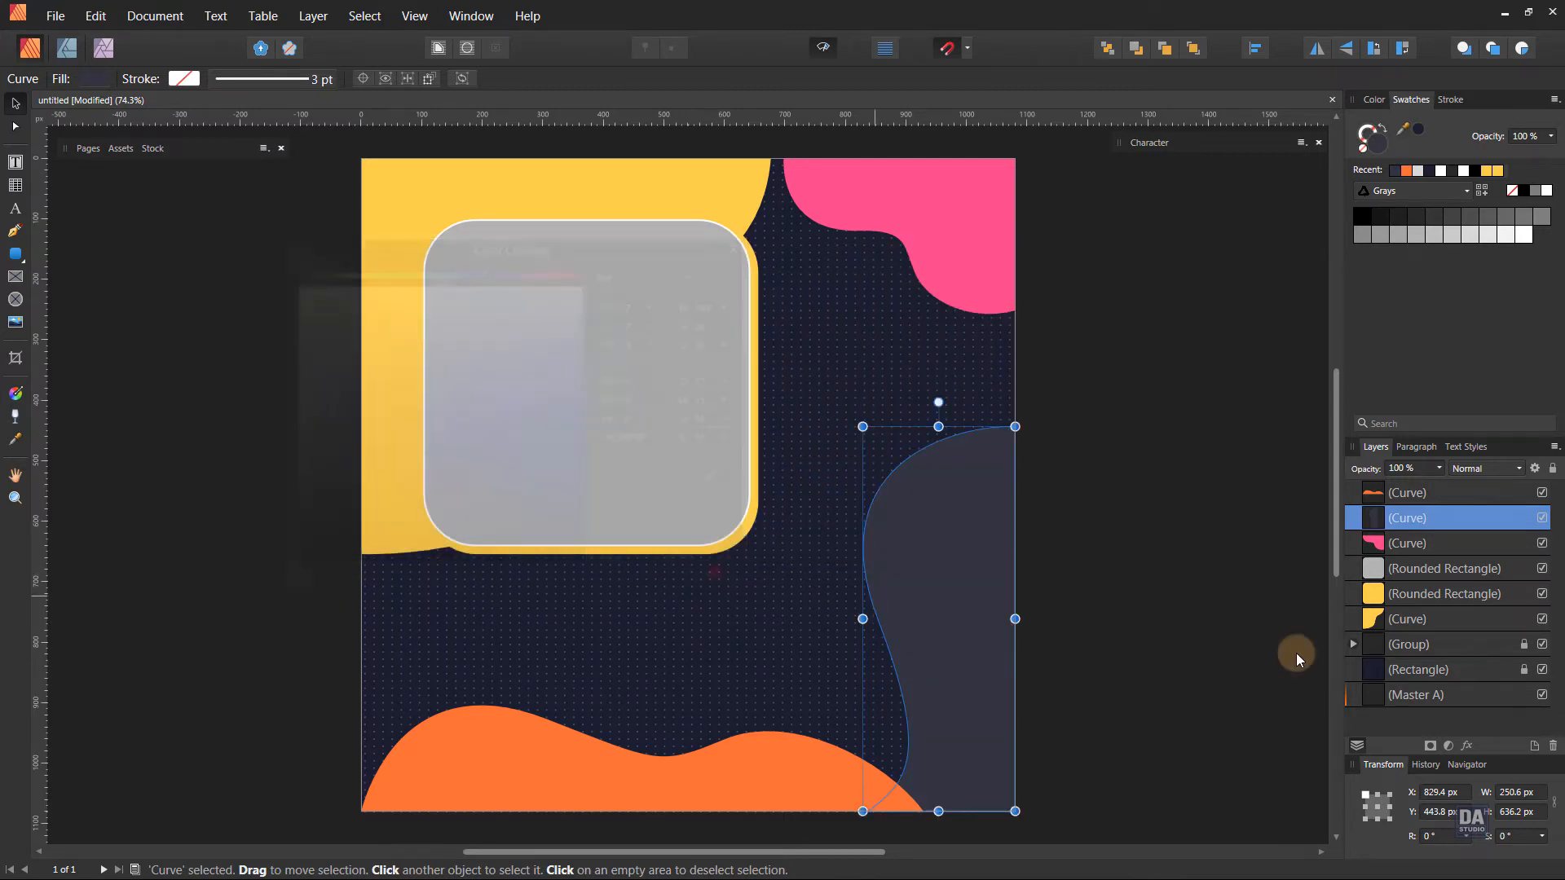
Get the rounded-rectangle tool ready with a white fill and turn off preview mode around the empty pasteboard beside the page.
{"action": "left_click_drag", "start_coordinate": [1137, 623], "coordinate": [987, 584]}
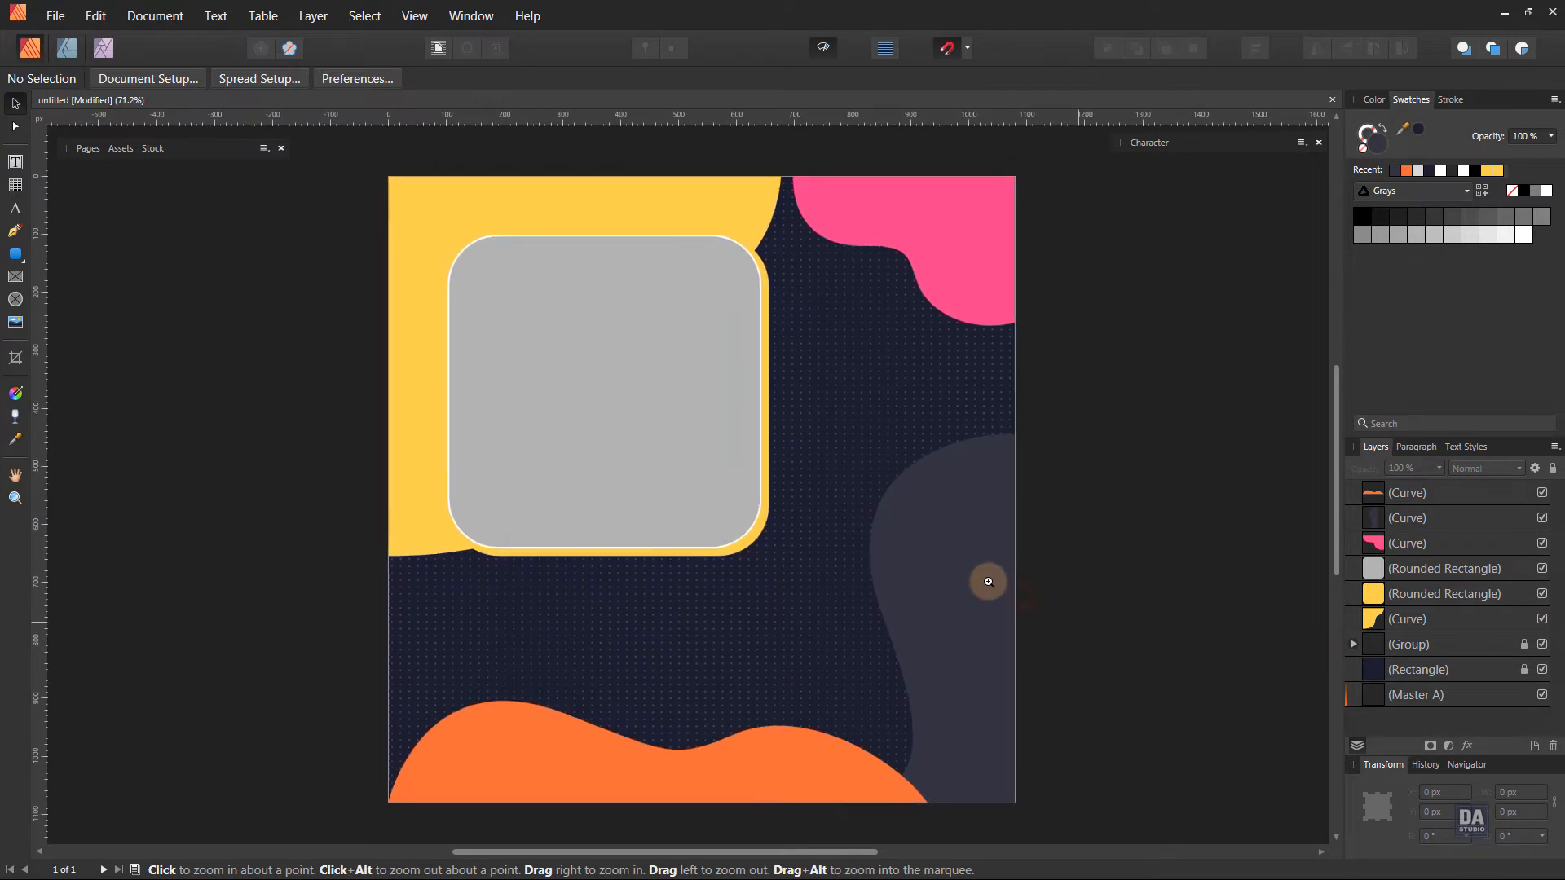
{"action": "key", "text": "v"}
{"action": "left_click", "coordinate": [15, 255]}
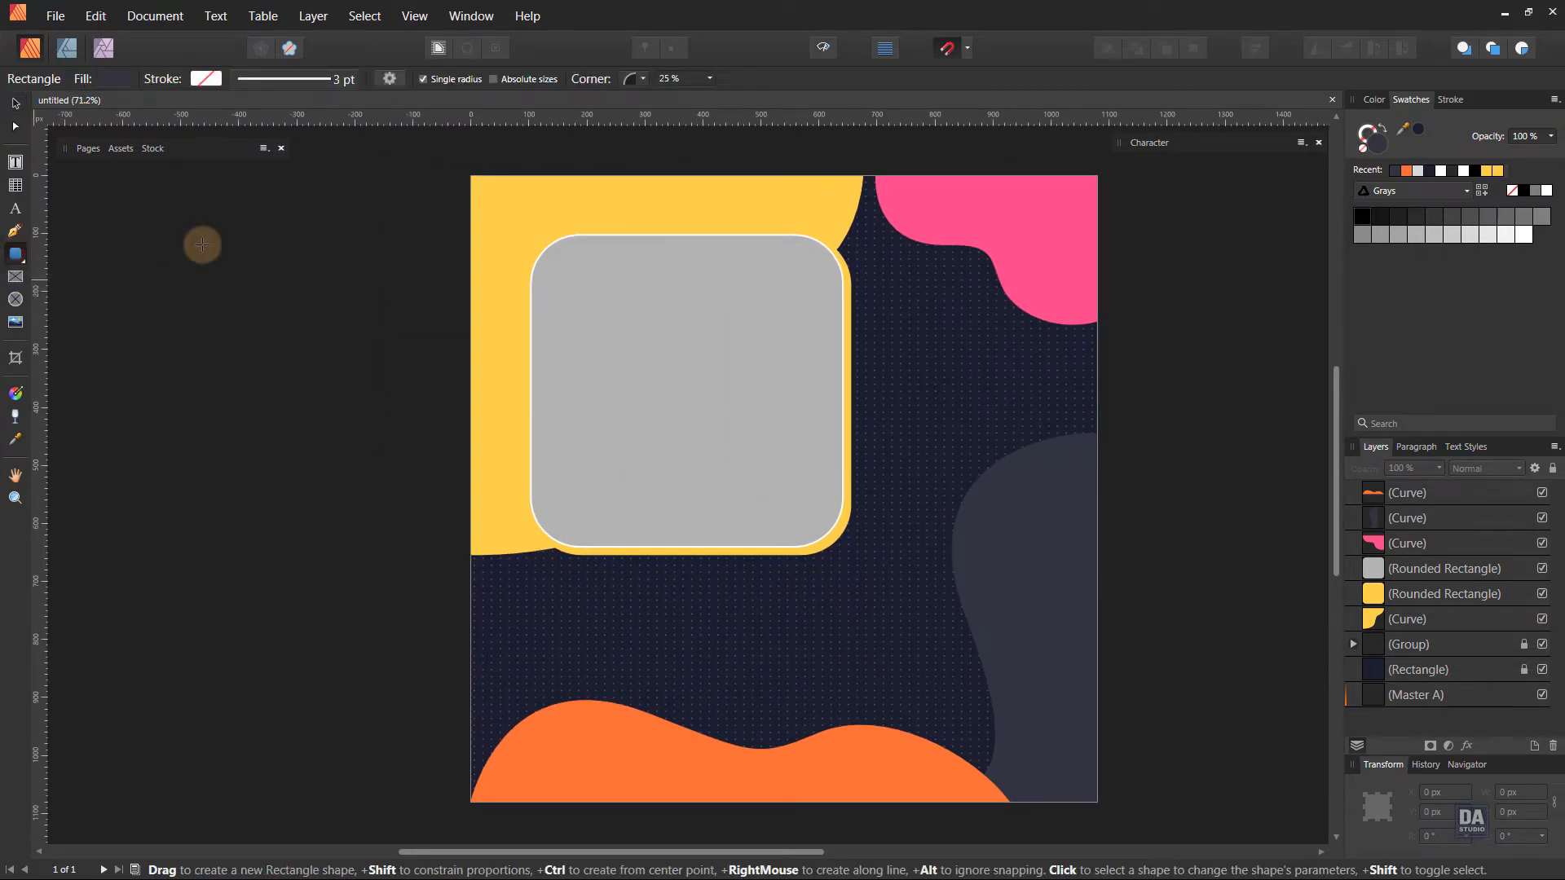
{"action": "left_click", "coordinate": [1547, 191]}
{"action": "left_click_drag", "start_coordinate": [517, 497], "coordinate": [678, 492]}
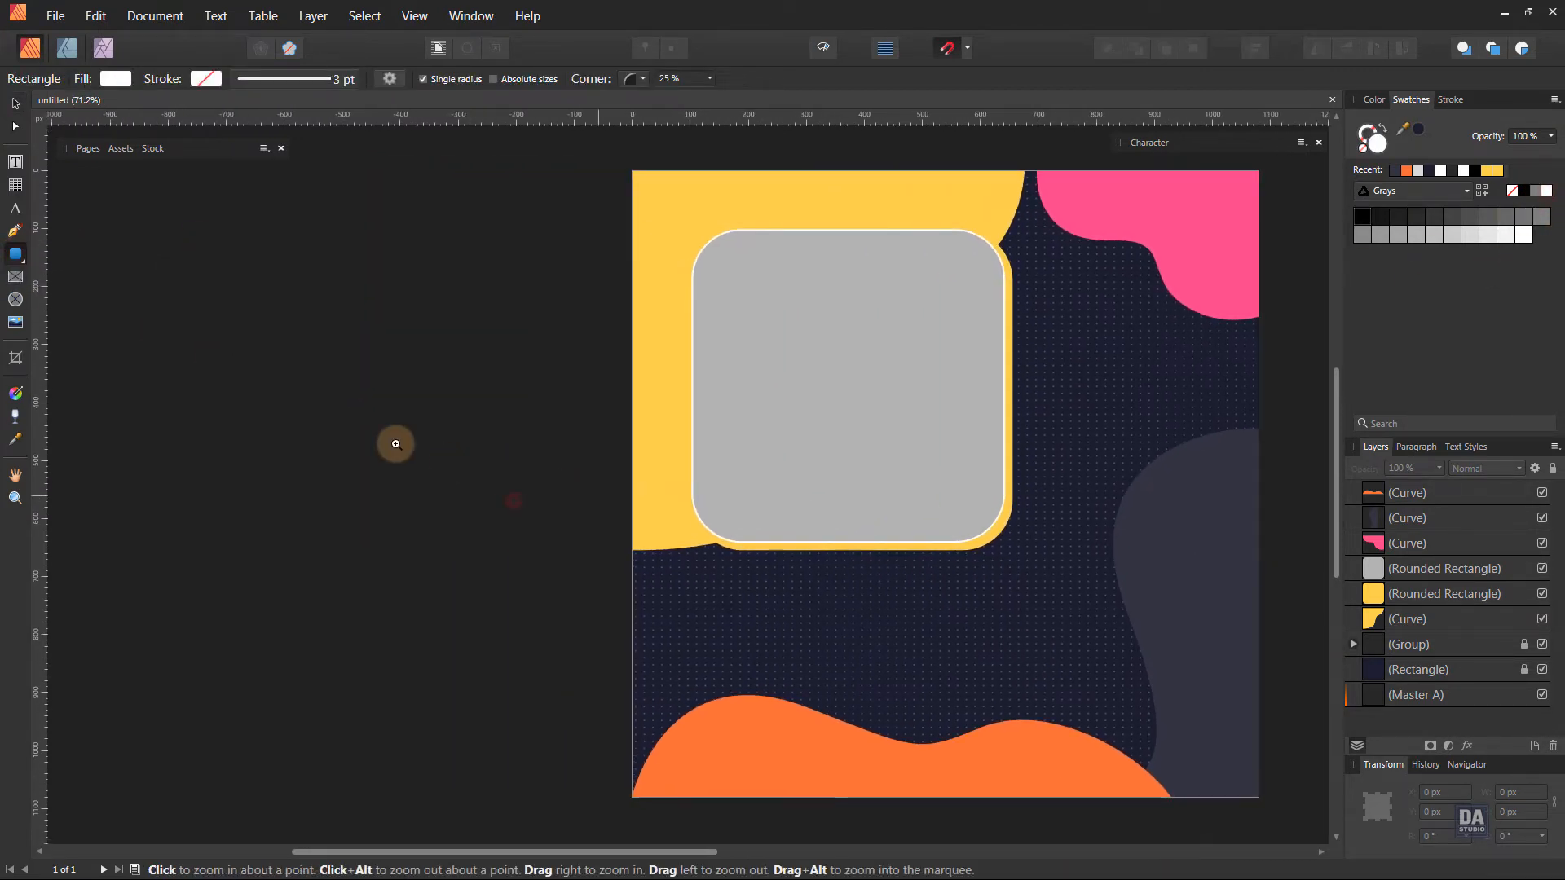
{"action": "left_click_drag", "start_coordinate": [390, 419], "coordinate": [514, 432]}
{"action": "left_click_drag", "start_coordinate": [549, 489], "coordinate": [742, 458]}
{"action": "left_click", "coordinate": [416, 17]}
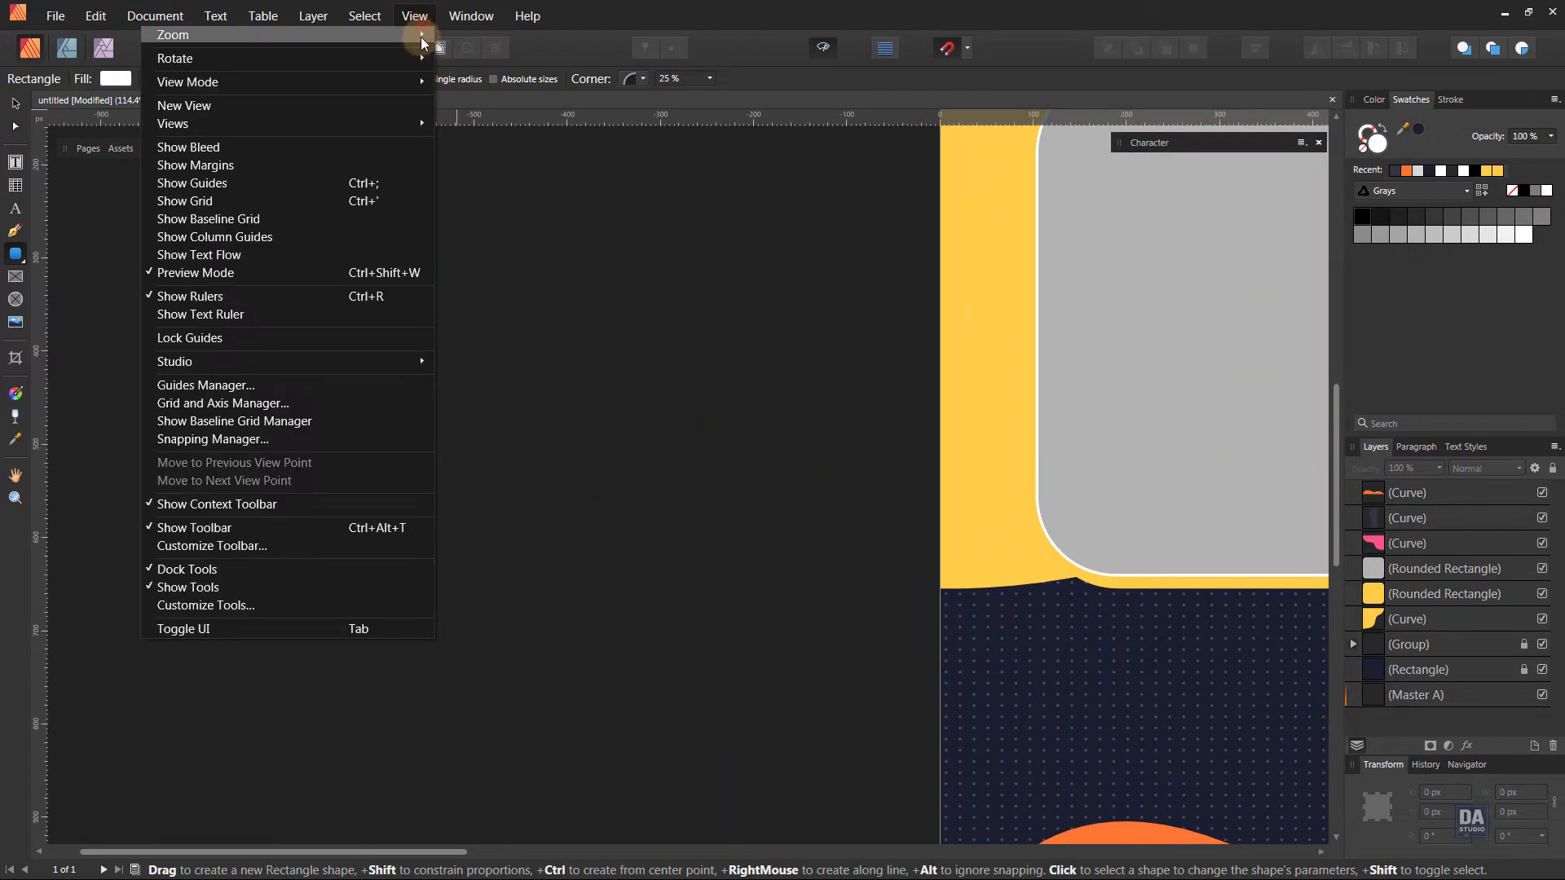
{"action": "mouse_move", "coordinate": [408, 85]}
{"action": "left_click", "coordinate": [462, 123]}
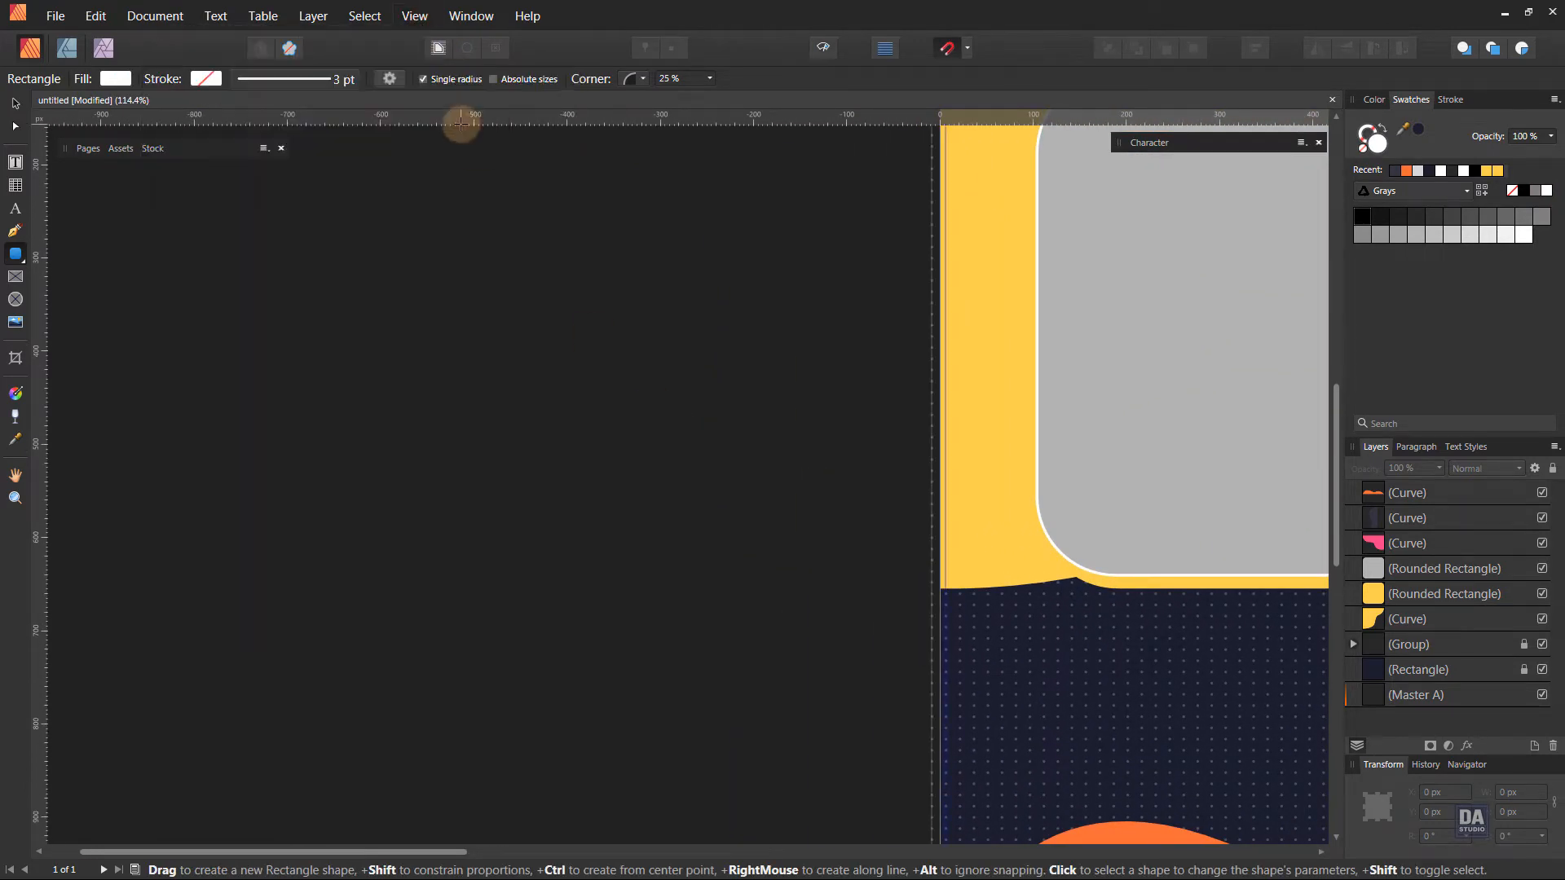
Draw a white vertical bar about 17.5 px wide and 436 px tall beside the page, with 50 % rounded corners.
{"action": "mouse_move", "coordinate": [206, 319]}
{"action": "left_mouse_down"}
{"action": "mouse_move", "coordinate": [230, 643]}
{"action": "mouse_move", "coordinate": [220, 728]}
{"action": "left_mouse_up"}
{"action": "left_click_drag", "start_coordinate": [203, 317], "coordinate": [214, 343]}
{"action": "left_click", "coordinate": [290, 472]}
{"action": "key", "text": "v"}
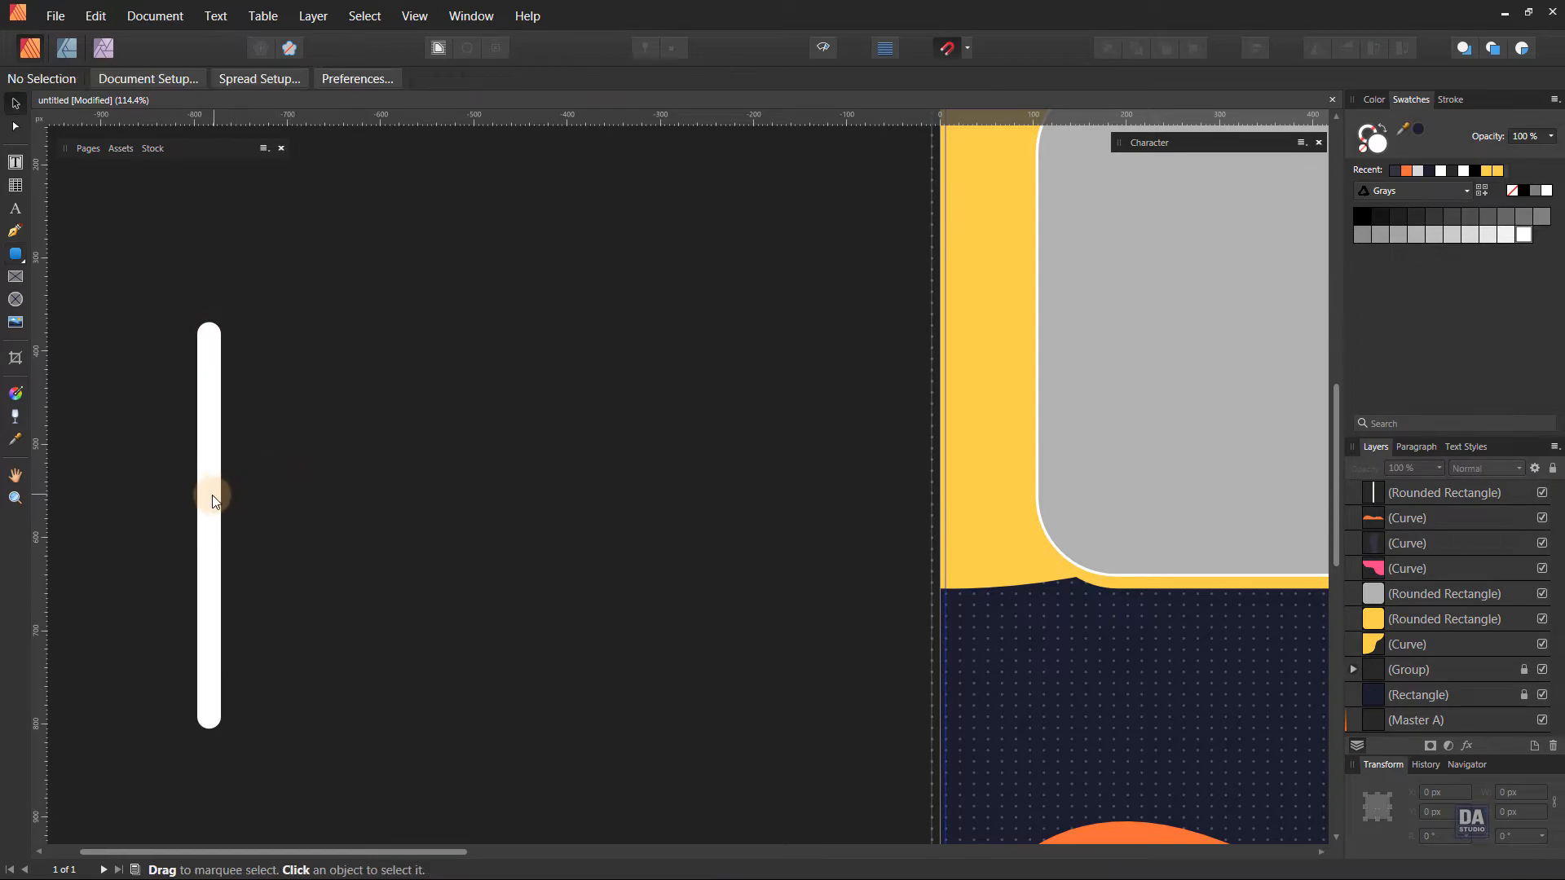
{"action": "left_click", "coordinate": [209, 494]}
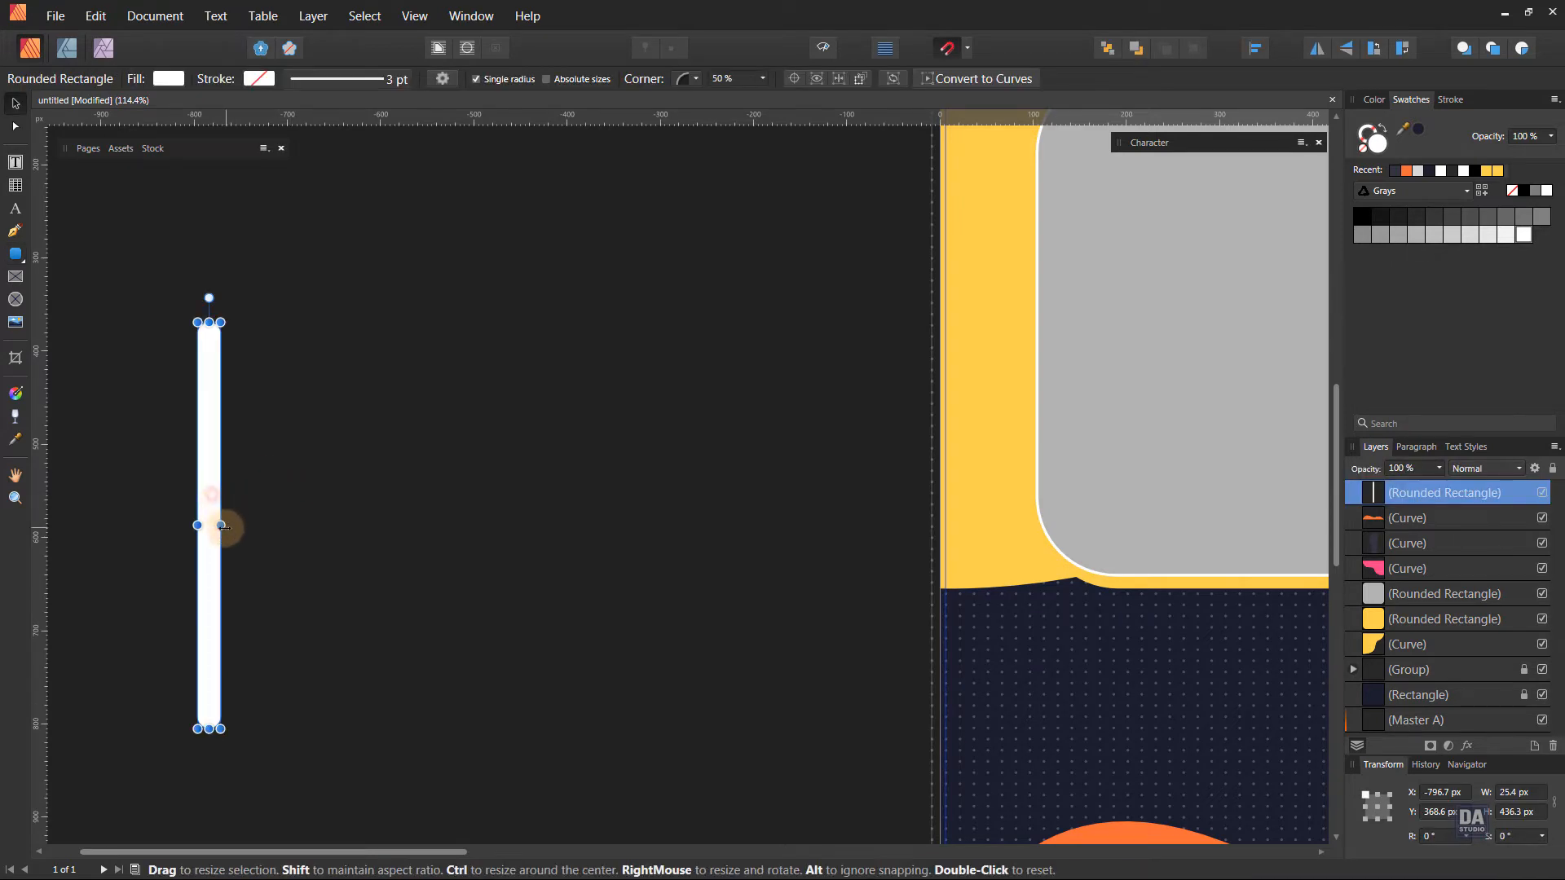
{"action": "left_click", "coordinate": [262, 557]}
Copy the bar about 35 px to its left and lengthen the copy evenly to about 471 px tall.
{"action": "left_click_drag", "start_coordinate": [209, 560], "coordinate": [382, 551]}
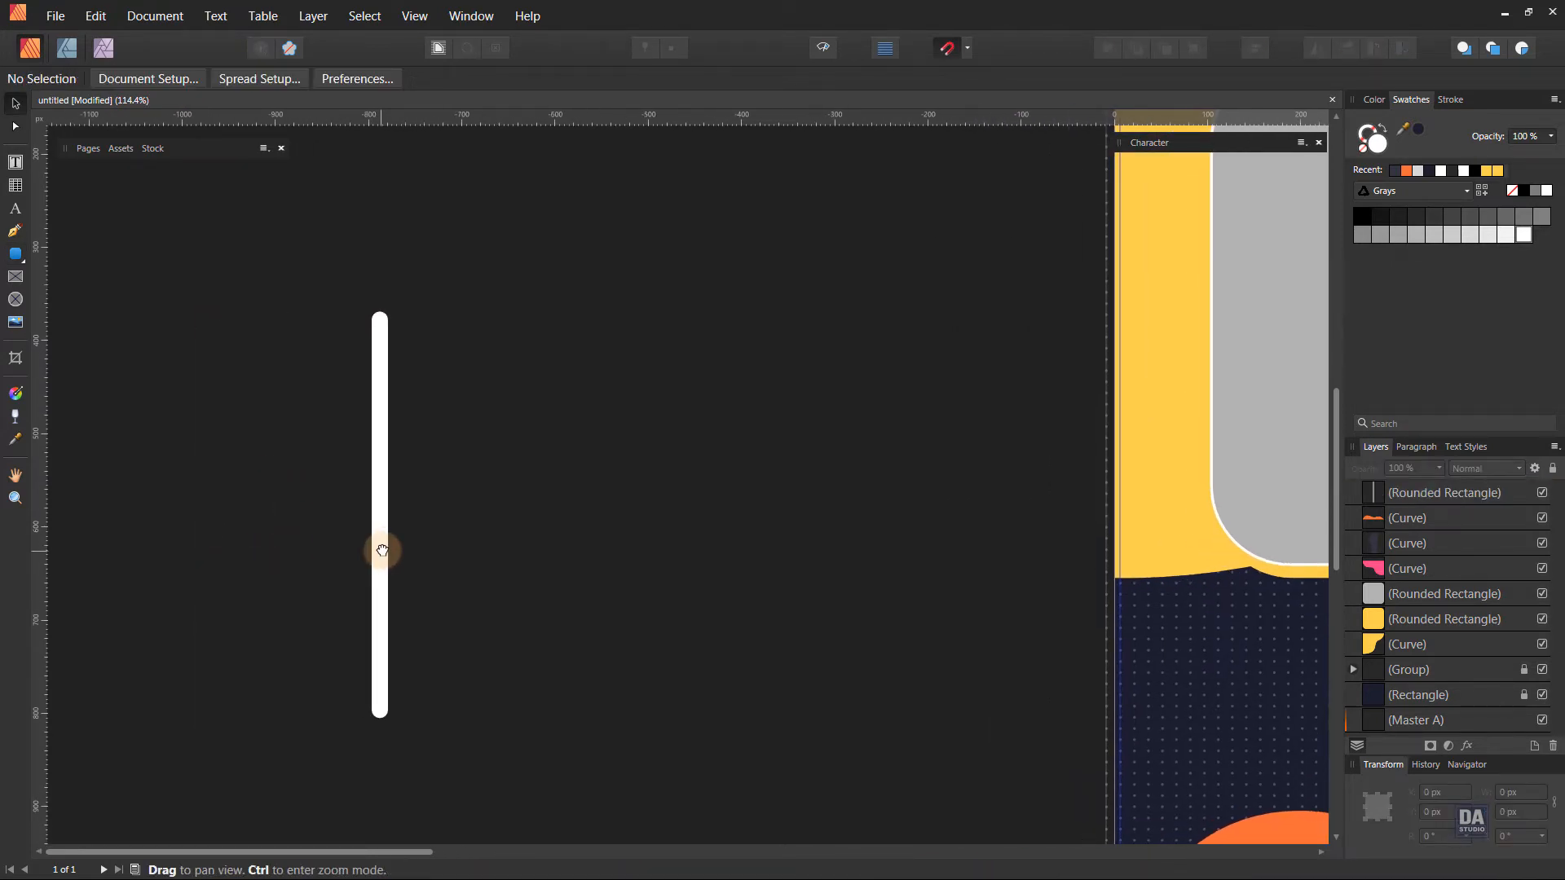
{"action": "left_click_drag", "start_coordinate": [379, 554], "coordinate": [346, 556]}
{"action": "left_click", "coordinate": [379, 557]}
{"action": "left_click_drag", "start_coordinate": [347, 718], "coordinate": [344, 733]}
Duplicate the lengthened bar repeatedly with the same offset and growth until there are eight bars.
{"action": "right_click", "coordinate": [1446, 496]}
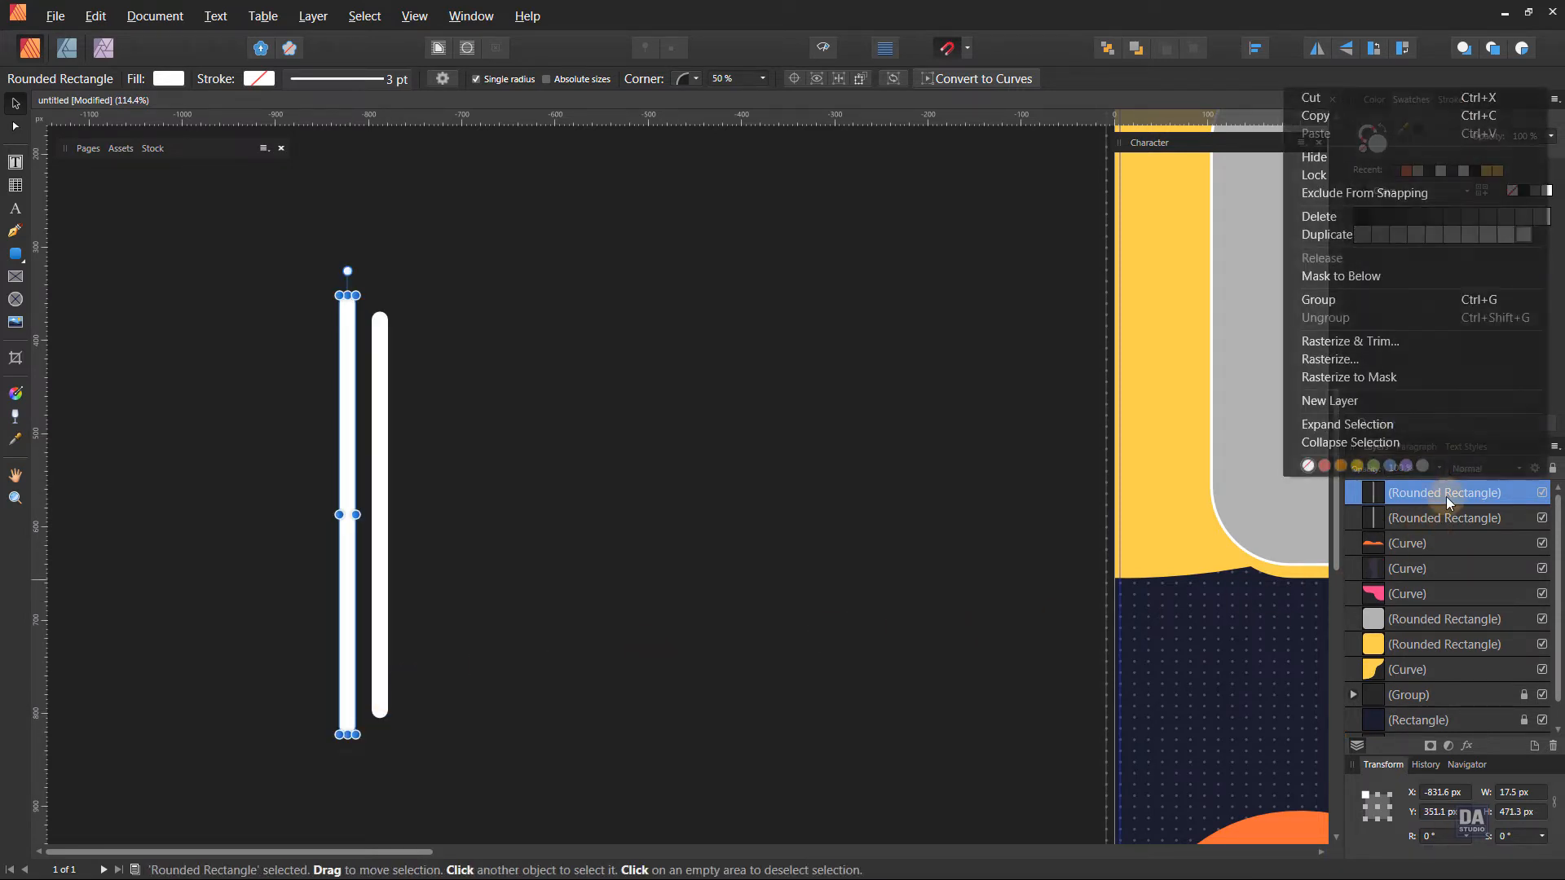
{"action": "left_click", "coordinate": [1413, 236]}
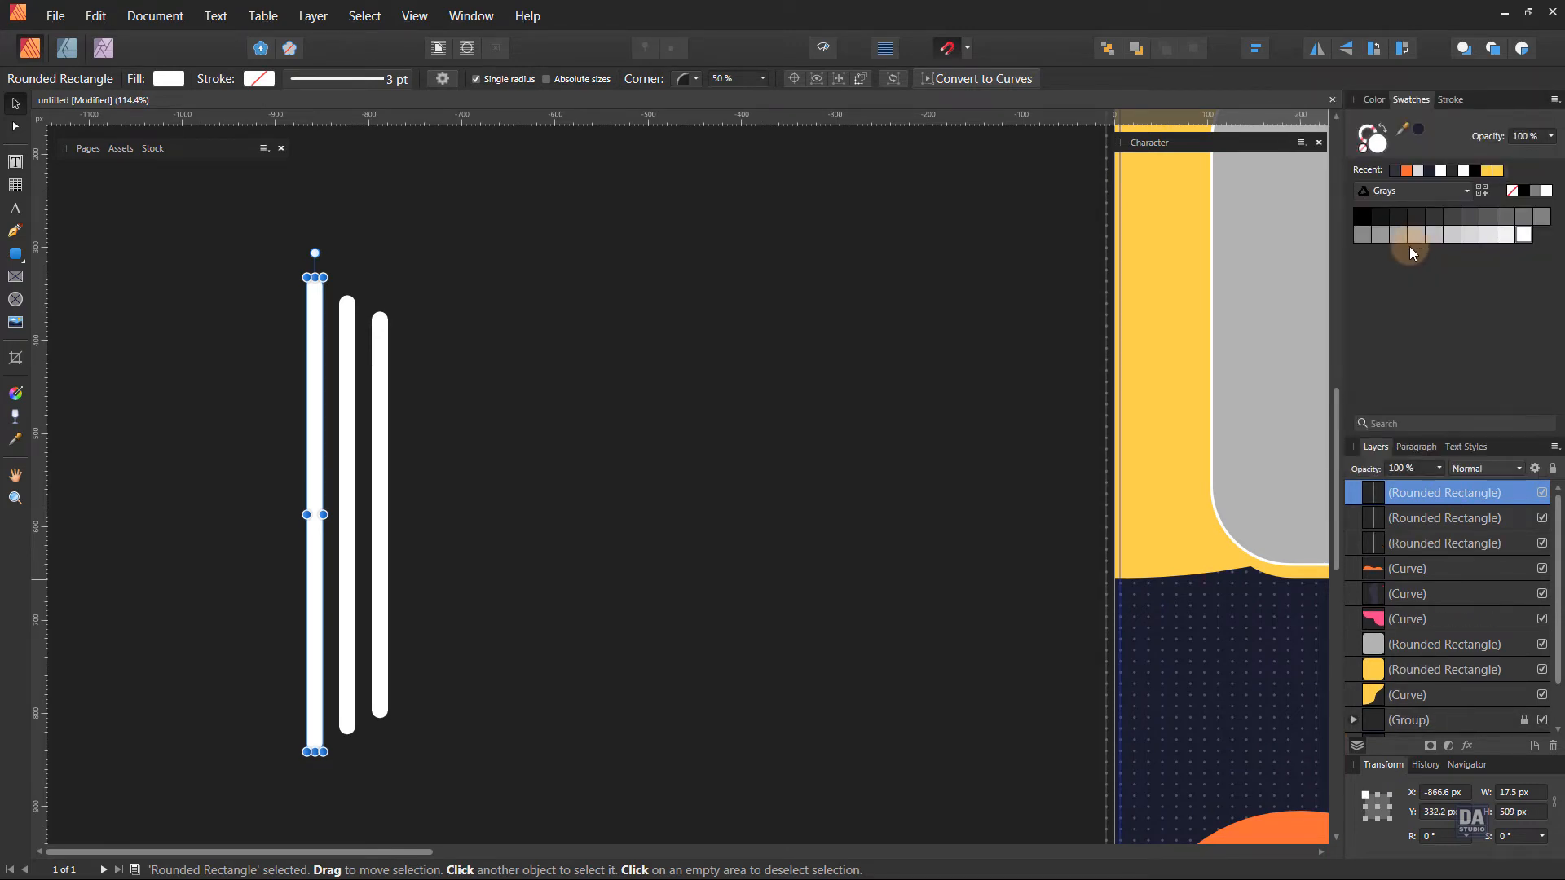
{"action": "key", "text": "ctrl+j"}
{"action": "key", "text": "ctrl+j"}
{"action": "key", "text": "ctrl+j"}
{"action": "key", "text": "ctrl+j"}
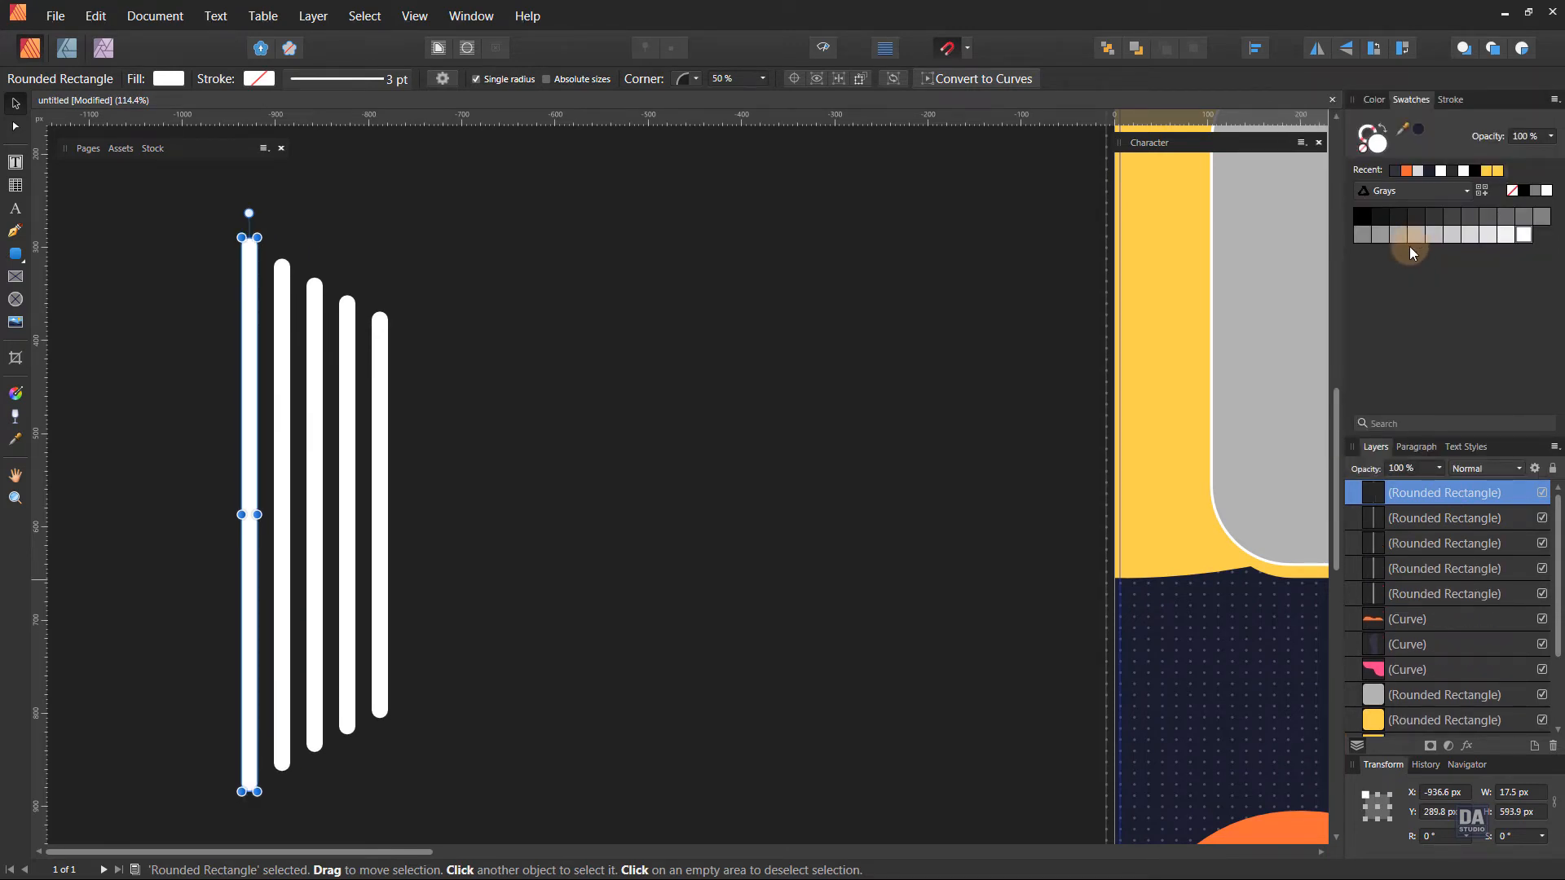
{"action": "key", "text": "ctrl+j"}
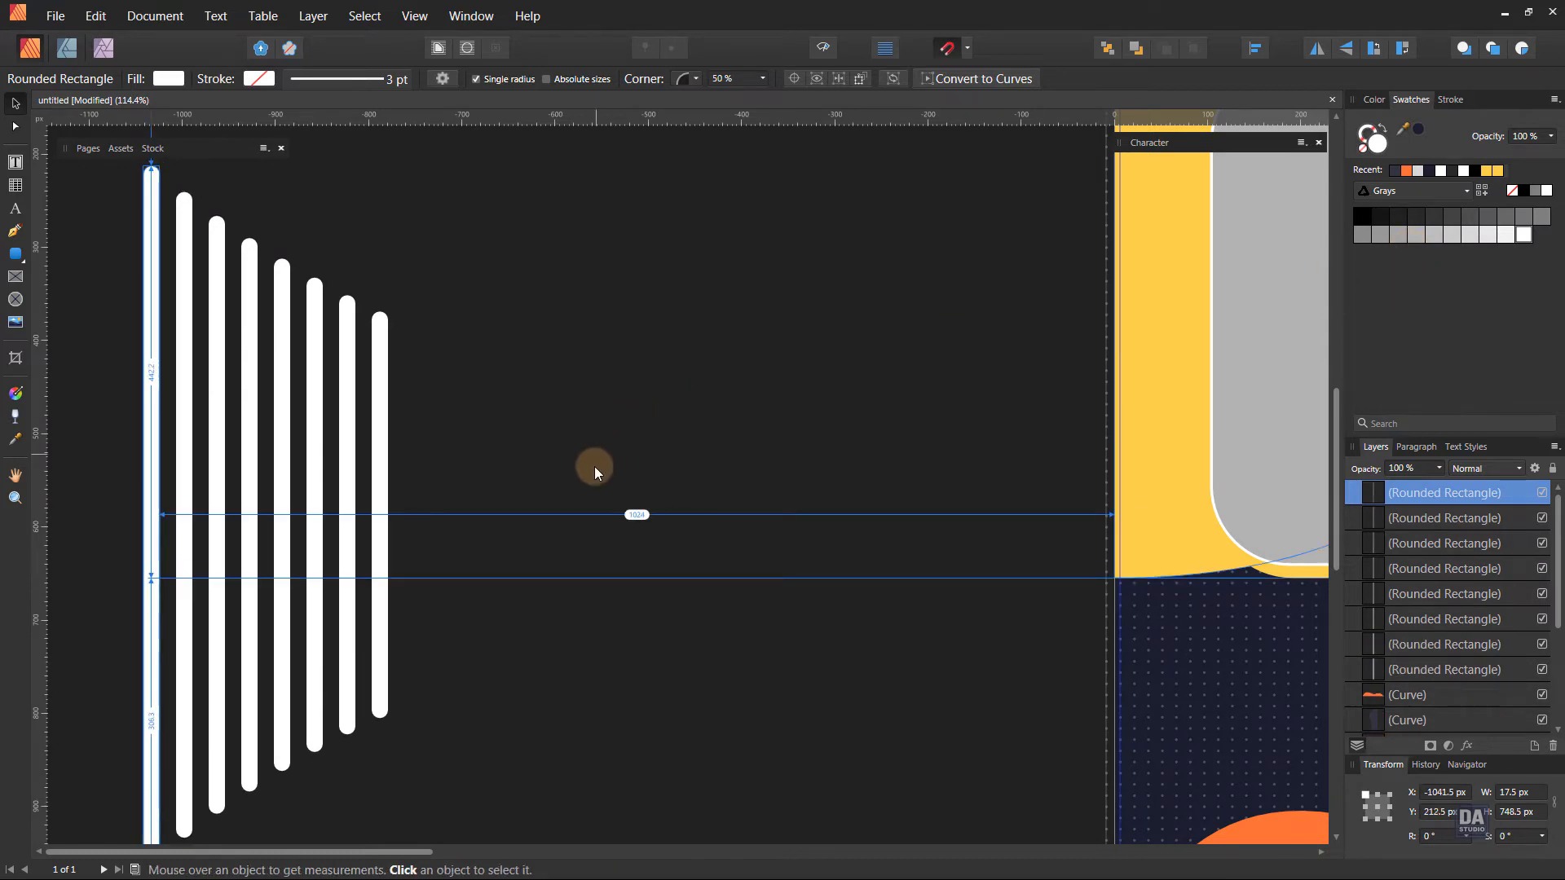
Select all eight white bars and group them.
{"action": "left_click_drag", "start_coordinate": [619, 427], "coordinate": [684, 489]}
{"action": "left_click_drag", "start_coordinate": [499, 237], "coordinate": [755, 804]}
{"action": "right_click", "coordinate": [1396, 499]}
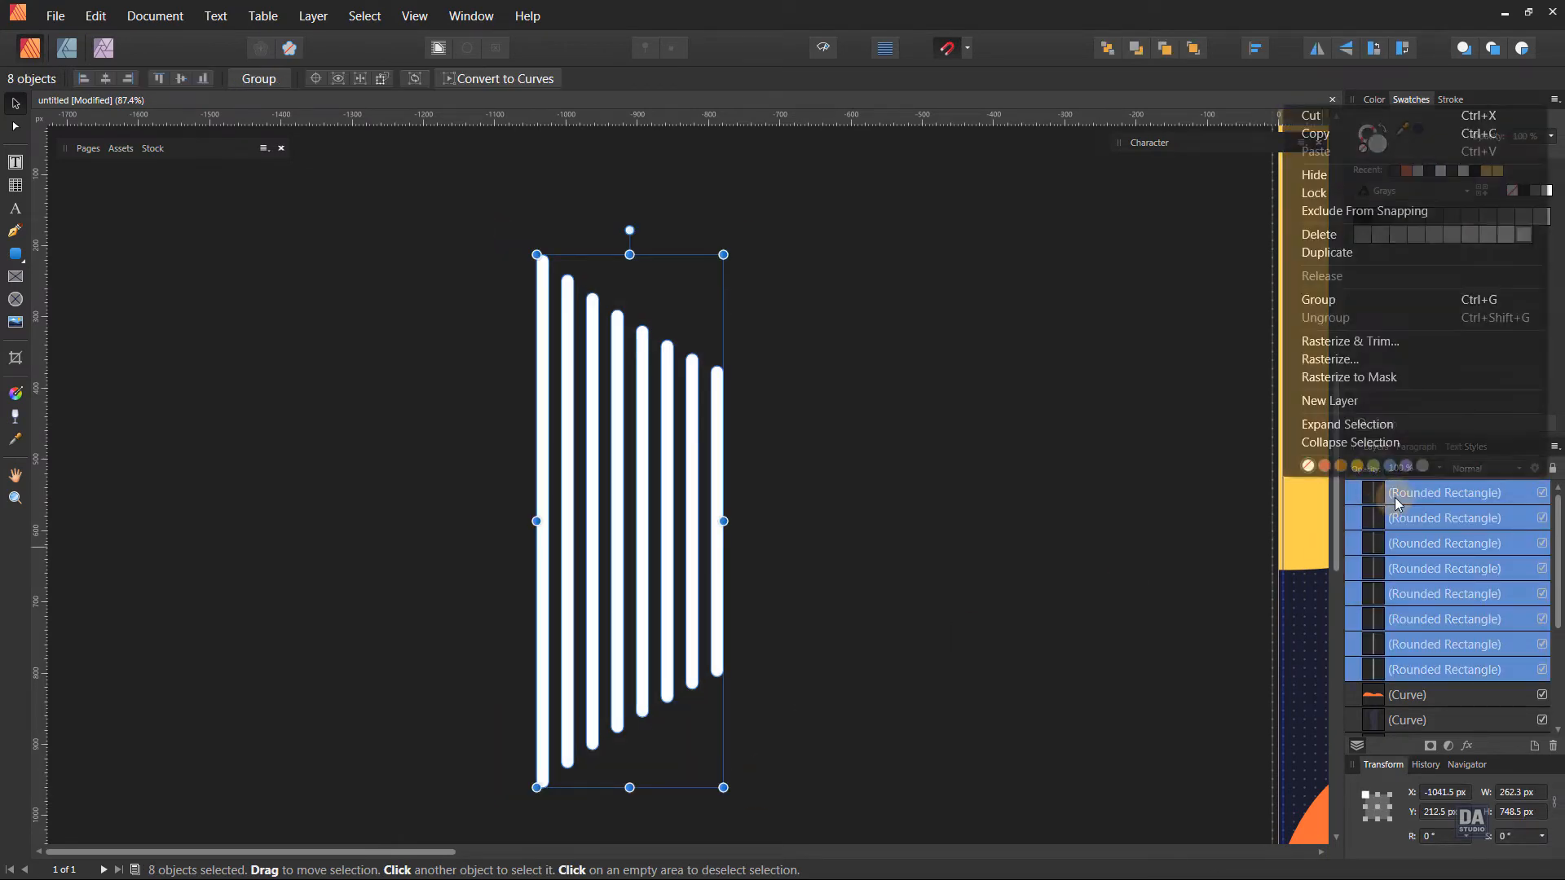
{"action": "left_click", "coordinate": [1369, 300]}
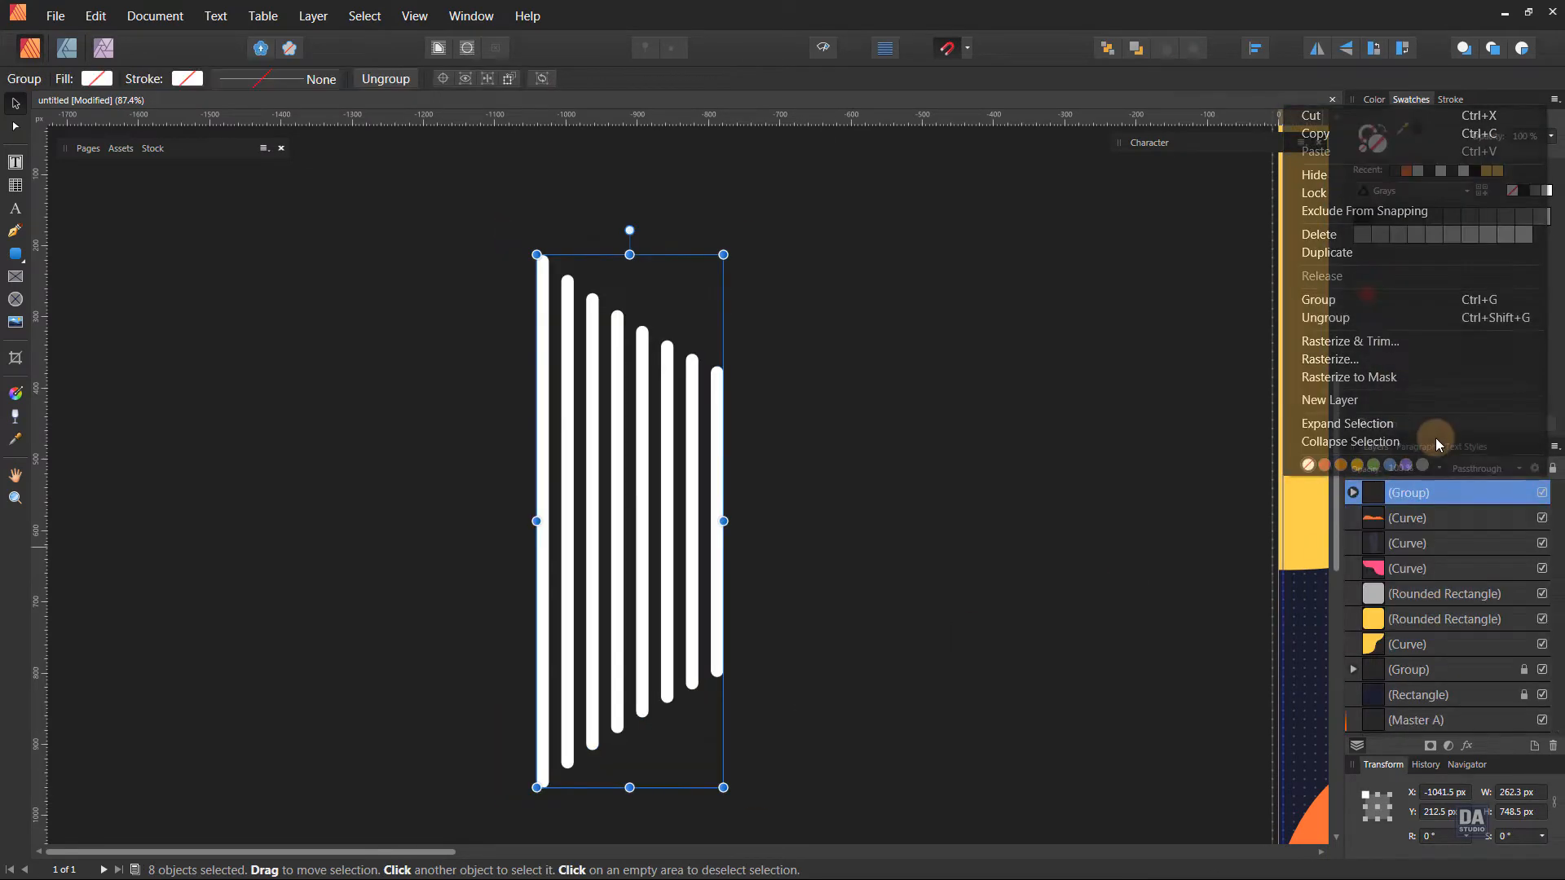
Duplicate the bar group, flip the copy horizontally and place it against the tall side to form a striped hexagon.
{"action": "right_click", "coordinate": [1410, 494]}
{"action": "left_click", "coordinate": [1407, 241]}
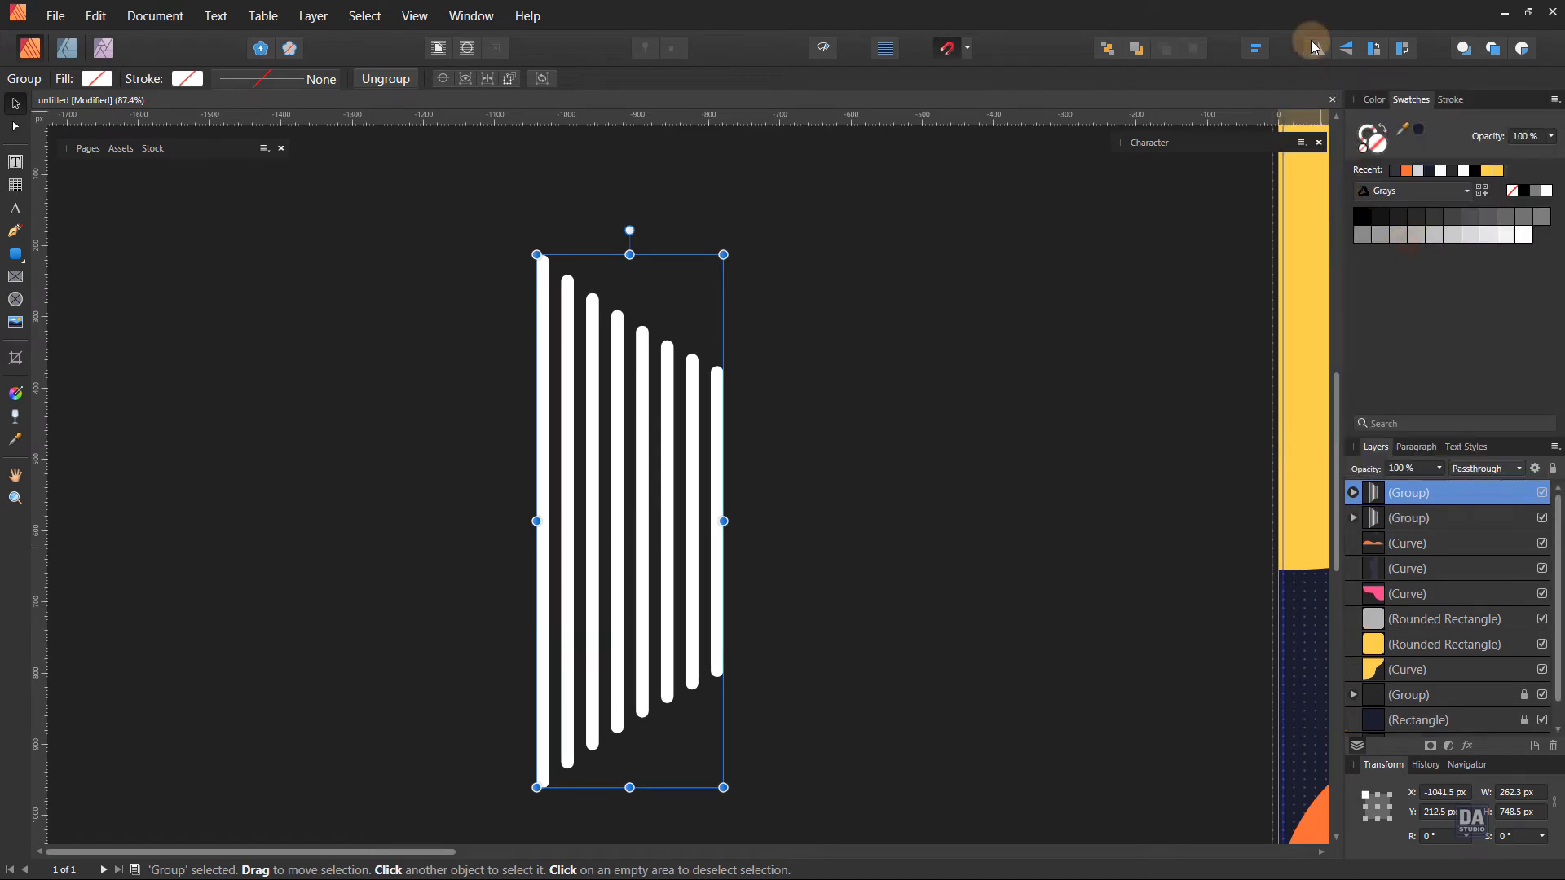
{"action": "left_click", "coordinate": [1318, 48]}
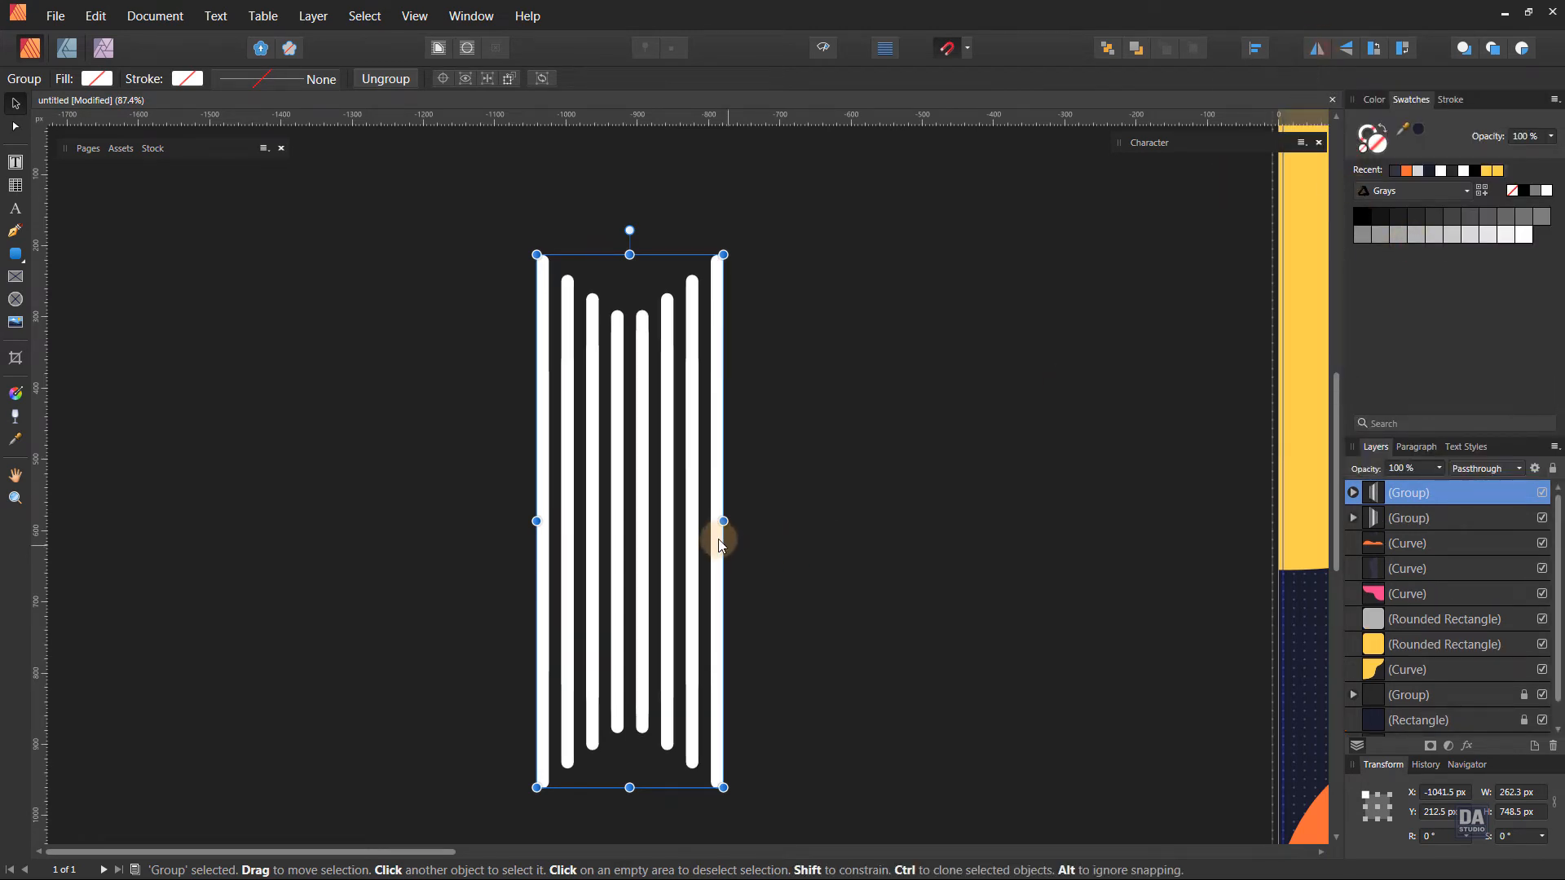
{"action": "left_click_drag", "start_coordinate": [722, 536], "coordinate": [519, 542]}
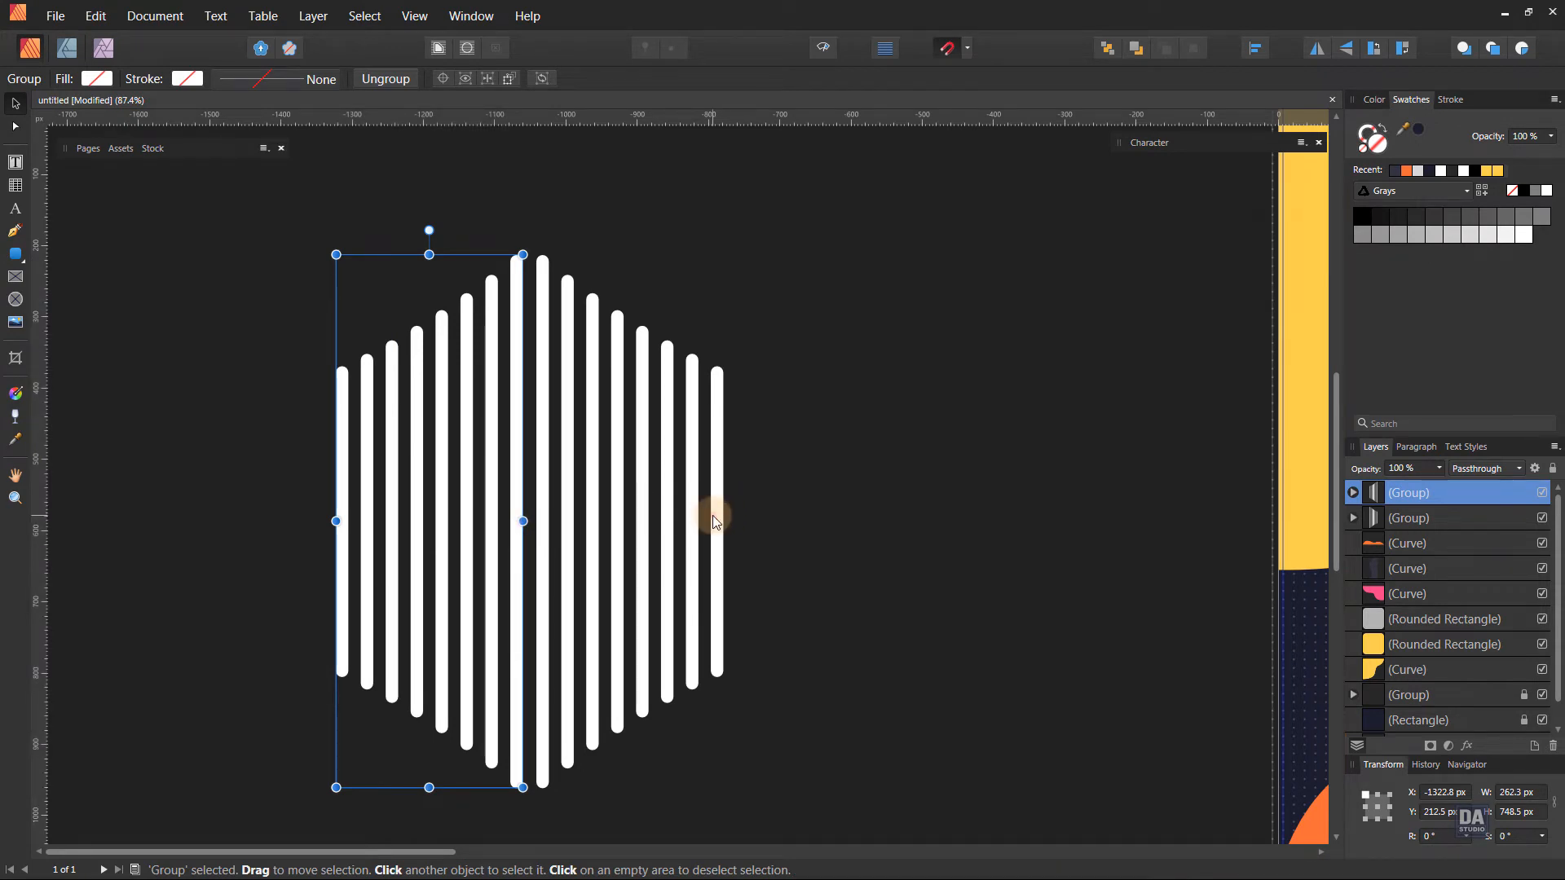
Widen both halves of the striped hexagon together to about 617 px and group them.
{"action": "left_click", "coordinate": [715, 520], "text": "shift"}
{"action": "left_click_drag", "start_coordinate": [723, 521], "coordinate": [748, 521]}
{"action": "right_click", "coordinate": [1120, 506]}
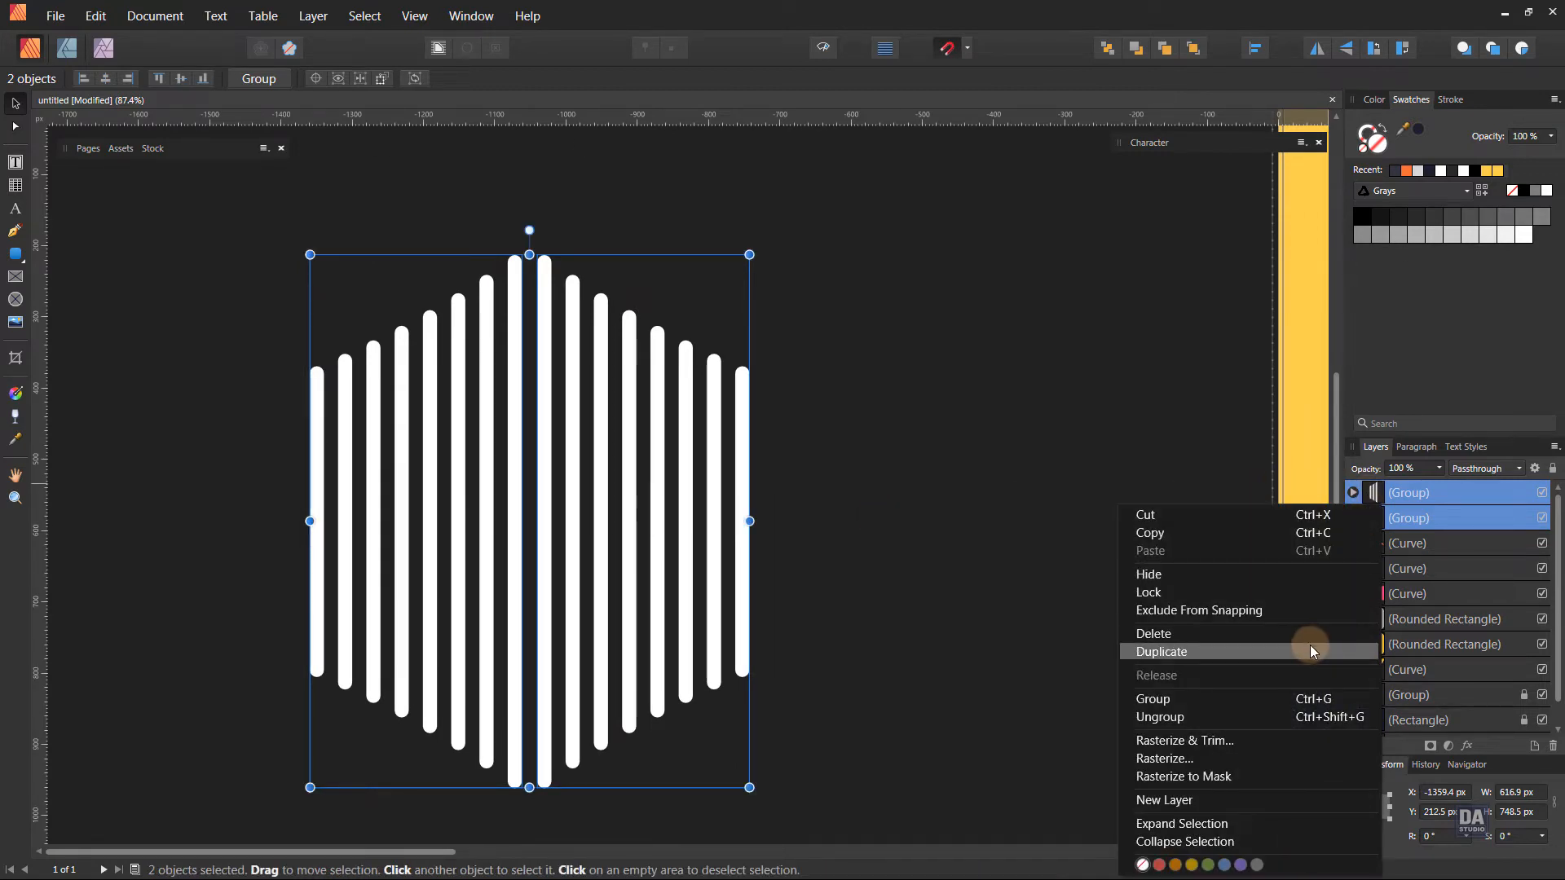
{"action": "left_click", "coordinate": [1296, 699]}
Scale the striped hexagon down to about 462 × 560 px and rotate it to -45°.
{"action": "scroll", "coordinate": [730, 626], "scroll_direction": "down", "scroll_amount": 2}
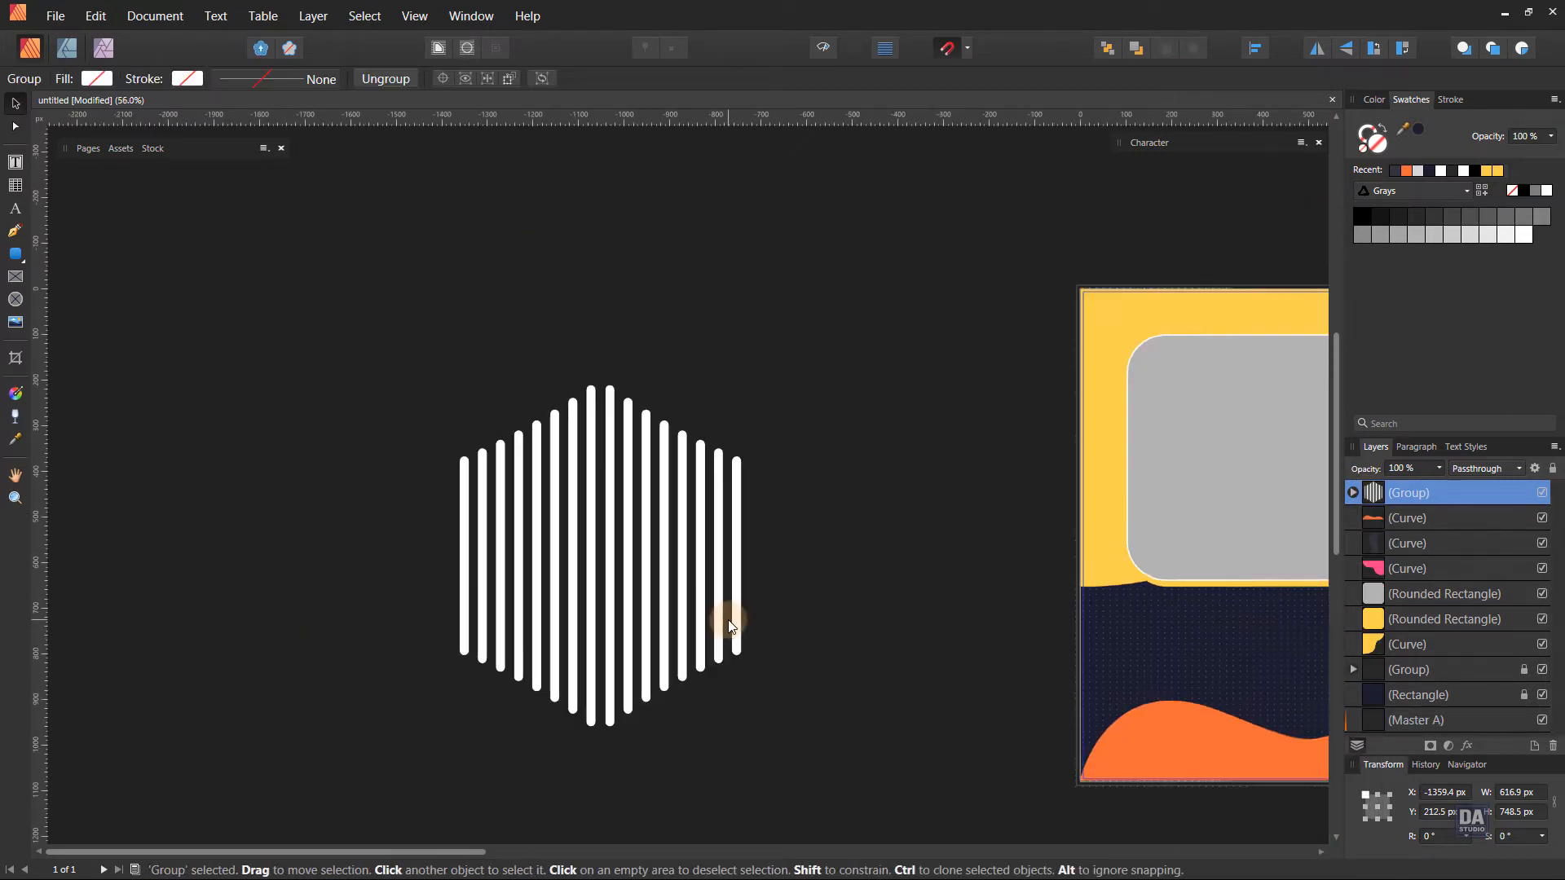
{"action": "left_click_drag", "start_coordinate": [601, 359], "coordinate": [706, 402]}
{"action": "left_click_drag", "start_coordinate": [808, 478], "coordinate": [750, 492]}
{"action": "left_click_drag", "start_coordinate": [853, 531], "coordinate": [587, 523]}
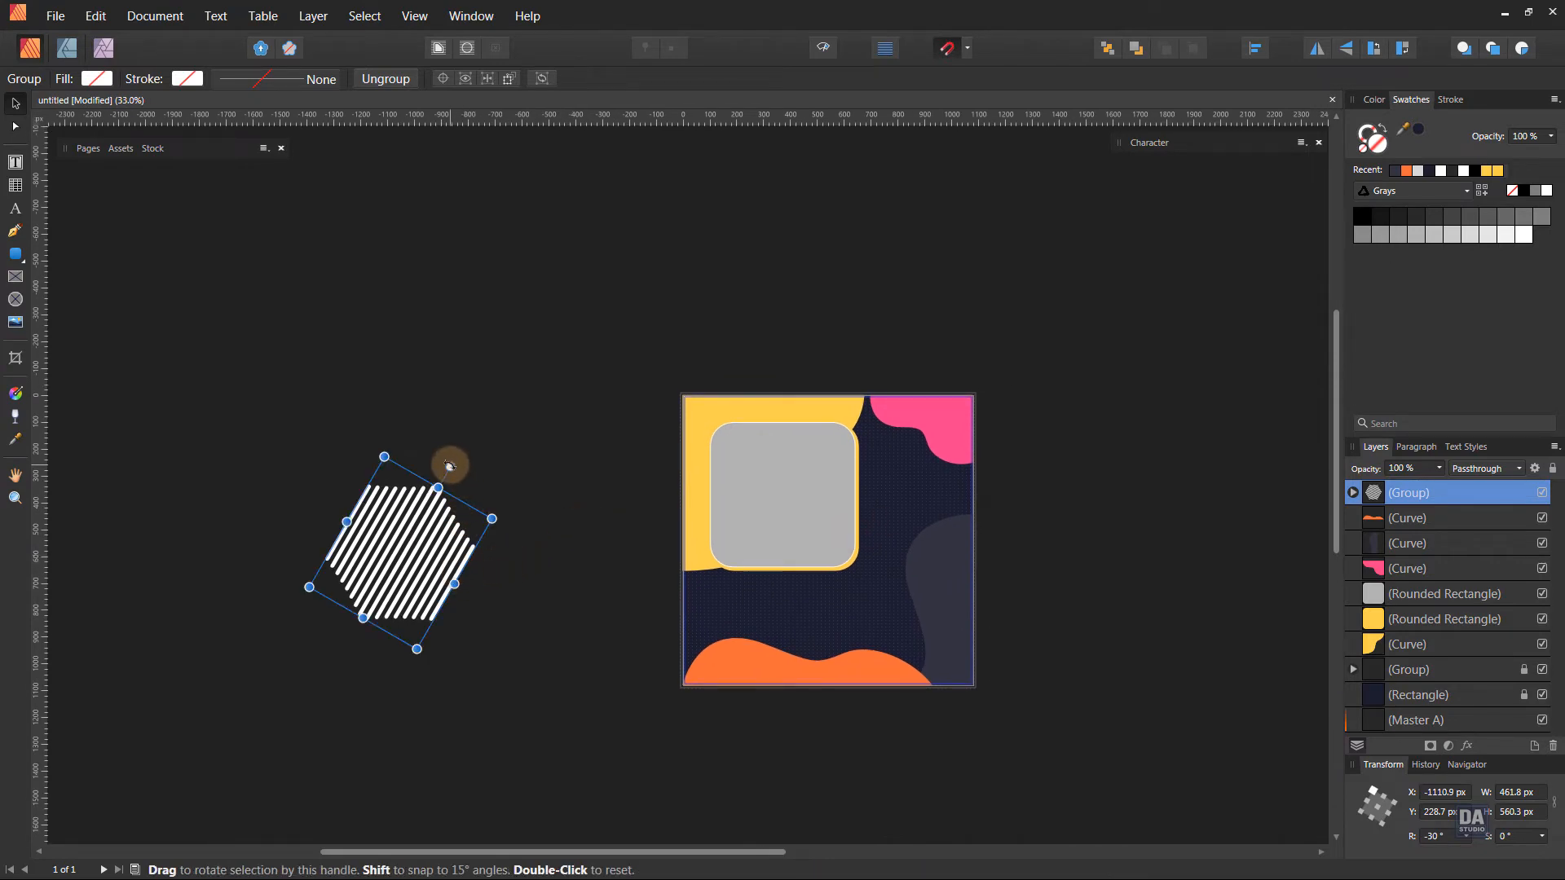
{"action": "mouse_move", "coordinate": [451, 465]}
{"action": "left_mouse_down"}
{"action": "mouse_move", "coordinate": [478, 479]}
{"action": "mouse_move", "coordinate": [471, 458]}
{"action": "left_mouse_up"}
Move the striped hexagon onto the page over the image frame's lower-right side and adjust its rotation to about -40°.
{"action": "left_click_drag", "start_coordinate": [407, 544], "coordinate": [873, 545]}
{"action": "key", "text": "ctrl+space"}
{"action": "left_click_drag", "start_coordinate": [964, 565], "coordinate": [1130, 540]}
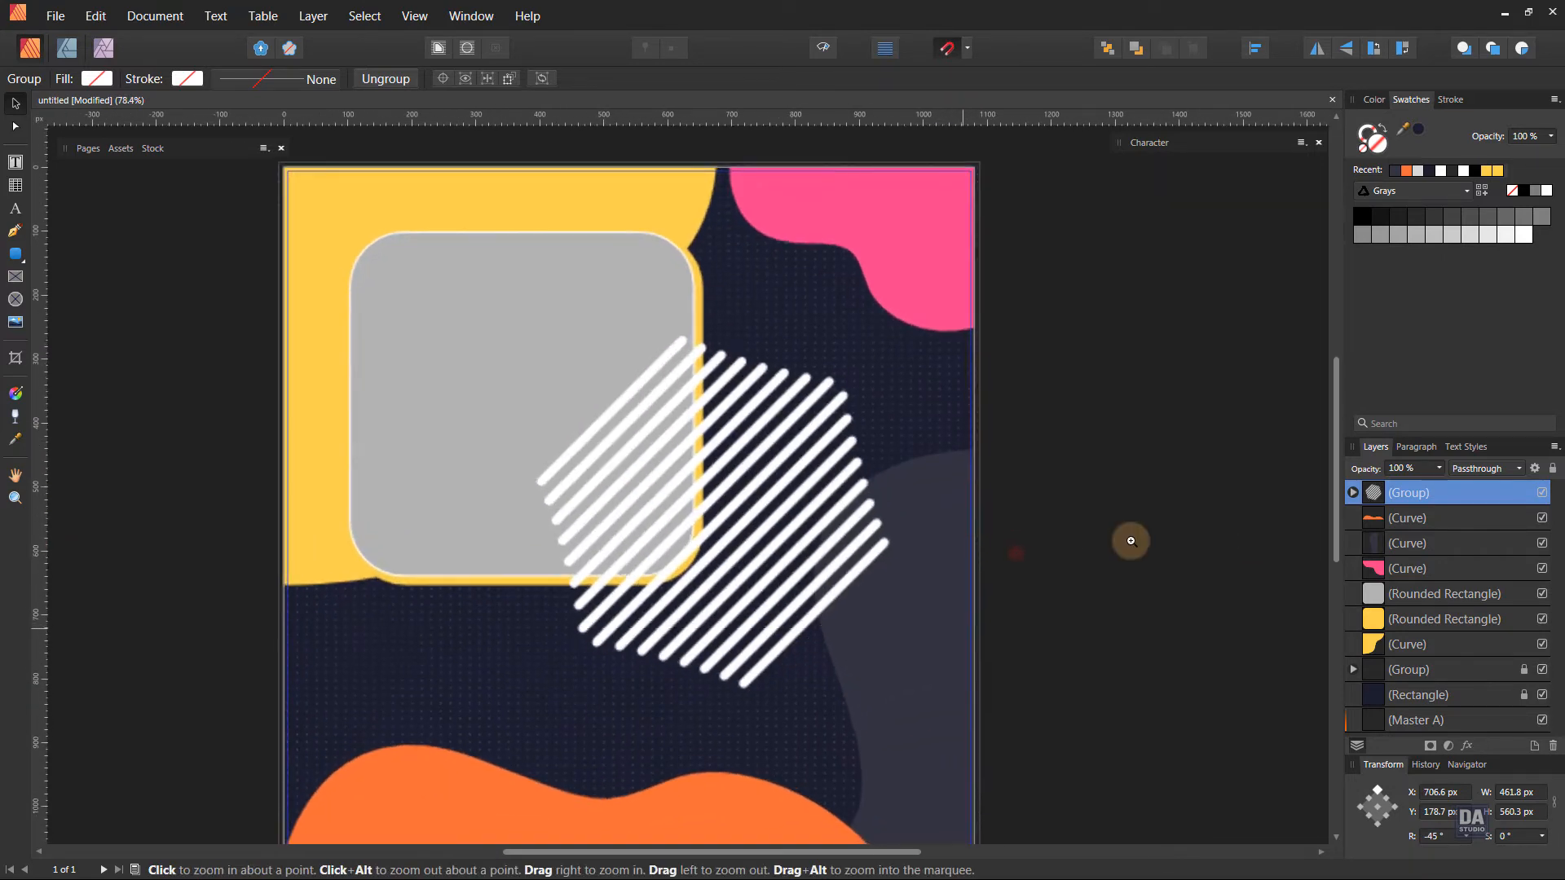
{"action": "left_click_drag", "start_coordinate": [957, 498], "coordinate": [959, 472]}
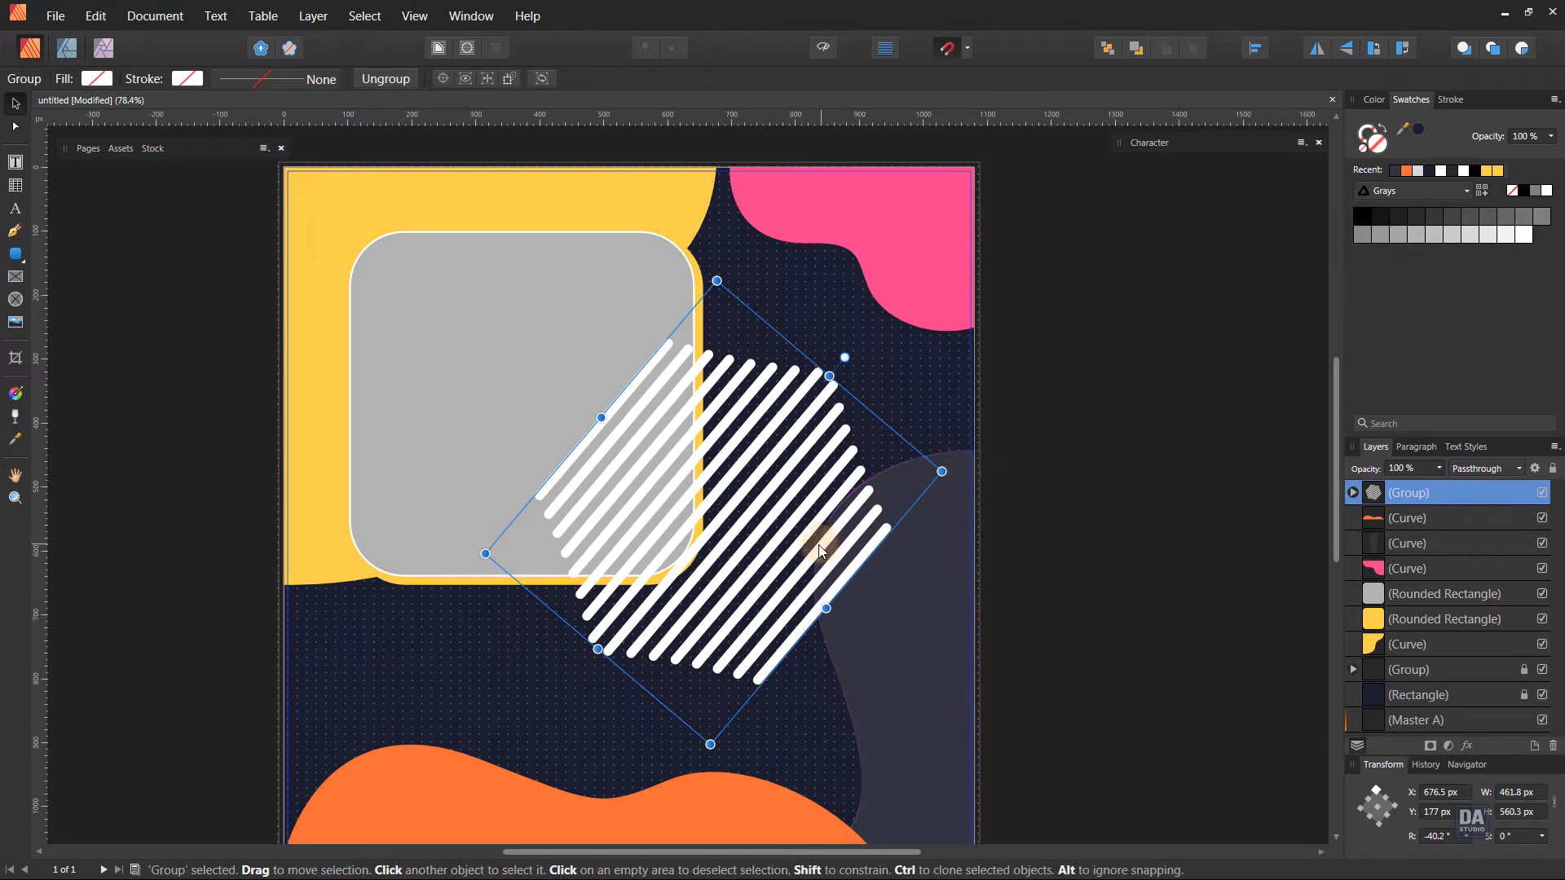
Send the striped hexagon behind the colored shapes, just above the dot pattern, and lower its opacity to 50 %.
{"action": "key", "text": "ctrl+bracketleft"}
{"action": "key", "text": "ctrl+bracketleft"}
{"action": "key", "text": "ctrl+bracketleft"}
{"action": "key", "text": "ctrl+bracketleft"}
{"action": "key", "text": "ctrl+bracketleft"}
{"action": "key", "text": "ctrl+bracketleft"}
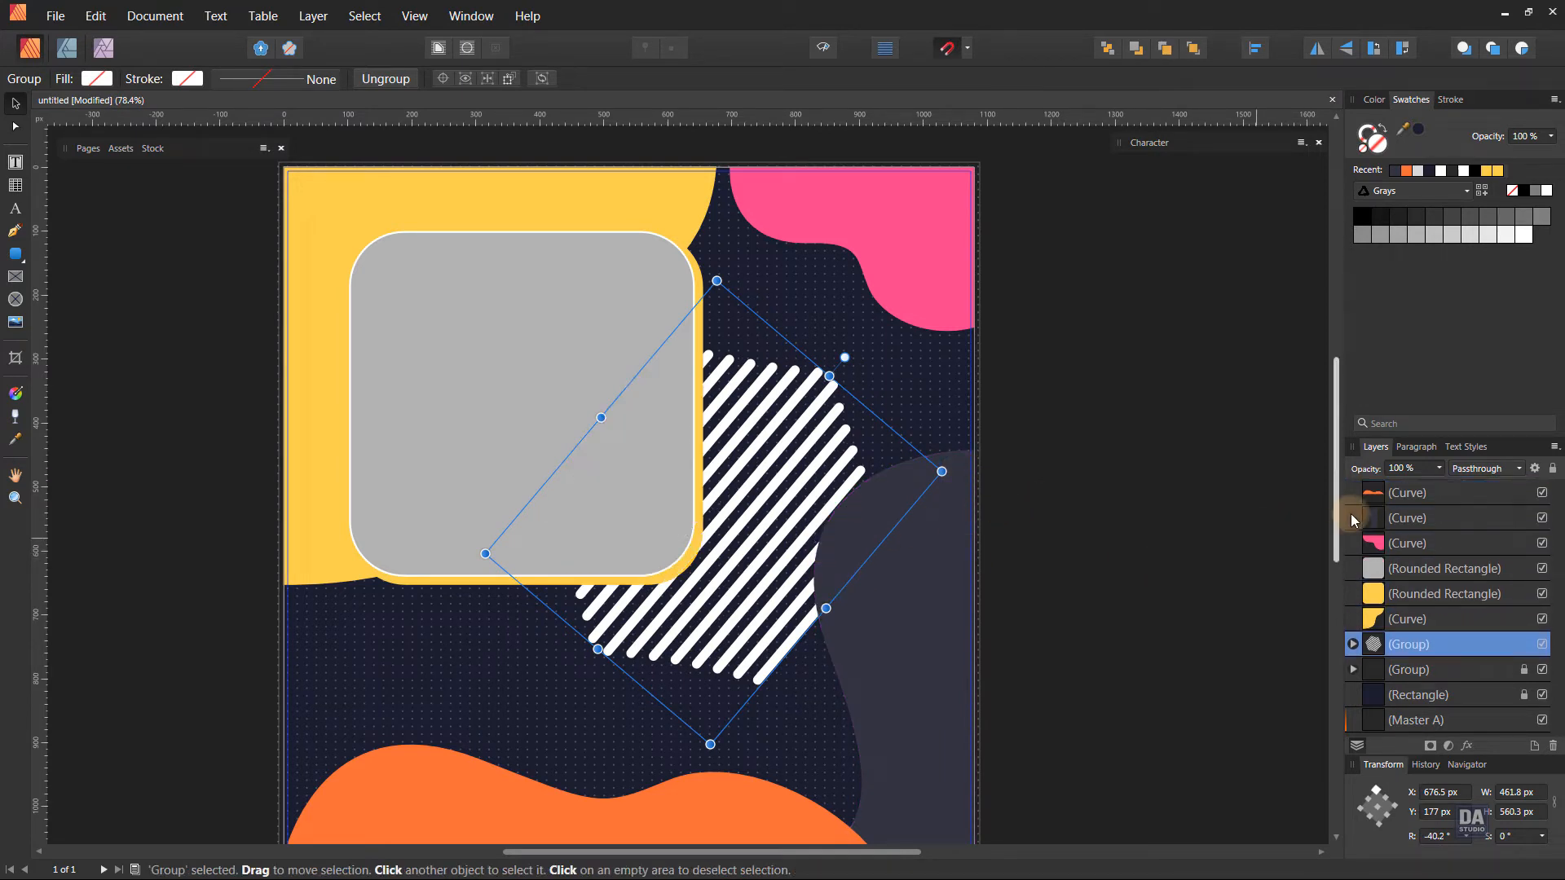
{"action": "left_click_drag", "start_coordinate": [1440, 483], "coordinate": [1368, 490]}
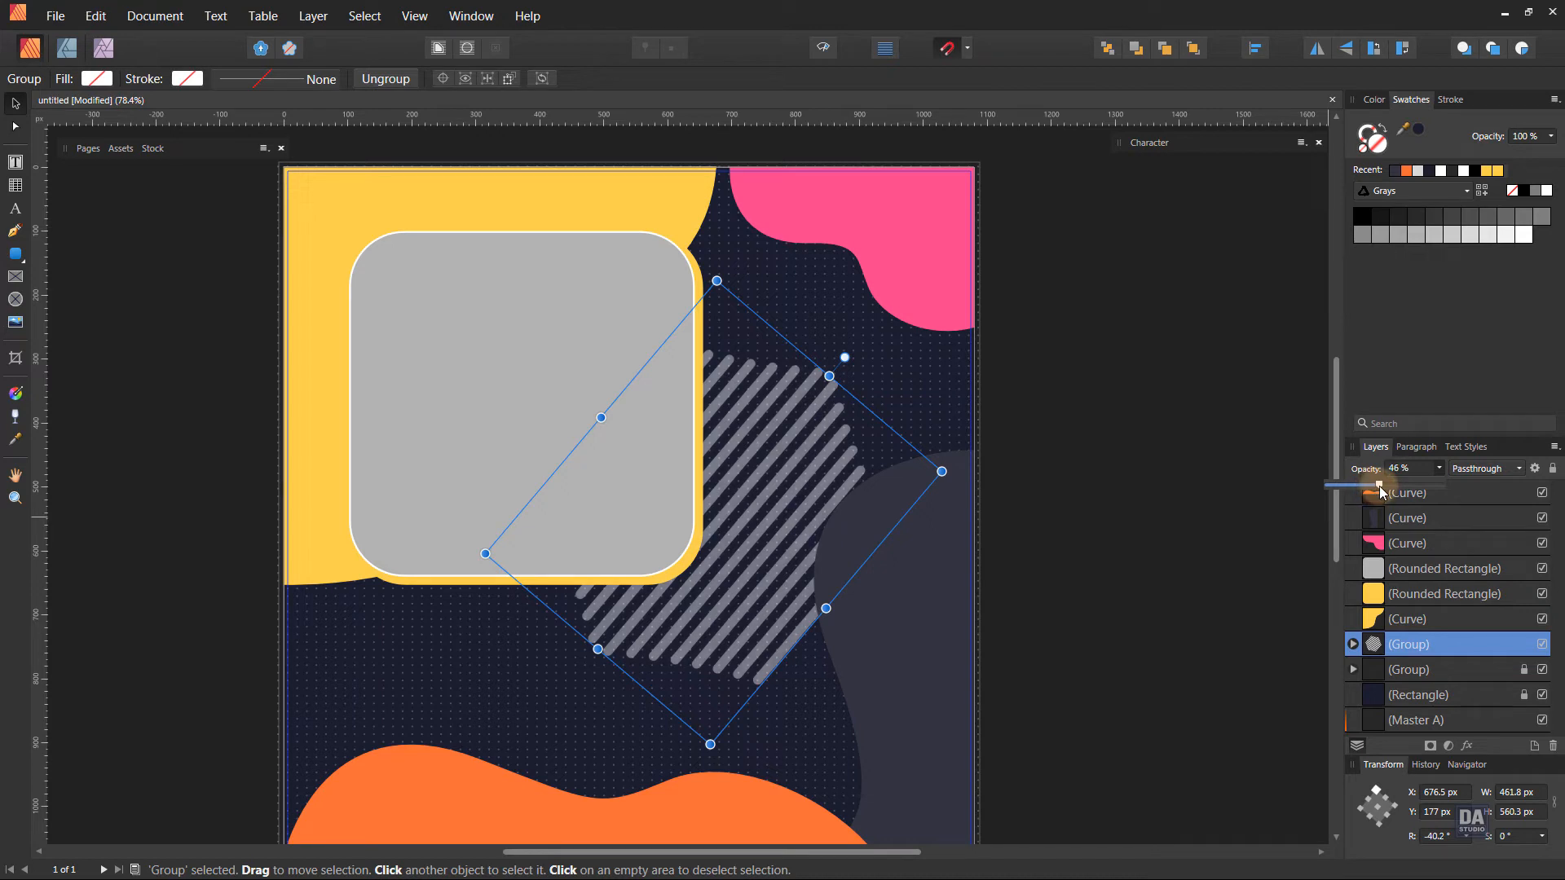
{"action": "left_click", "coordinate": [1110, 513]}
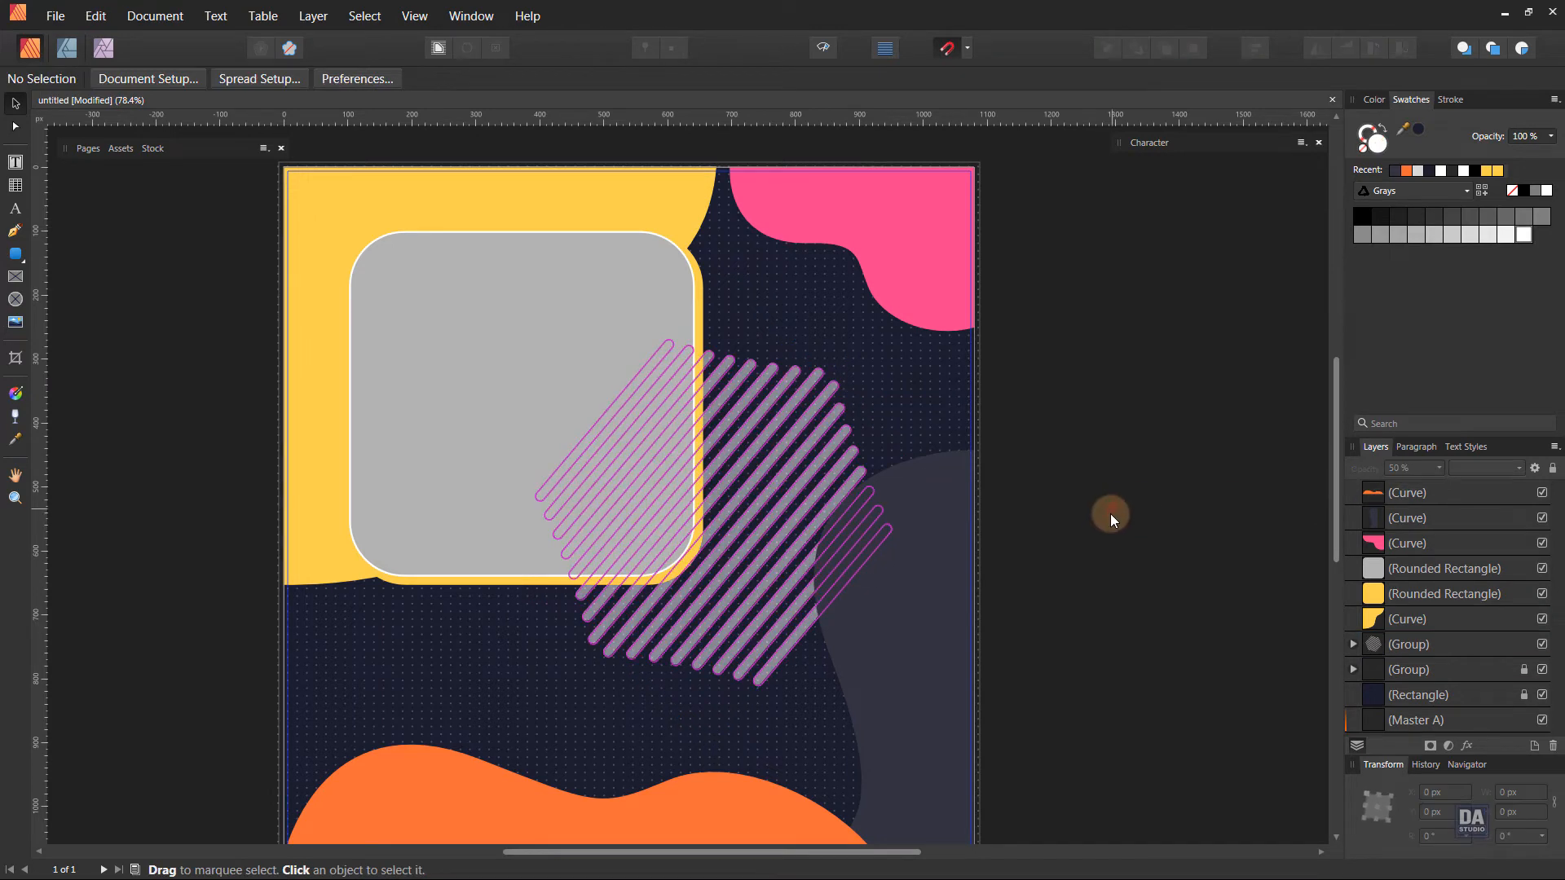
Add a two-line art text reading "CONCEPT OF BUSINESS" in the dark area below the image frame.
{"action": "key", "text": "z"}
{"action": "left_click", "coordinate": [1025, 520], "text": "alt"}
{"action": "mouse_move", "coordinate": [993, 525]}
{"action": "left_mouse_down"}
{"action": "mouse_move", "coordinate": [961, 521]}
{"action": "mouse_move", "coordinate": [982, 500]}
{"action": "left_mouse_up"}
{"action": "left_click_drag", "start_coordinate": [944, 575], "coordinate": [896, 534]}
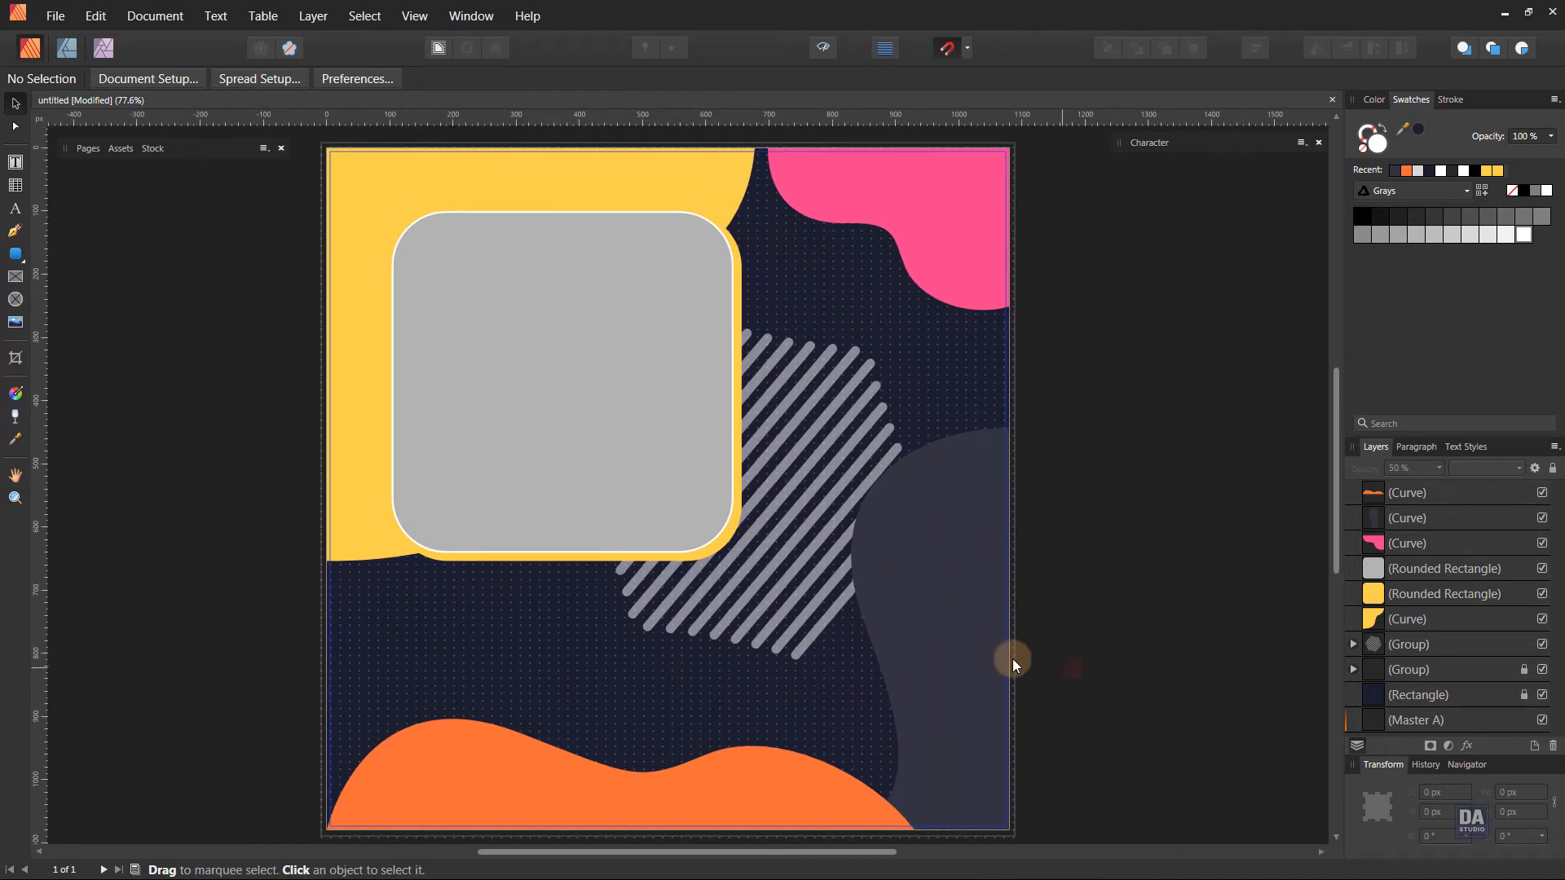
{"action": "left_click", "coordinate": [15, 208]}
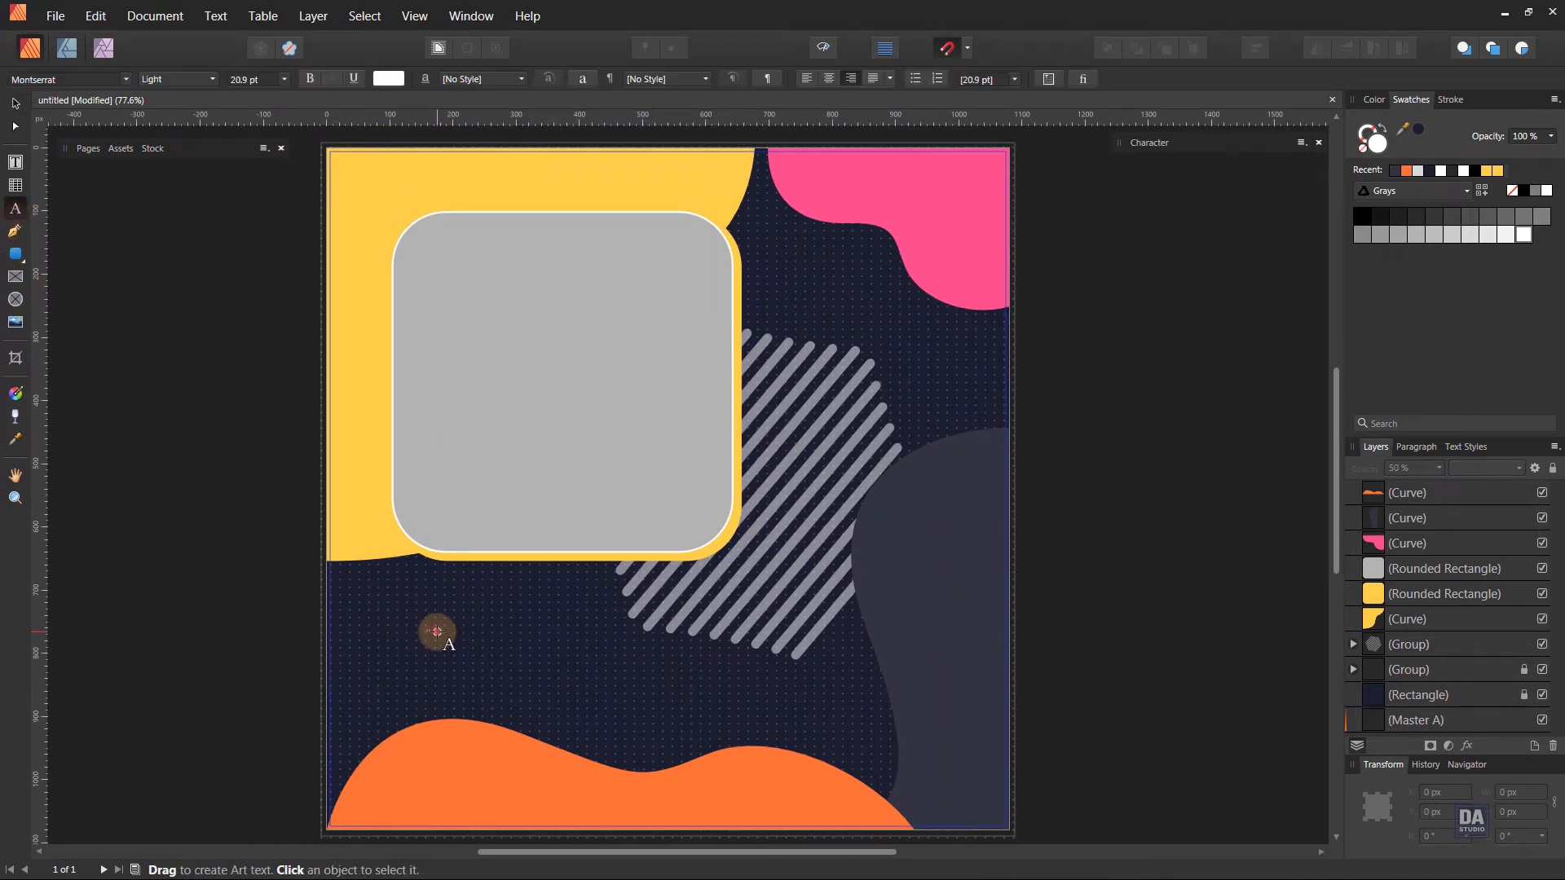
{"action": "left_click_drag", "start_coordinate": [438, 632], "coordinate": [546, 664]}
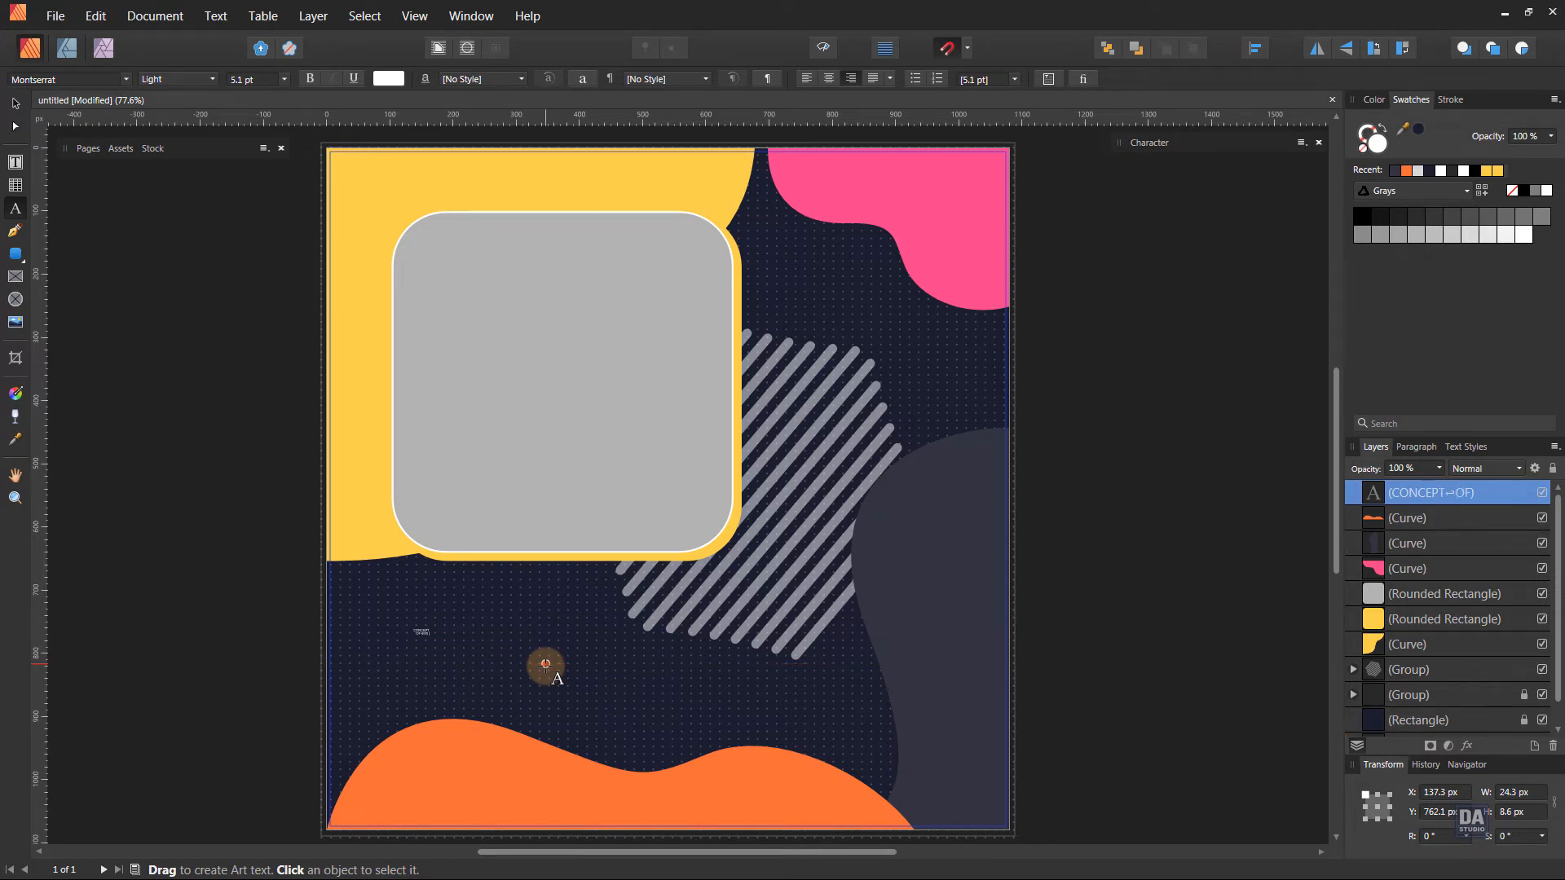
{"action": "left_click_drag", "start_coordinate": [545, 664], "coordinate": [41, 149]}
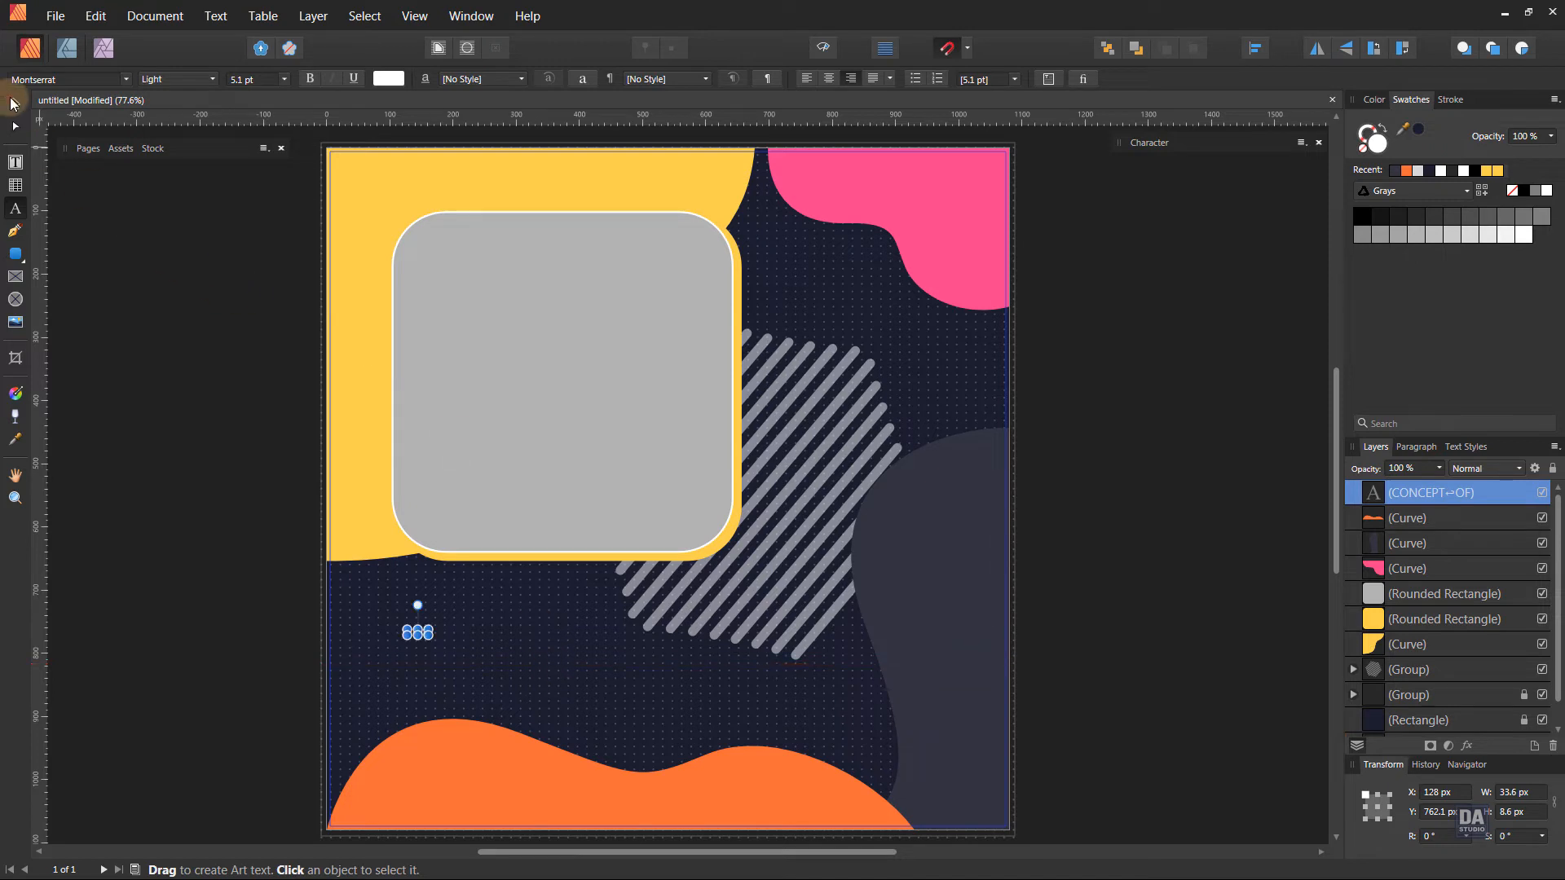
Left-align the title text and enlarge it to about 372 × 96 px below the image frame.
{"action": "left_click", "coordinate": [14, 103]}
{"action": "left_click_drag", "start_coordinate": [431, 633], "coordinate": [659, 742]}
{"action": "left_click_drag", "start_coordinate": [501, 671], "coordinate": [483, 662]}
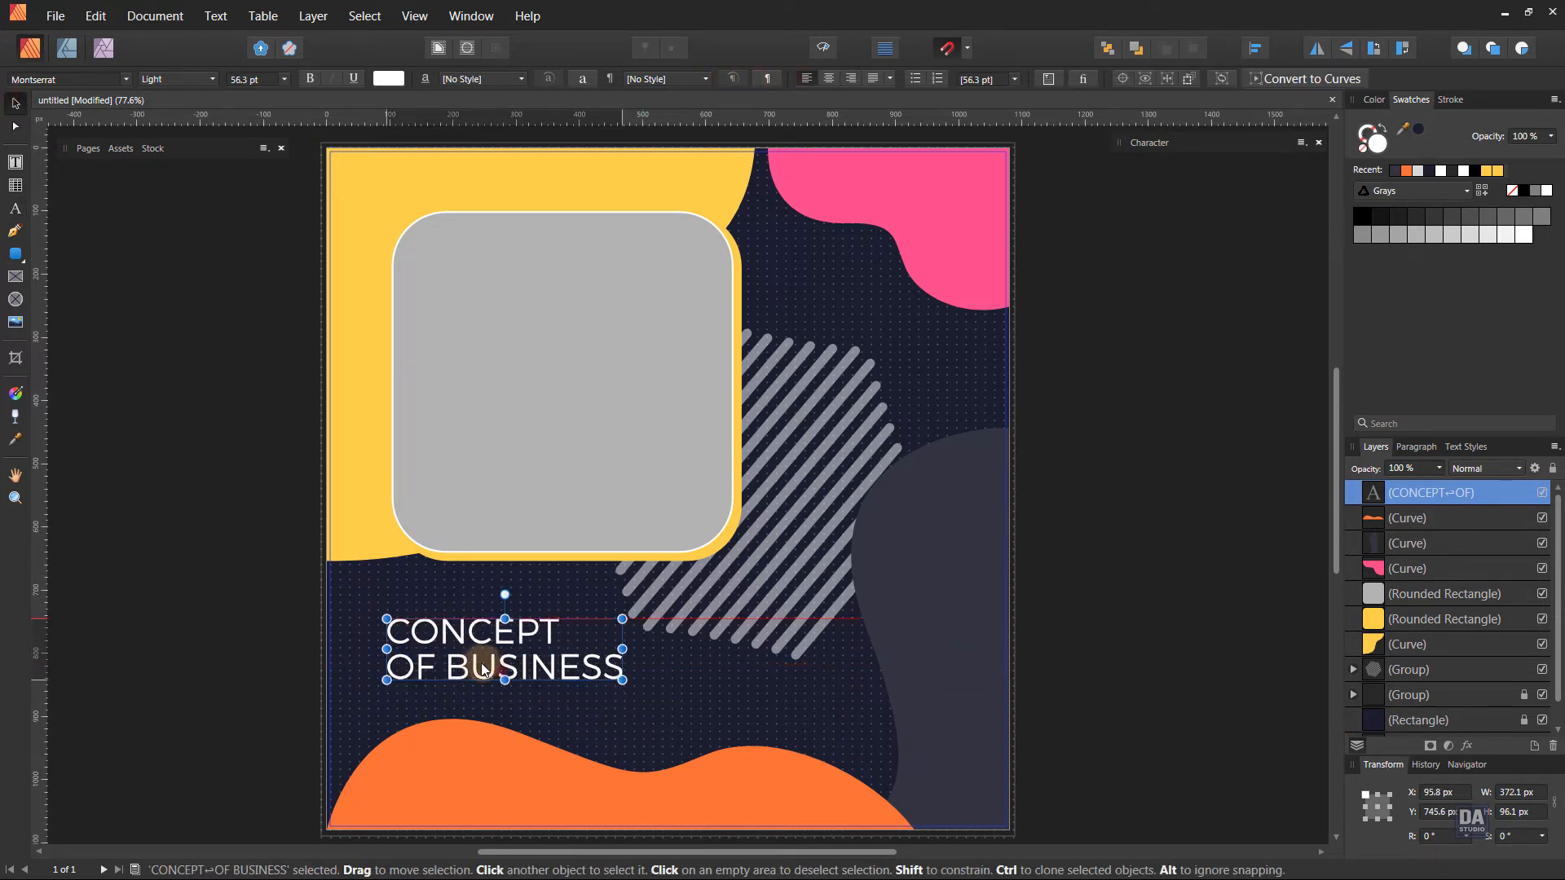
Change the title's font to Bebas Neue and enlarge the text to about 298 × 136 px.
{"action": "left_click", "coordinate": [85, 81]}
{"action": "type", "text": "beb"}
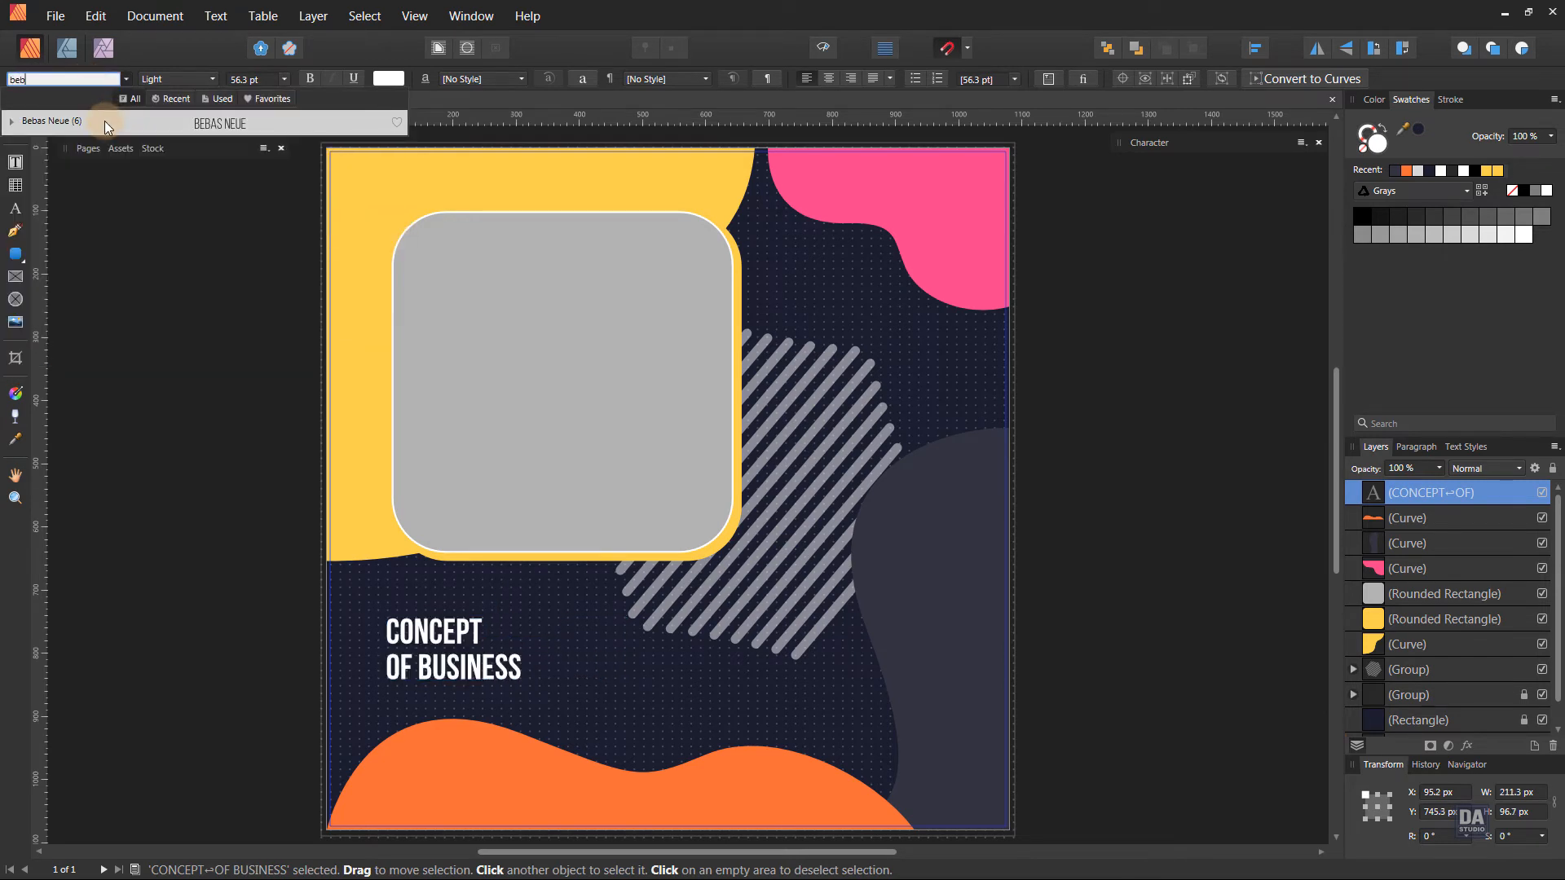
{"action": "left_click", "coordinate": [105, 120]}
{"action": "mouse_move", "coordinate": [520, 681]}
{"action": "left_mouse_down"}
{"action": "mouse_move", "coordinate": [602, 701]}
{"action": "mouse_move", "coordinate": [575, 705]}
{"action": "mouse_move", "coordinate": [522, 670]}
{"action": "left_mouse_up"}
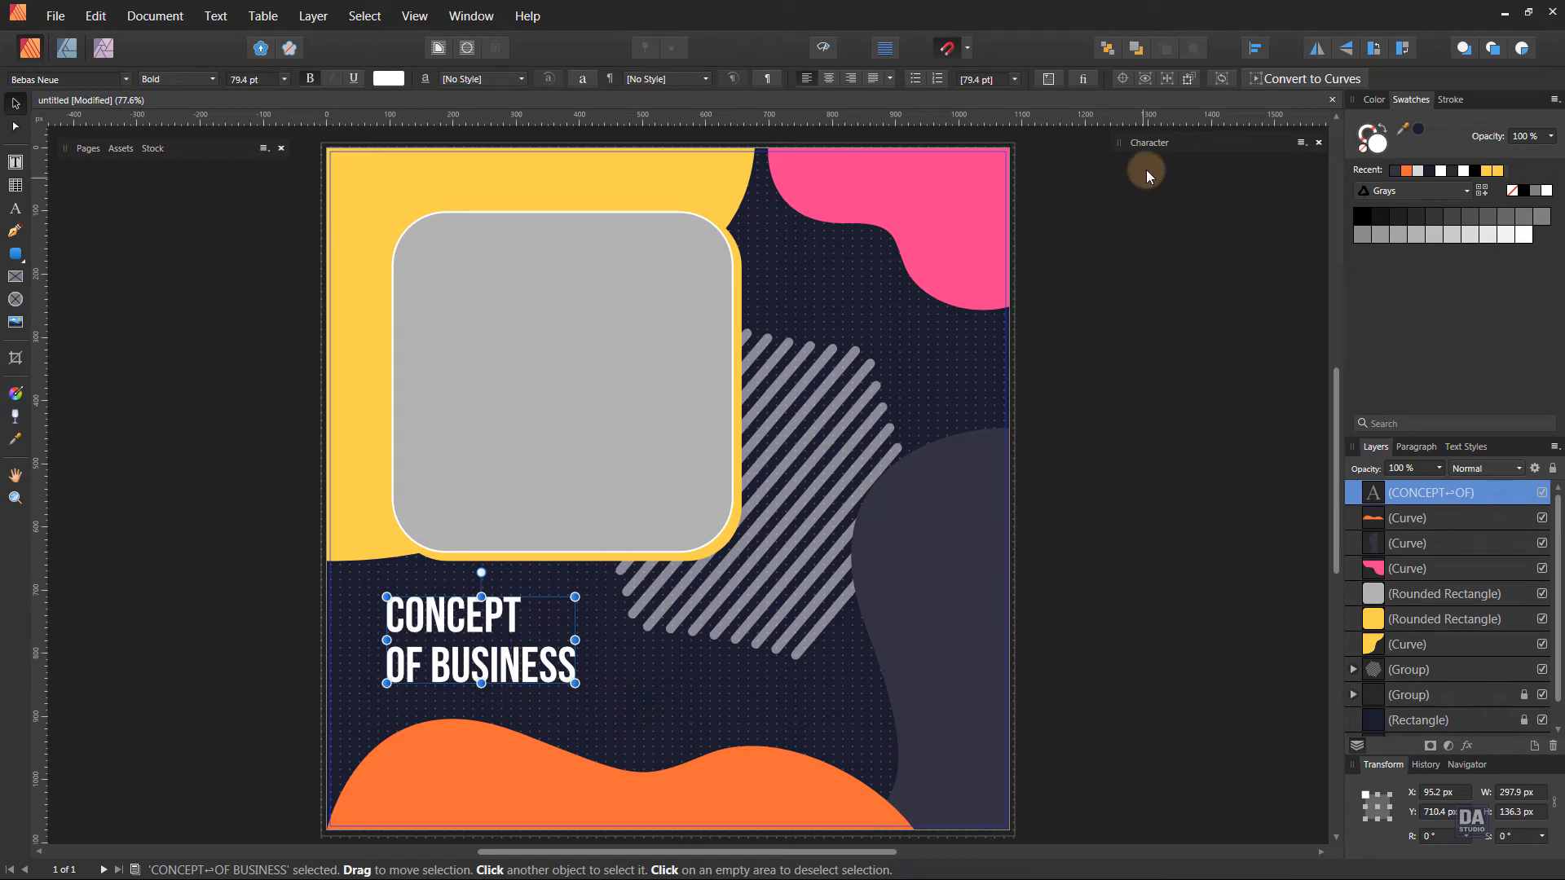
Tighten the title's line spacing with a leading override of 70.4 pt.
{"action": "left_click", "coordinate": [1149, 143]}
{"action": "scroll", "coordinate": [1166, 387], "scroll_direction": "down", "scroll_amount": 7}
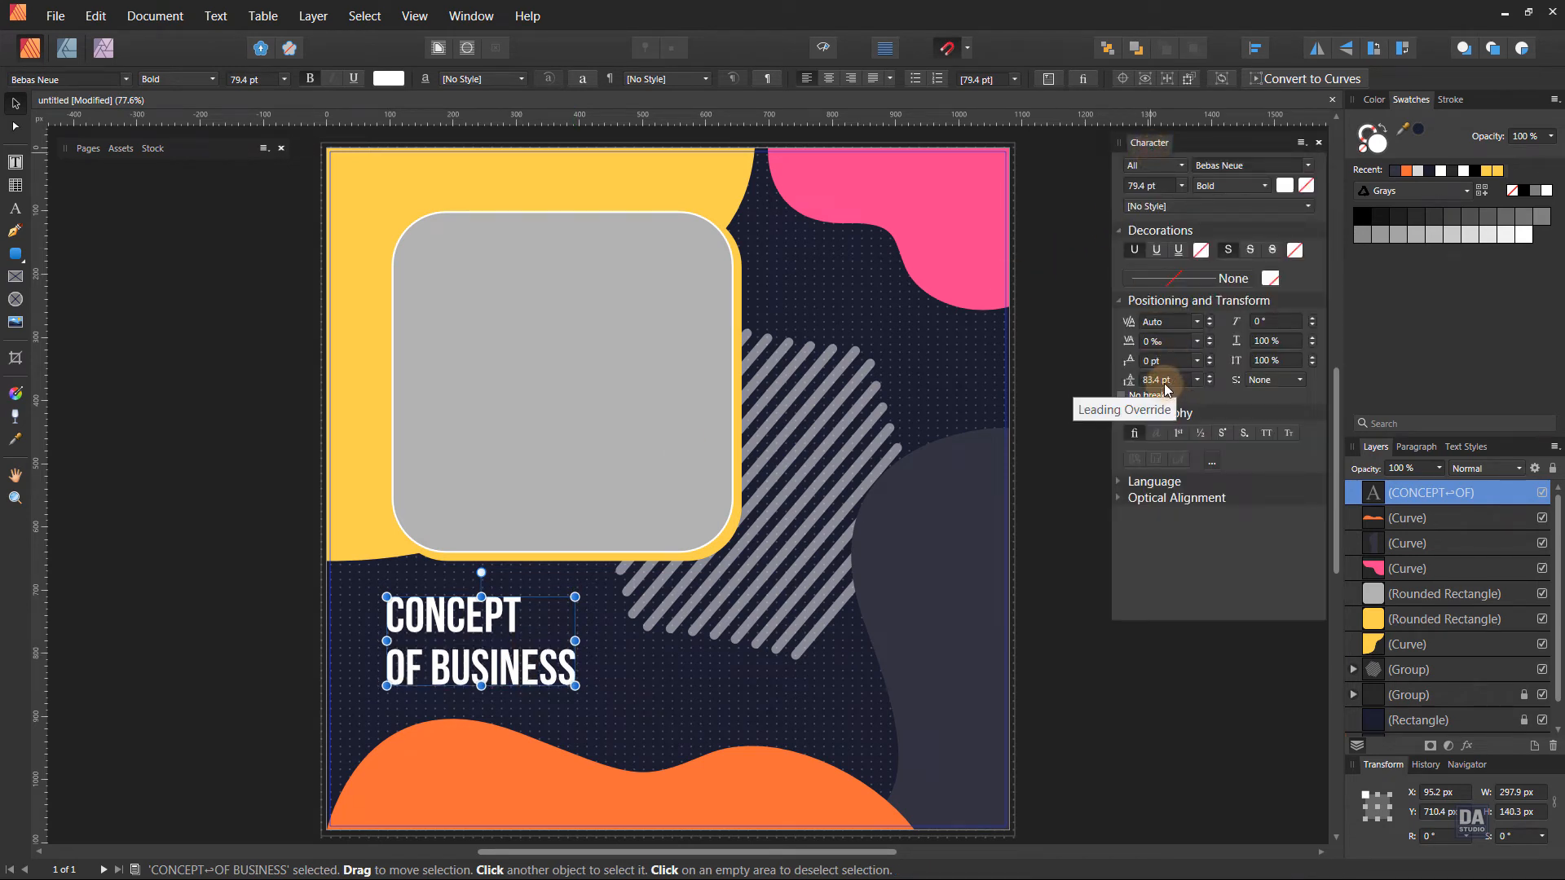
{"action": "scroll", "coordinate": [1167, 386], "scroll_direction": "down", "scroll_amount": 2}
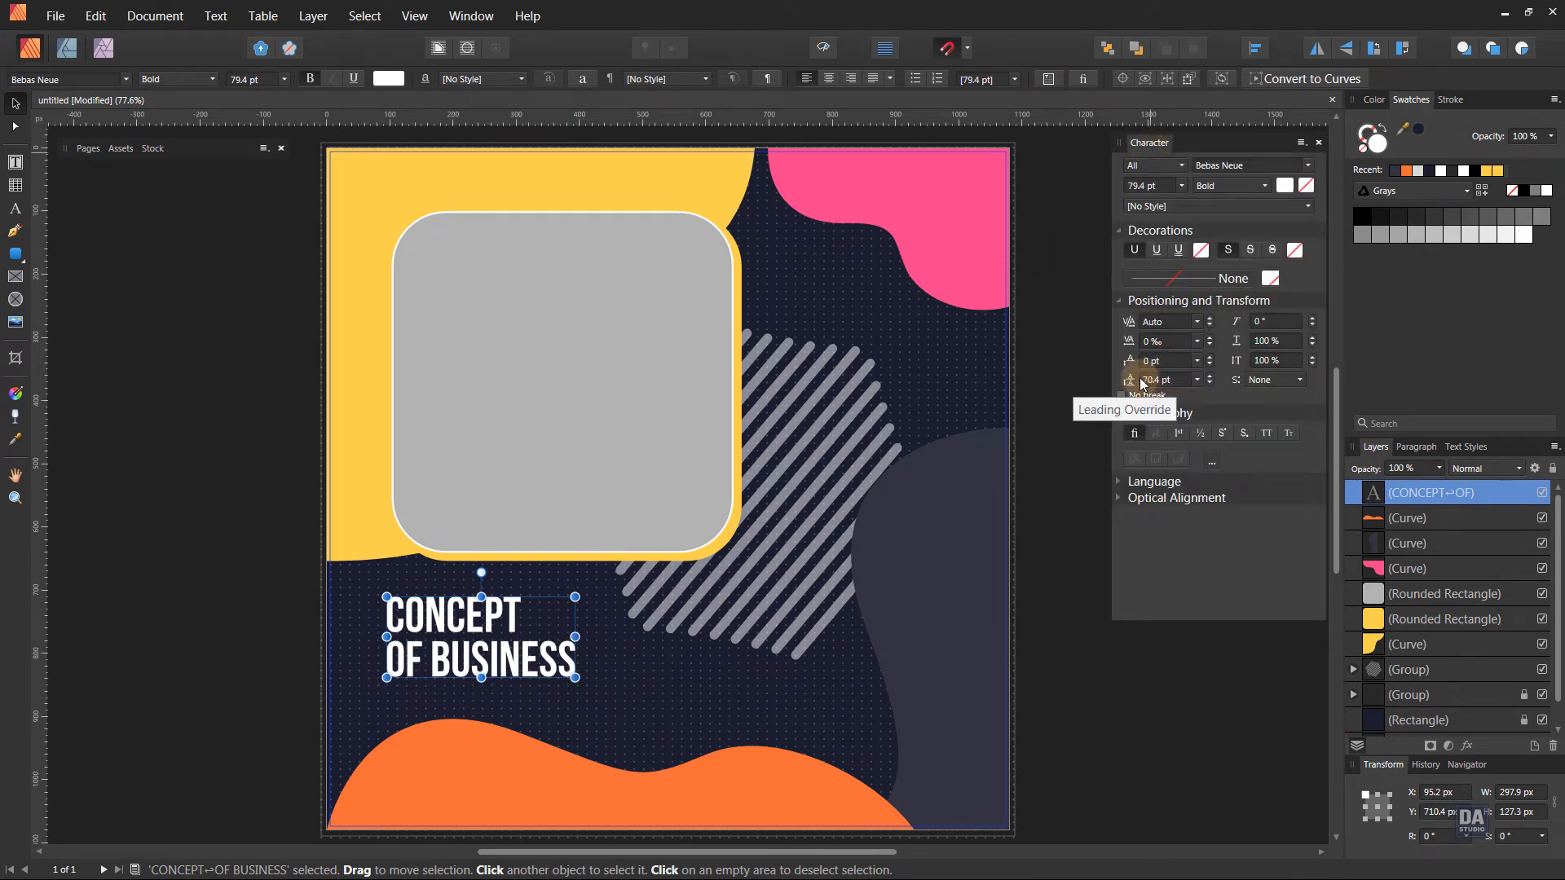
Set the title's font weight to Regular and enlarge the text to about 340 × 149 px.
{"action": "left_click", "coordinate": [151, 78]}
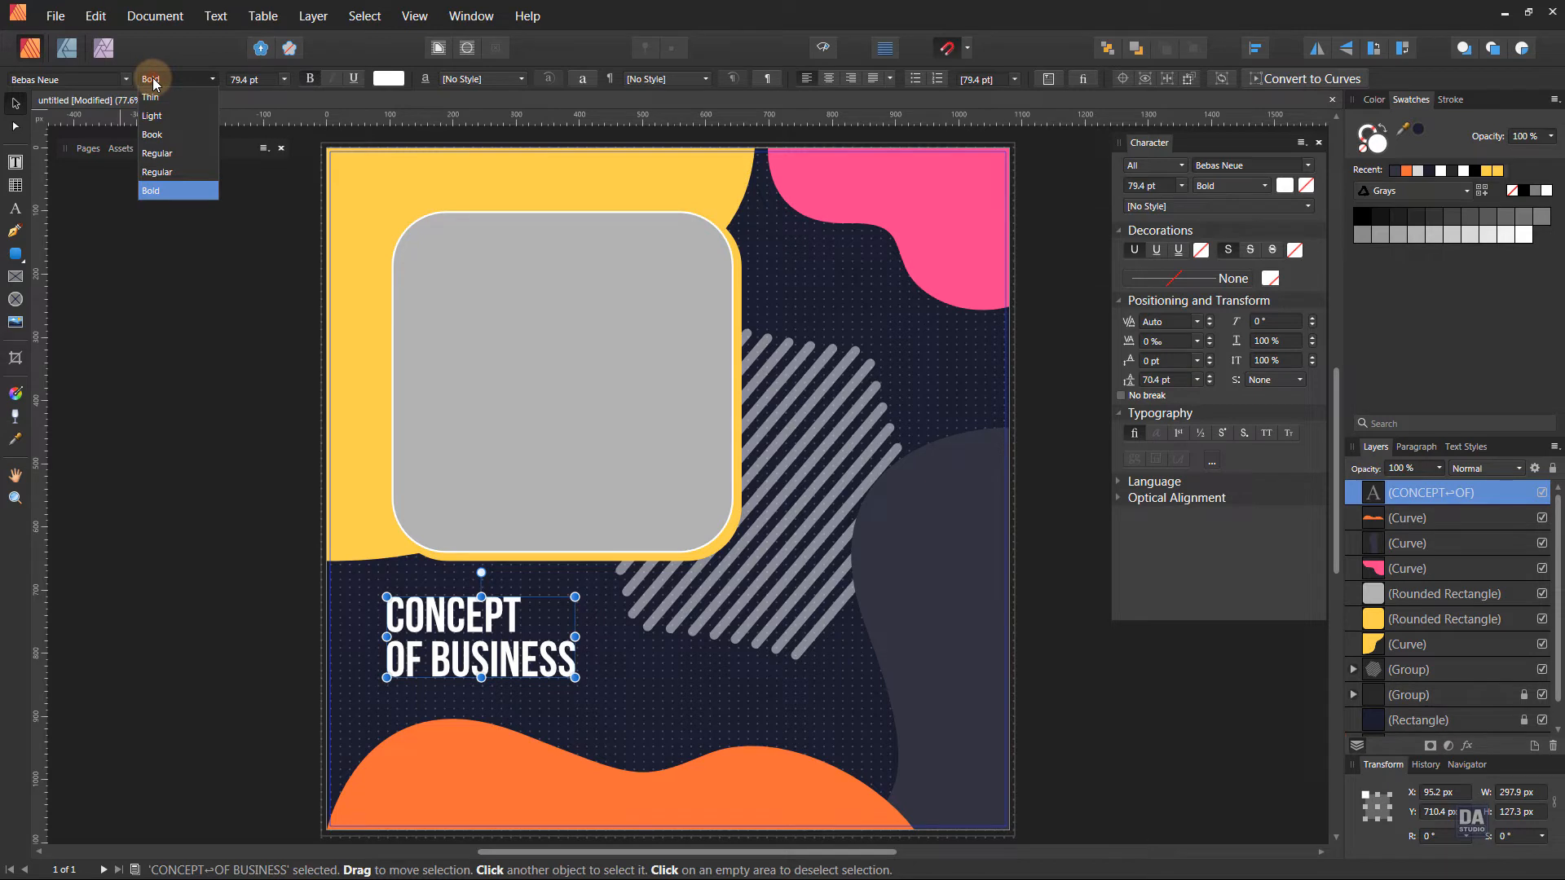
{"action": "left_click", "coordinate": [157, 153]}
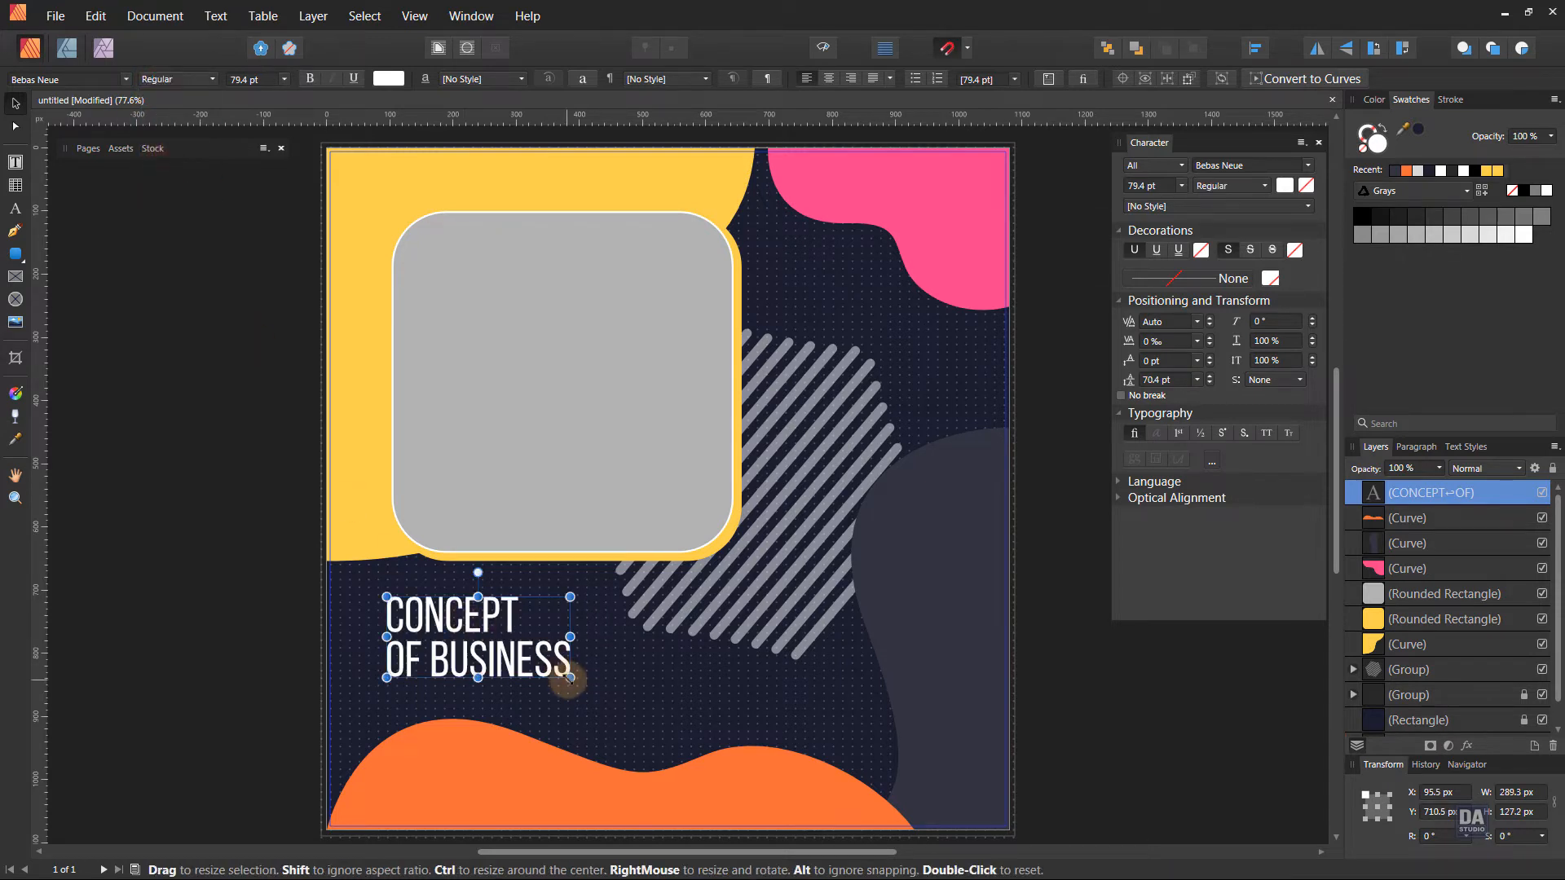
{"action": "left_click_drag", "start_coordinate": [569, 677], "coordinate": [602, 679]}
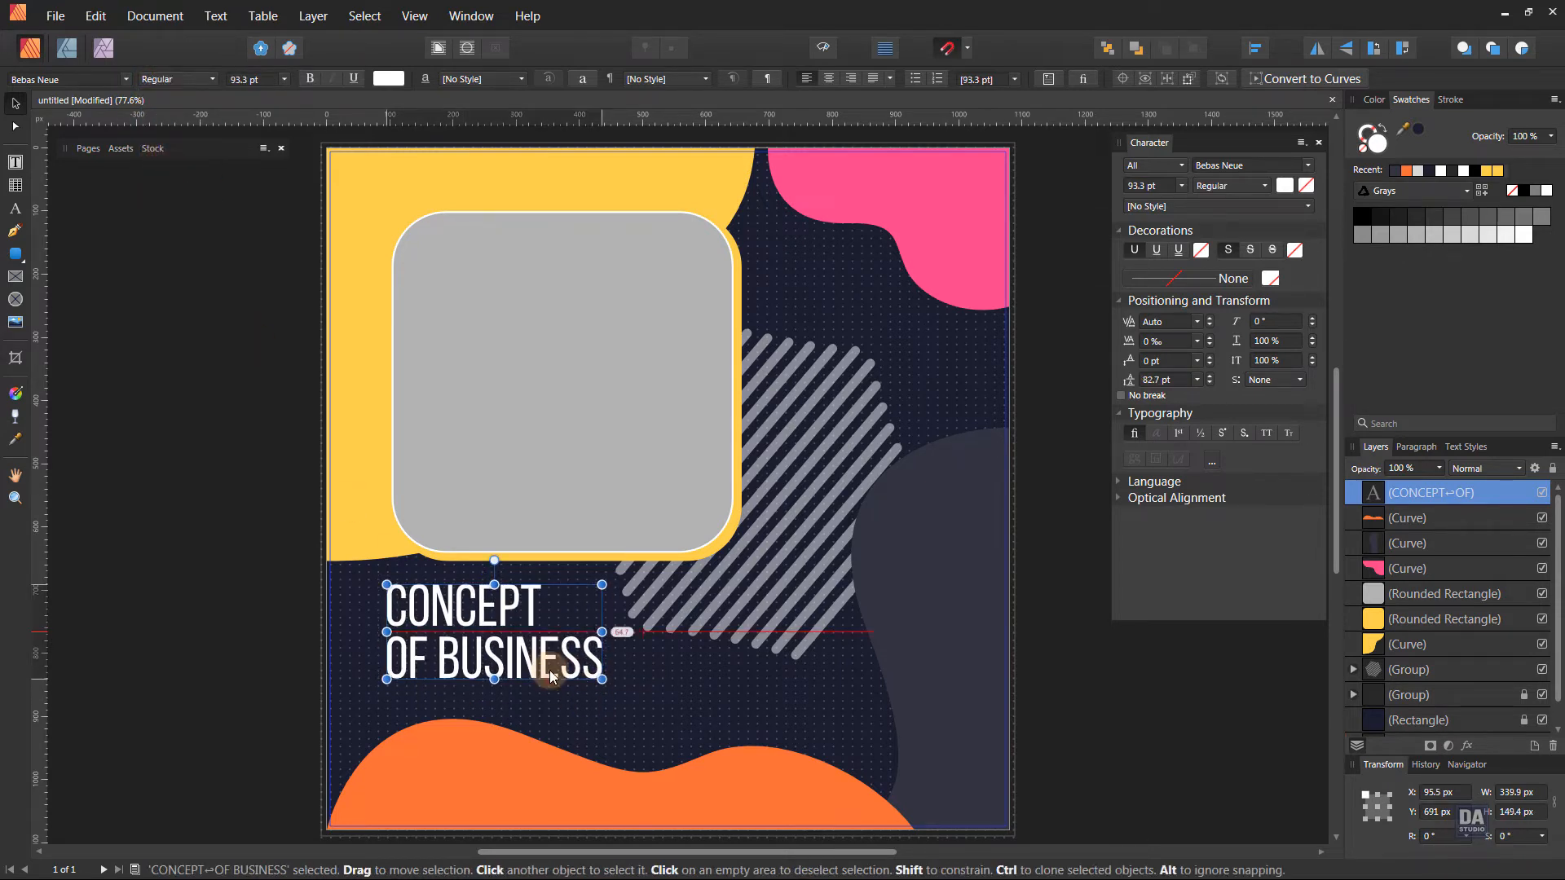
Recolor the word "BUSINESS" in the title to yellow and deselect the text.
{"action": "double_click", "coordinate": [440, 661]}
{"action": "left_click_drag", "start_coordinate": [439, 660], "coordinate": [595, 664]}
{"action": "left_click", "coordinate": [1497, 172]}
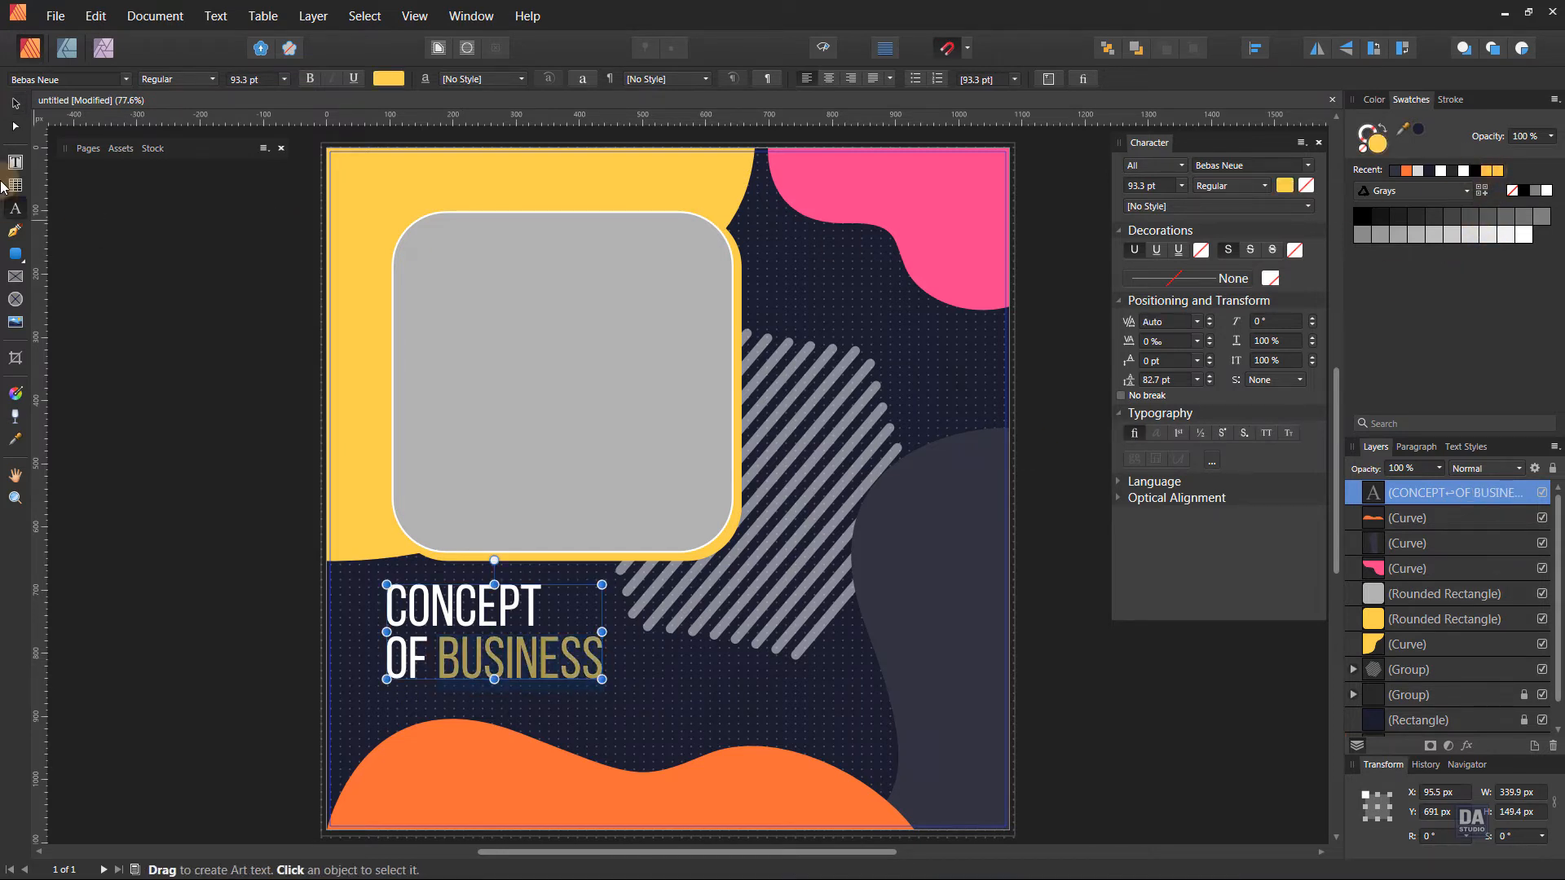
{"action": "left_click", "coordinate": [16, 104]}
{"action": "left_click", "coordinate": [160, 301]}
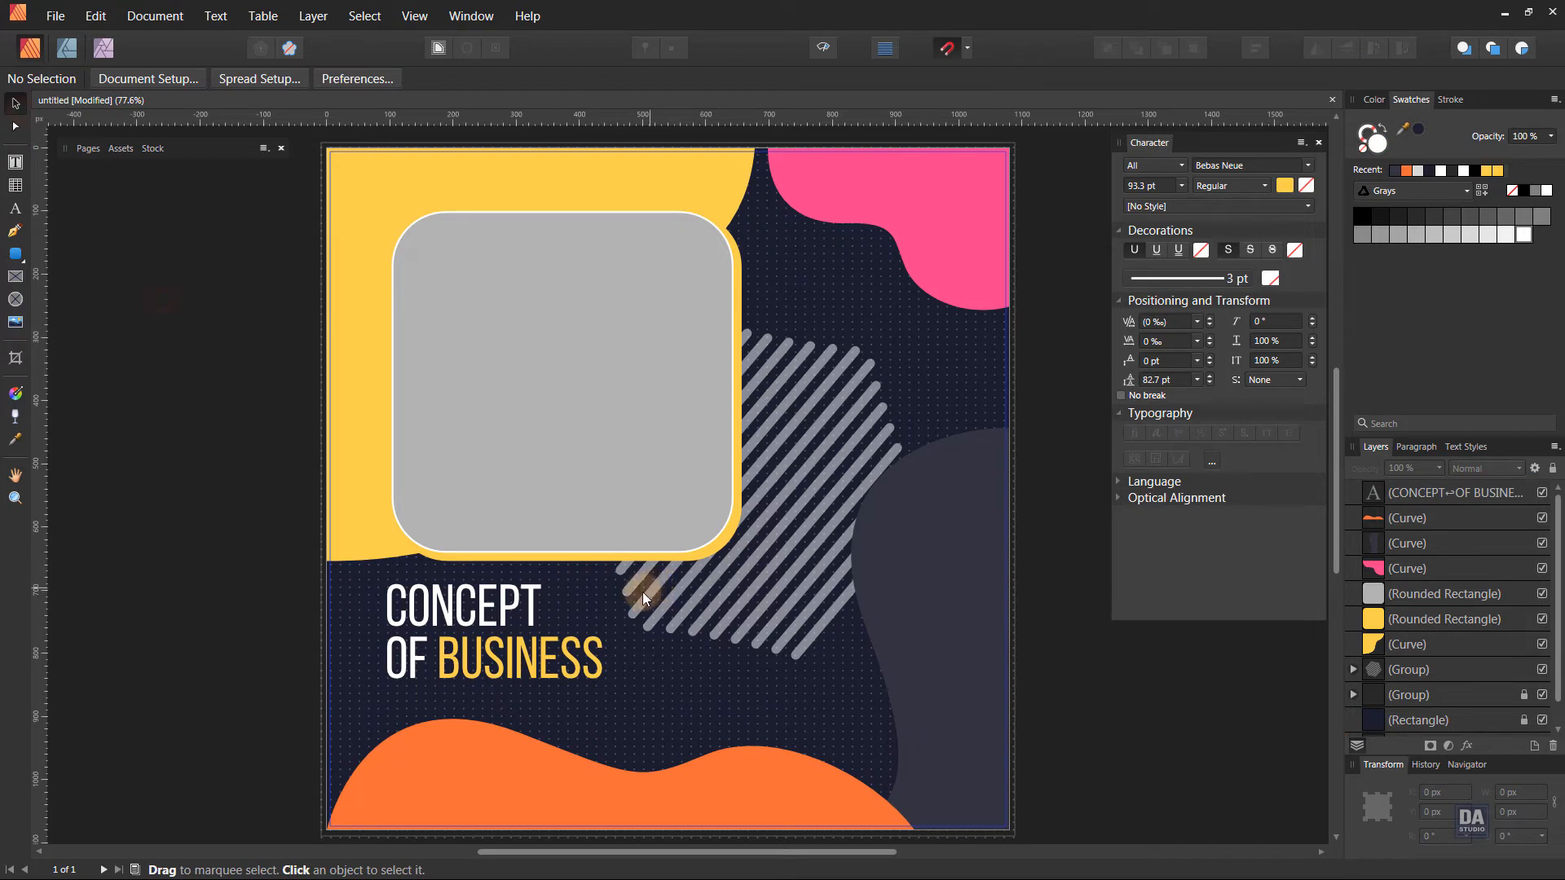
Duplicate the title text and place the copy over the striped hexagon and the grey wavy shape.
{"action": "left_click", "coordinate": [473, 663]}
{"action": "left_click_drag", "start_coordinate": [437, 655], "coordinate": [854, 549]}
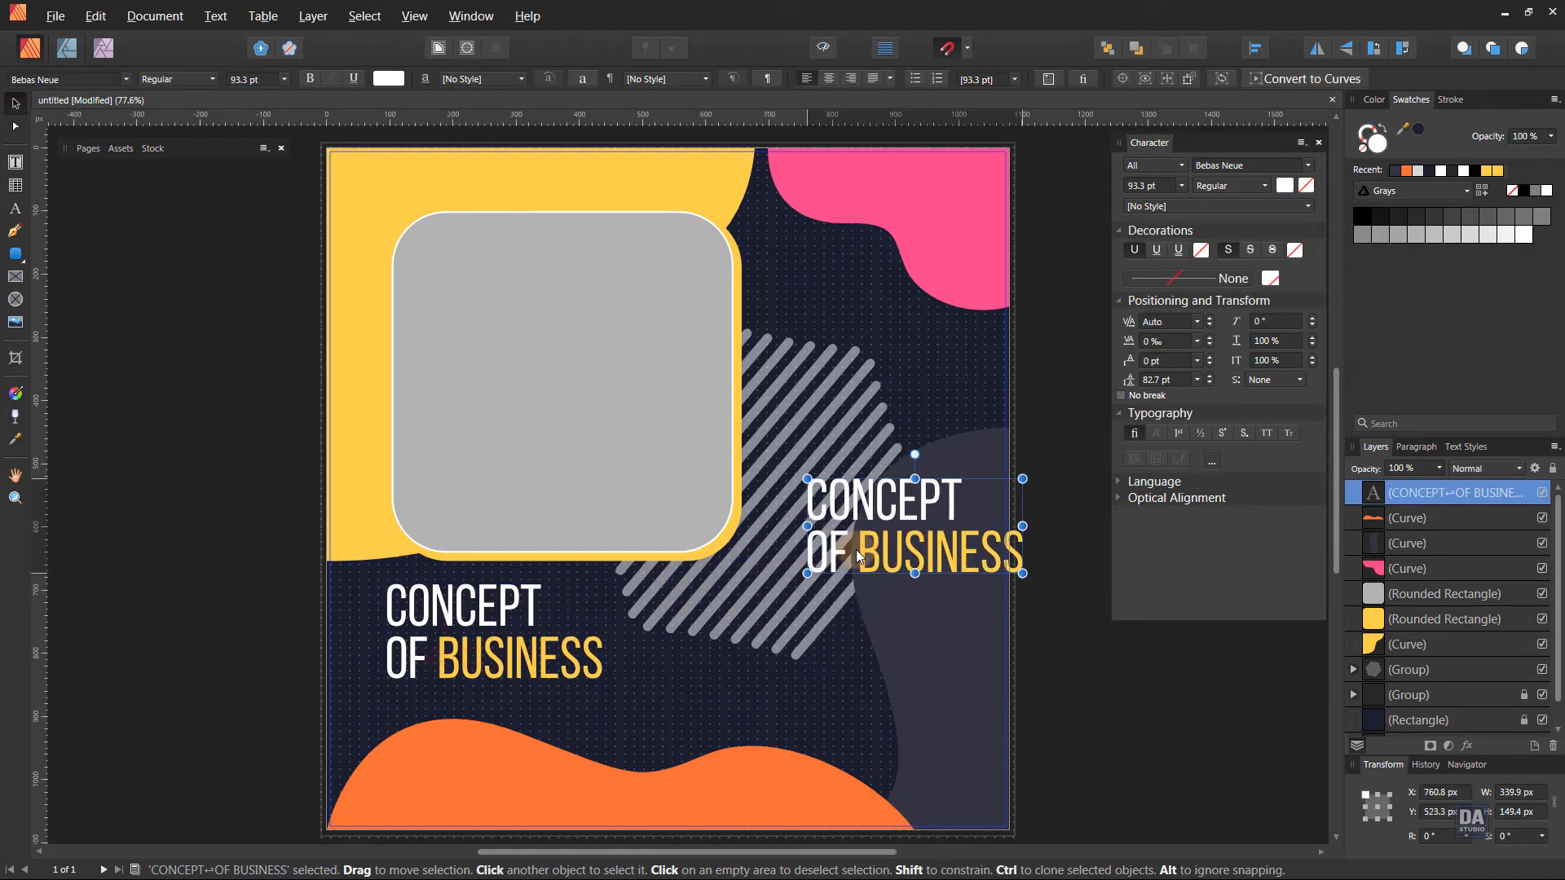
{"action": "left_click_drag", "start_coordinate": [895, 614], "coordinate": [793, 604]}
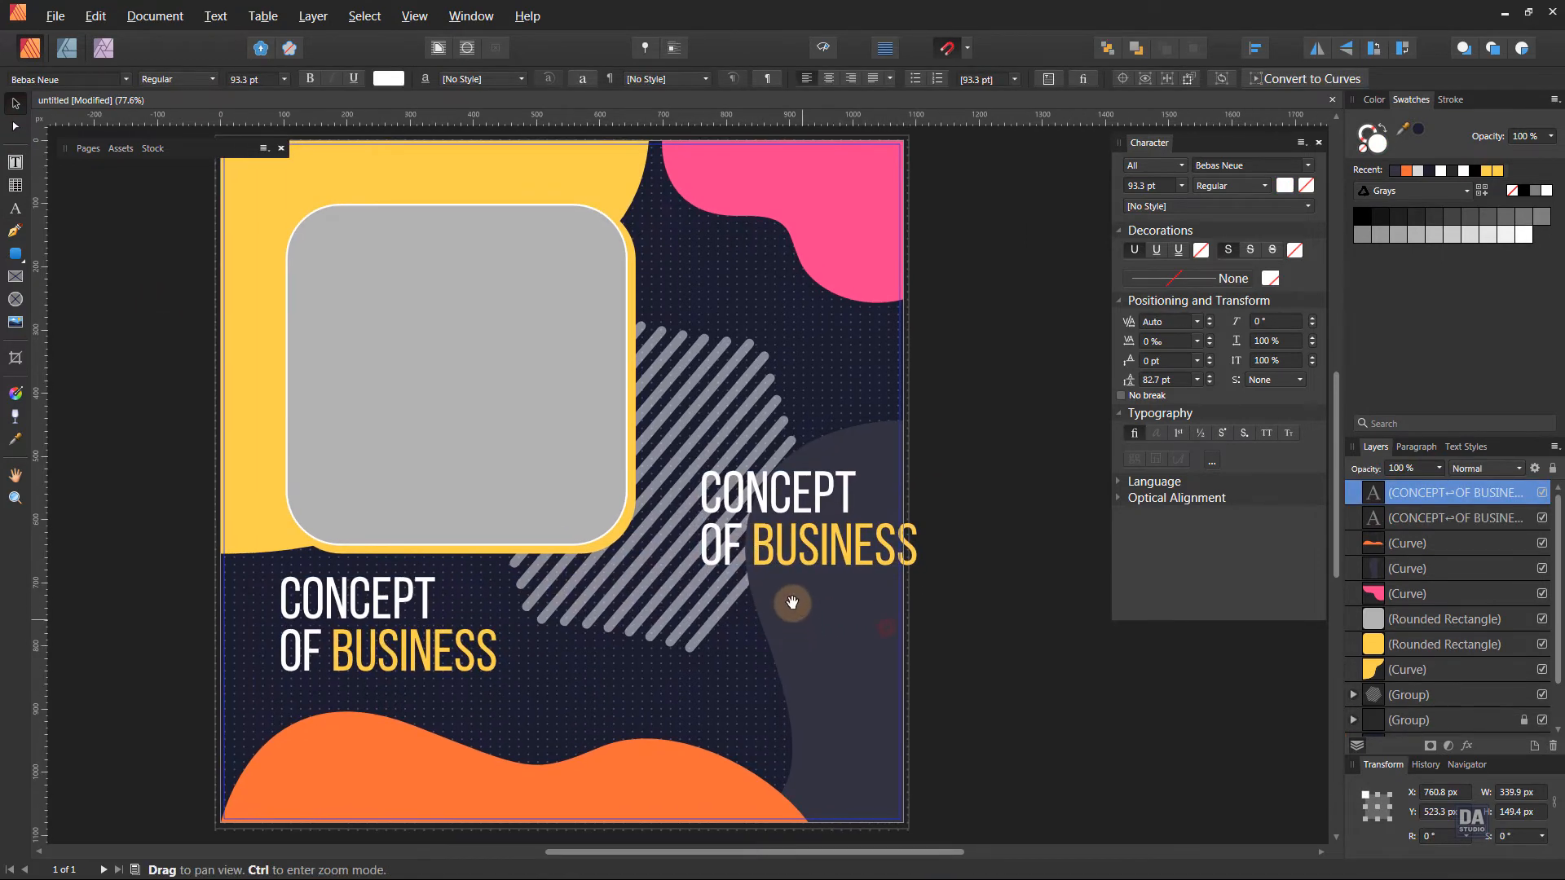
Replace the copied title's wording with the three lines "Share Your", "IDEAS With" and "WORLD".
{"action": "triple_click", "coordinate": [793, 543]}
{"action": "key", "text": "ctrl+a"}
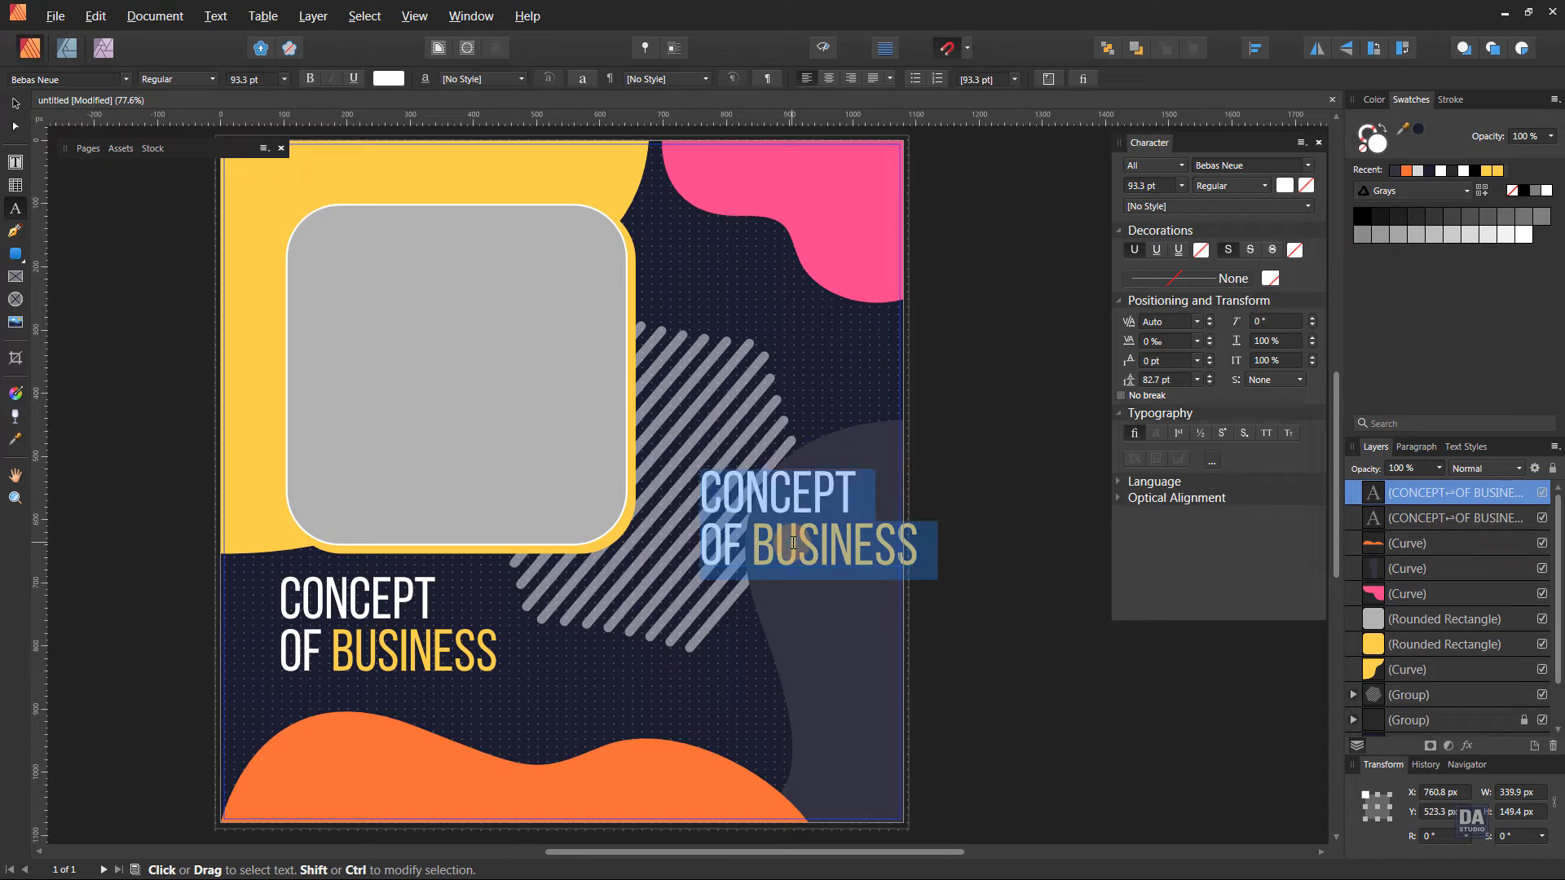
{"action": "type", "text": "SH"}
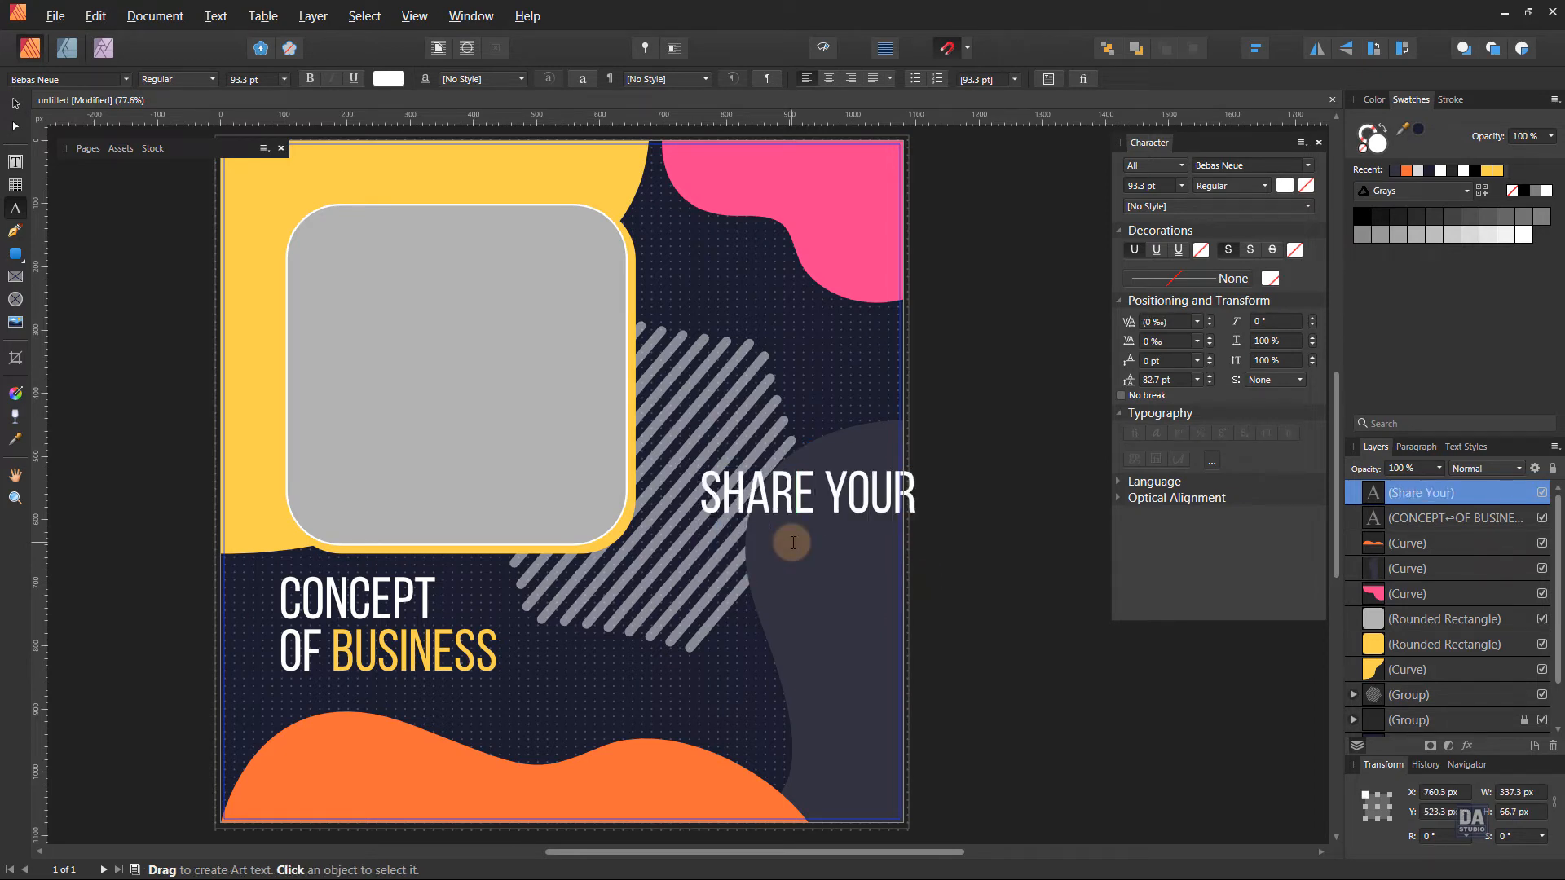
{"action": "type", "text": "are Your"}
{"action": "key", "text": "Return"}
{"action": "key", "text": "BackSpace"}
{"action": "key", "text": "BackSpace"}
{"action": "key", "text": "BackSpace"}
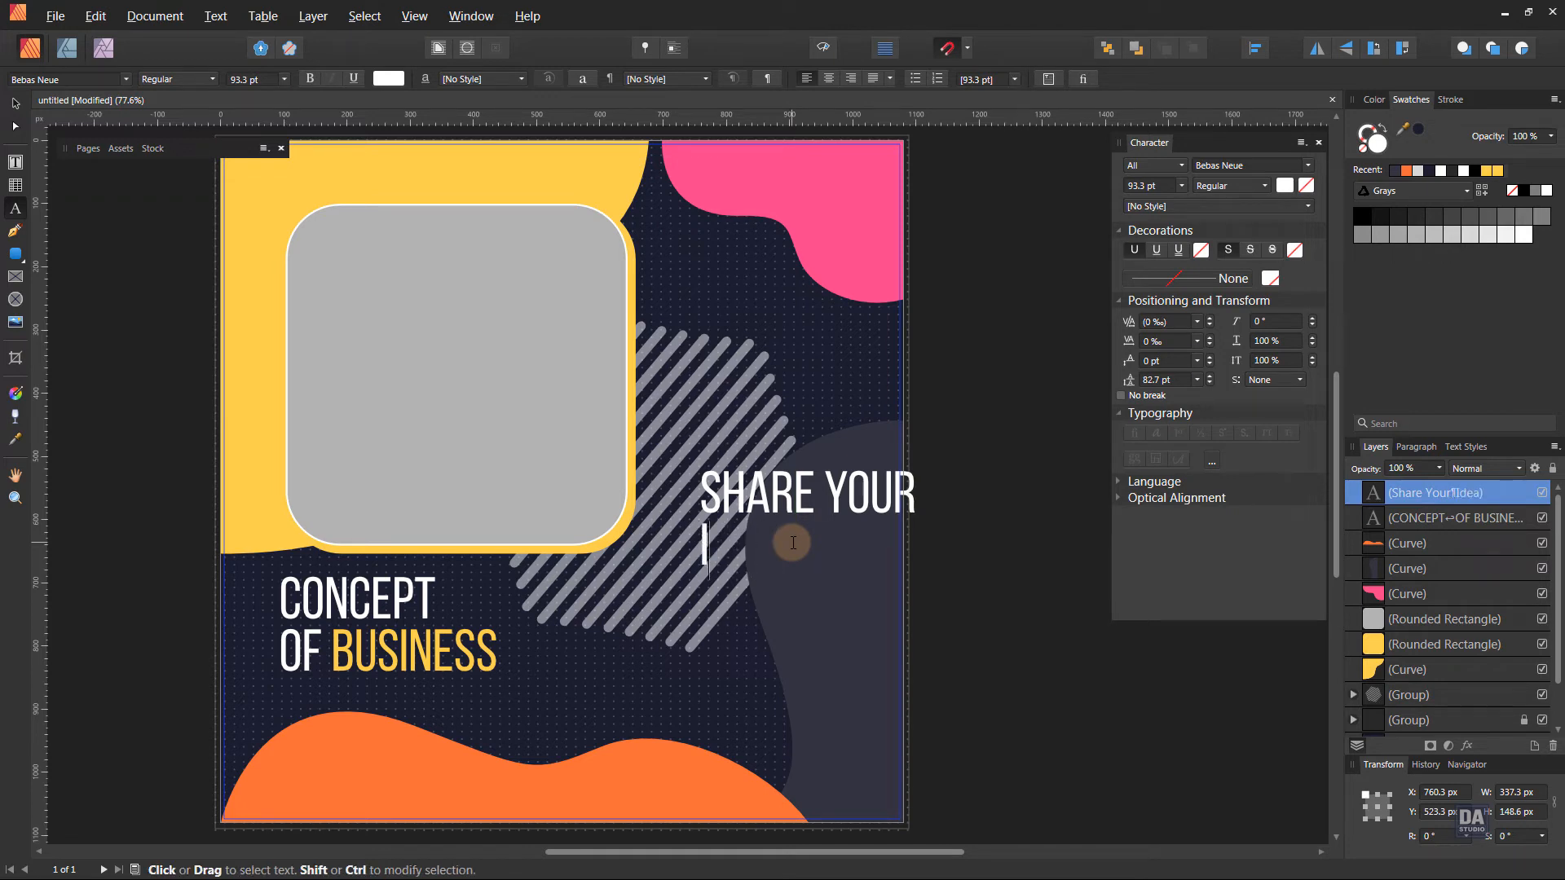
{"action": "type", "text": "deas"}
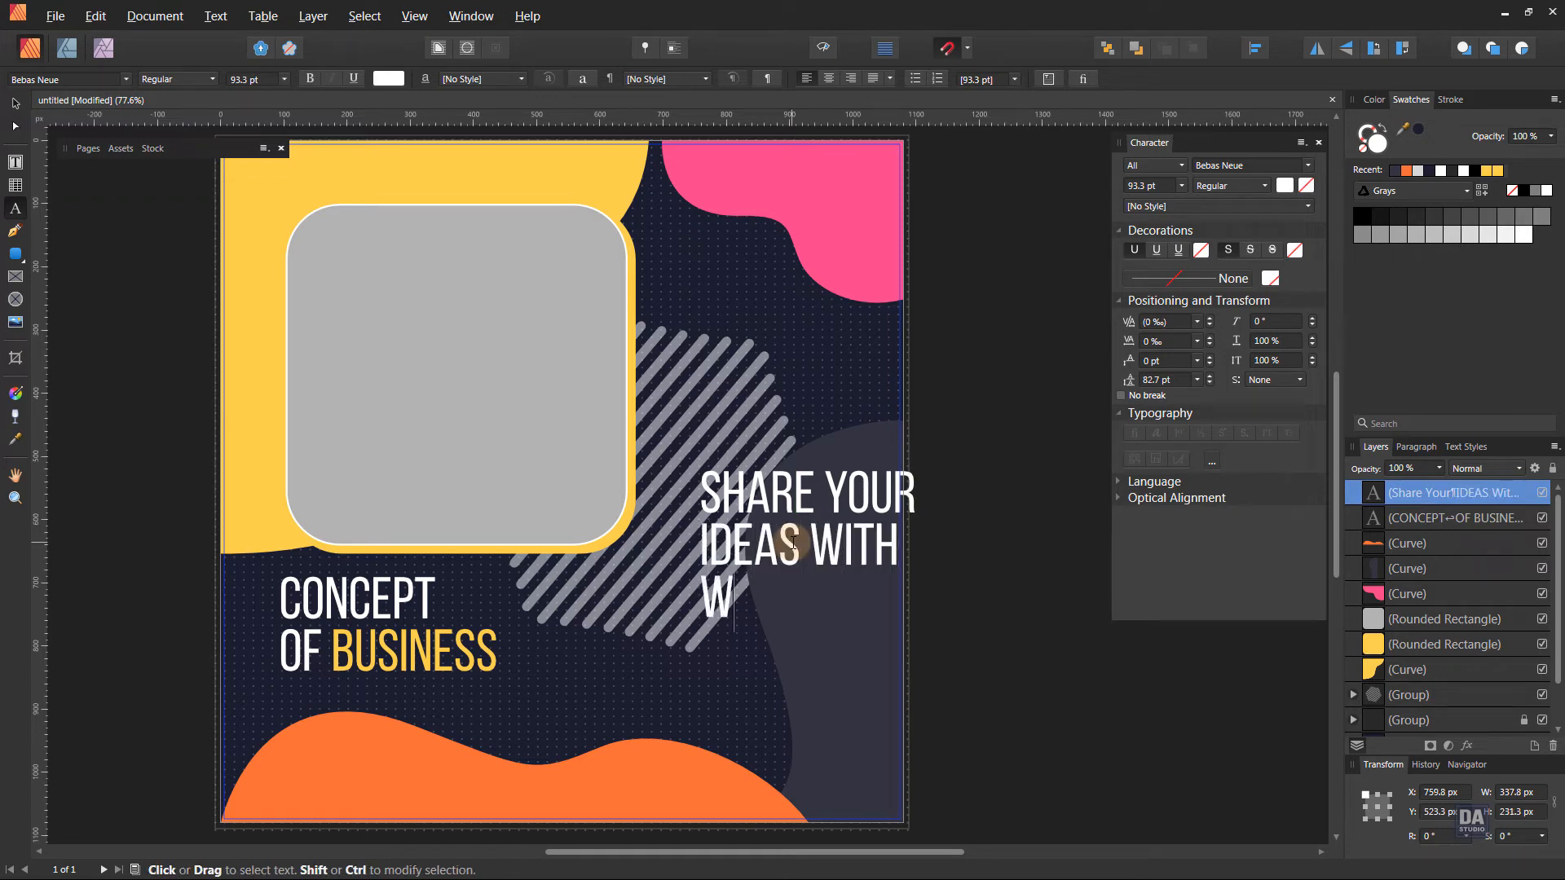
{"action": "key", "text": "BackSpace"}
{"action": "key", "text": "BackSpace"}
{"action": "type", "text": "LD"}
{"action": "key", "text": "Escape"}
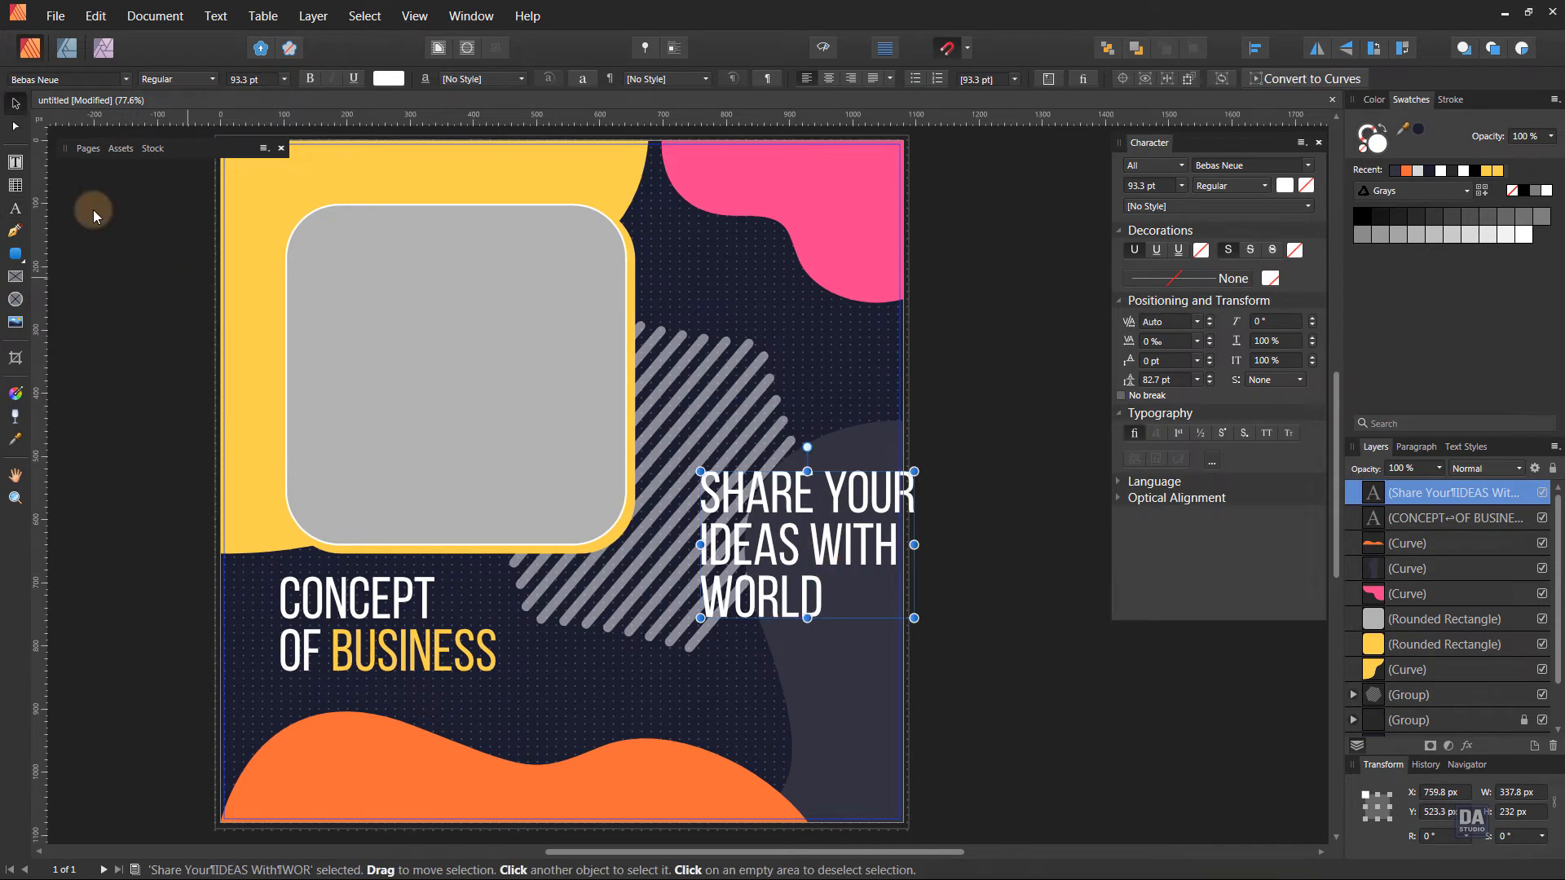
Set the tagline's font to Aharoni, shrink it to about 180 × 86 px and place it on the grey wavy shape.
{"action": "left_click", "coordinate": [74, 78]}
{"action": "type", "text": "aha"}
{"action": "left_click", "coordinate": [93, 120]}
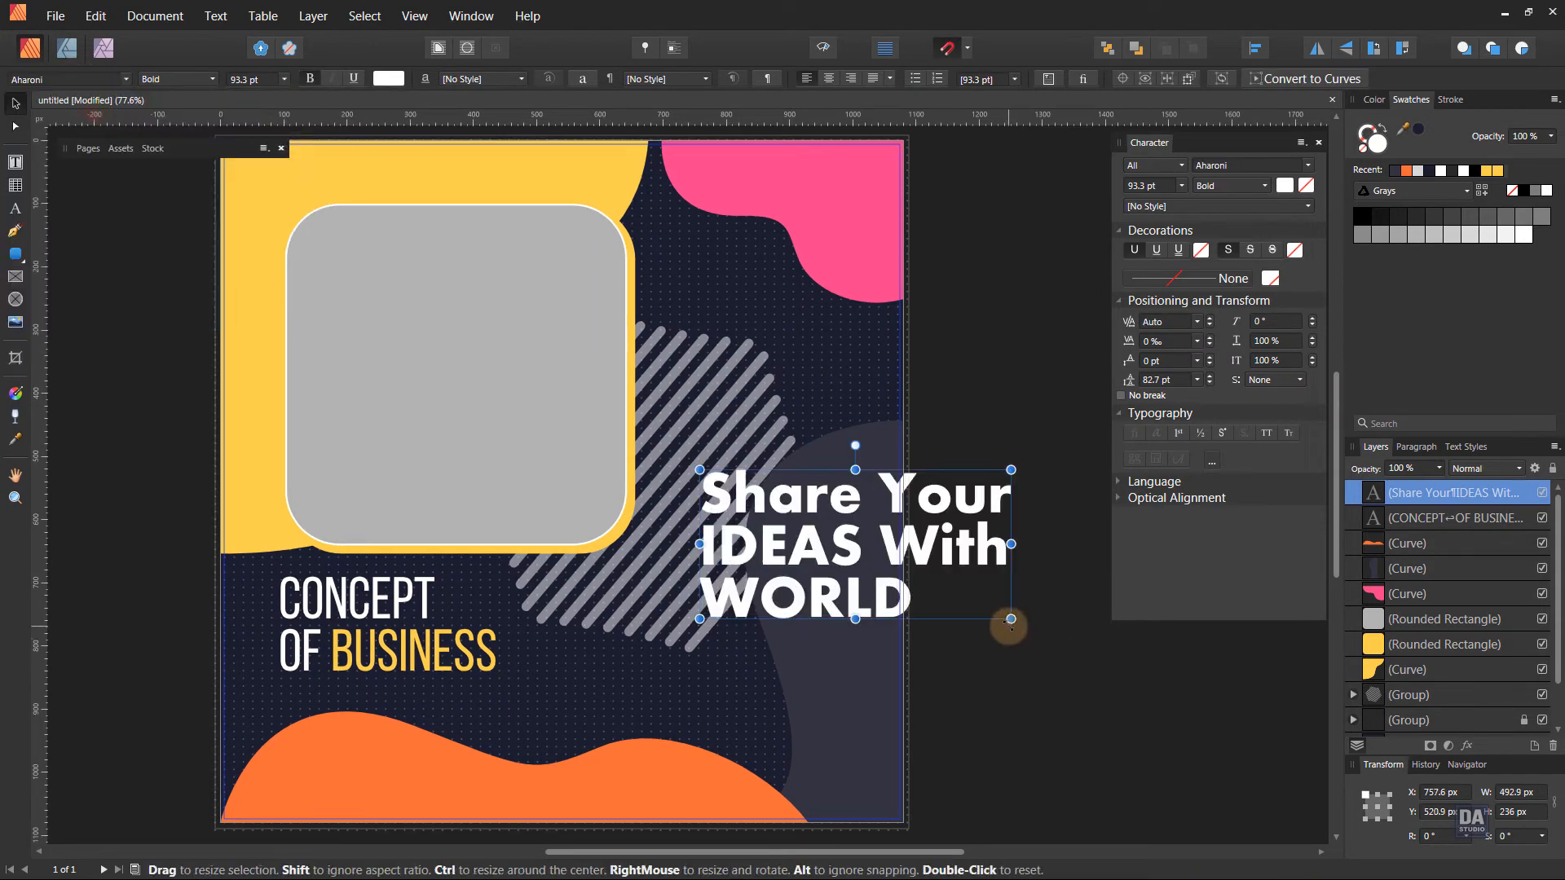
{"action": "left_click_drag", "start_coordinate": [1006, 622], "coordinate": [790, 552]}
{"action": "left_click_drag", "start_coordinate": [753, 500], "coordinate": [872, 569]}
{"action": "left_click_drag", "start_coordinate": [798, 556], "coordinate": [806, 564]}
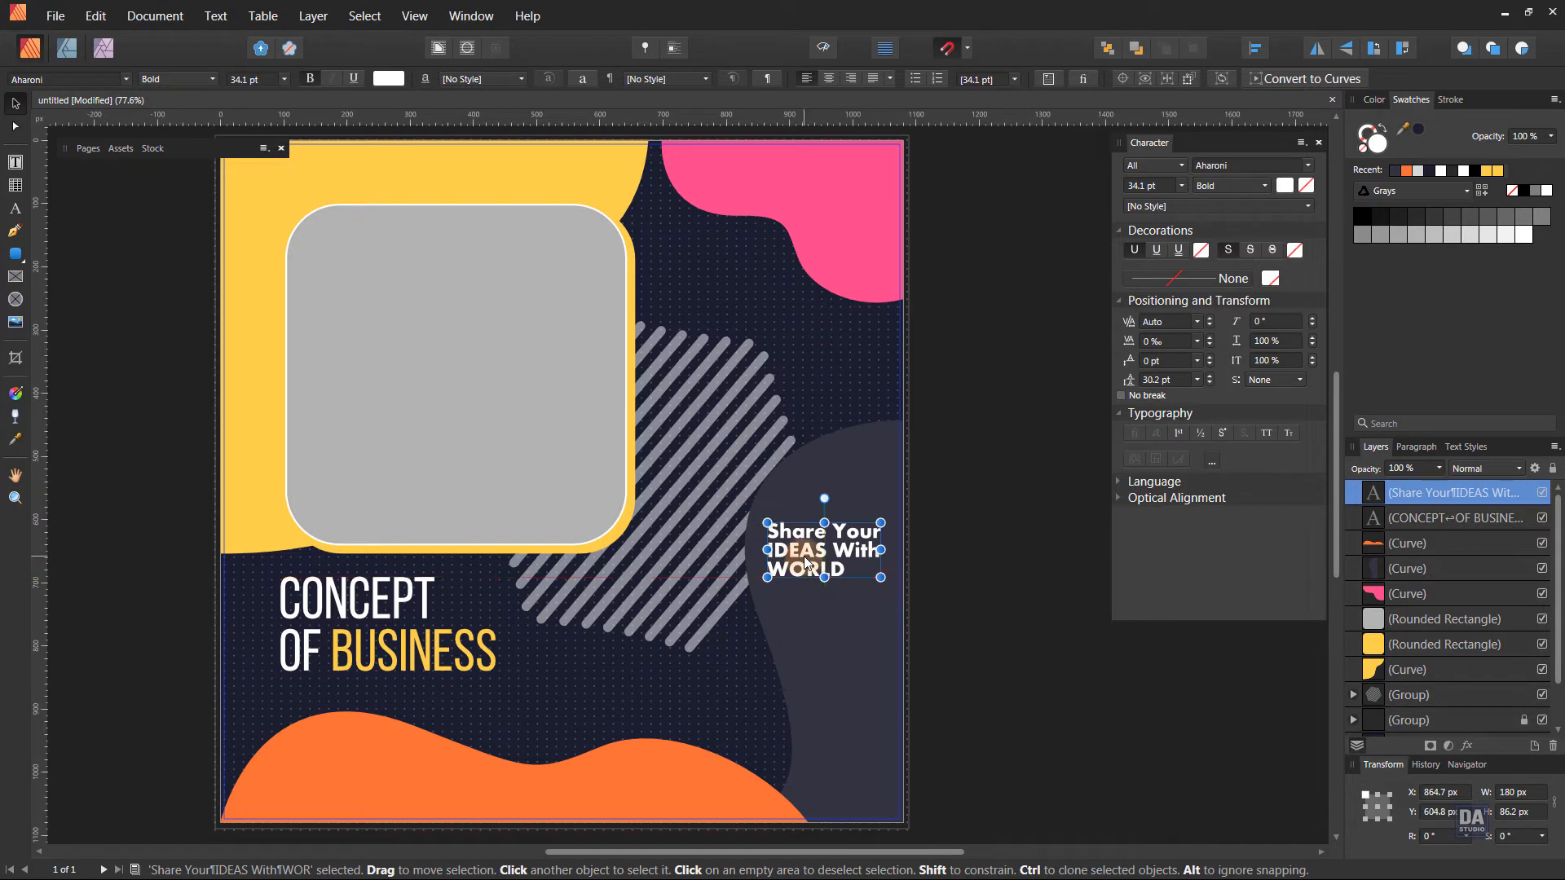
Recolor the word "IDEAS" in the tagline with the pink sampled from the upper wavy shape.
{"action": "double_click", "coordinate": [805, 563]}
{"action": "left_click", "coordinate": [779, 548]}
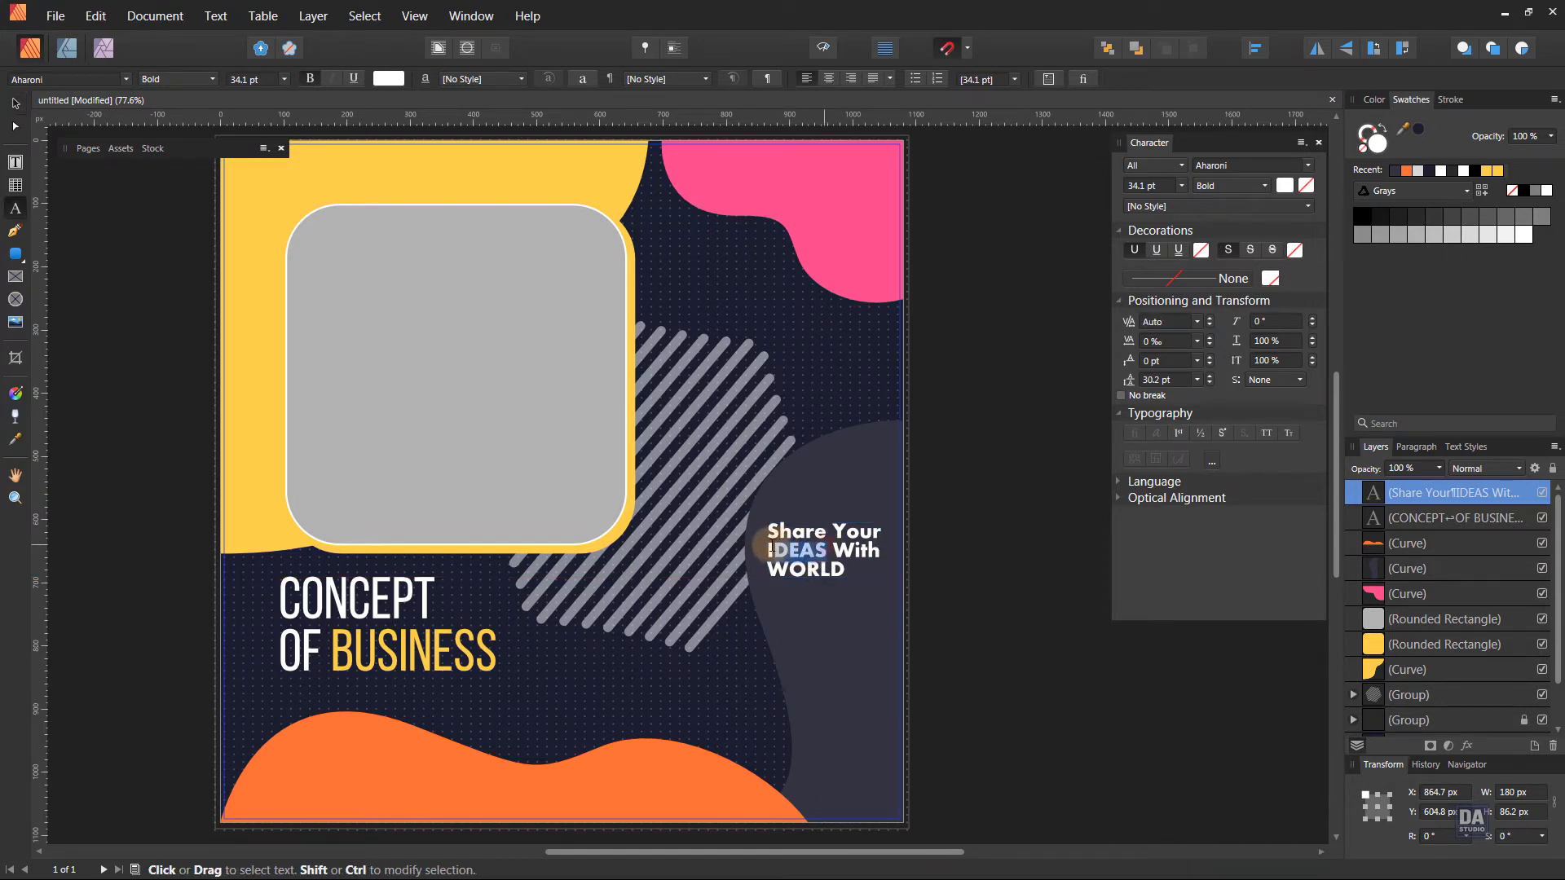
{"action": "key", "text": "Escape"}
{"action": "left_click_drag", "start_coordinate": [1402, 131], "coordinate": [841, 174]}
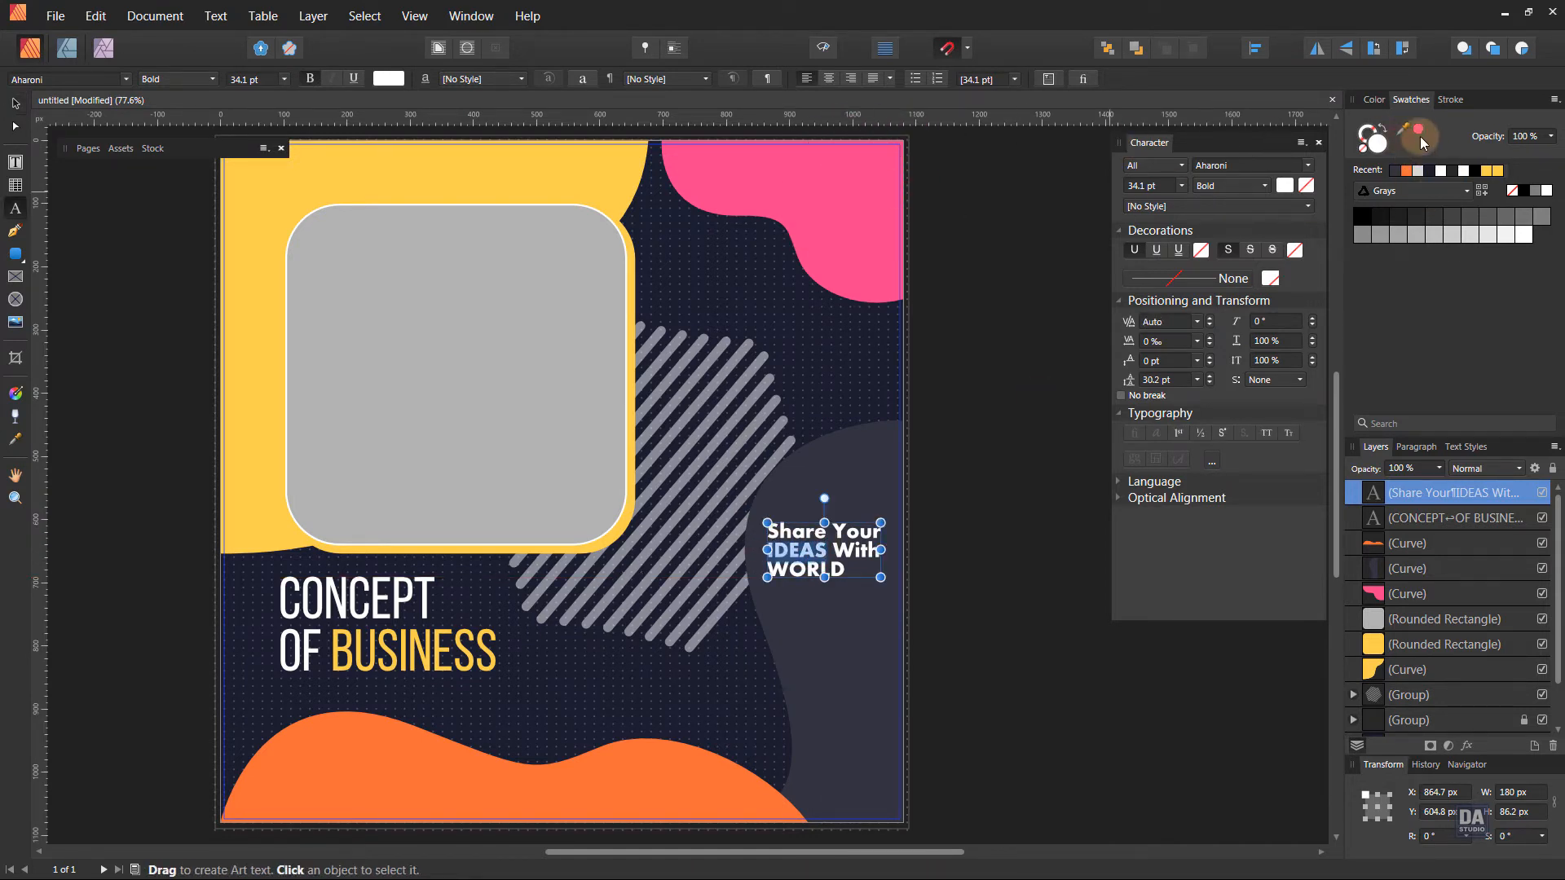
{"action": "left_click", "coordinate": [1418, 131]}
{"action": "left_click", "coordinate": [15, 104]}
{"action": "left_click", "coordinate": [143, 257]}
{"action": "left_click_drag", "start_coordinate": [924, 634], "coordinate": [923, 625]}
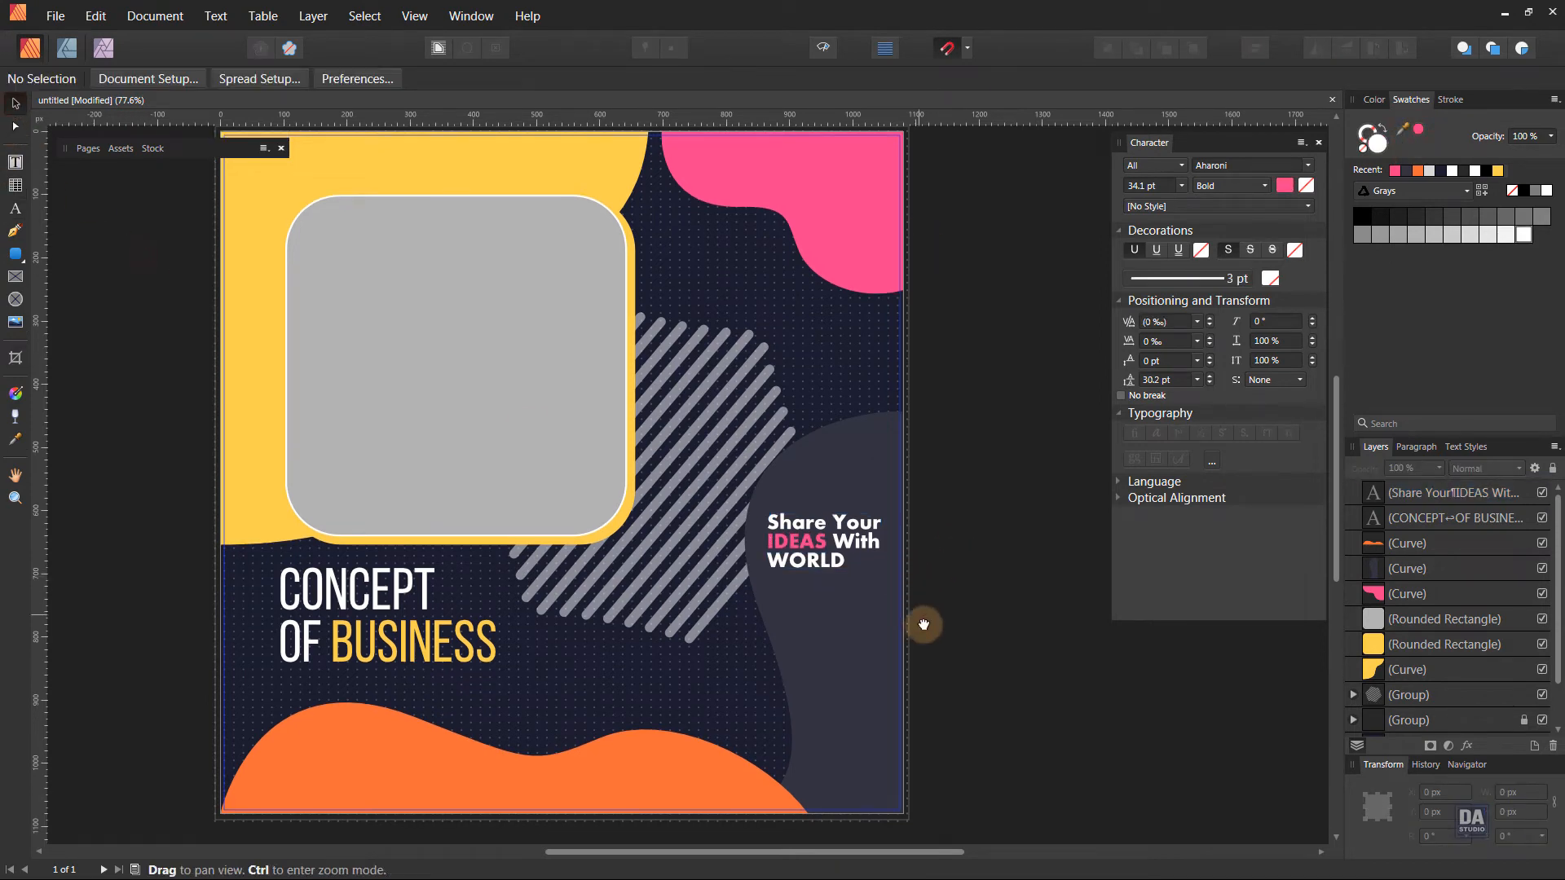
Draw a pill-shaped rounded rectangle about 226 × 76 px below the tagline and fill it with the sampled pink.
{"action": "left_click", "coordinate": [13, 255]}
{"action": "left_click_drag", "start_coordinate": [697, 709], "coordinate": [839, 752]}
{"action": "left_click_drag", "start_coordinate": [700, 714], "coordinate": [775, 689]}
{"action": "key", "text": "v"}
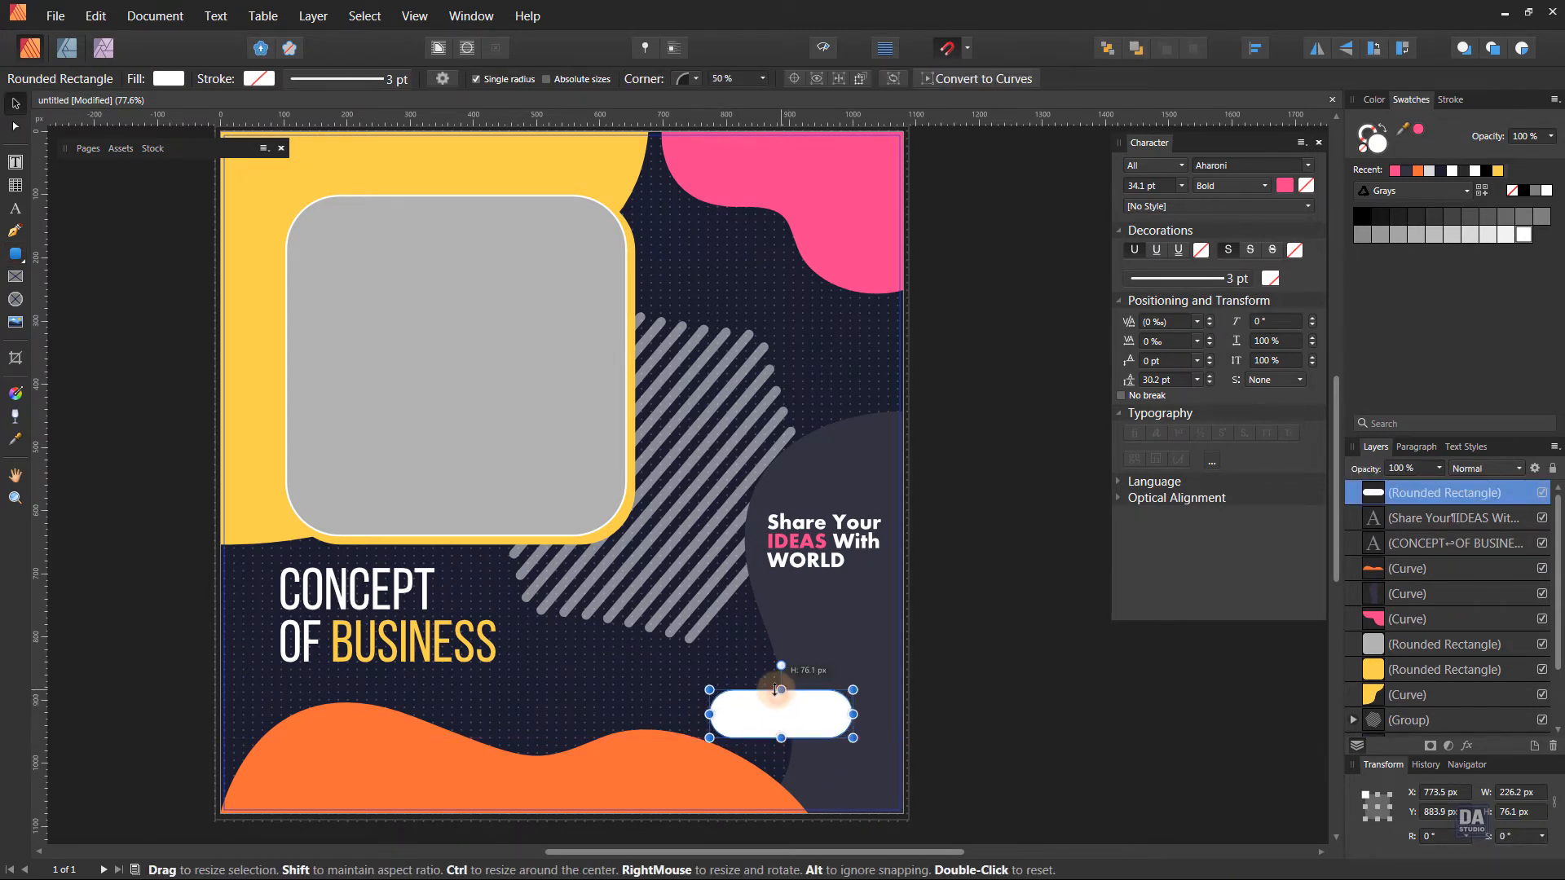
{"action": "left_click", "coordinate": [1418, 131]}
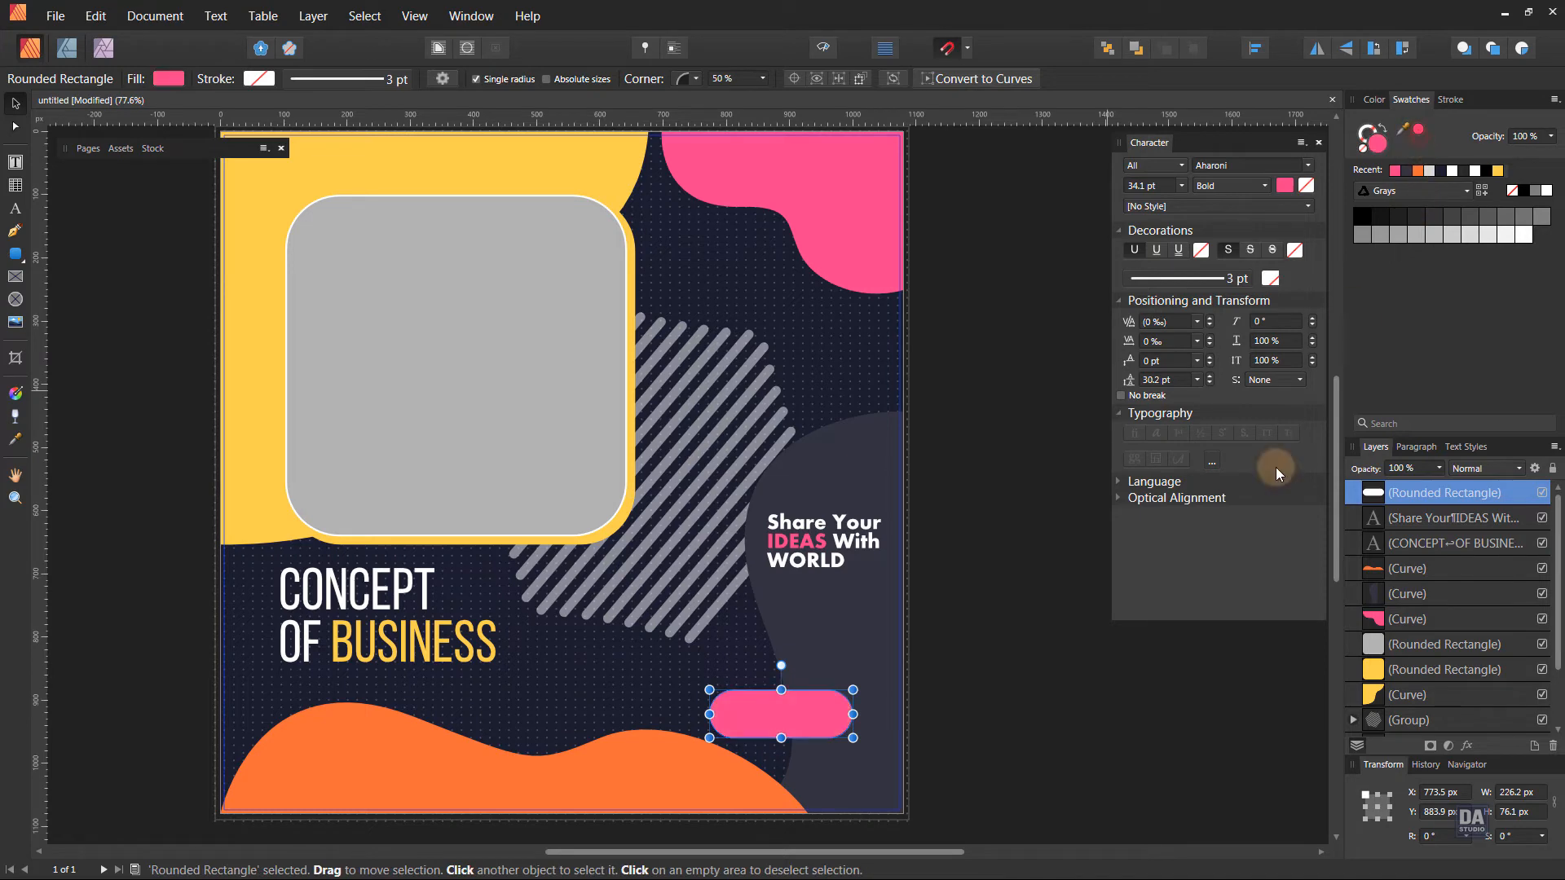
Duplicate the tagline text onto the pink button and bring the copy to the front.
{"action": "left_click", "coordinate": [971, 790]}
{"action": "left_click_drag", "start_coordinate": [785, 768], "coordinate": [1023, 740], "text": "ctrl"}
{"action": "left_click_drag", "start_coordinate": [895, 793], "coordinate": [902, 757]}
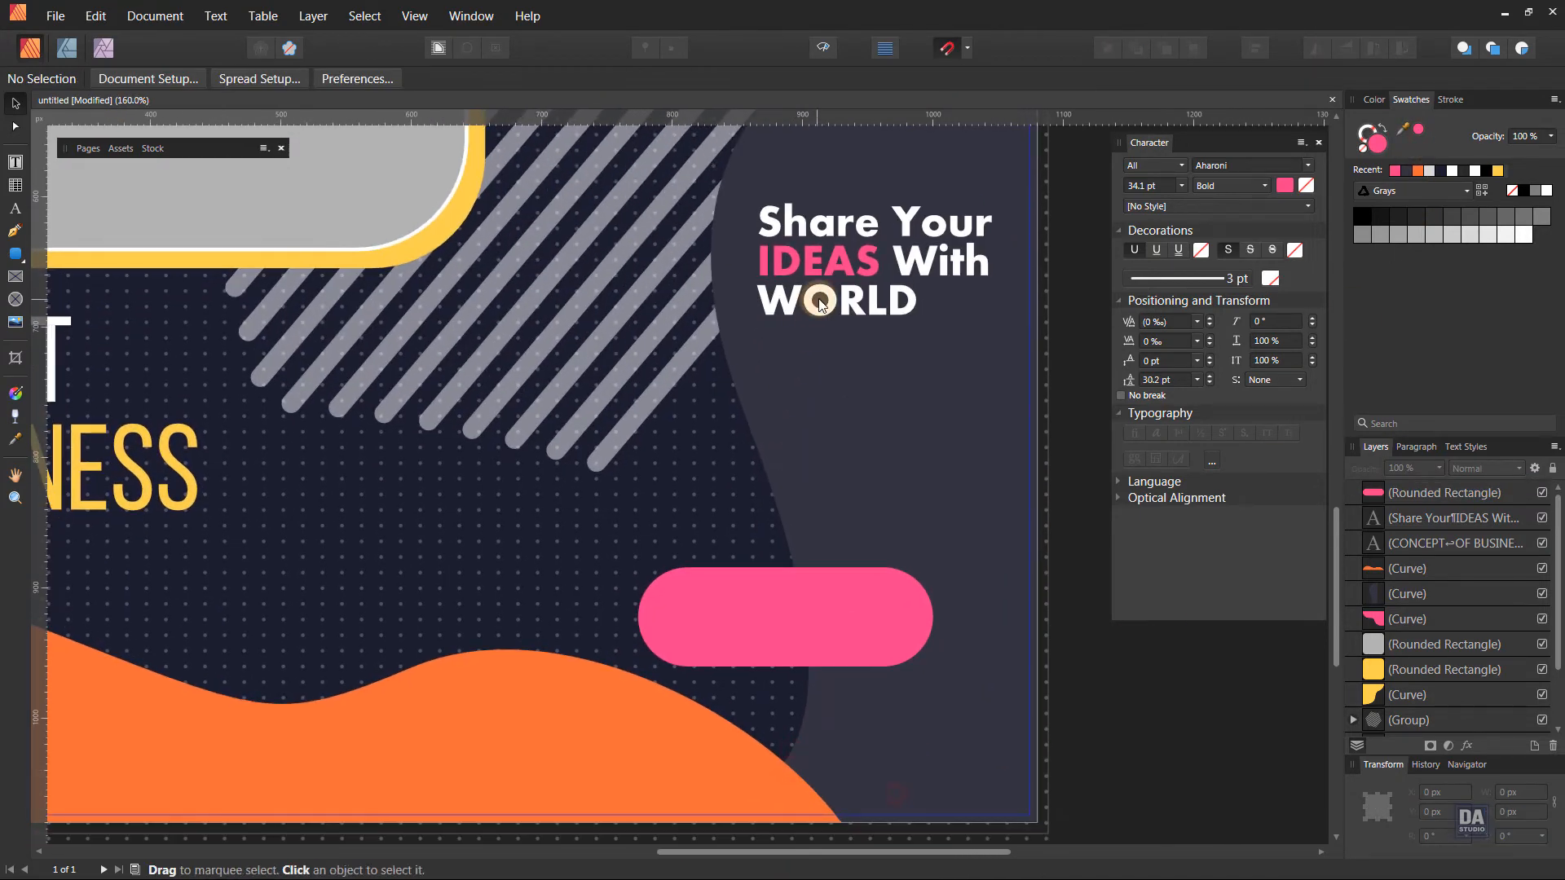
{"action": "left_click_drag", "start_coordinate": [836, 305], "coordinate": [755, 655]}
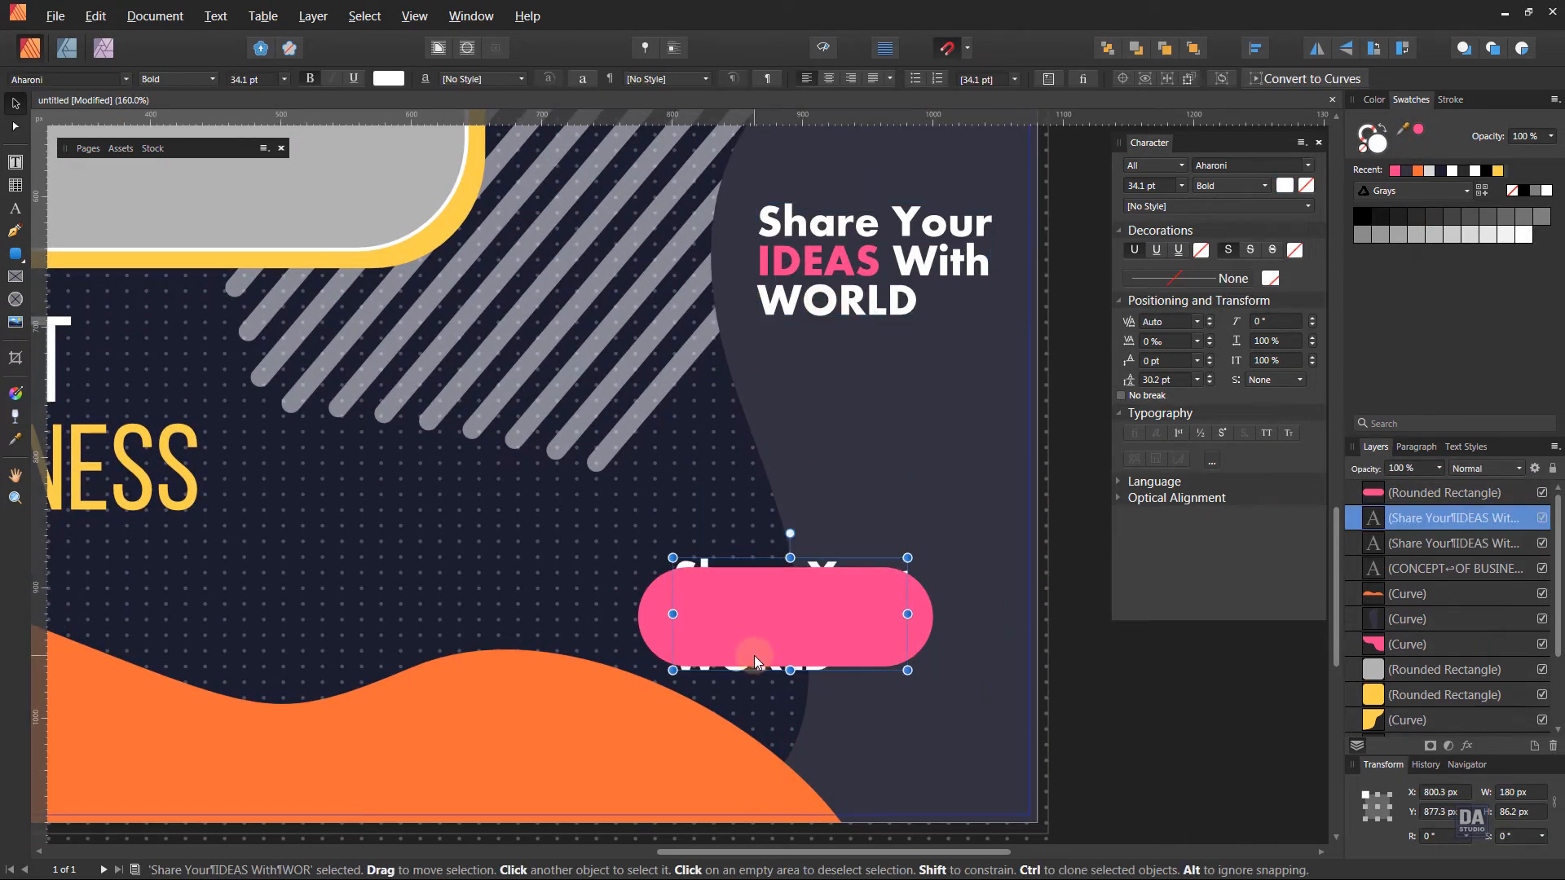
{"action": "key", "text": "ctrl+shift+bracketright"}
Replace the copied tagline's wording with "Call Now".
{"action": "triple_click", "coordinate": [726, 636]}
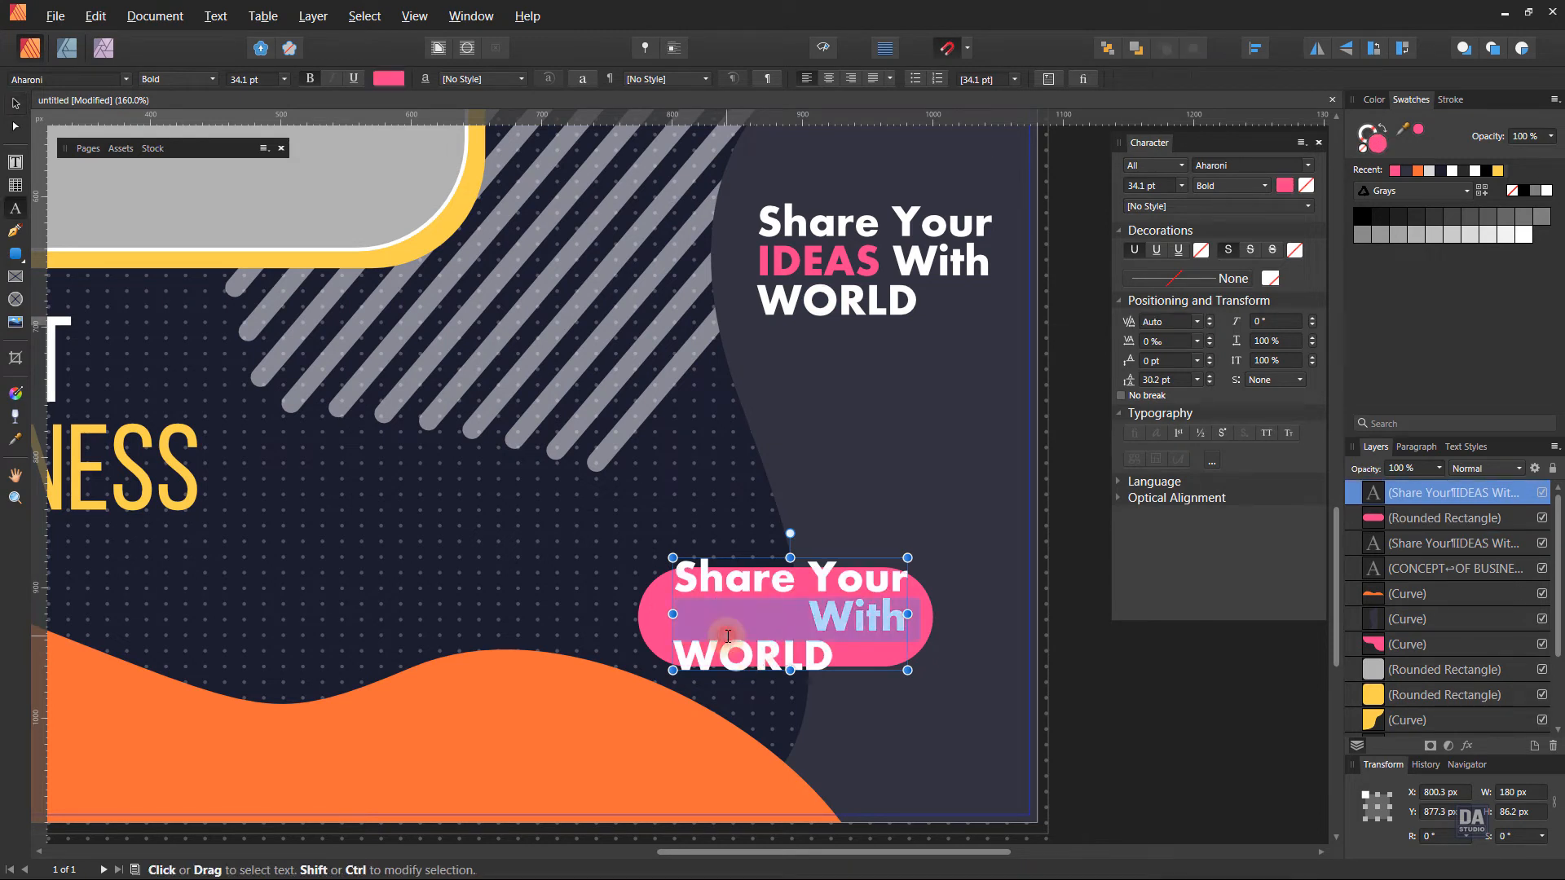
{"action": "key", "text": "ctrl+a"}
{"action": "type", "text": "Ca"}
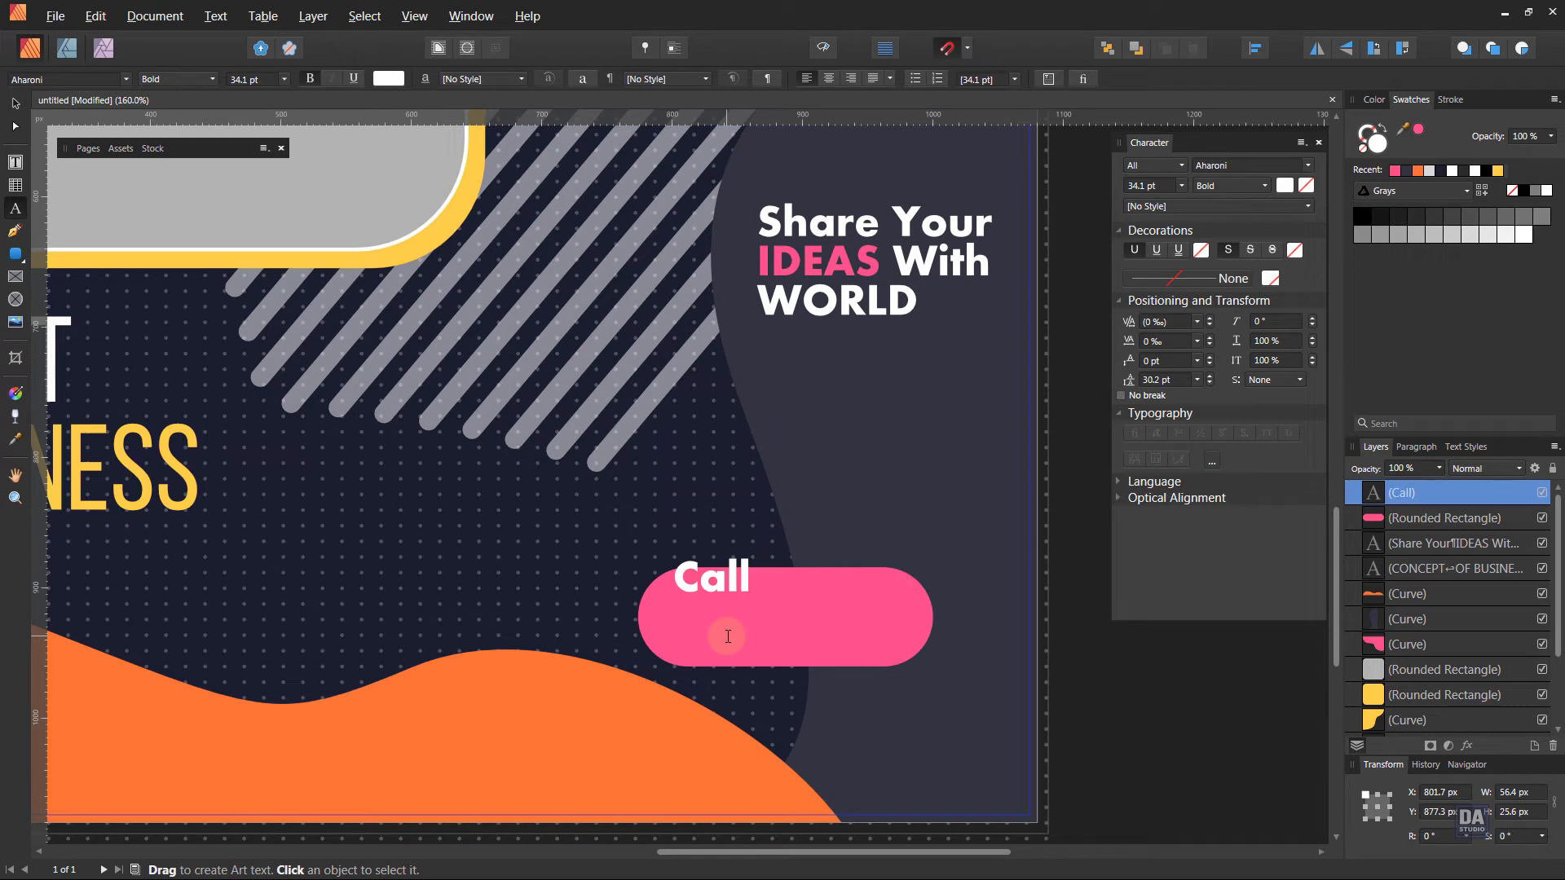
{"action": "key", "text": "Escape"}
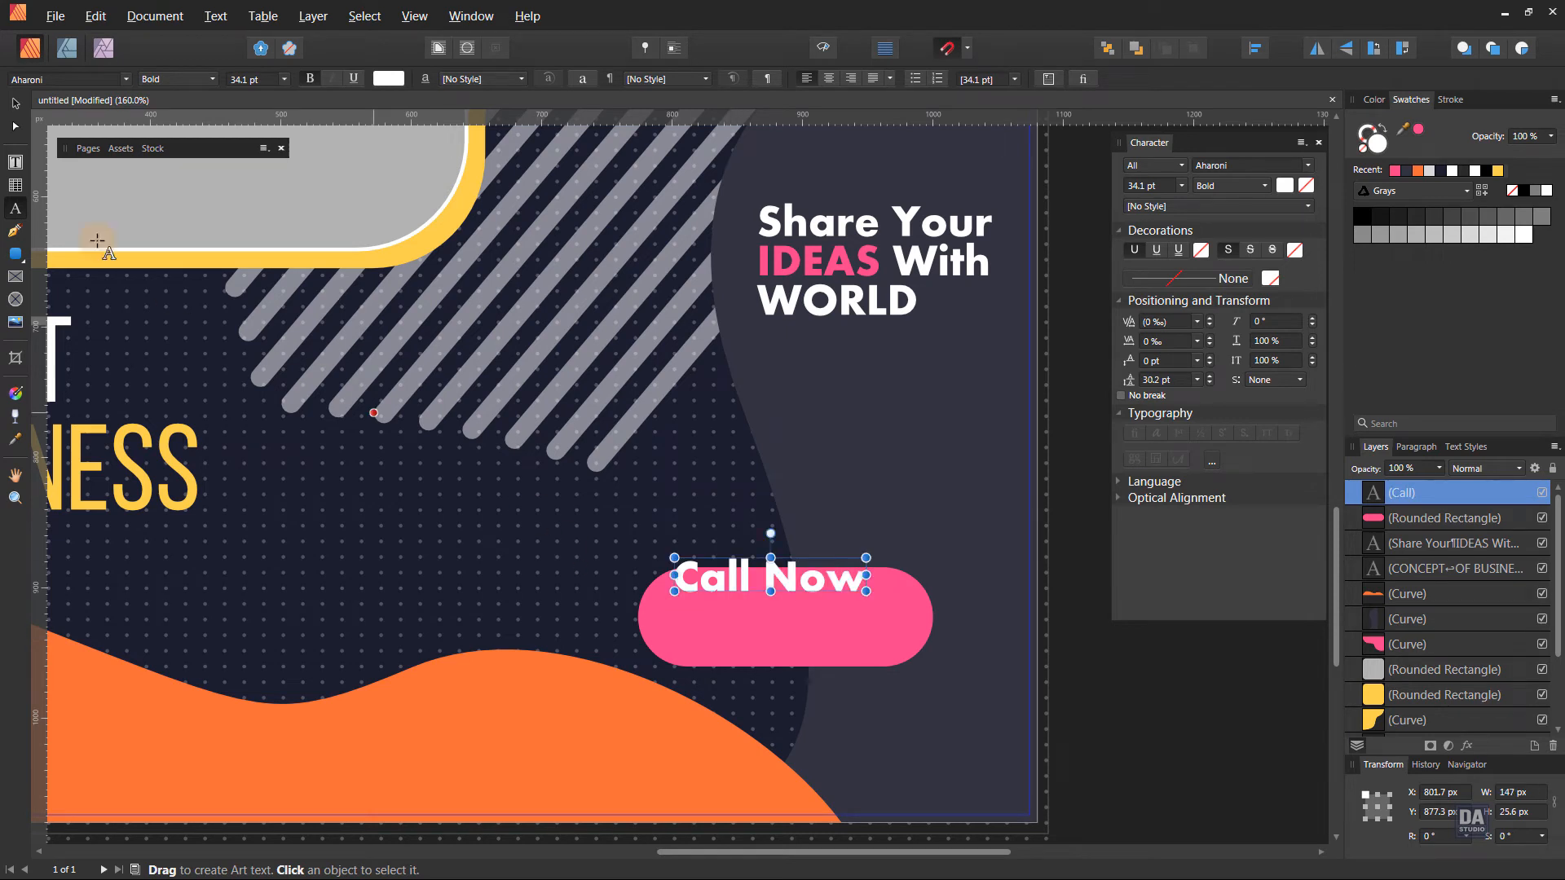
Enlarge the "Call Now" text to about 38 pt and center it on the pink button.
{"action": "left_click", "coordinate": [12, 101]}
{"action": "left_click_drag", "start_coordinate": [829, 587], "coordinate": [886, 639]}
{"action": "left_click_drag", "start_coordinate": [1100, 661], "coordinate": [724, 573]}
{"action": "left_click_drag", "start_coordinate": [837, 578], "coordinate": [825, 634]}
Move the pink button together with its "Call Now" label slightly upward and deselect them.
{"action": "left_click", "coordinate": [941, 691], "text": "shift"}
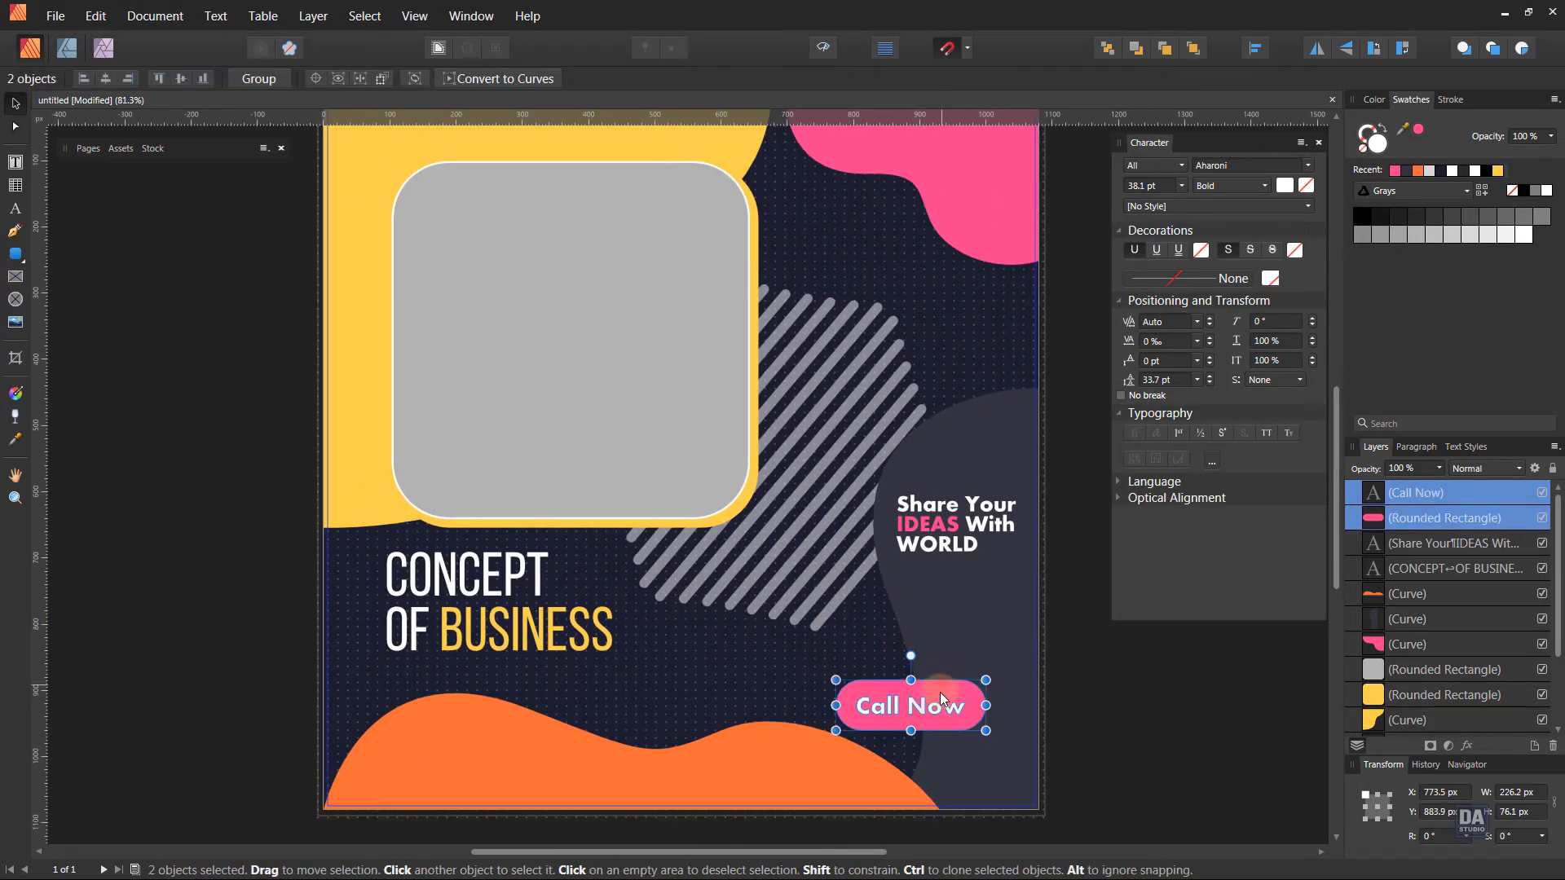
{"action": "left_click_drag", "start_coordinate": [940, 692], "coordinate": [939, 682]}
{"action": "left_click", "coordinate": [1137, 724]}
{"action": "left_click_drag", "start_coordinate": [712, 603], "coordinate": [741, 589]}
Place the sample phone number text from the custom Sample Text assets centered below the "Call Now" button.
{"action": "left_click", "coordinate": [152, 148]}
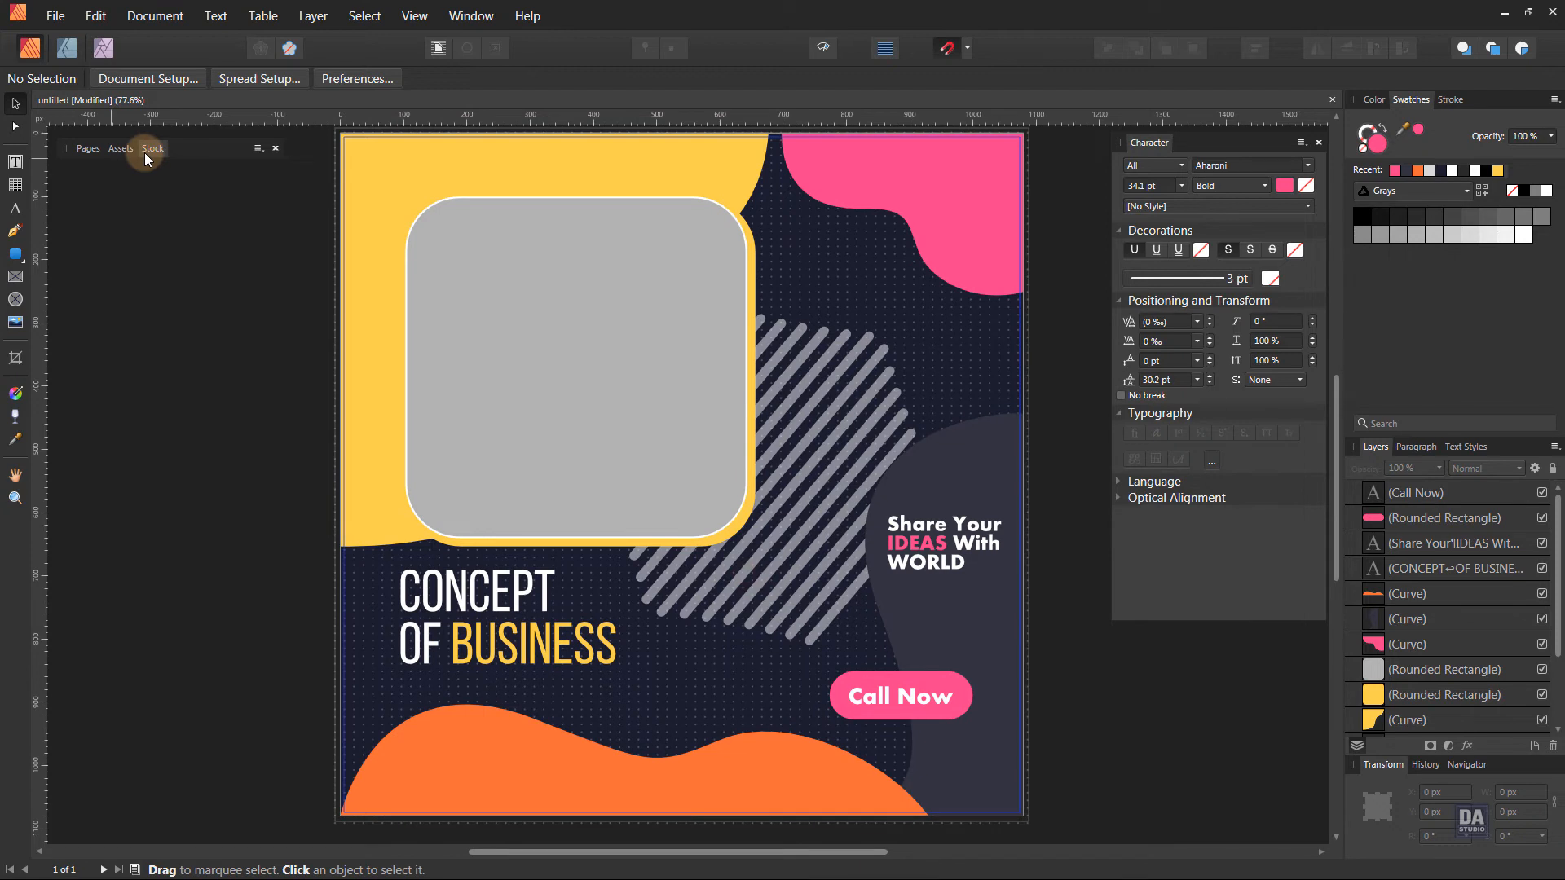
{"action": "left_click", "coordinate": [109, 151]}
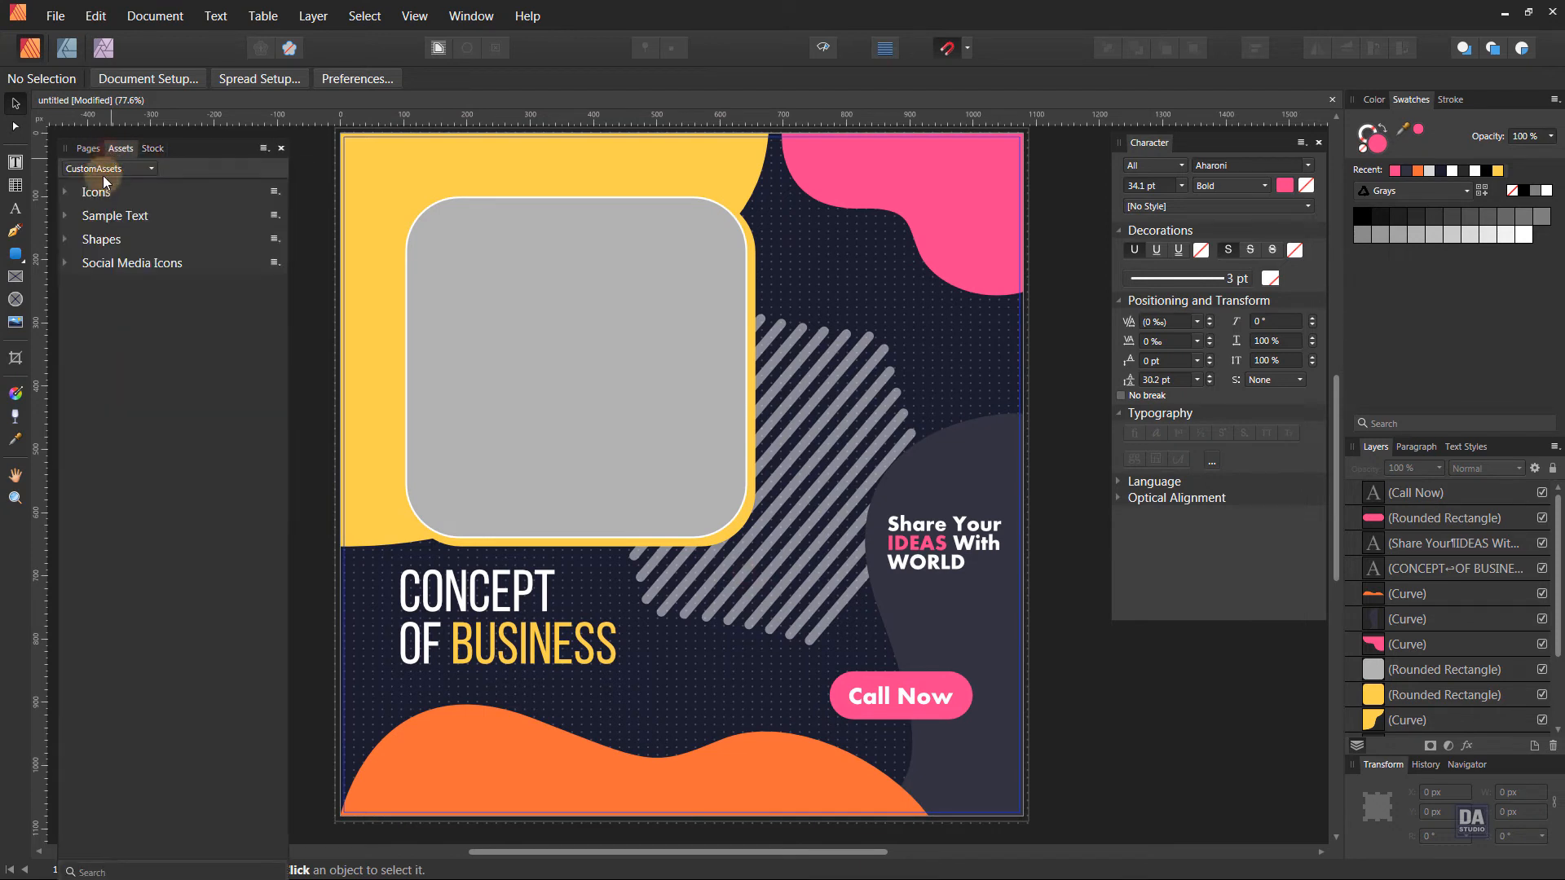
{"action": "left_click", "coordinate": [64, 214]}
{"action": "left_click_drag", "start_coordinate": [190, 259], "coordinate": [904, 746]}
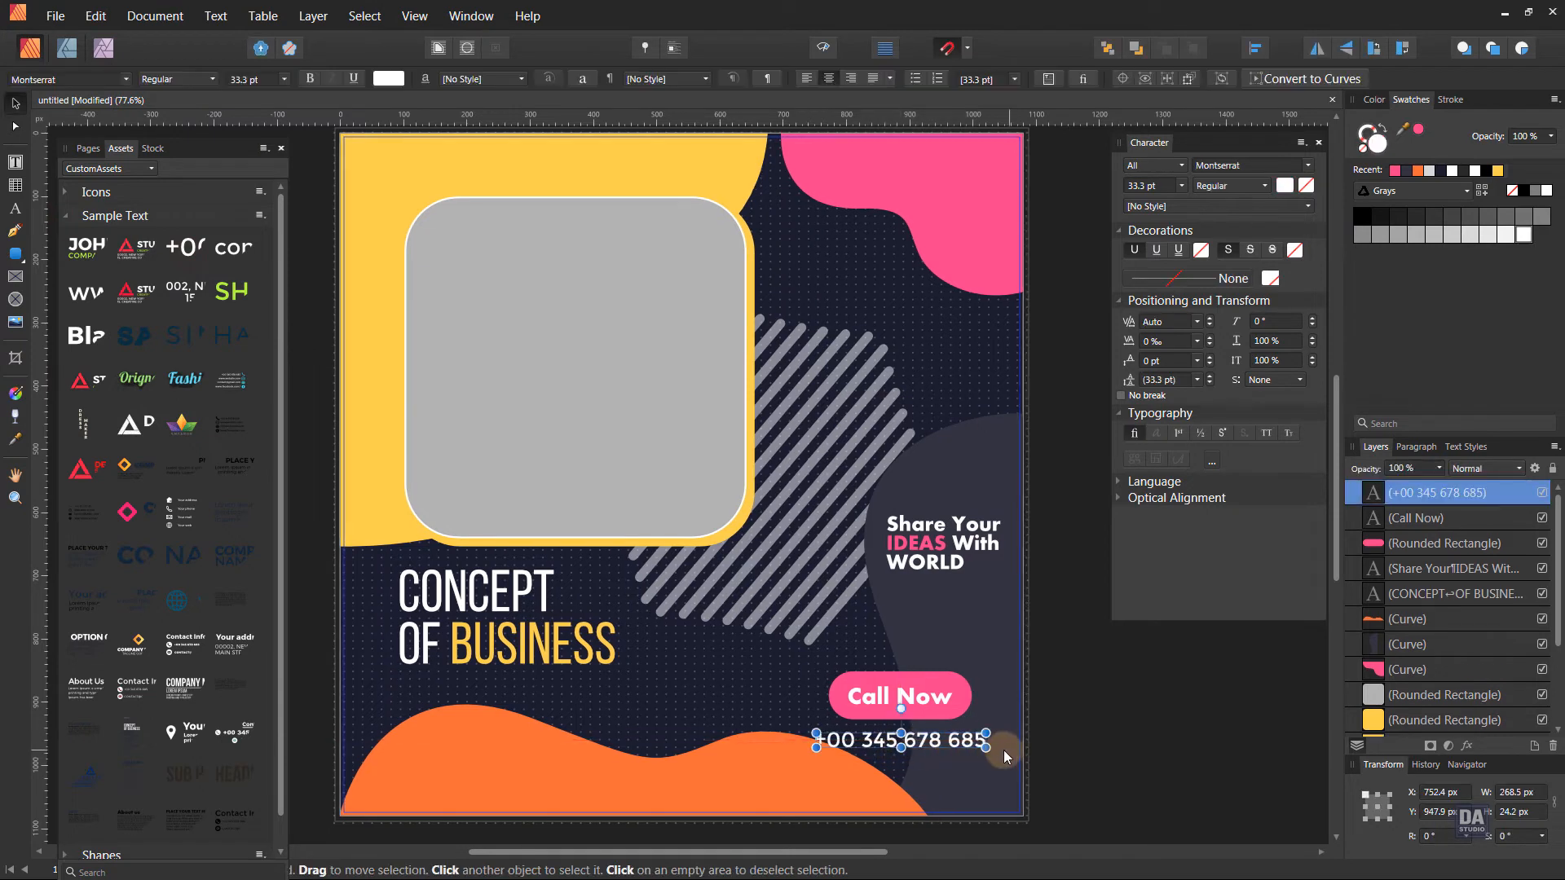
Enlarge the phone number text to about 316 × 28 px and set its font weight to Bold.
{"action": "left_click_drag", "start_coordinate": [1004, 756], "coordinate": [999, 750]}
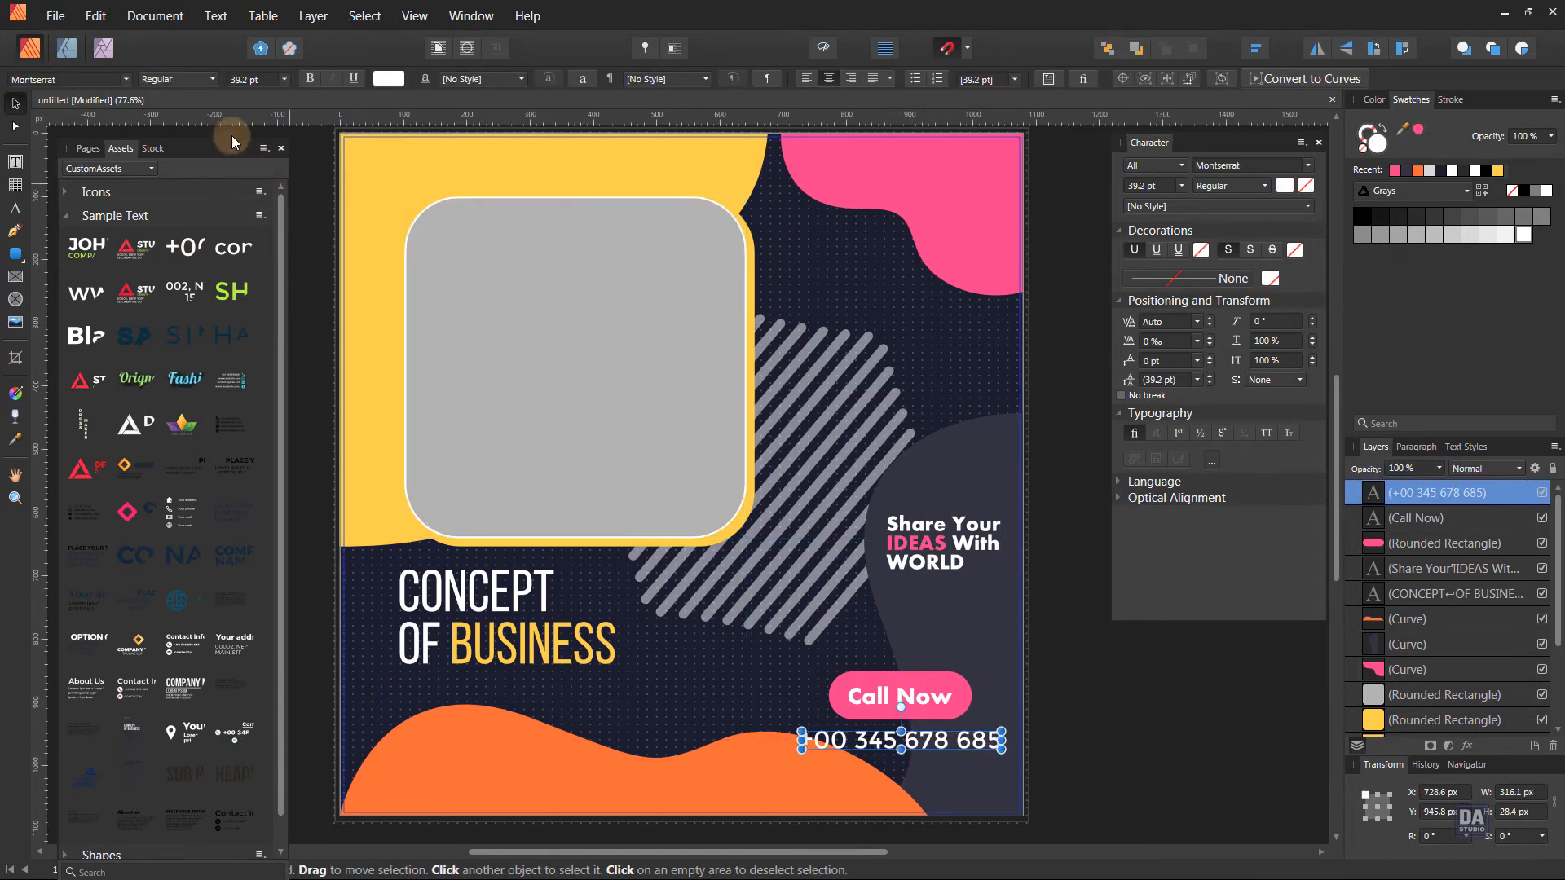
{"action": "left_click", "coordinate": [178, 79]}
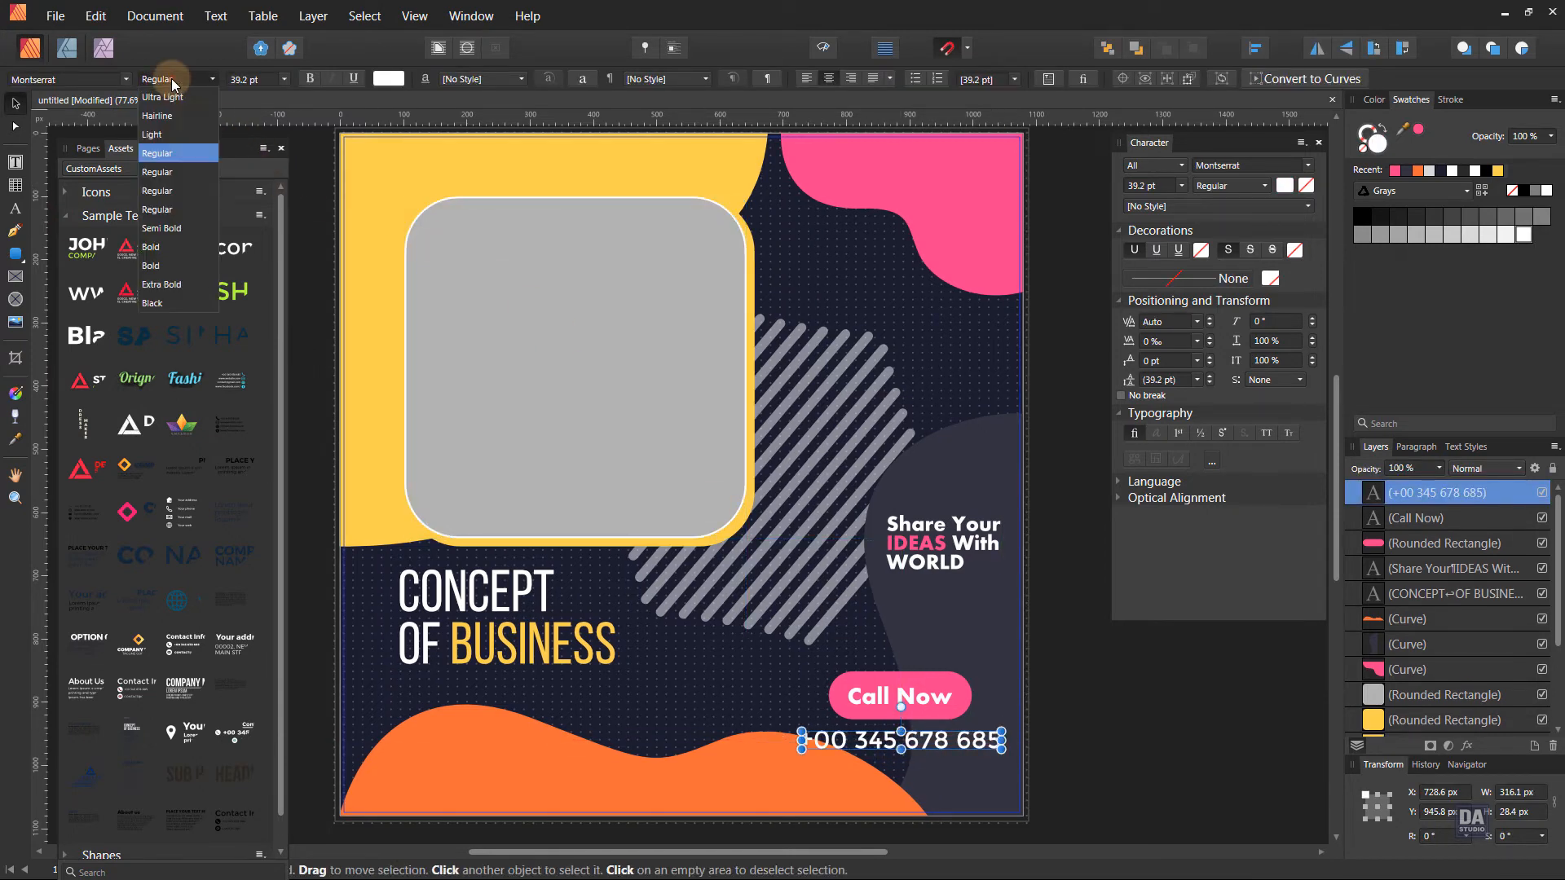
{"action": "left_click", "coordinate": [174, 246]}
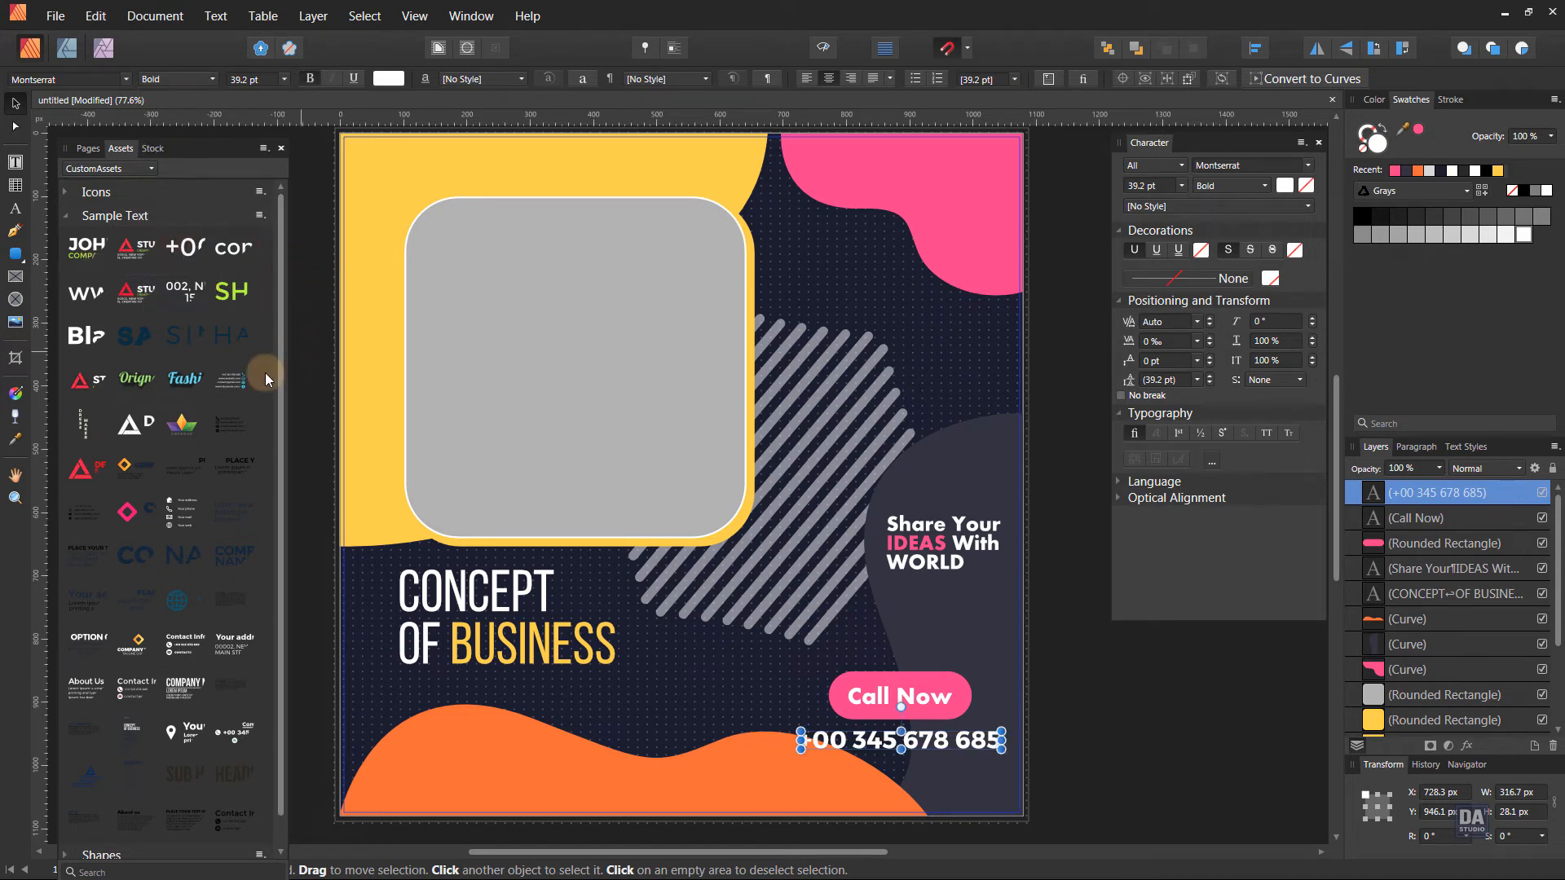
Place the "Your address" sample group with location pin from the Sample Text assets on the orange wave and deselect it.
{"action": "scroll", "coordinate": [223, 658], "scroll_direction": "down", "scroll_amount": 1}
{"action": "left_click_drag", "start_coordinate": [189, 699], "coordinate": [619, 728]}
{"action": "left_click_drag", "start_coordinate": [1041, 789], "coordinate": [563, 784]}
{"action": "left_click", "coordinate": [1091, 781]}
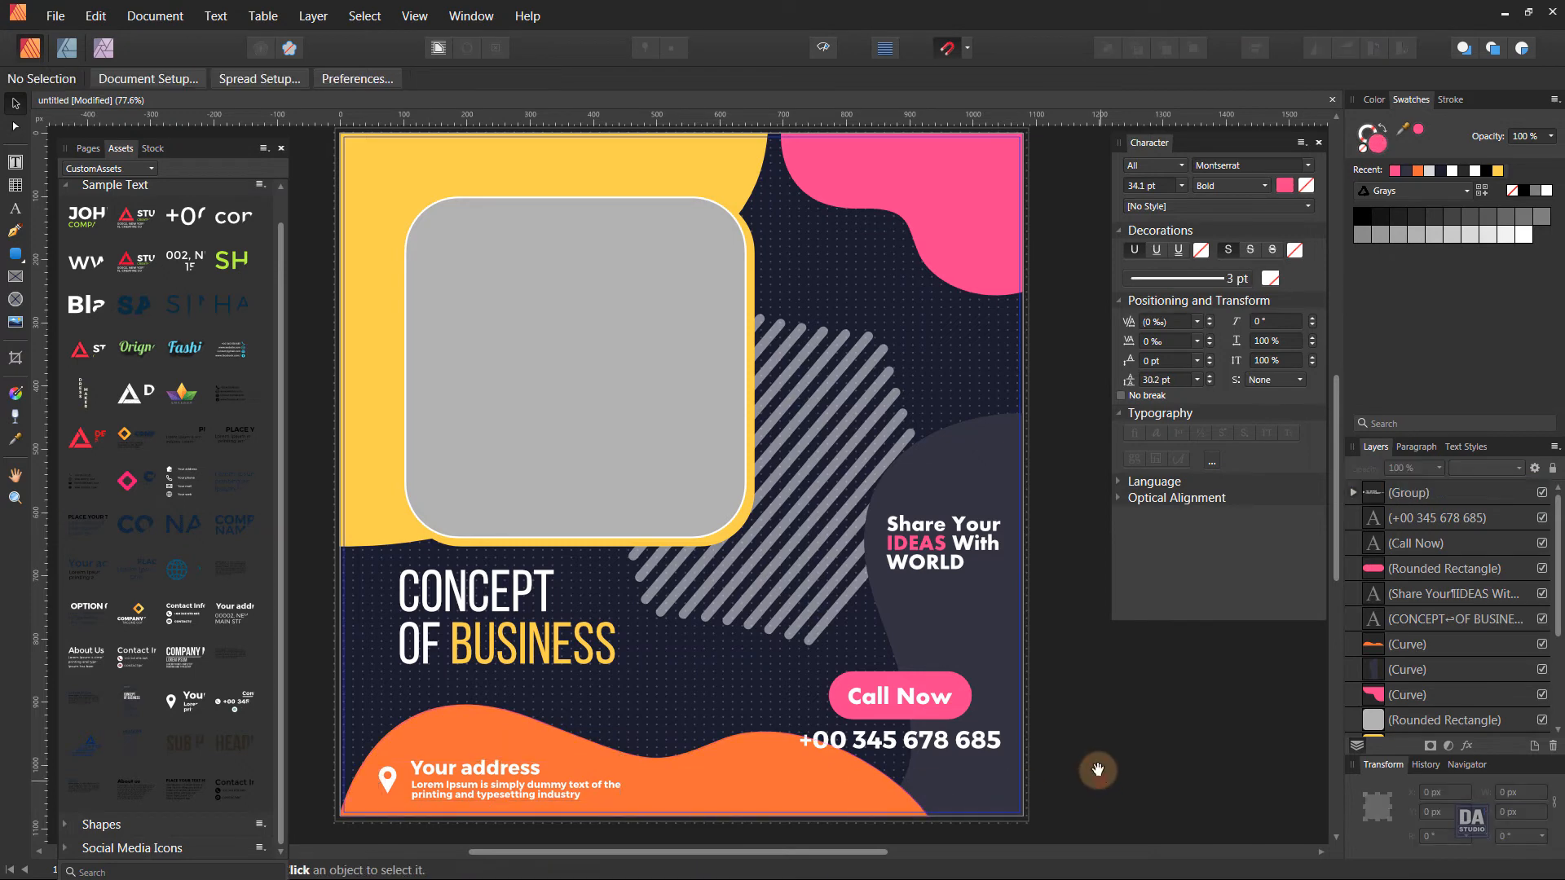
Move the pink button, its "Call Now" label and the phone number together slightly downward, and deselect them.
{"action": "left_click", "coordinate": [883, 728]}
{"action": "left_click", "coordinate": [904, 703], "text": "shift"}
{"action": "left_click", "coordinate": [913, 744], "text": "shift"}
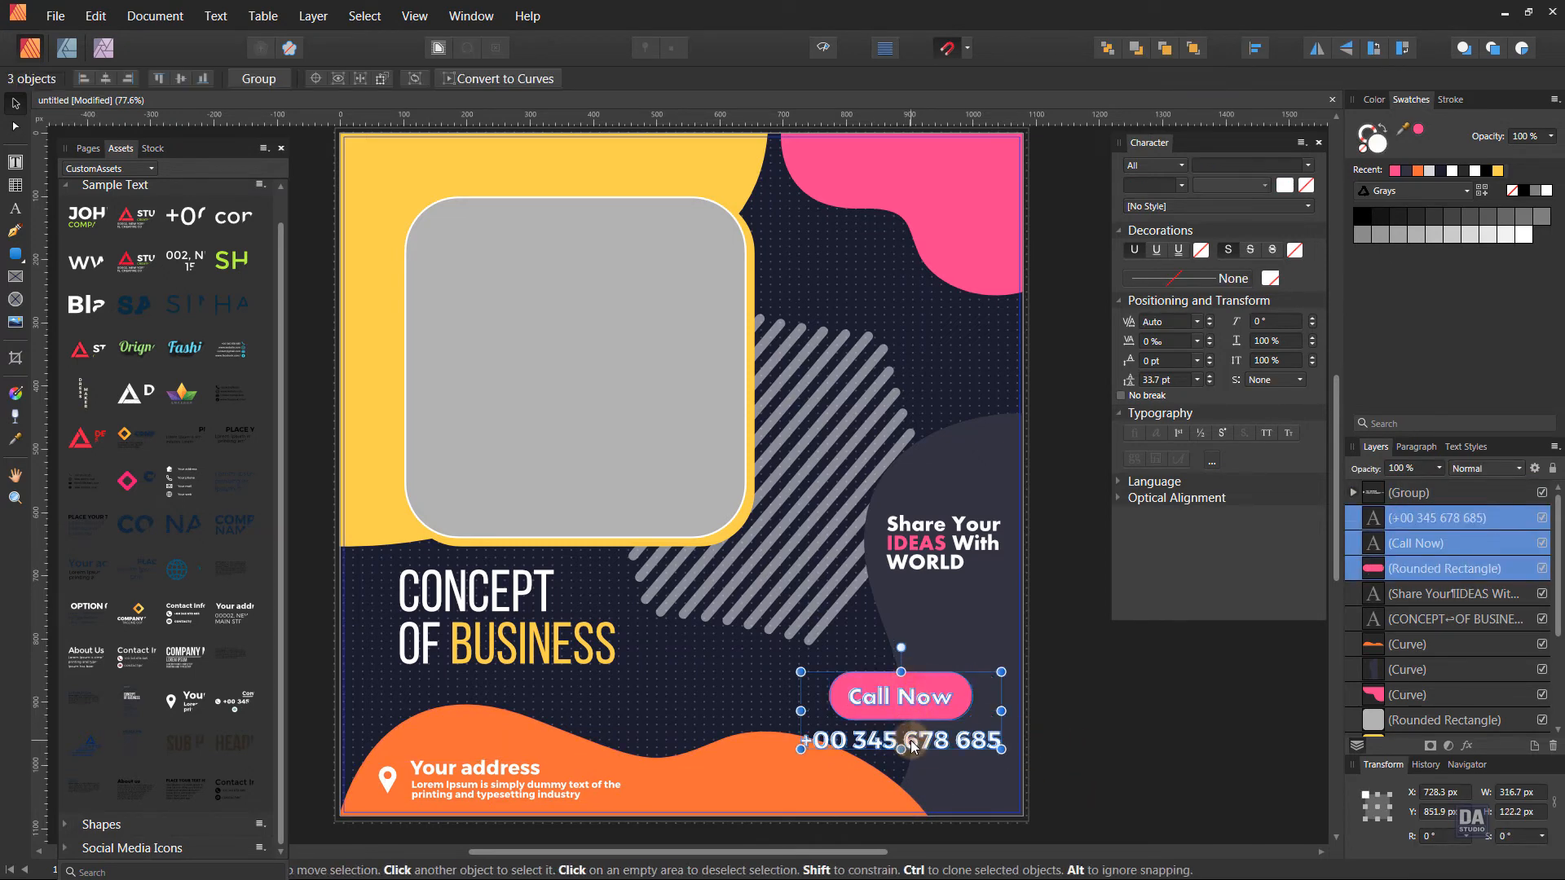
{"action": "left_click_drag", "start_coordinate": [912, 743], "coordinate": [913, 750]}
{"action": "left_click", "coordinate": [1188, 799]}
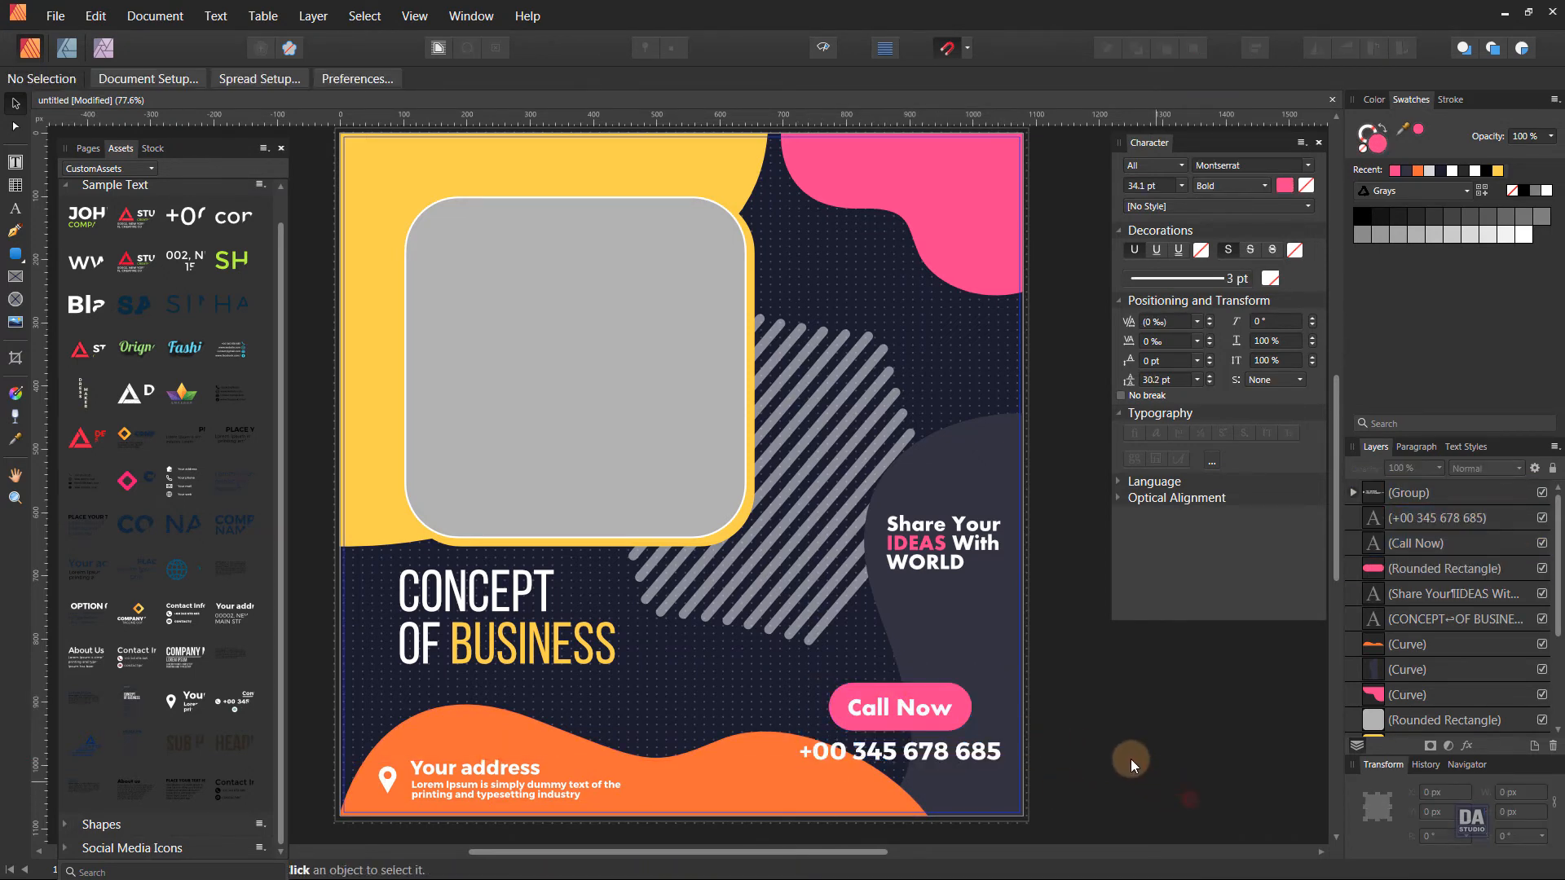
Place the white diamond "COMPANY NAME" logo from the Sample Text assets on the pink corner shape and deselect it.
{"action": "key", "text": "ctrl+space"}
{"action": "left_click_drag", "start_coordinate": [945, 683], "coordinate": [883, 639]}
{"action": "left_click_drag", "start_coordinate": [979, 617], "coordinate": [955, 630]}
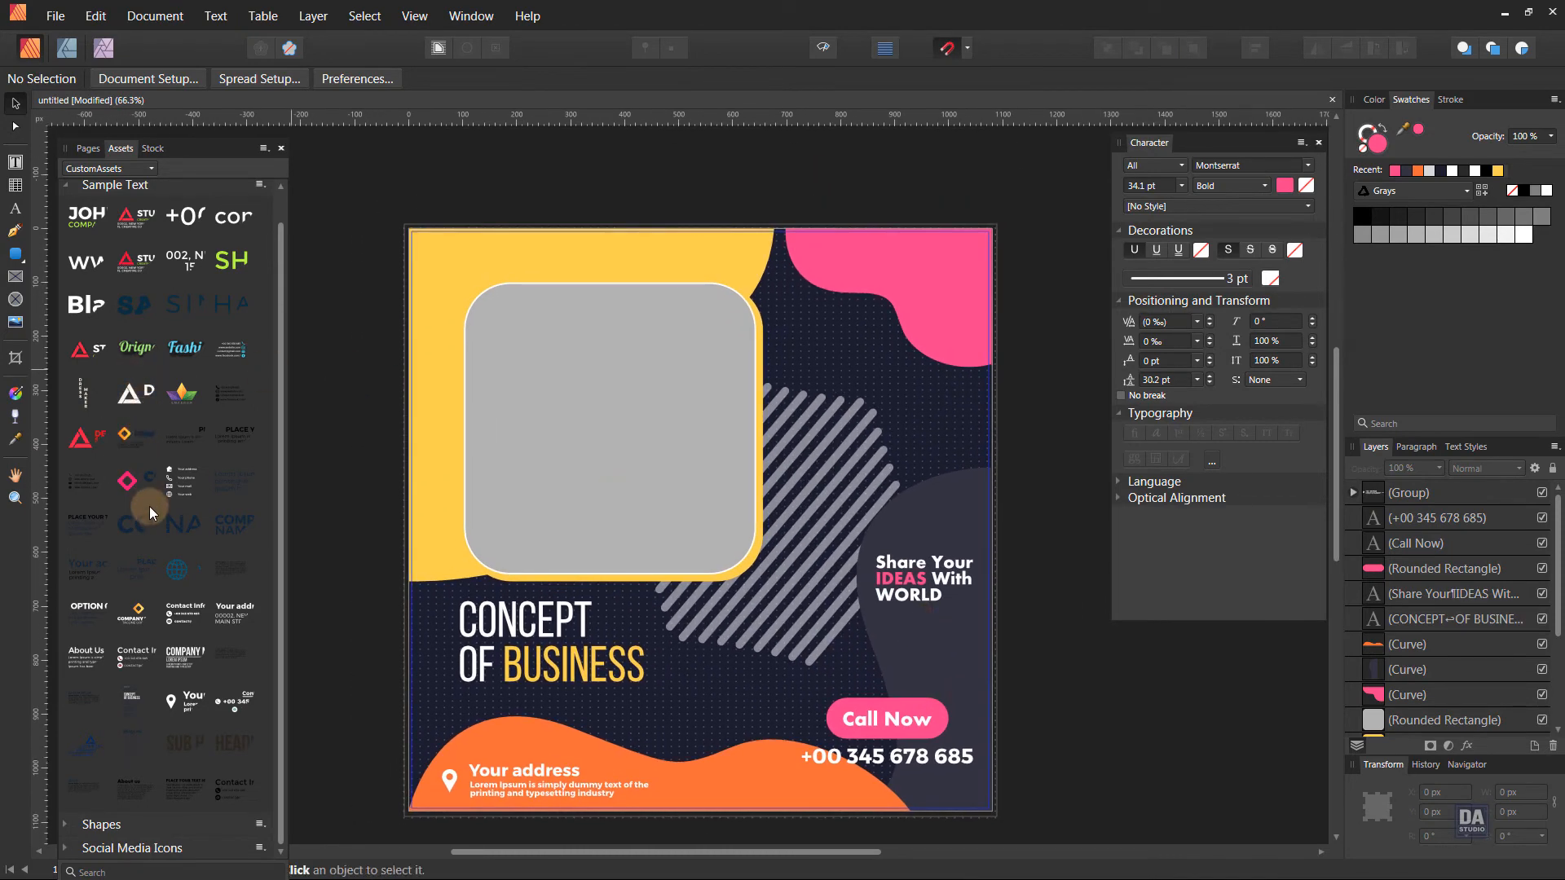
{"action": "left_click_drag", "start_coordinate": [149, 506], "coordinate": [926, 261]}
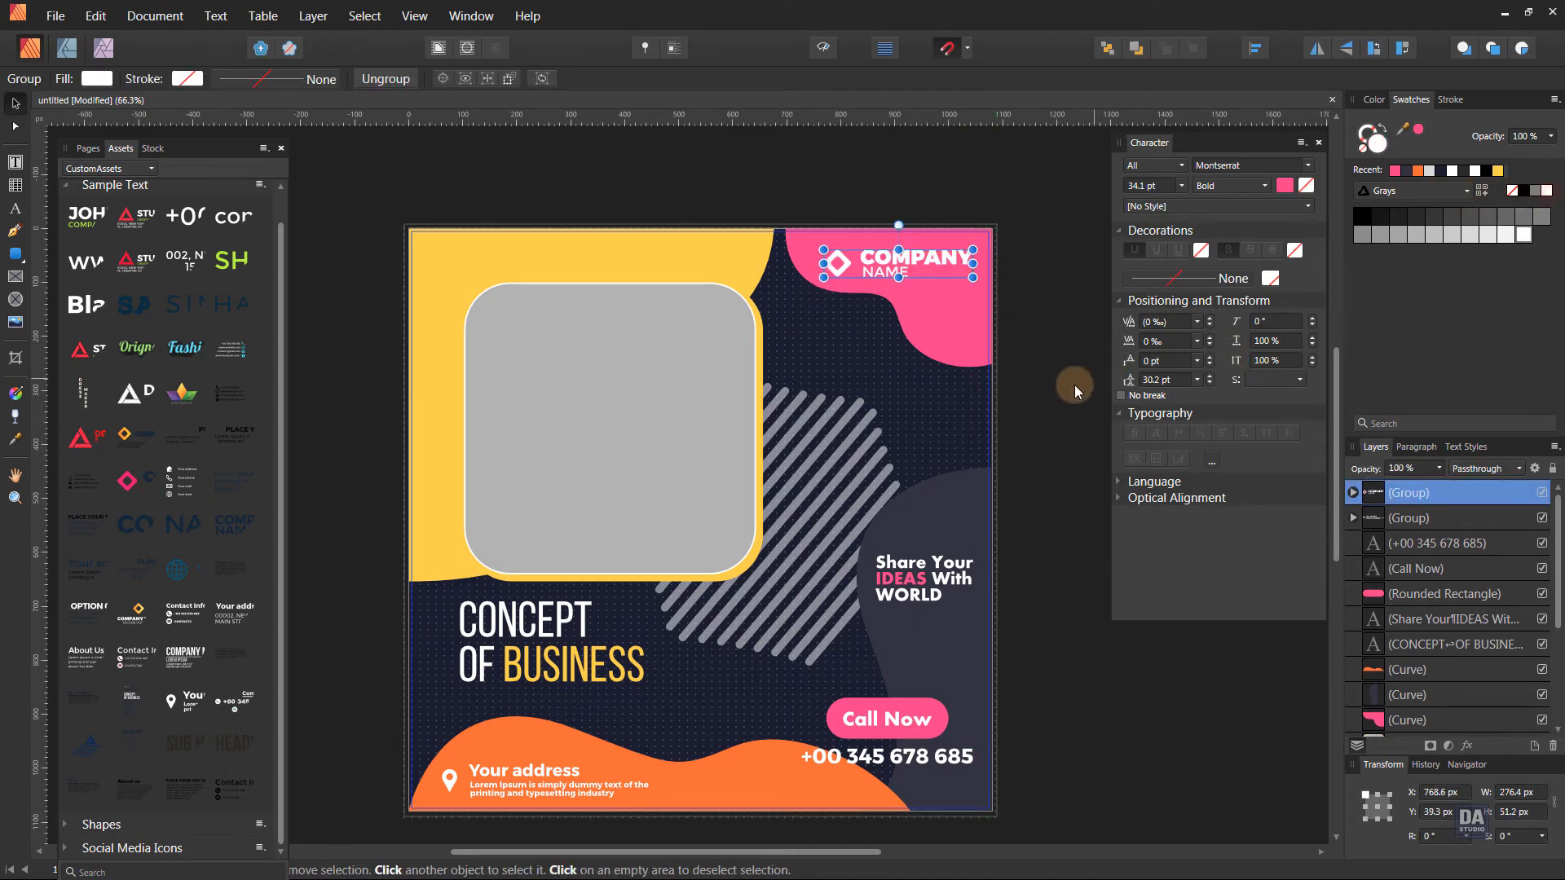
{"action": "left_click", "coordinate": [1046, 392]}
Search the Pexels stock photos for "business" and browse the thumbnails for a suitable picture.
{"action": "key", "text": "z"}
{"action": "left_click_drag", "start_coordinate": [848, 433], "coordinate": [763, 419]}
{"action": "left_click", "coordinate": [152, 148]}
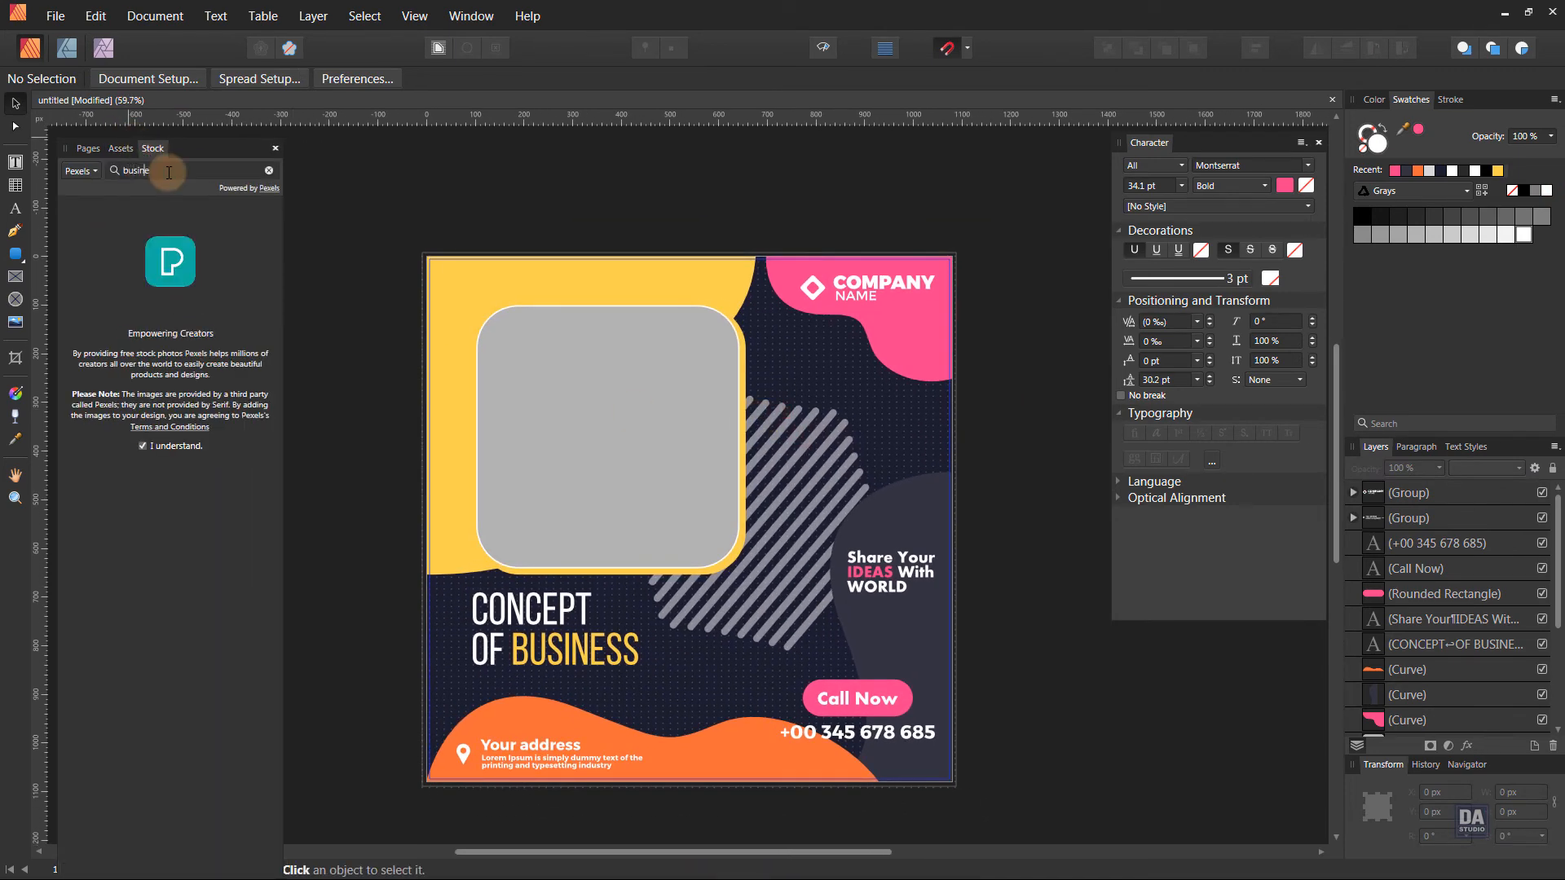
{"action": "key", "text": "Return"}
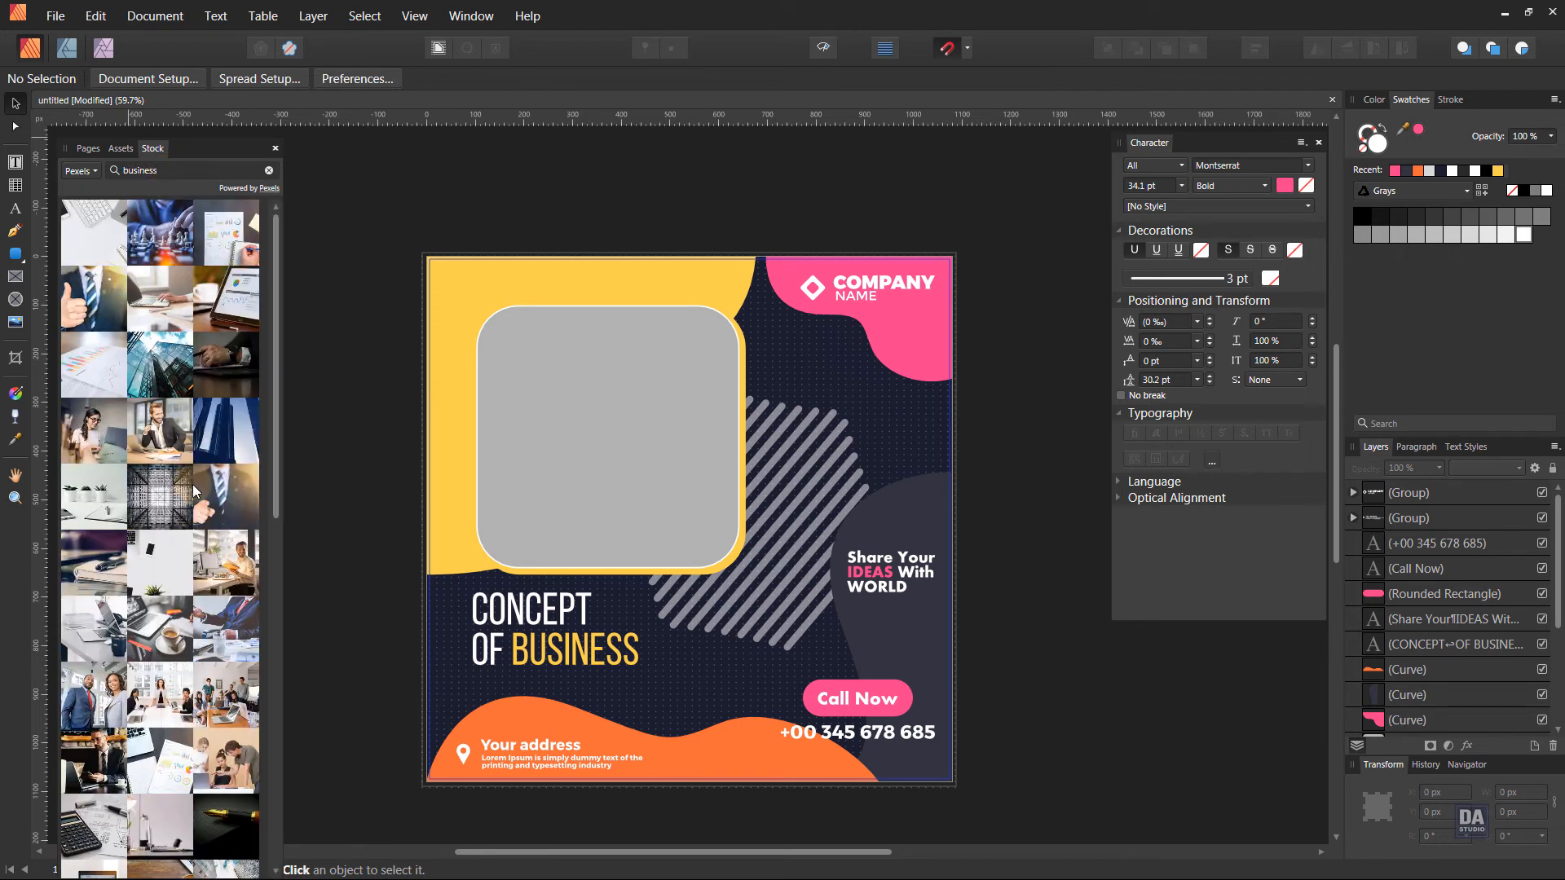
{"action": "scroll", "coordinate": [192, 484], "scroll_direction": "down", "scroll_amount": 4}
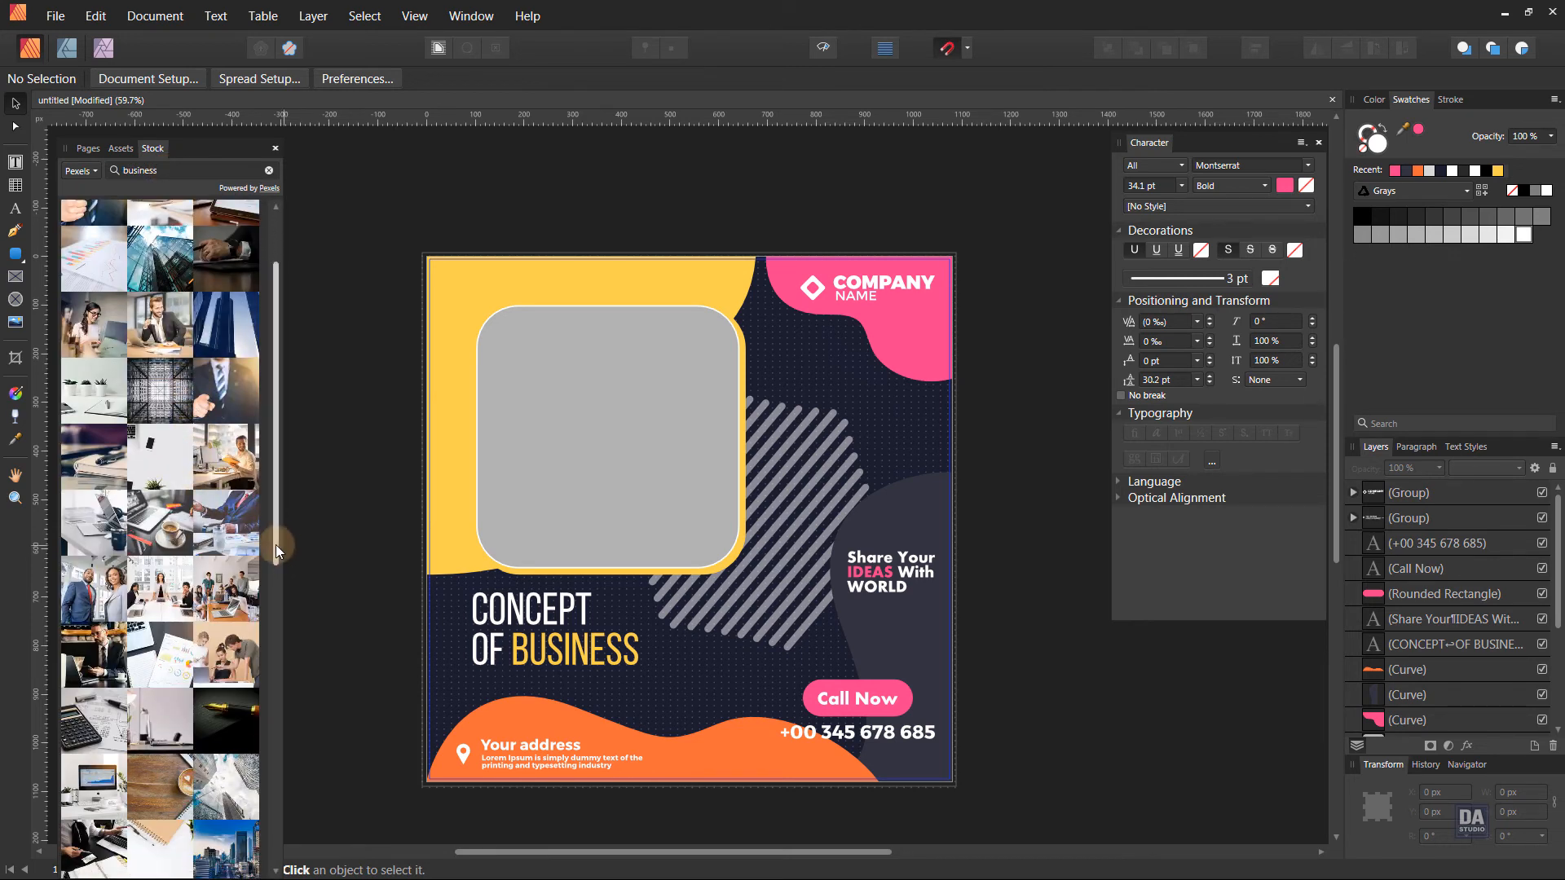
{"action": "scroll", "coordinate": [275, 548], "scroll_direction": "down", "scroll_amount": 3}
Convert the gray rounded rectangle to a picture frame.
{"action": "left_click", "coordinate": [605, 445]}
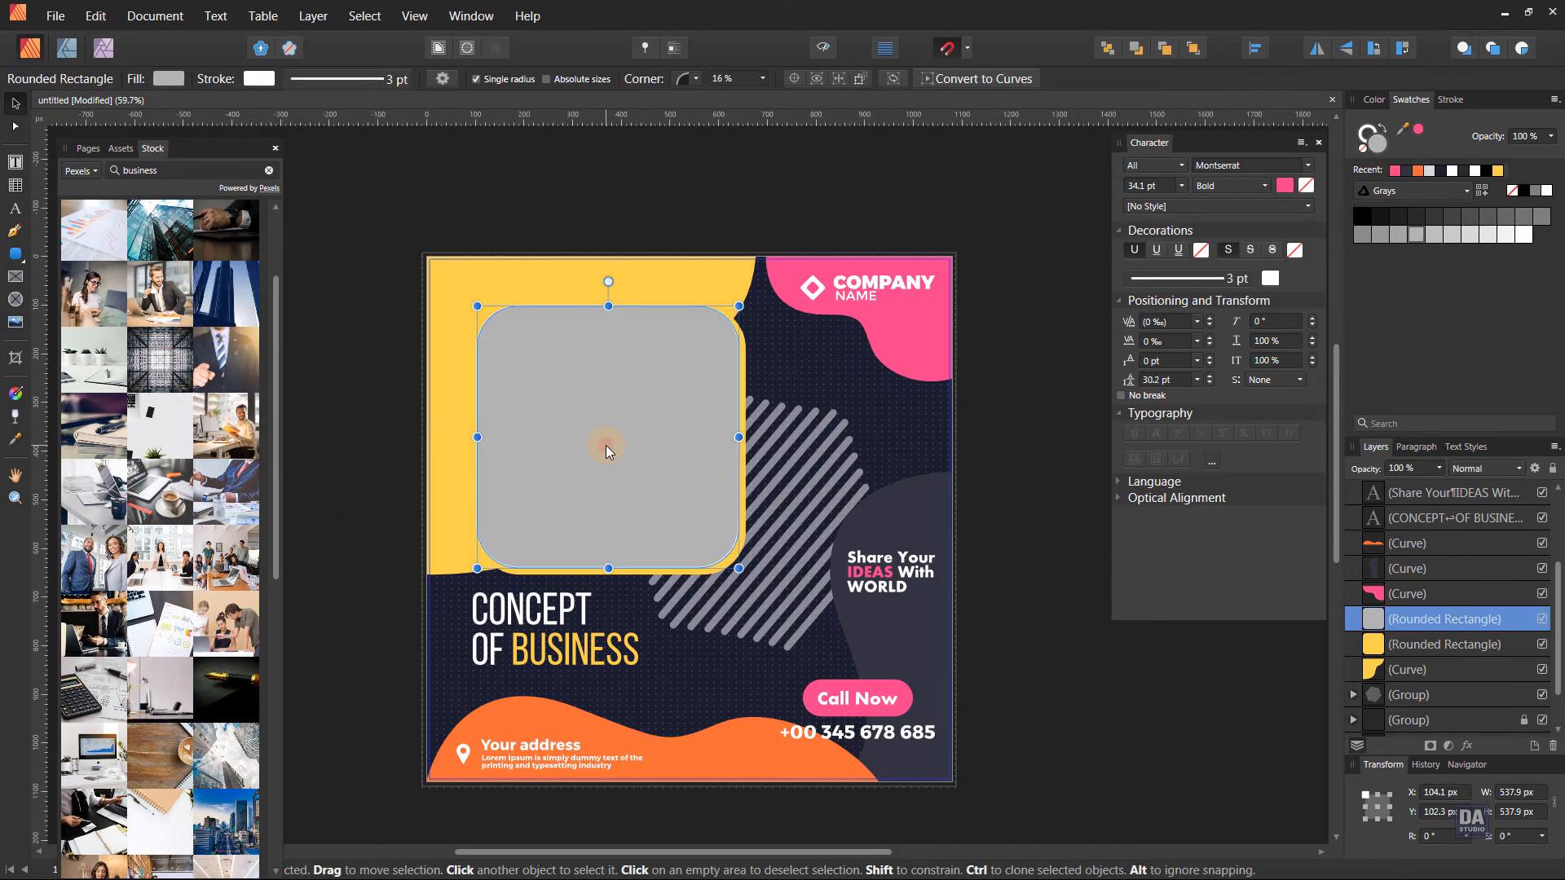
{"action": "right_click", "coordinate": [605, 445]}
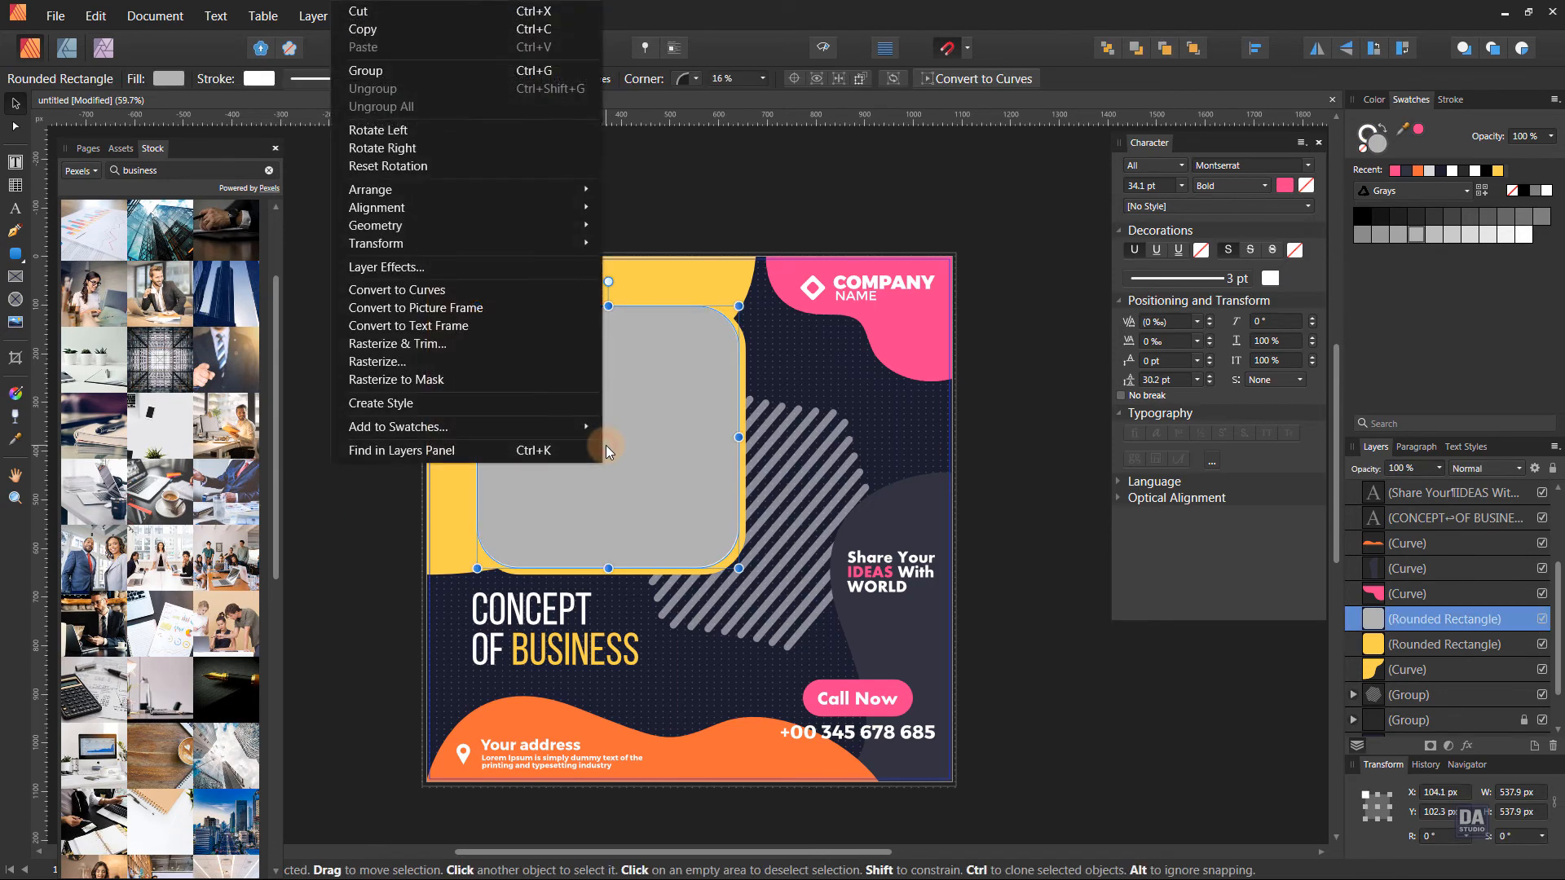
{"action": "left_click", "coordinate": [472, 310]}
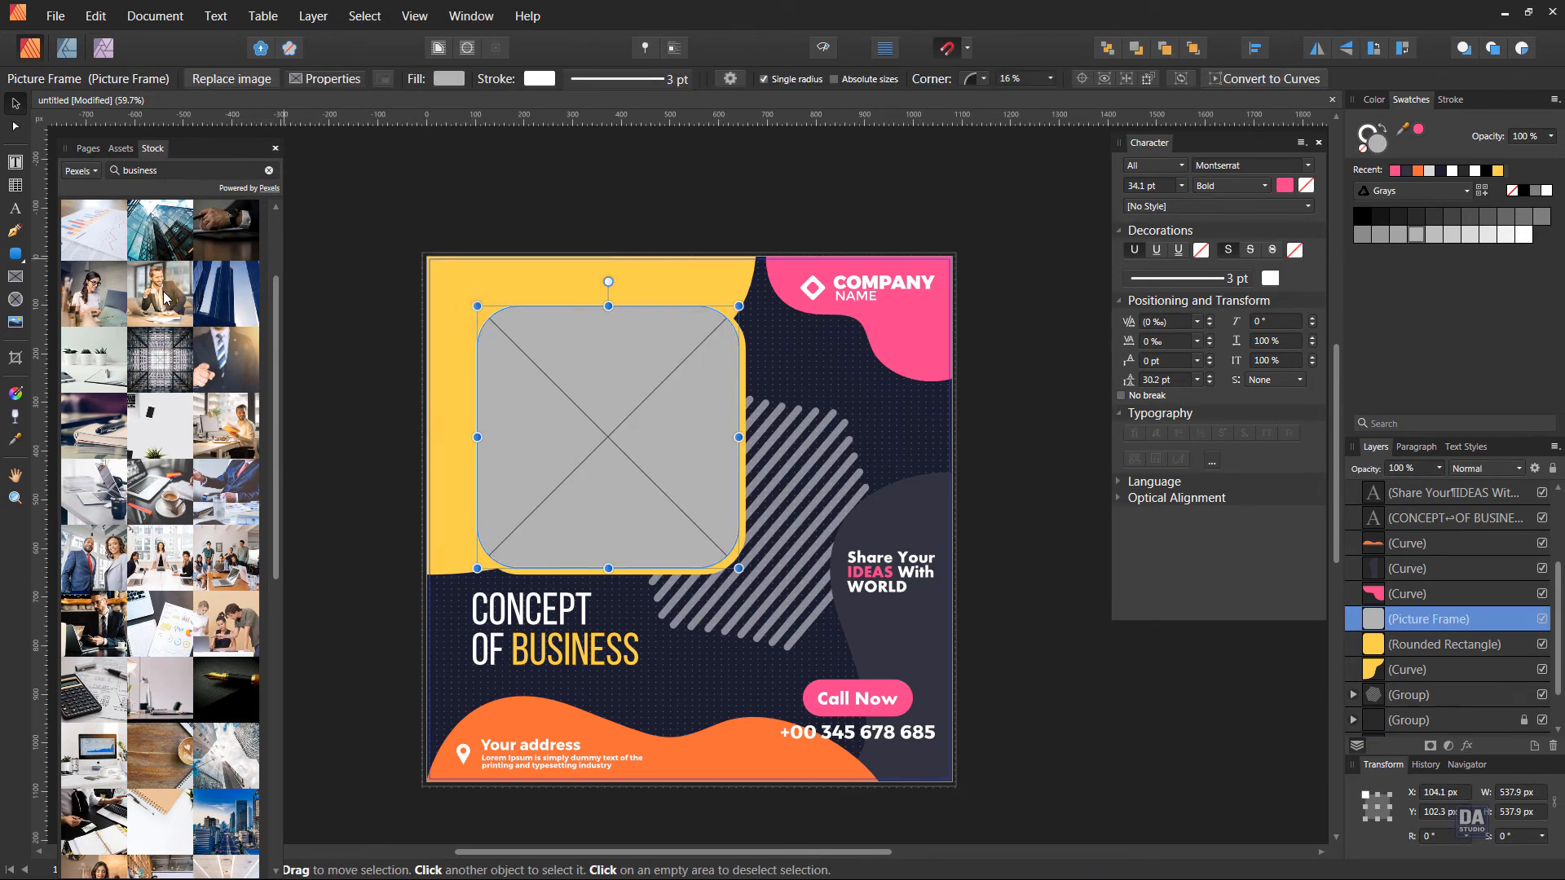
Place the stock photo of the man holding a coffee cup in the picture frame, then enlarge and reposition it within.
{"action": "left_click_drag", "start_coordinate": [164, 298], "coordinate": [598, 411]}
{"action": "left_click_drag", "start_coordinate": [610, 601], "coordinate": [620, 457]}
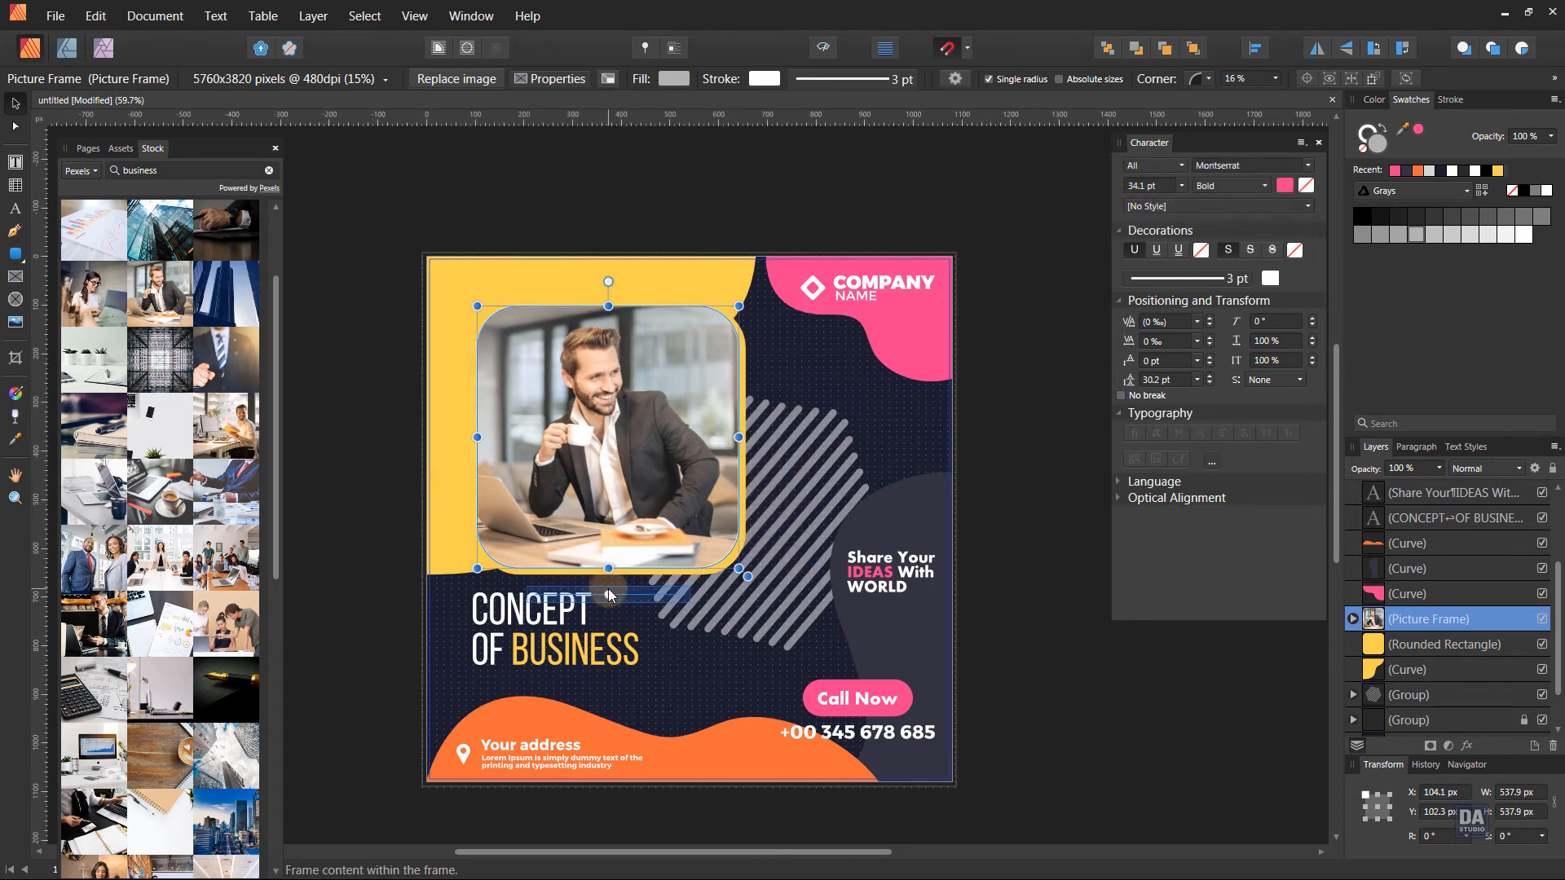
{"action": "left_click_drag", "start_coordinate": [608, 592], "coordinate": [613, 591]}
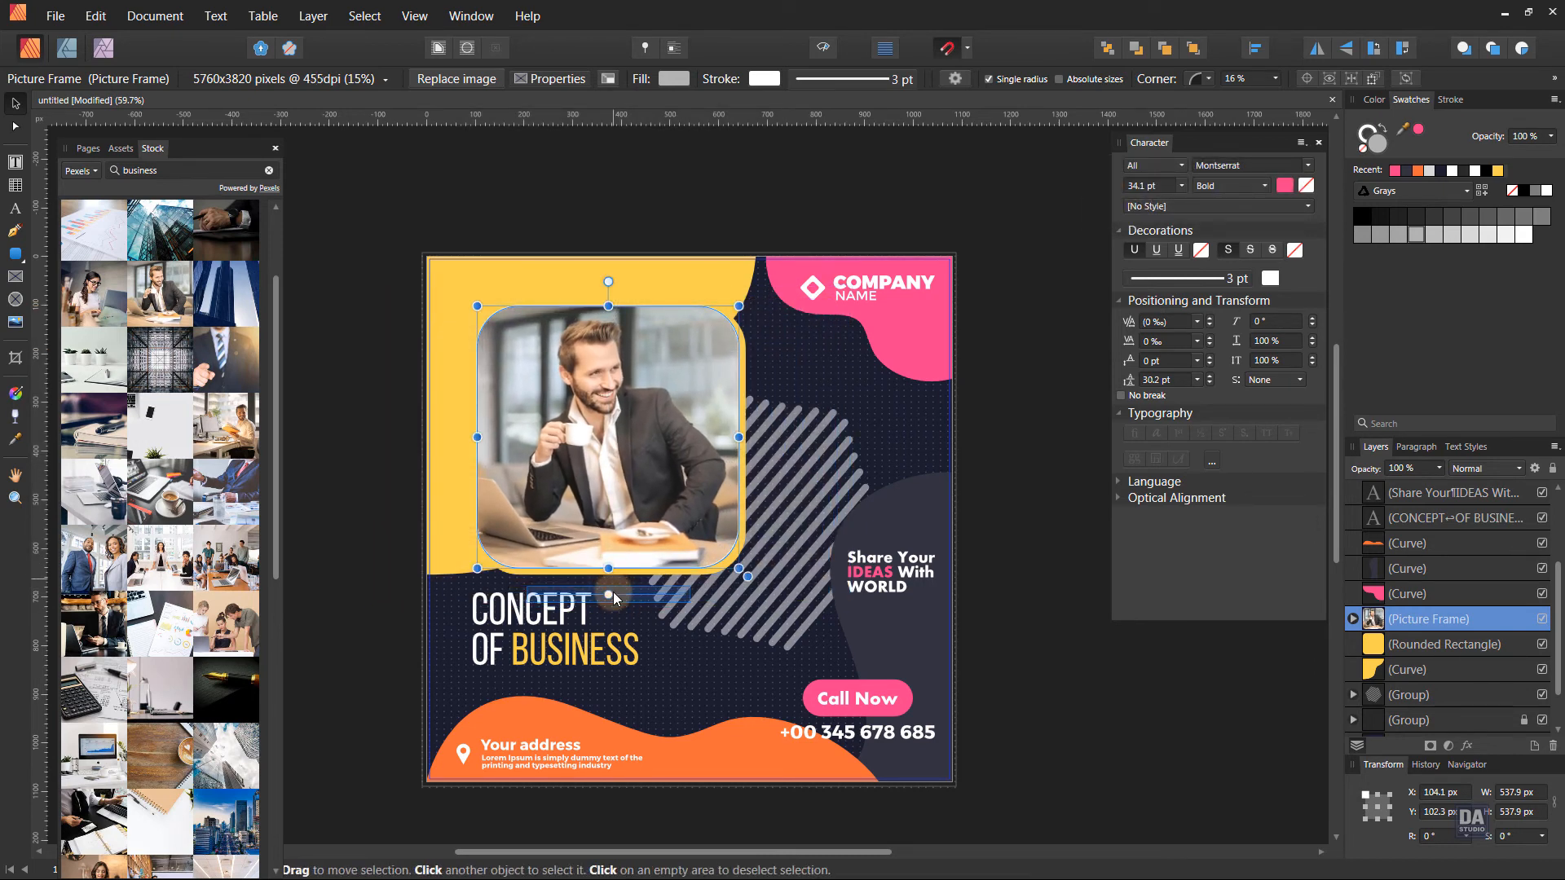
{"action": "left_click_drag", "start_coordinate": [605, 452], "coordinate": [608, 459]}
{"action": "left_click", "coordinate": [1098, 652]}
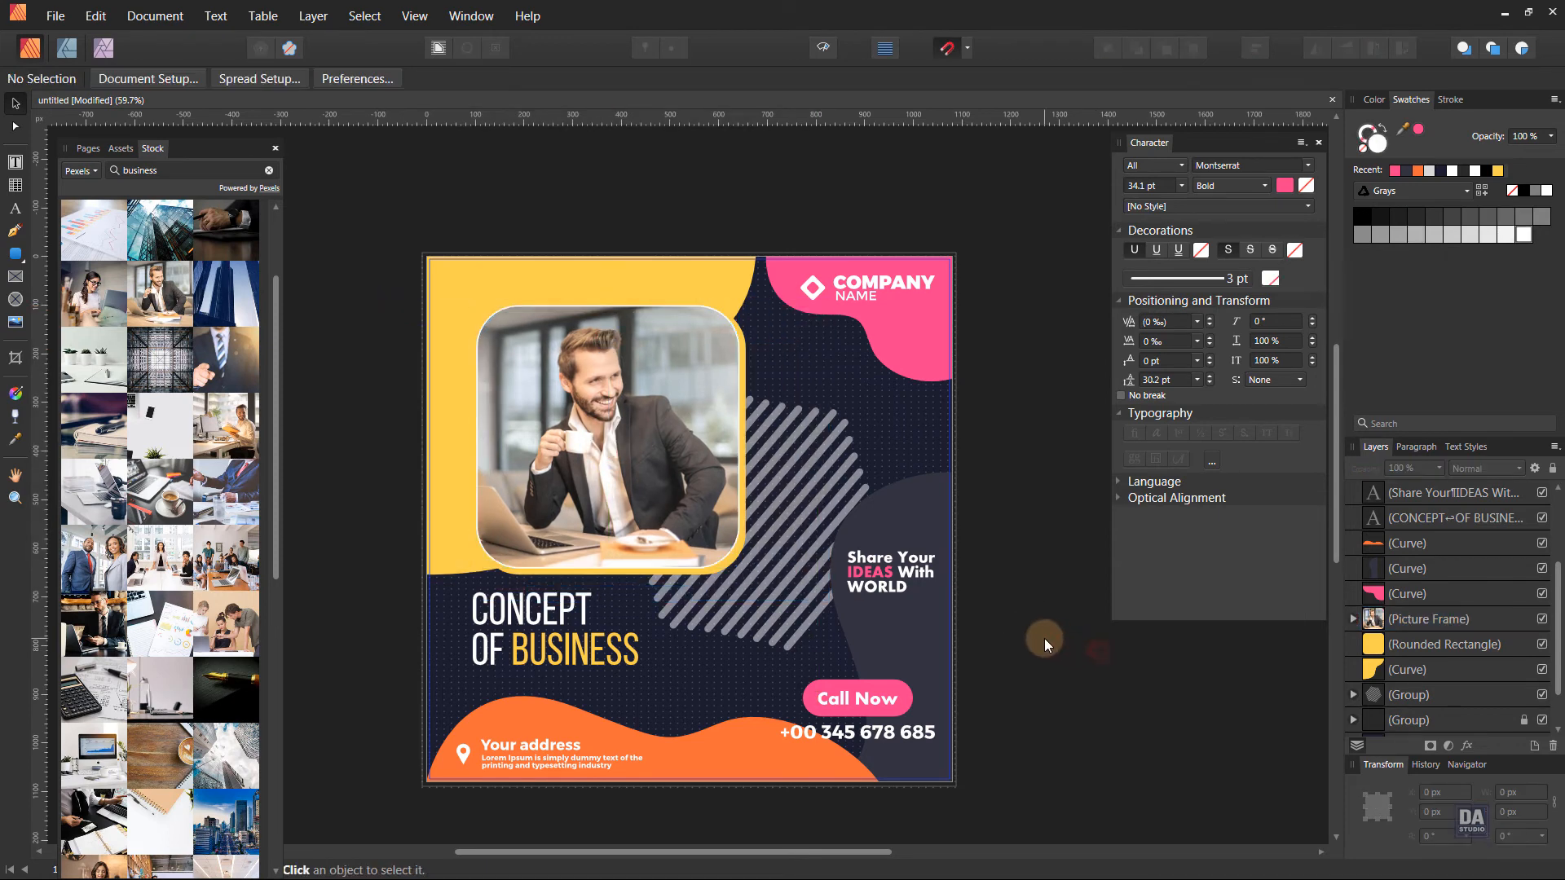
Collapse the floating Stock and Character panels to clear the workspace around the page.
{"action": "key", "text": "ctrl+space"}
{"action": "left_click_drag", "start_coordinate": [947, 636], "coordinate": [937, 632]}
{"action": "left_click", "coordinate": [186, 155]}
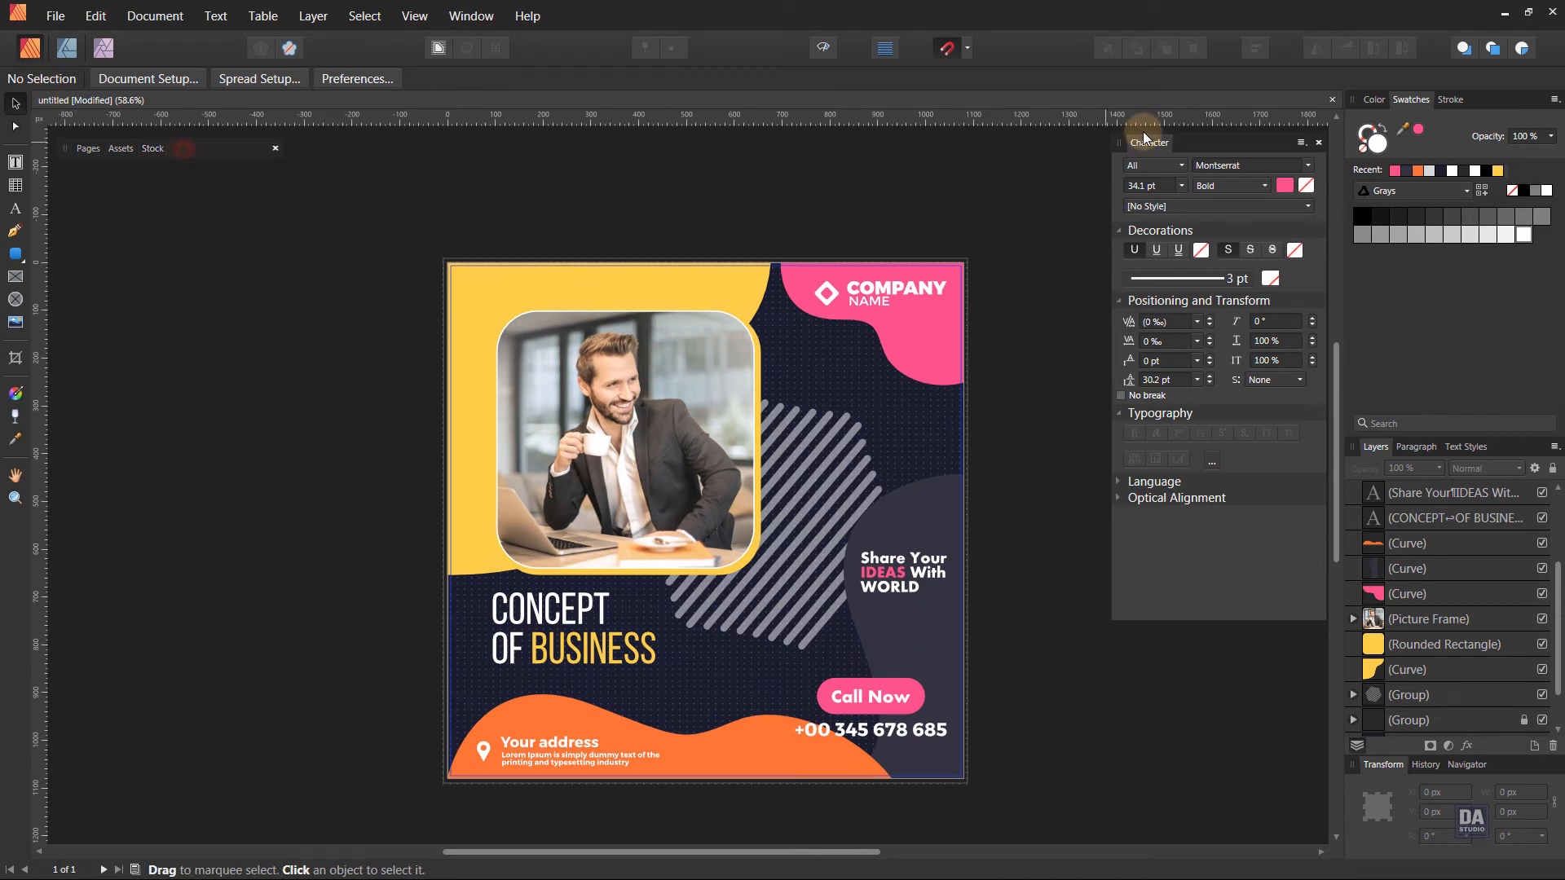
{"action": "left_click", "coordinate": [1191, 144]}
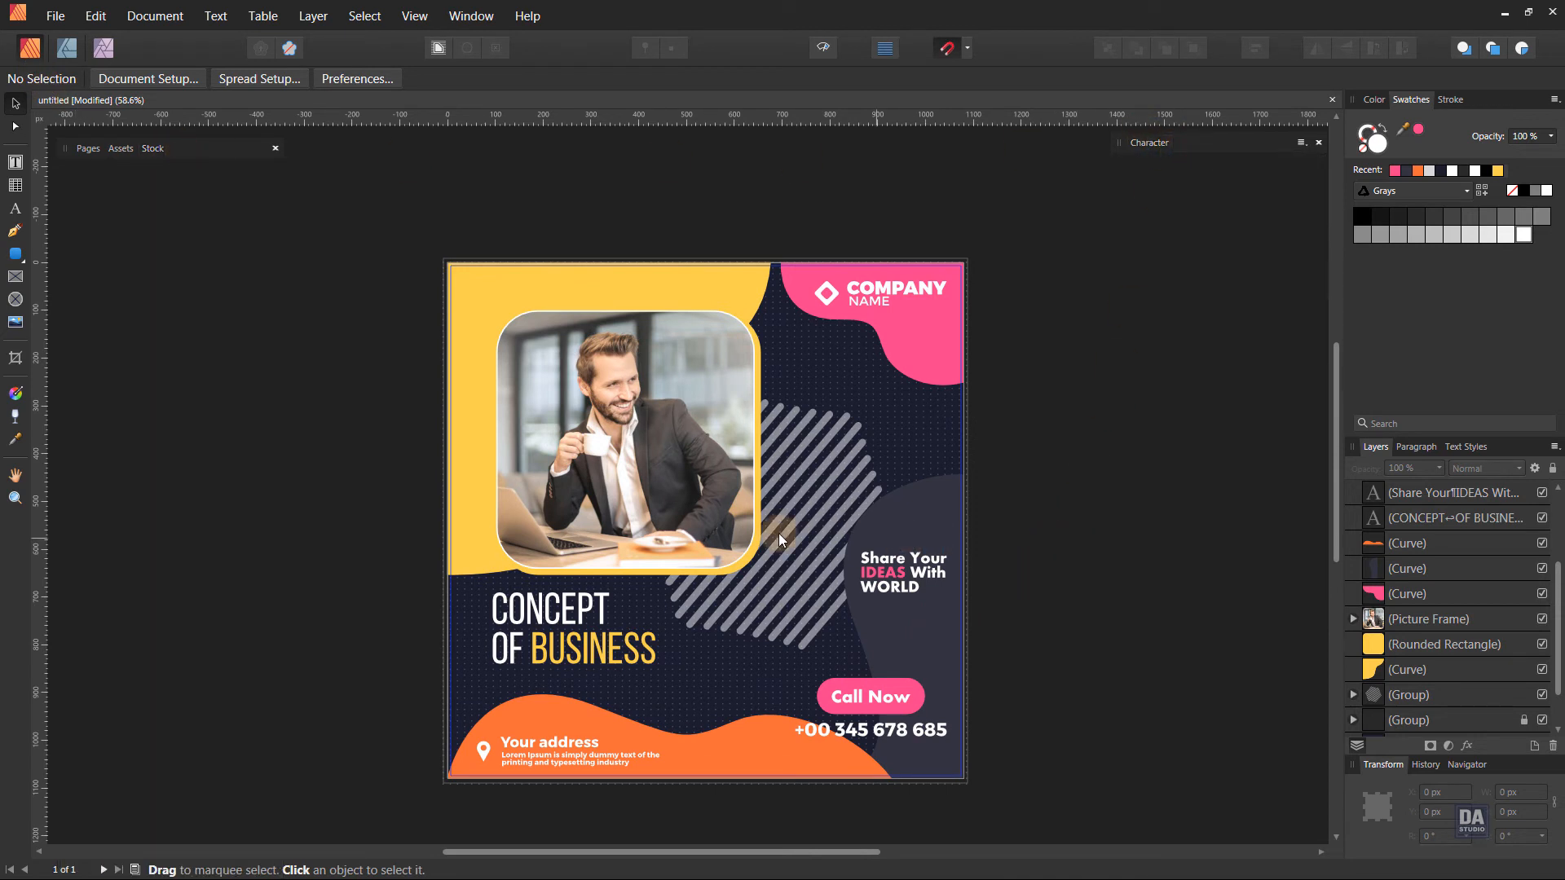
Draw a straight 45° line rising across the photo, about 814.5 × 814.5 px, with a white 3 pt stroke.
{"action": "left_click", "coordinate": [13, 234]}
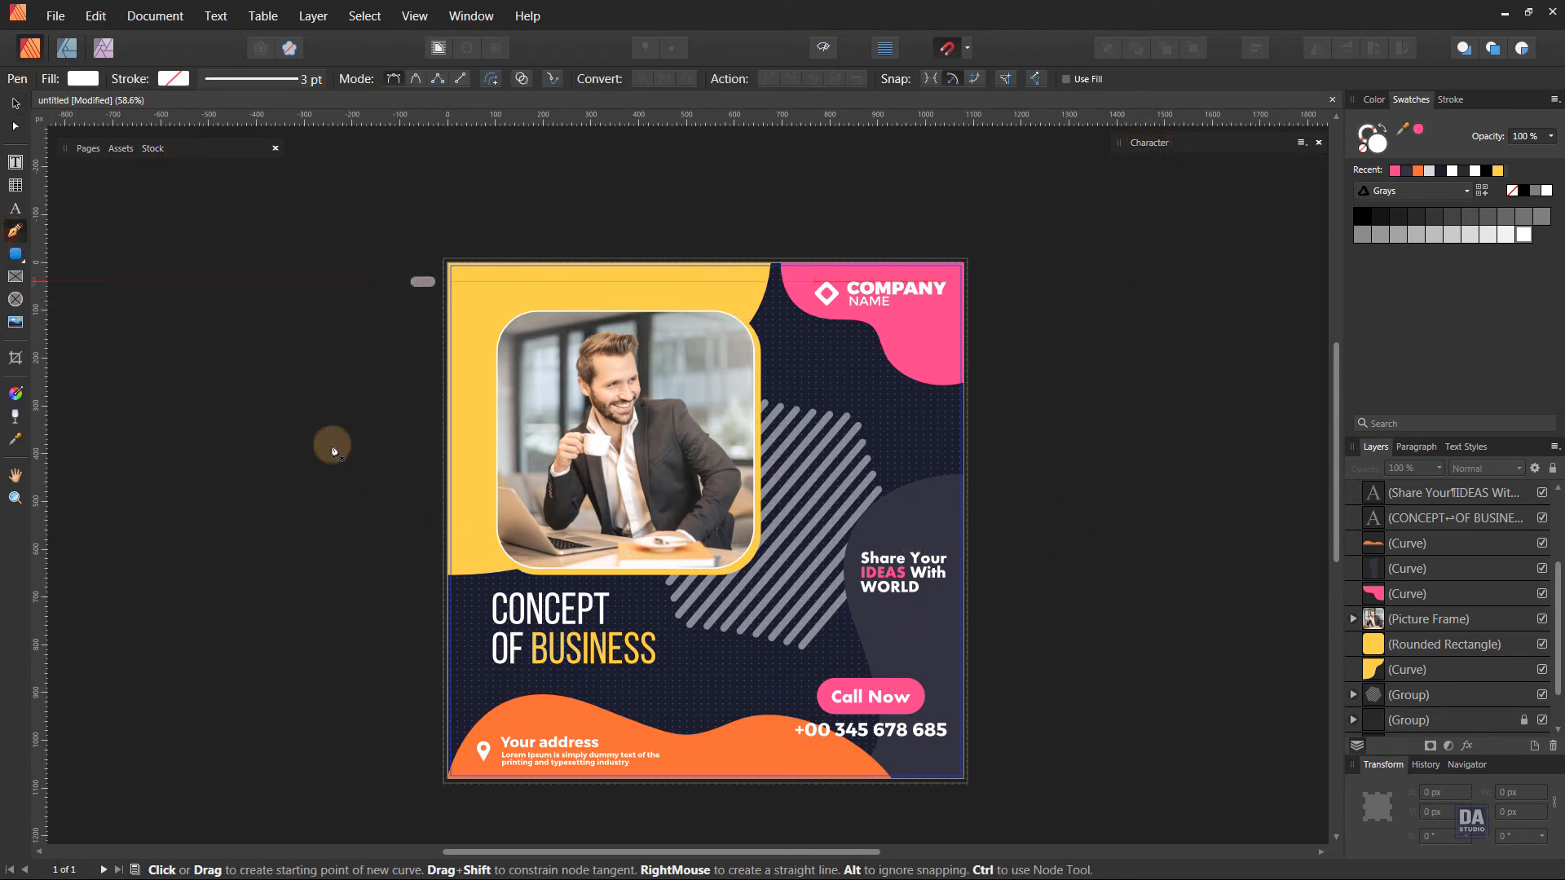
{"action": "left_click", "coordinate": [429, 623]}
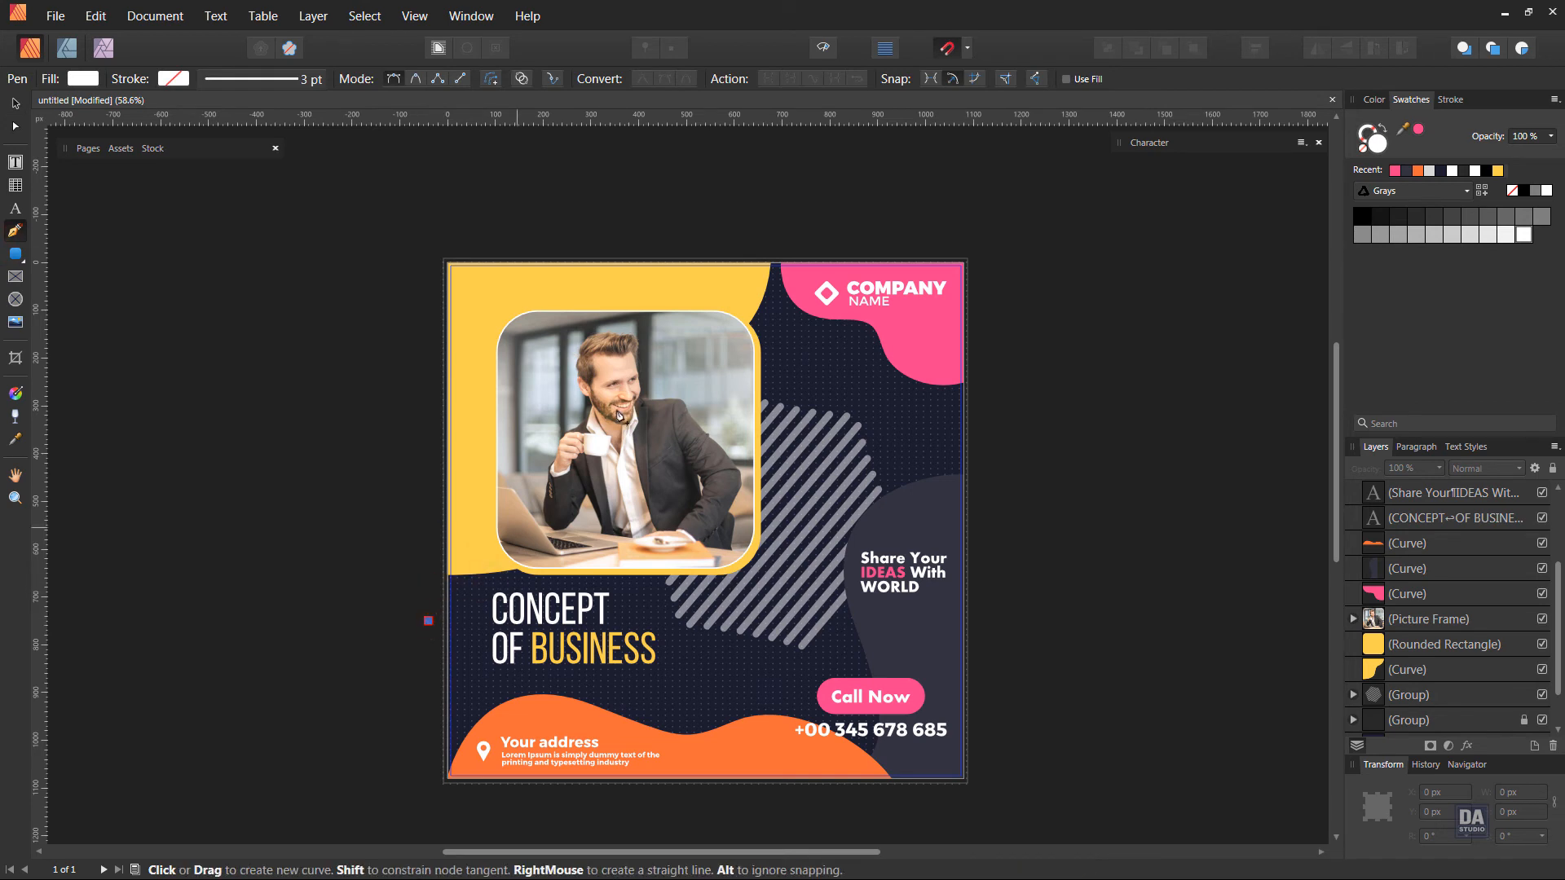
{"action": "left_click", "coordinate": [817, 232]}
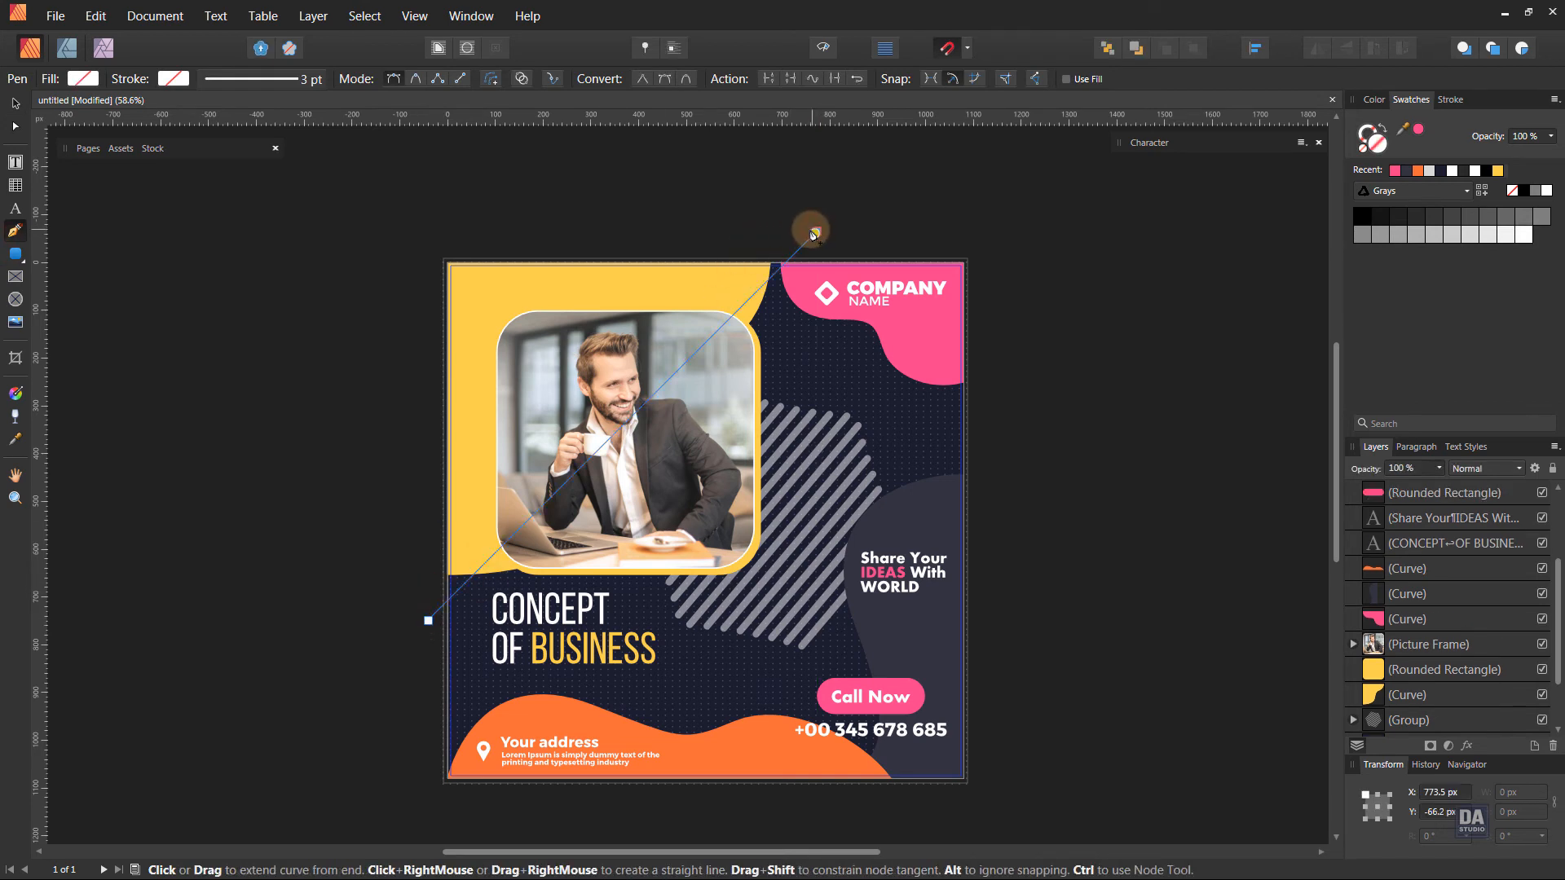
{"action": "left_click", "coordinate": [1546, 190]}
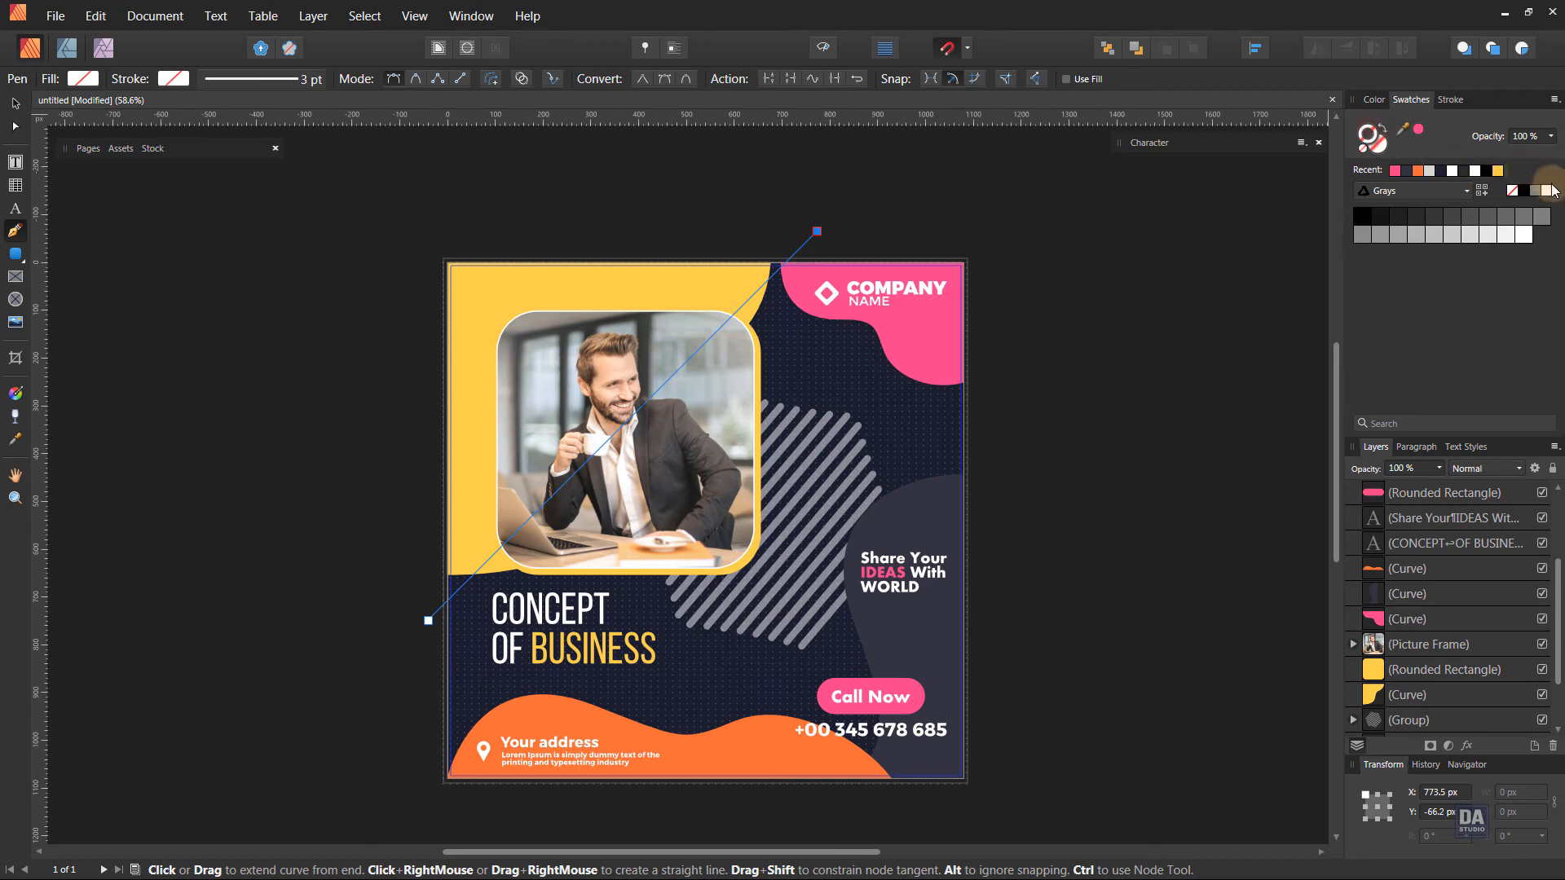
{"action": "key", "text": "v"}
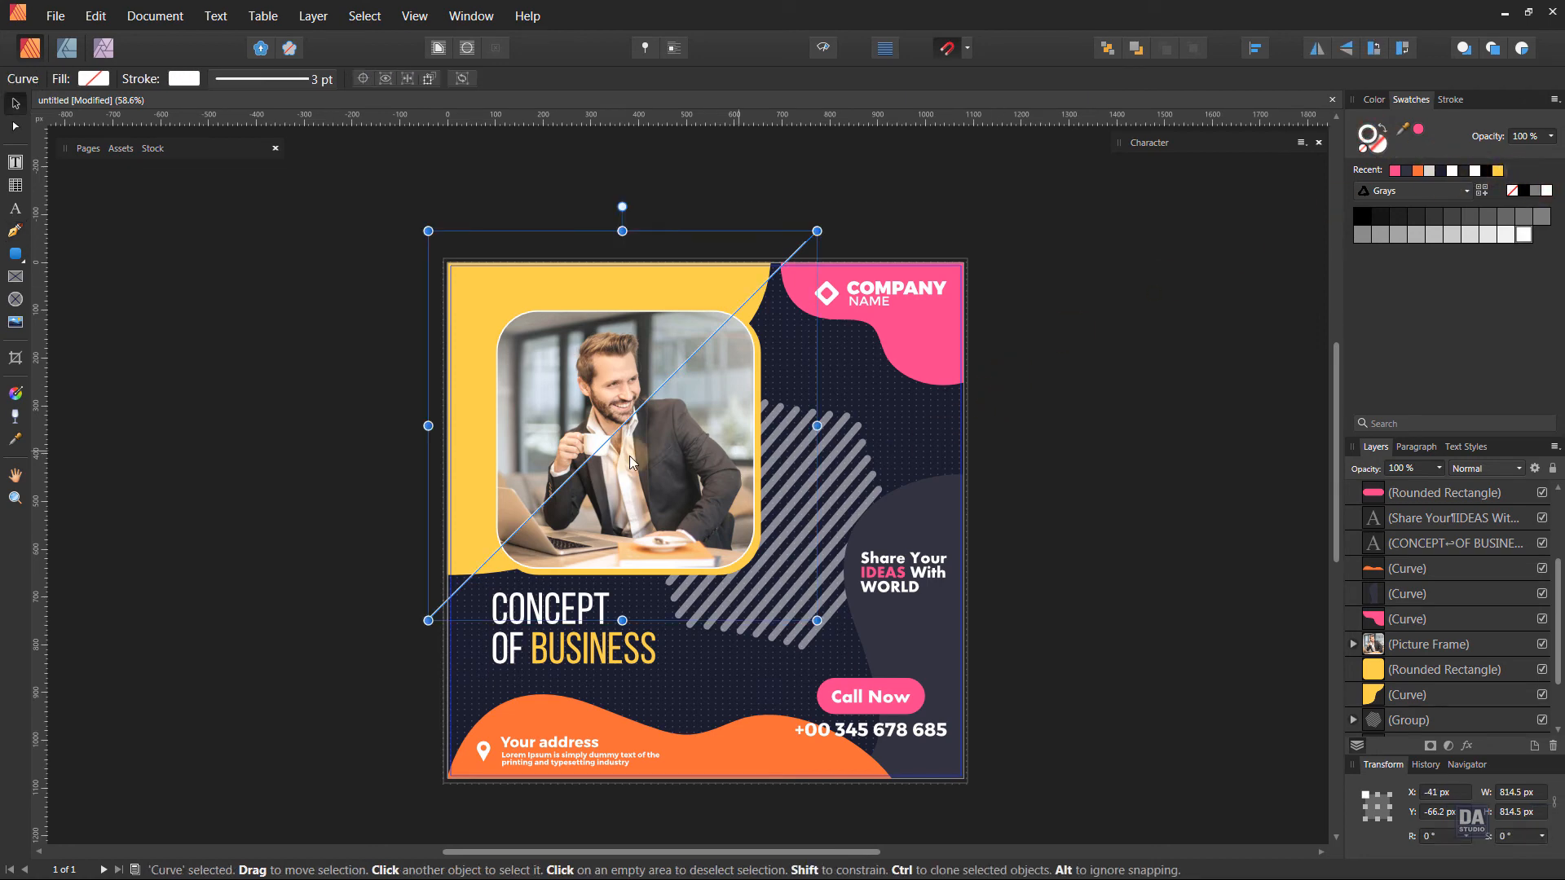
Move the diagonal line to about X -8.5 px, Y -28.8 px so its lower end meets the page's left edge.
{"action": "scroll", "coordinate": [596, 472], "scroll_direction": "up", "scroll_amount": 3}
{"action": "left_click_drag", "start_coordinate": [466, 564], "coordinate": [491, 596]}
{"action": "scroll", "coordinate": [496, 599], "scroll_direction": "down", "scroll_amount": 3}
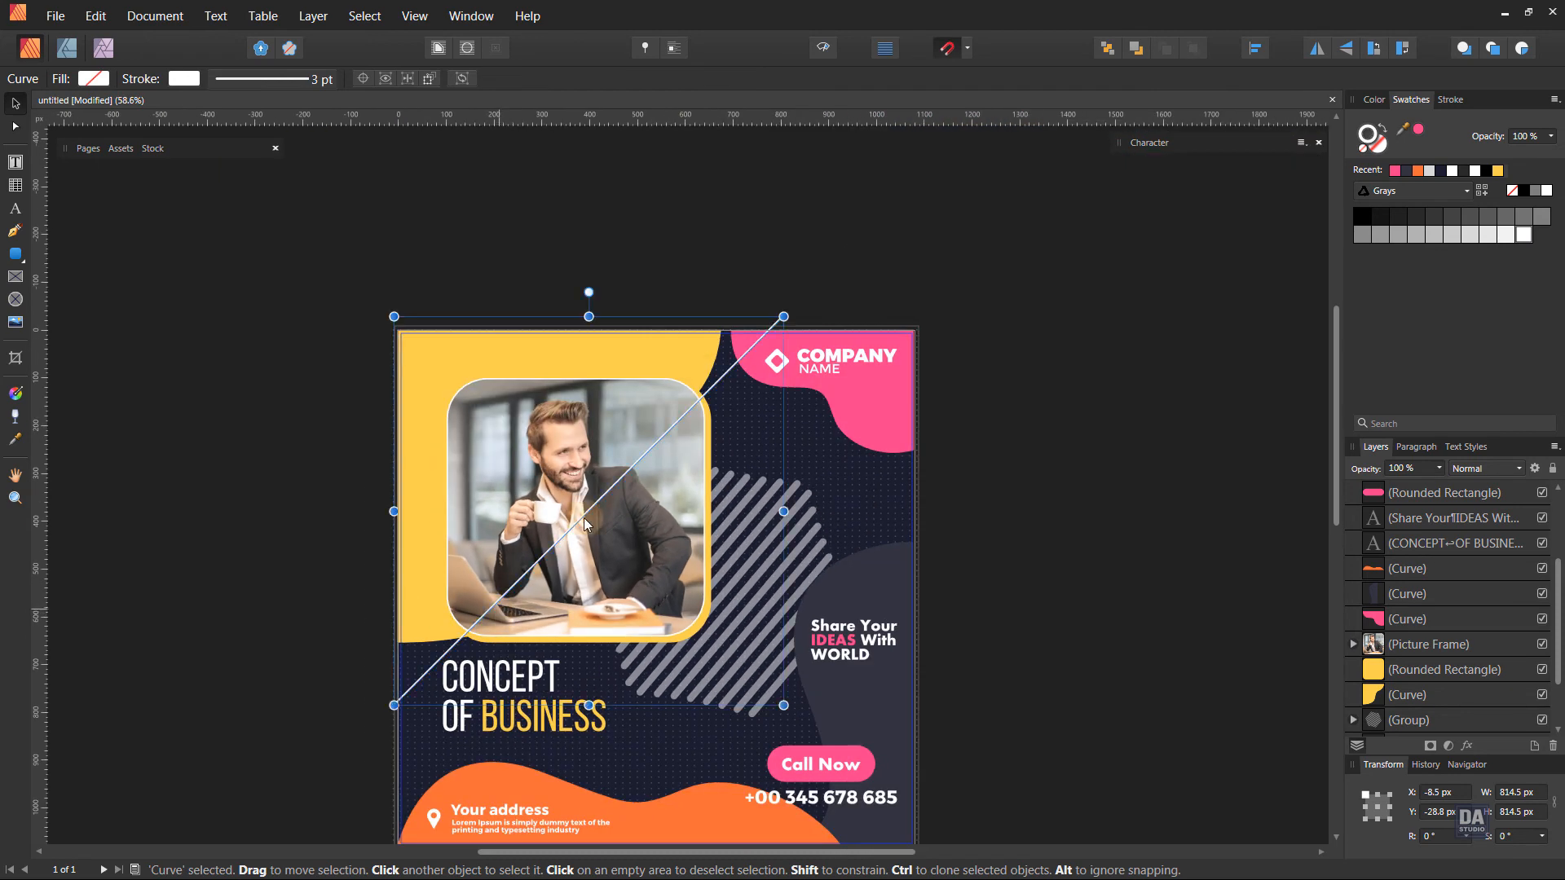
Duplicate the diagonal line and offset the copy about 11 px up and to the left.
{"action": "left_click", "coordinate": [1445, 100]}
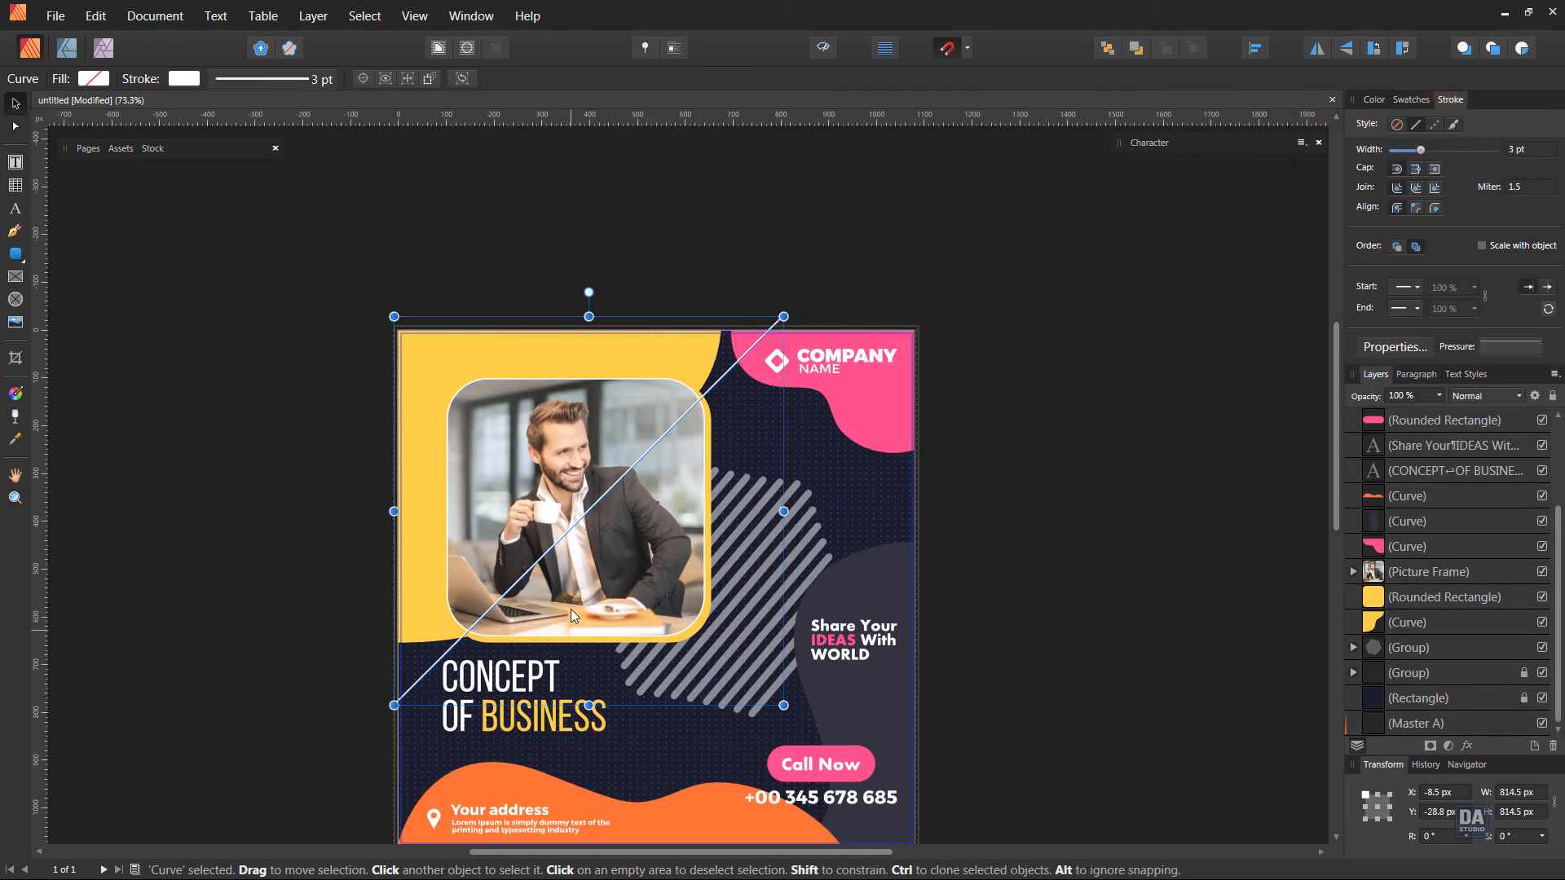
{"action": "scroll", "coordinate": [571, 608], "scroll_direction": "up", "scroll_amount": 3}
{"action": "mouse_move", "coordinate": [428, 545]}
{"action": "left_mouse_down"}
{"action": "mouse_move", "coordinate": [469, 568]}
{"action": "mouse_move", "coordinate": [502, 627]}
{"action": "left_mouse_up"}
{"action": "key", "text": "ctrl+z"}
{"action": "key", "text": "space"}
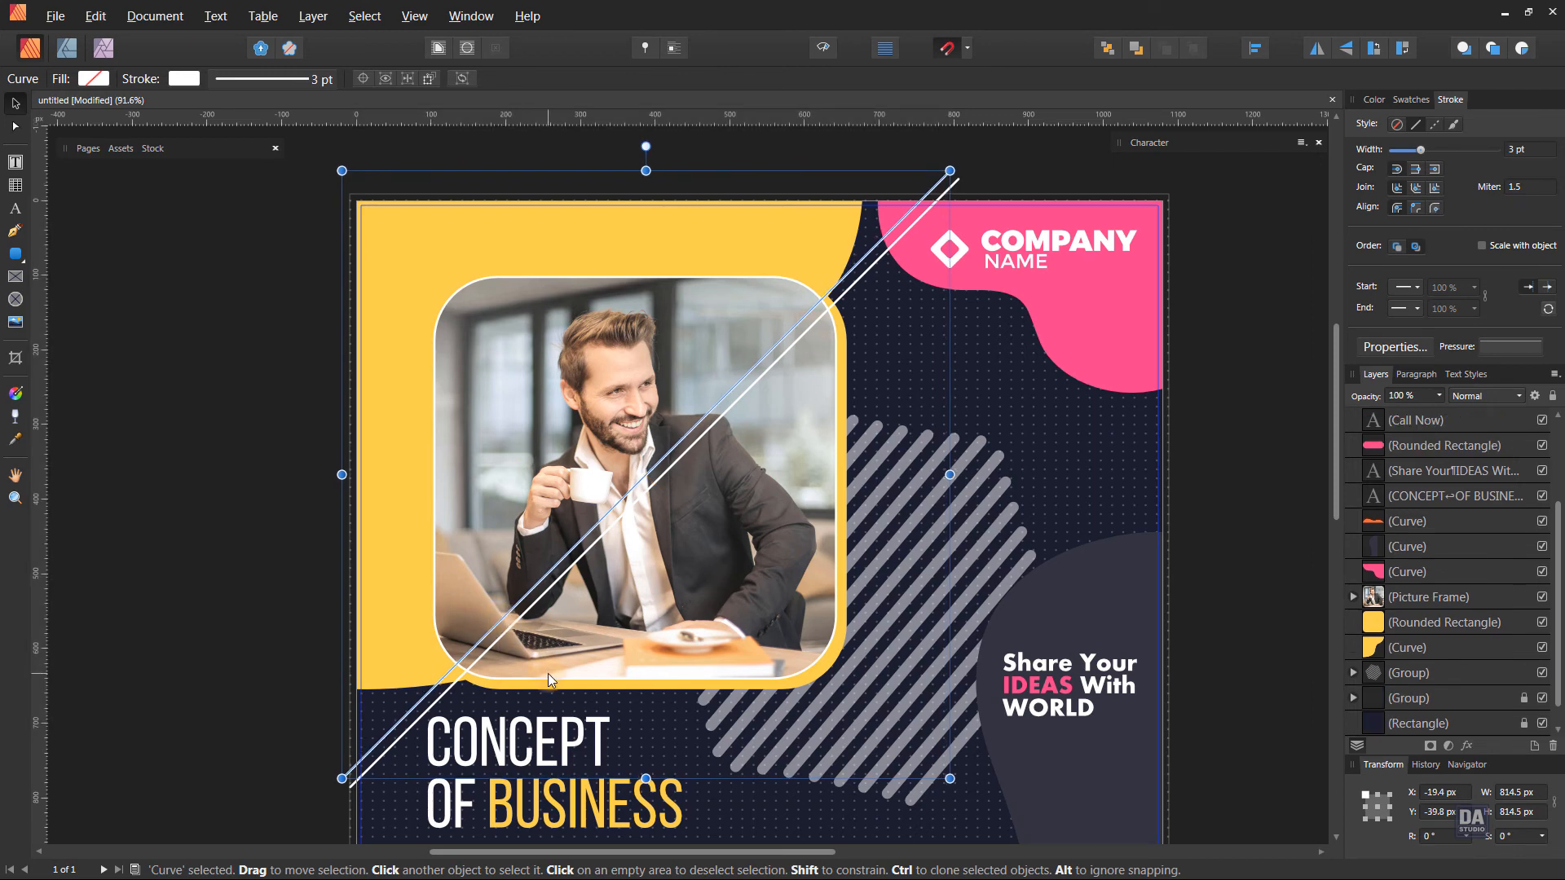
Repeat the offset duplication until 37 parallel diagonal lines cover the yellow wavy shape up to its outer corner.
{"action": "key", "text": "ctrl+j"}
{"action": "key", "text": "ctrl+j"}
{"action": "key", "text": "ctrl+j"}
{"action": "key", "text": "ctrl+j"}
{"action": "key", "text": "ctrl+j"}
{"action": "key", "text": "ctrl+j"}
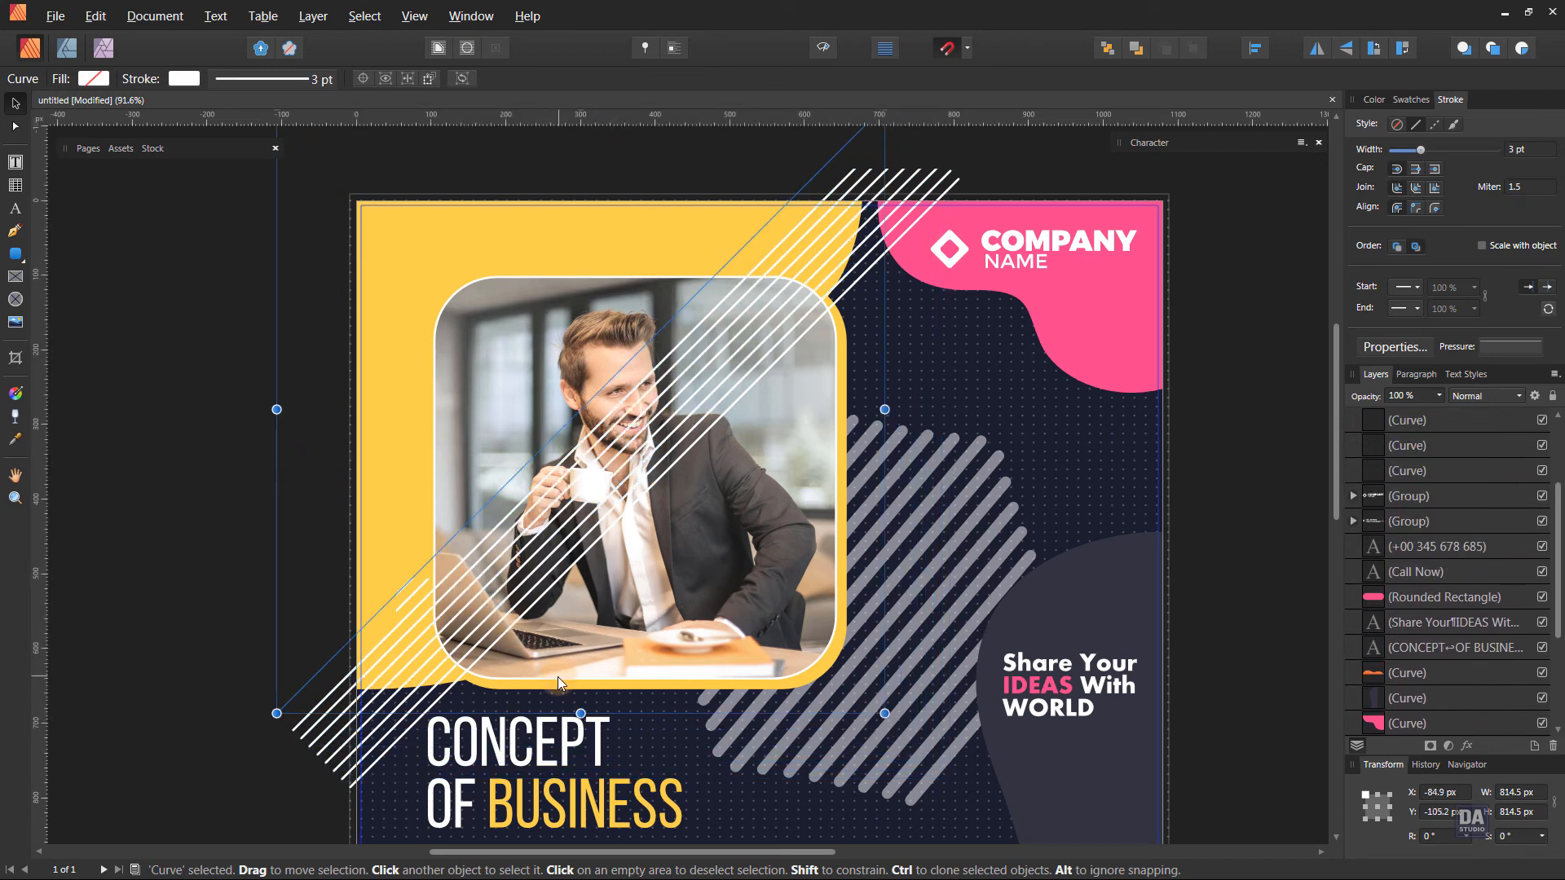
{"action": "key", "text": "ctrl+j"}
{"action": "key", "text": "ctrl+j"}
{"action": "key", "text": "ctrl+j"}
{"action": "key", "text": "ctrl+j"}
{"action": "key", "text": "ctrl+j"}
{"action": "key", "text": "ctrl+j"}
{"action": "key", "text": "ctrl+j"}
{"action": "key", "text": "ctrl+j"}
{"action": "key", "text": "ctrl+j"}
{"action": "key", "text": "ctrl+j"}
{"action": "key", "text": "ctrl+j"}
{"action": "key", "text": "ctrl+j"}
{"action": "key", "text": "ctrl+j"}
{"action": "key", "text": "ctrl+j"}
{"action": "key", "text": "ctrl+j"}
{"action": "key", "text": "ctrl+j"}
{"action": "key", "text": "ctrl+j"}
{"action": "key", "text": "ctrl+j"}
{"action": "key", "text": "ctrl+j"}
{"action": "key", "text": "ctrl+j"}
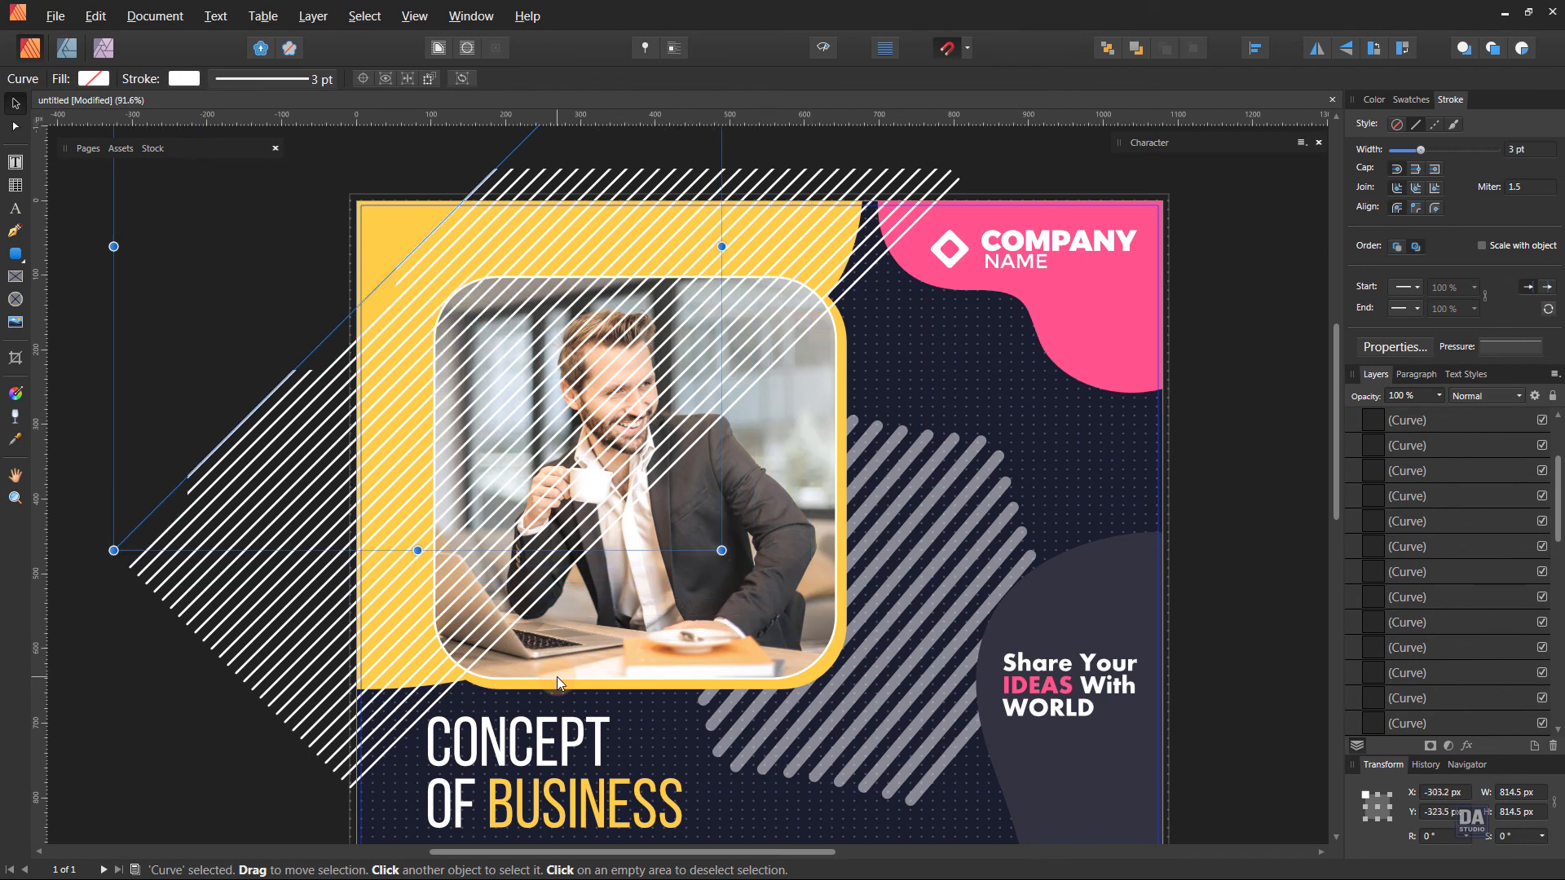
{"action": "key", "text": "ctrl+j"}
{"action": "key", "text": "ctrl+j"}
{"action": "key", "text": "ctrl+j"}
{"action": "key", "text": "ctrl+j"}
{"action": "key", "text": "ctrl+j"}
{"action": "key", "text": "ctrl+j"}
{"action": "key", "text": "ctrl+j"}
{"action": "key", "text": "ctrl+j"}
{"action": "key", "text": "ctrl+j"}
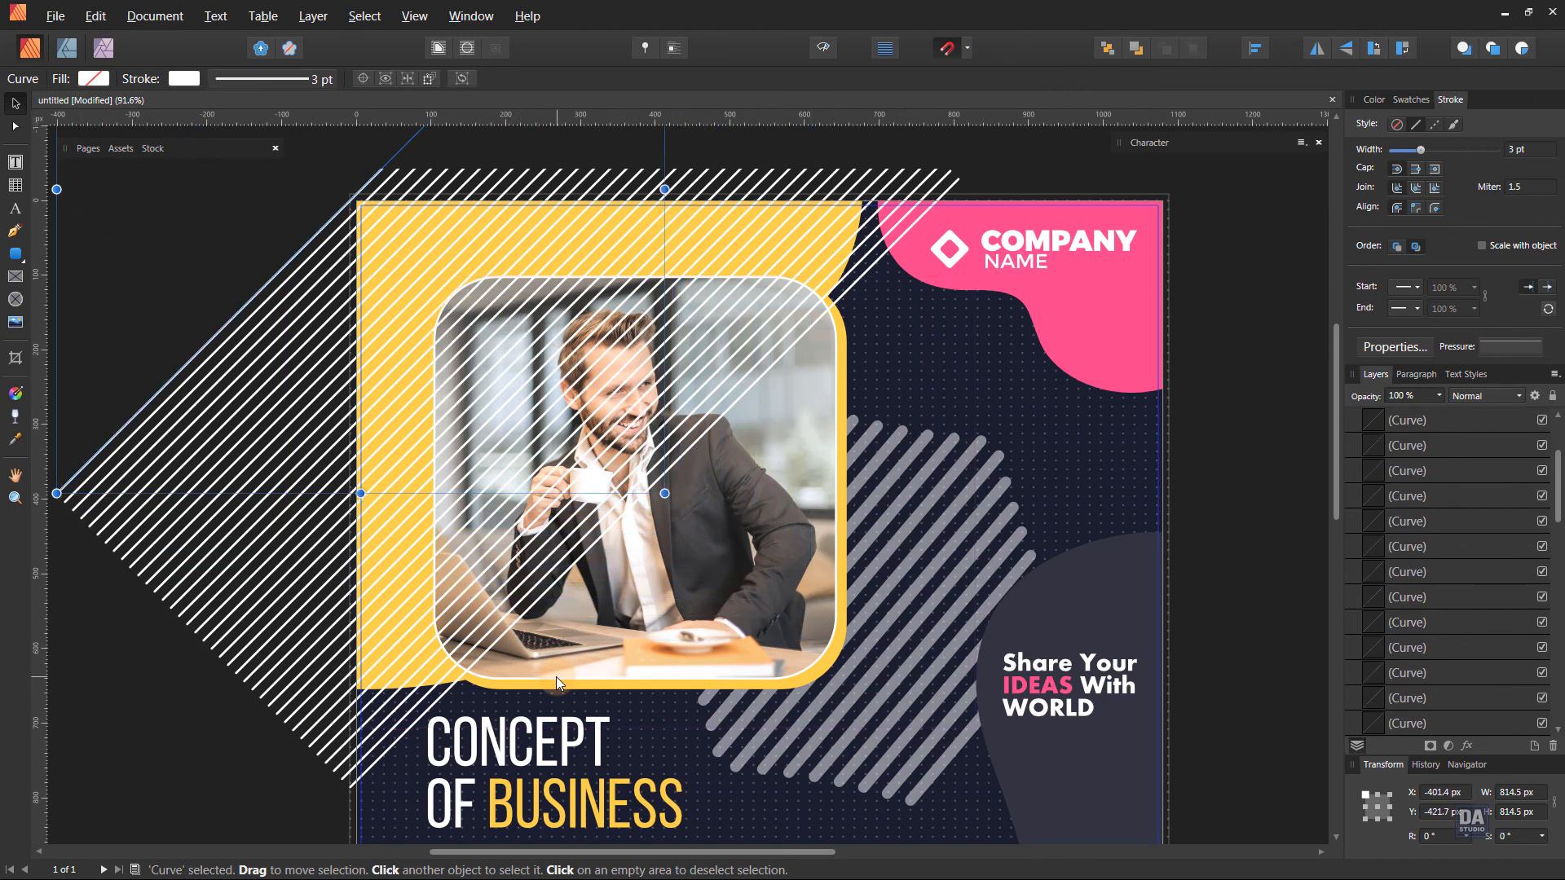
Select all 37 diagonal line curves and group them.
{"action": "scroll", "coordinate": [556, 677], "scroll_direction": "down", "scroll_amount": 2}
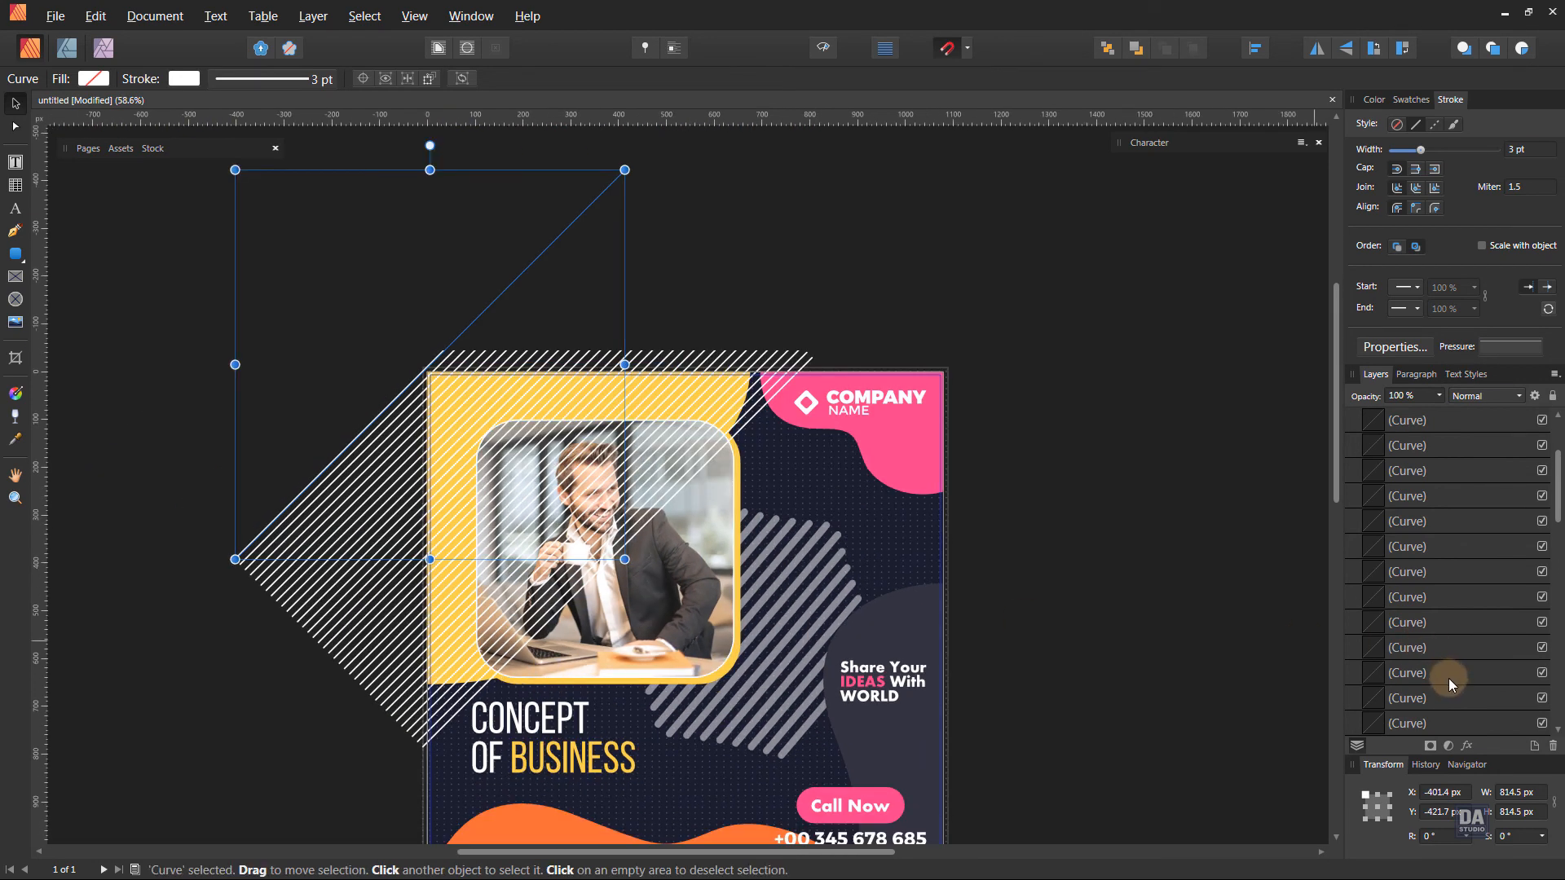
{"action": "scroll", "coordinate": [1449, 678], "scroll_direction": "down", "scroll_amount": 5}
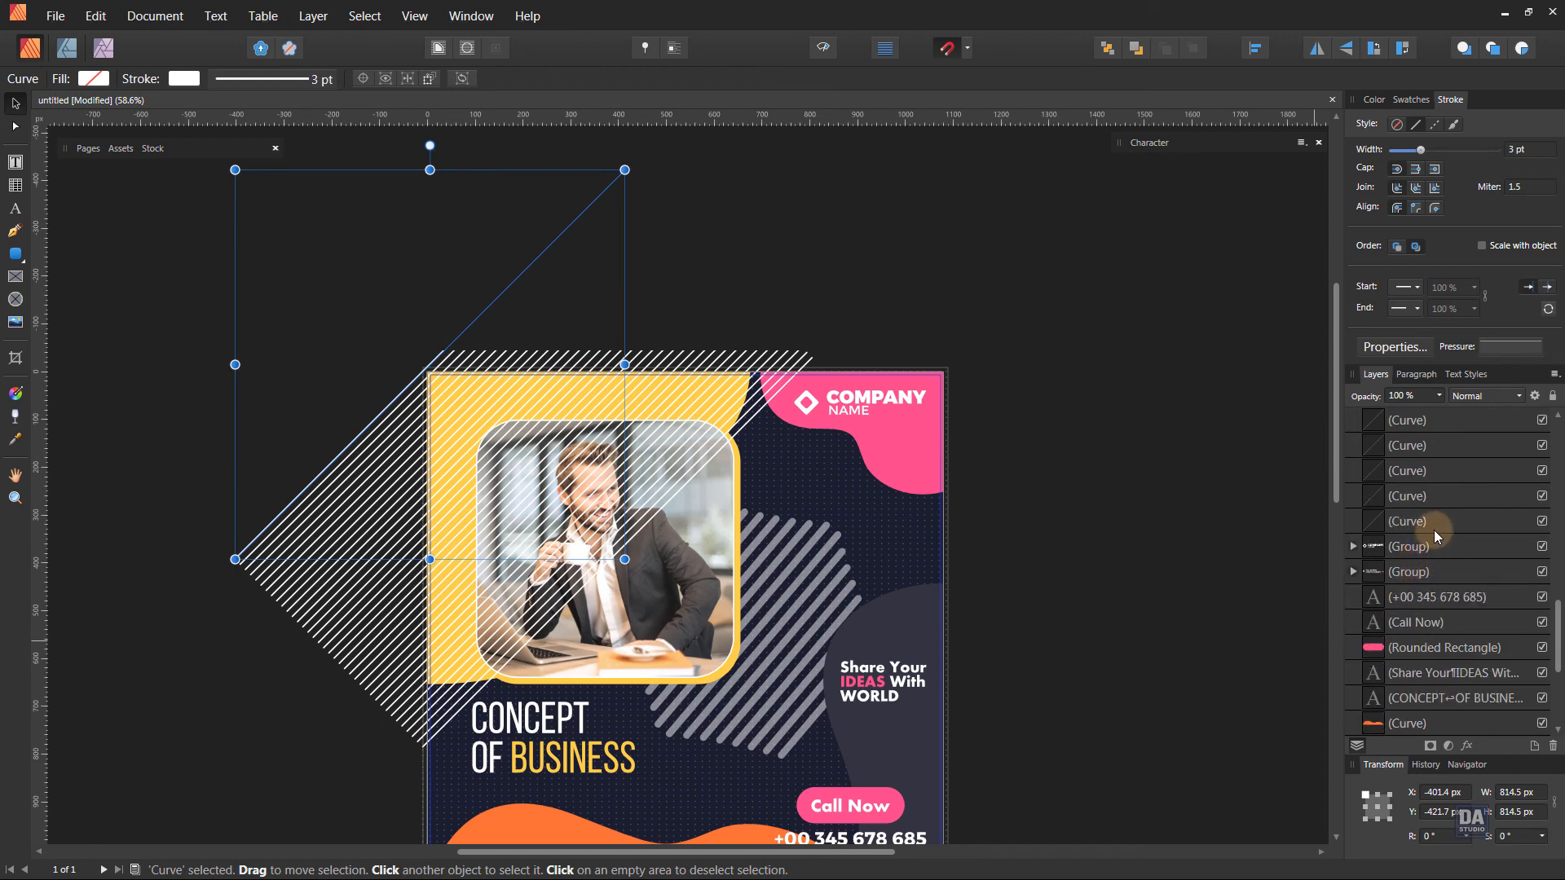
{"action": "left_click", "coordinate": [1435, 530], "text": "shift"}
{"action": "right_click", "coordinate": [1435, 530]}
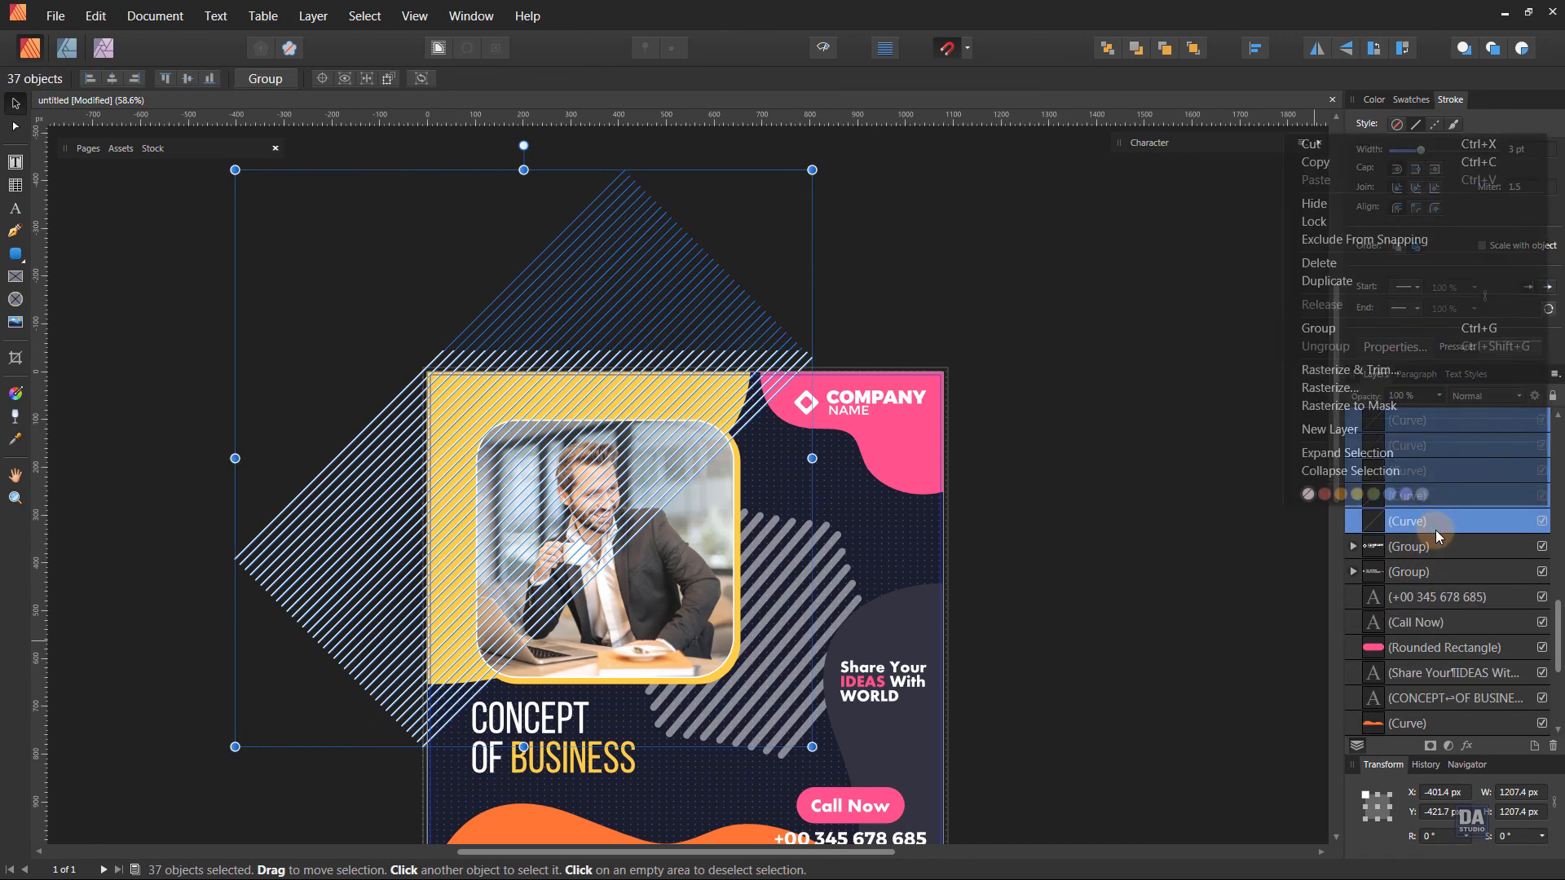
{"action": "left_click", "coordinate": [1371, 329]}
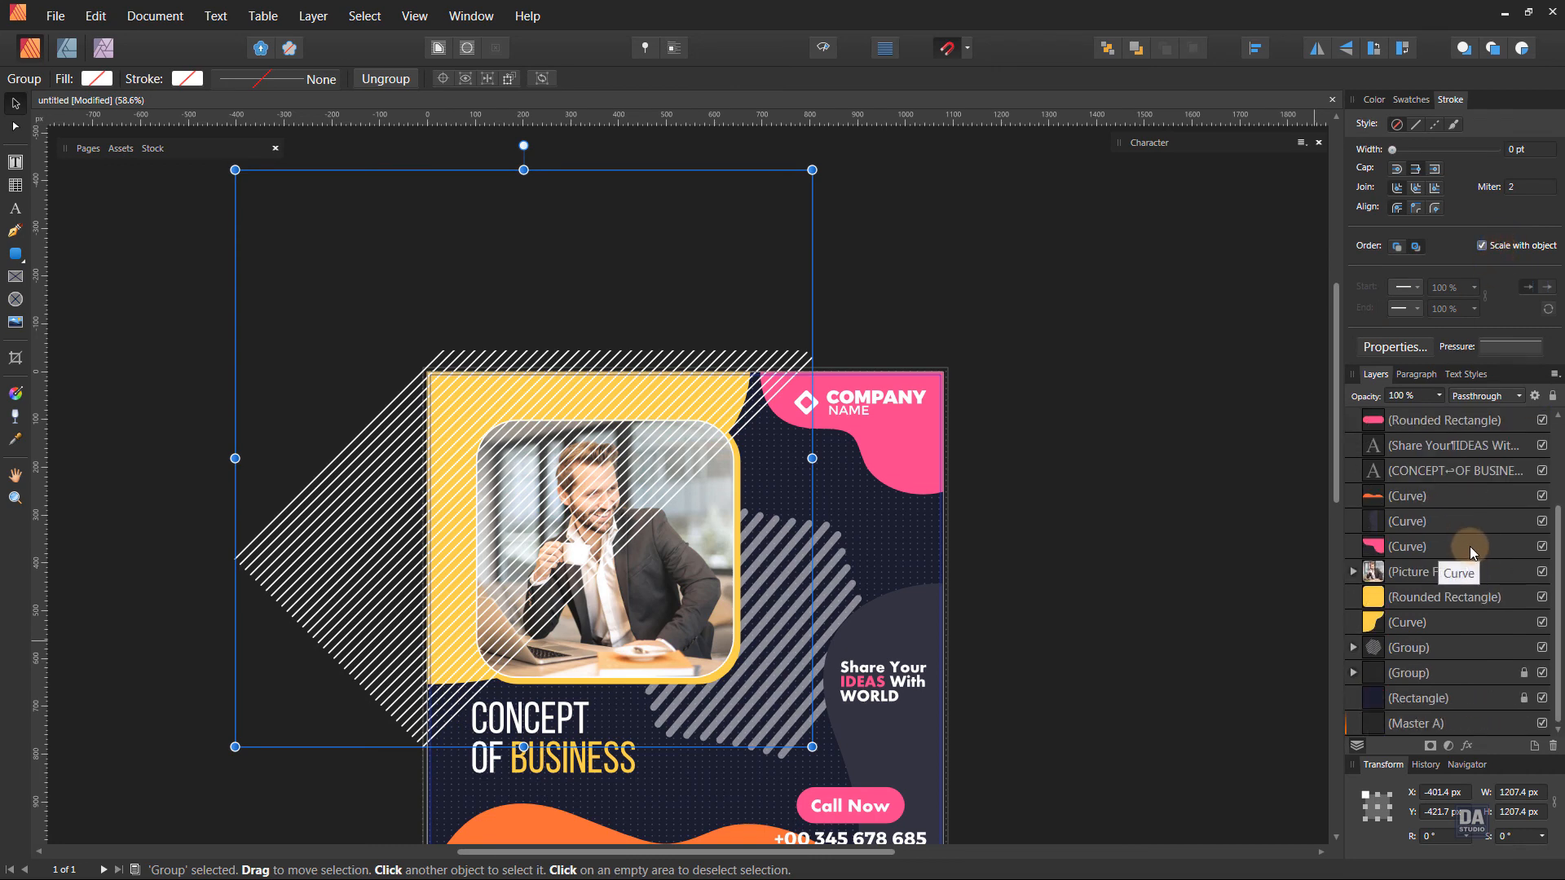
Send the line group behind the picture frame and yellow rounded rectangle, and clip it inside the yellow wavy curve.
{"action": "key", "text": "ctrl+bracketleft"}
{"action": "key", "text": "ctrl+bracketleft"}
{"action": "key", "text": "ctrl+bracketleft"}
{"action": "key", "text": "ctrl+bracketleft"}
{"action": "key", "text": "ctrl+bracketleft"}
{"action": "key", "text": "ctrl+bracketleft"}
{"action": "key", "text": "ctrl+bracketleft"}
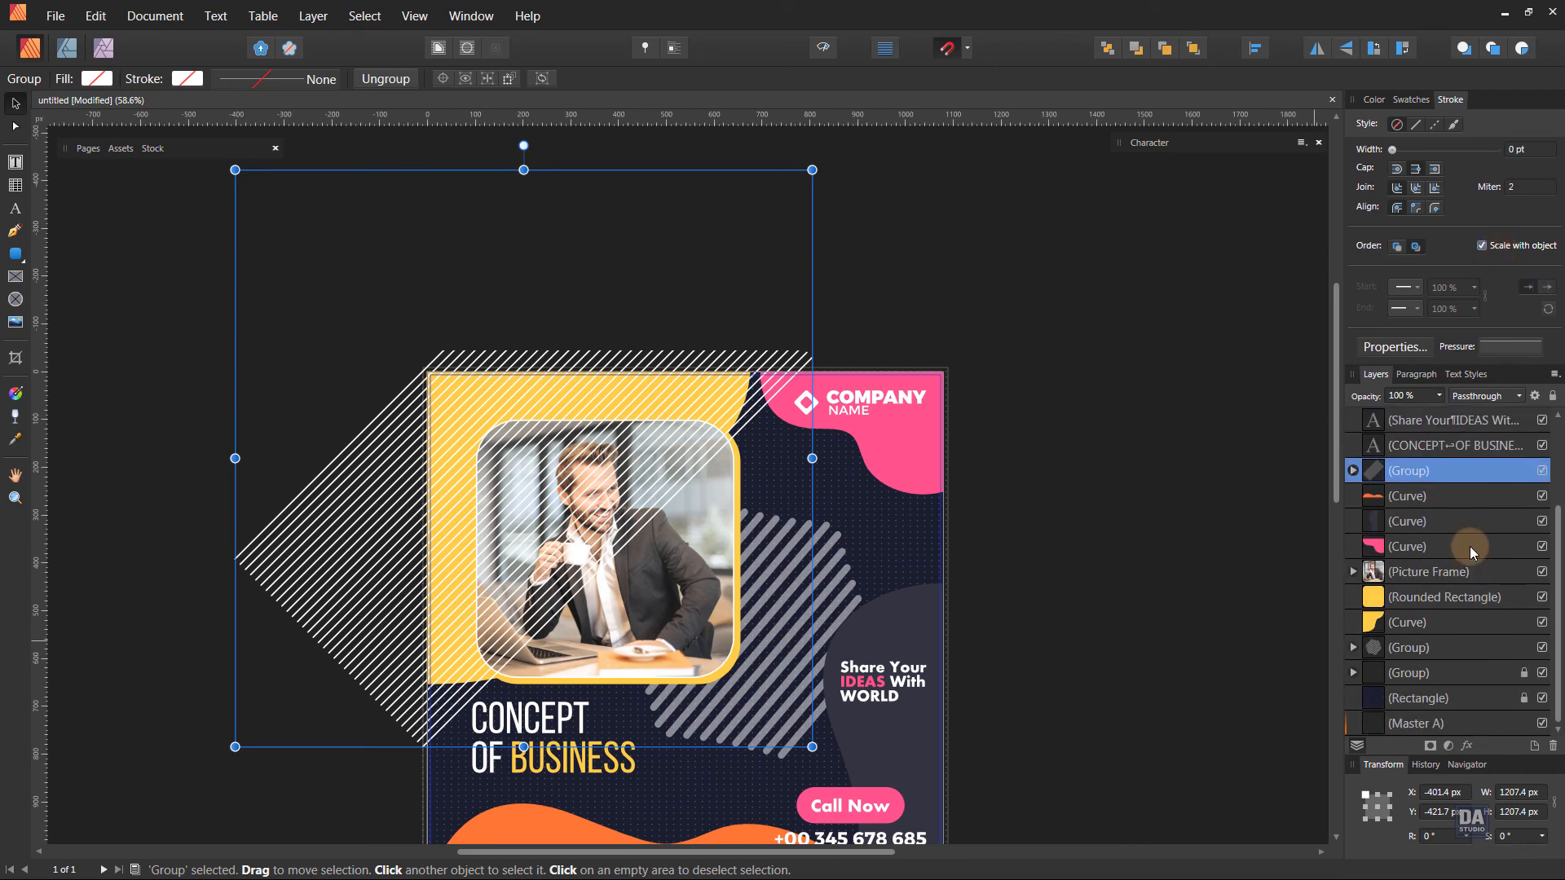
{"action": "key", "text": "ctrl+bracketleft"}
{"action": "key", "text": "ctrl+bracketleft"}
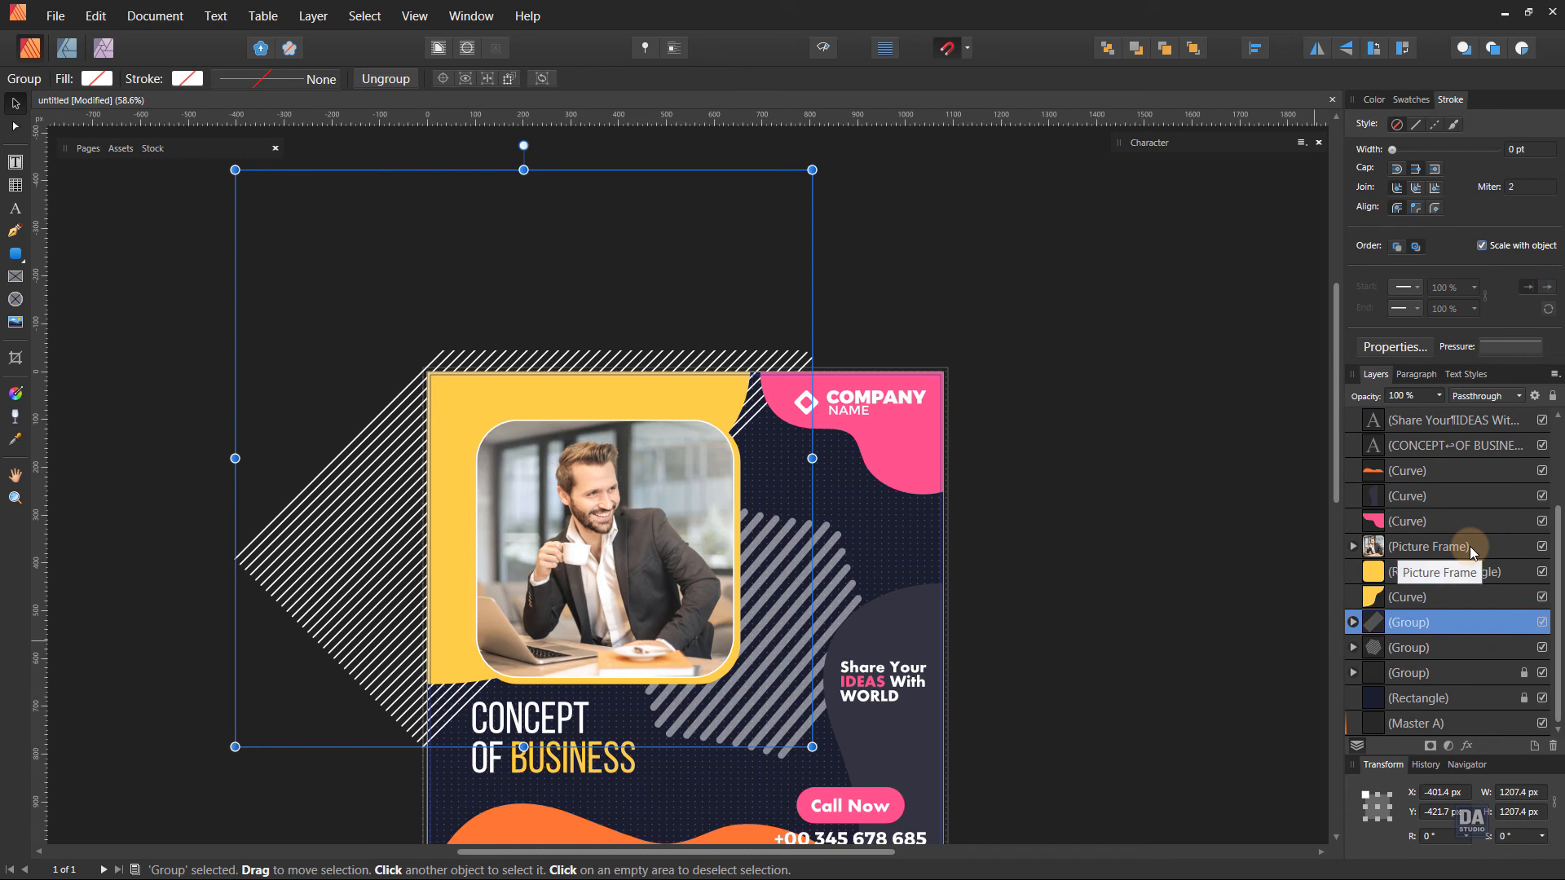
{"action": "key", "text": "ctrl+bracketright"}
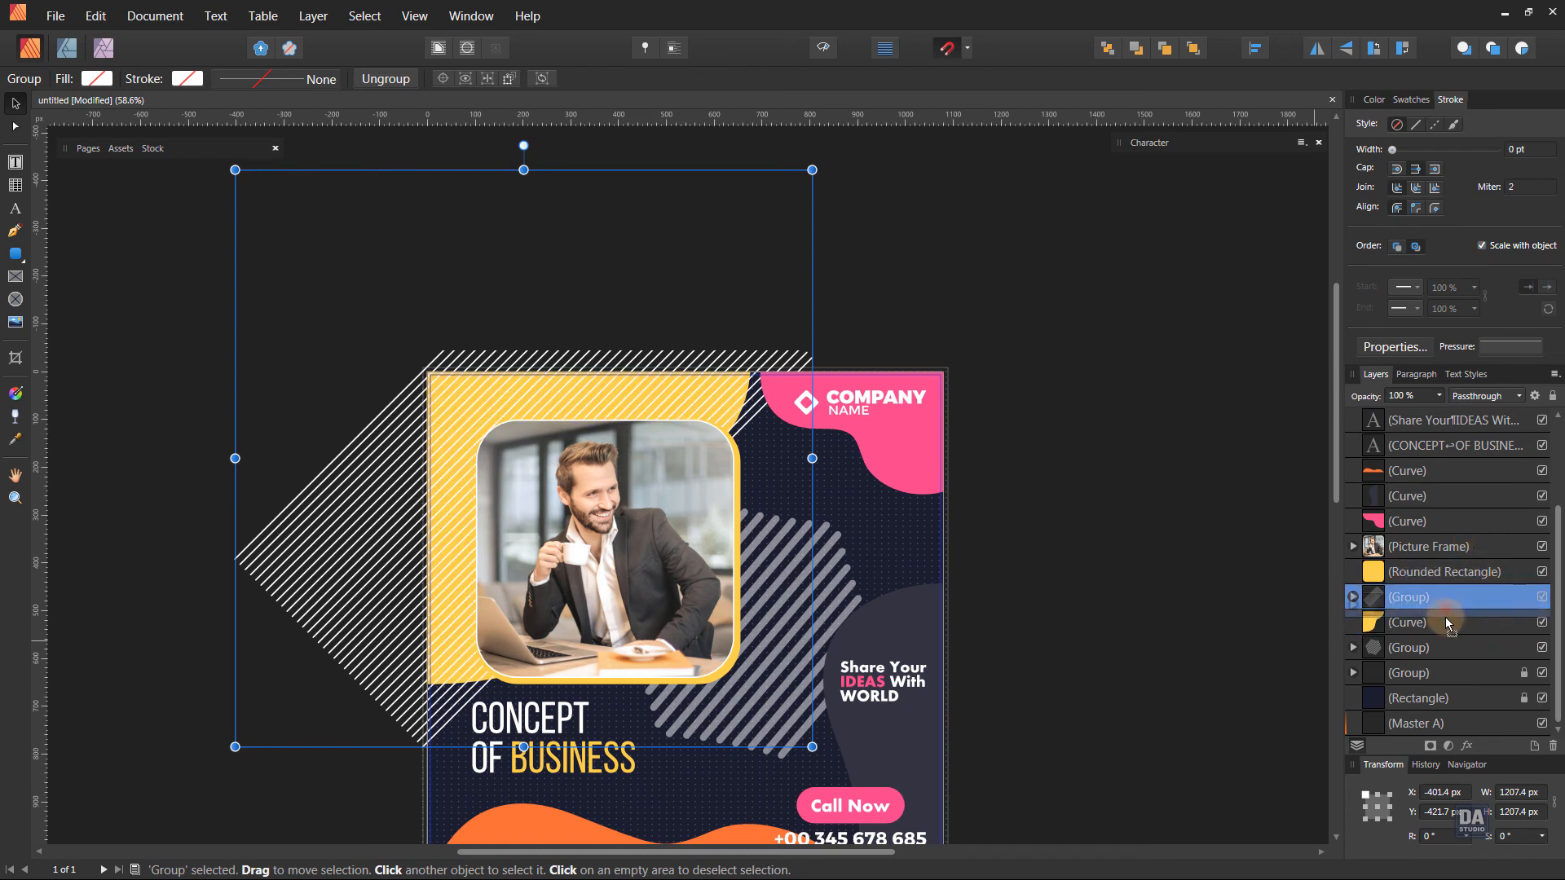
{"action": "left_click_drag", "start_coordinate": [1447, 623], "coordinate": [1446, 624]}
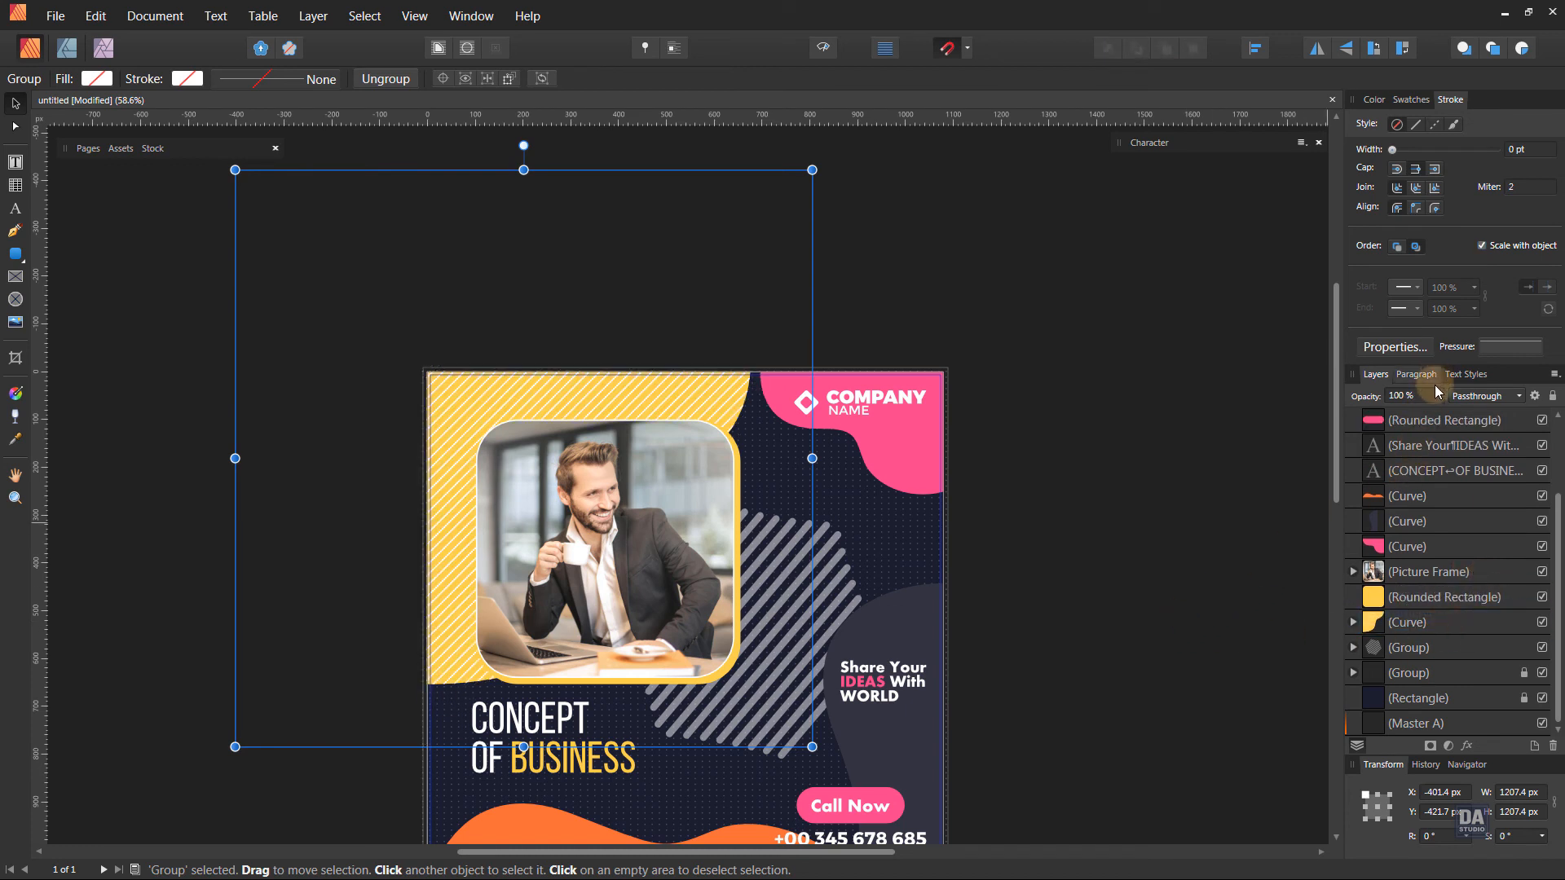
Reduce the clipped line group's opacity to 25% and deselect it.
{"action": "left_click_drag", "start_coordinate": [1435, 391], "coordinate": [1356, 427]}
{"action": "left_click", "coordinate": [1190, 482]}
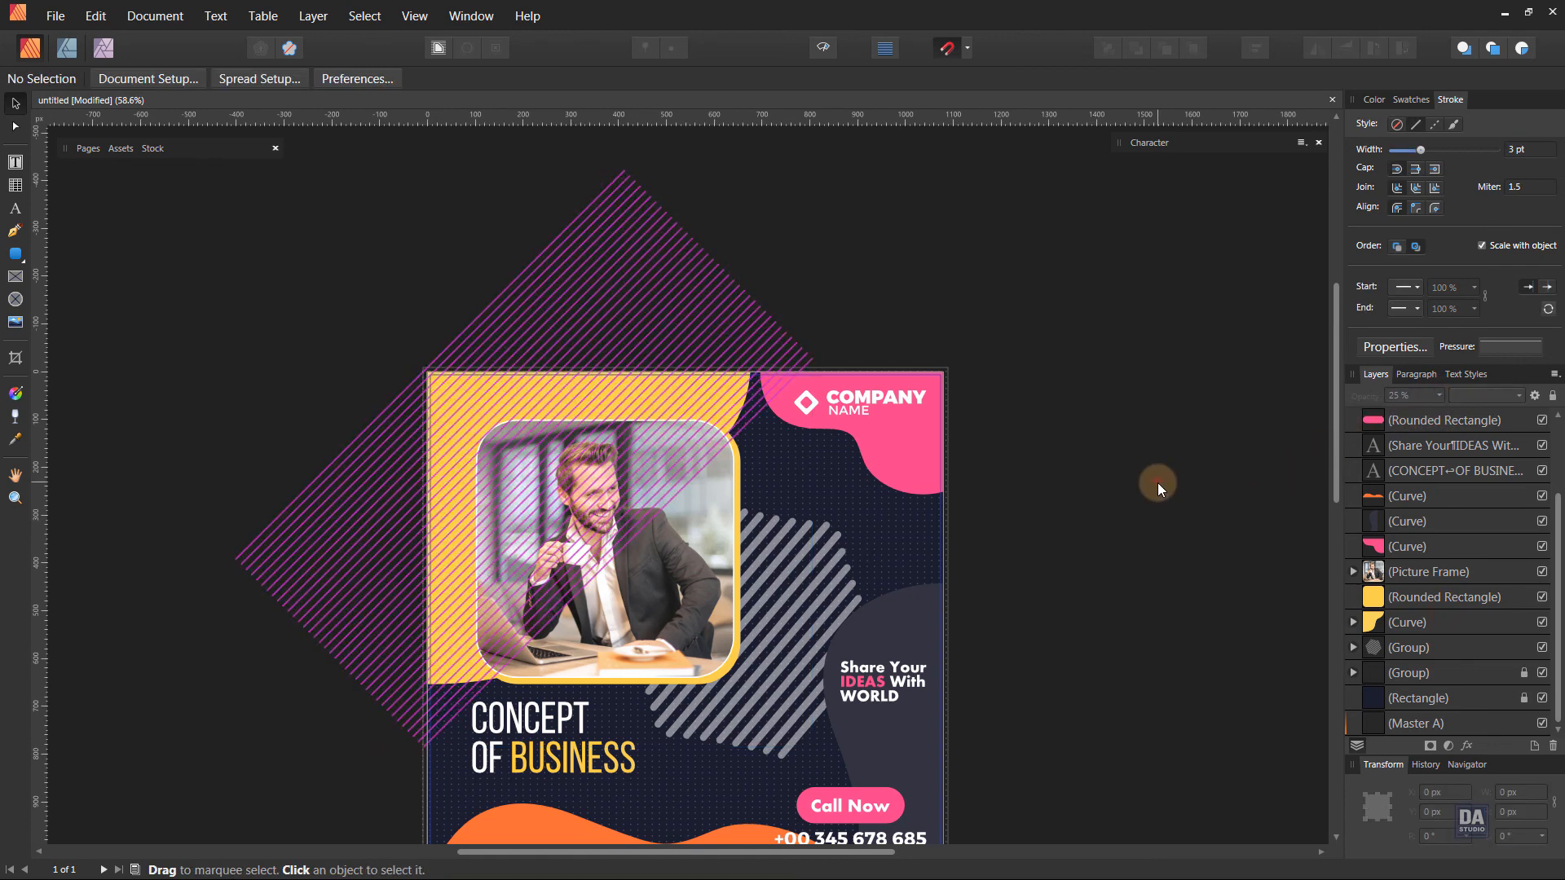
{"action": "scroll", "coordinate": [905, 546], "scroll_direction": "down", "scroll_amount": 1}
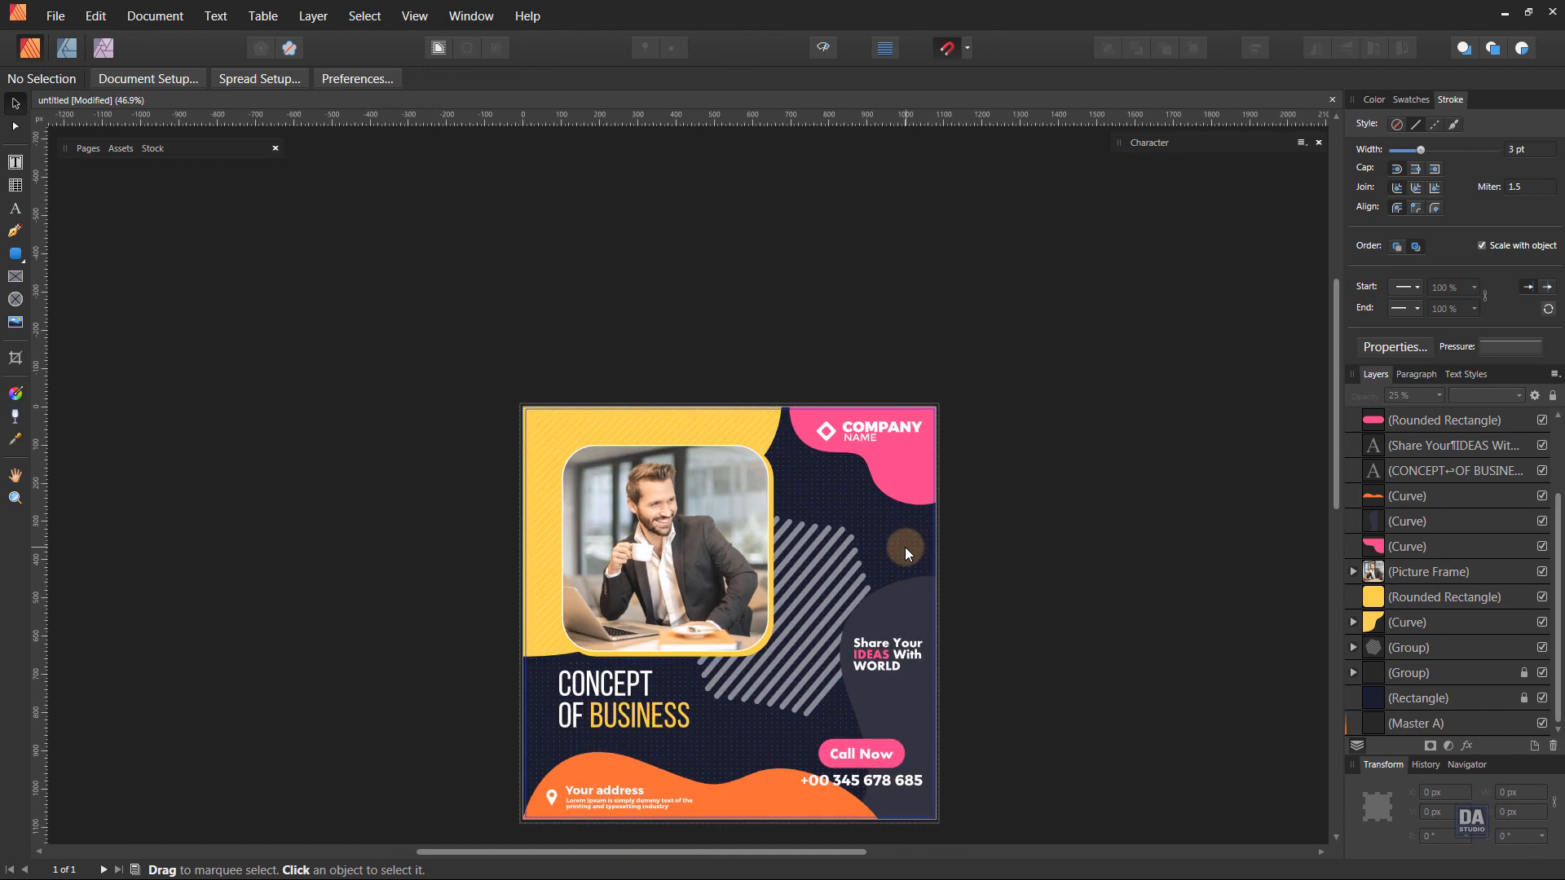
{"action": "scroll", "coordinate": [803, 644], "scroll_direction": "up", "scroll_amount": 1}
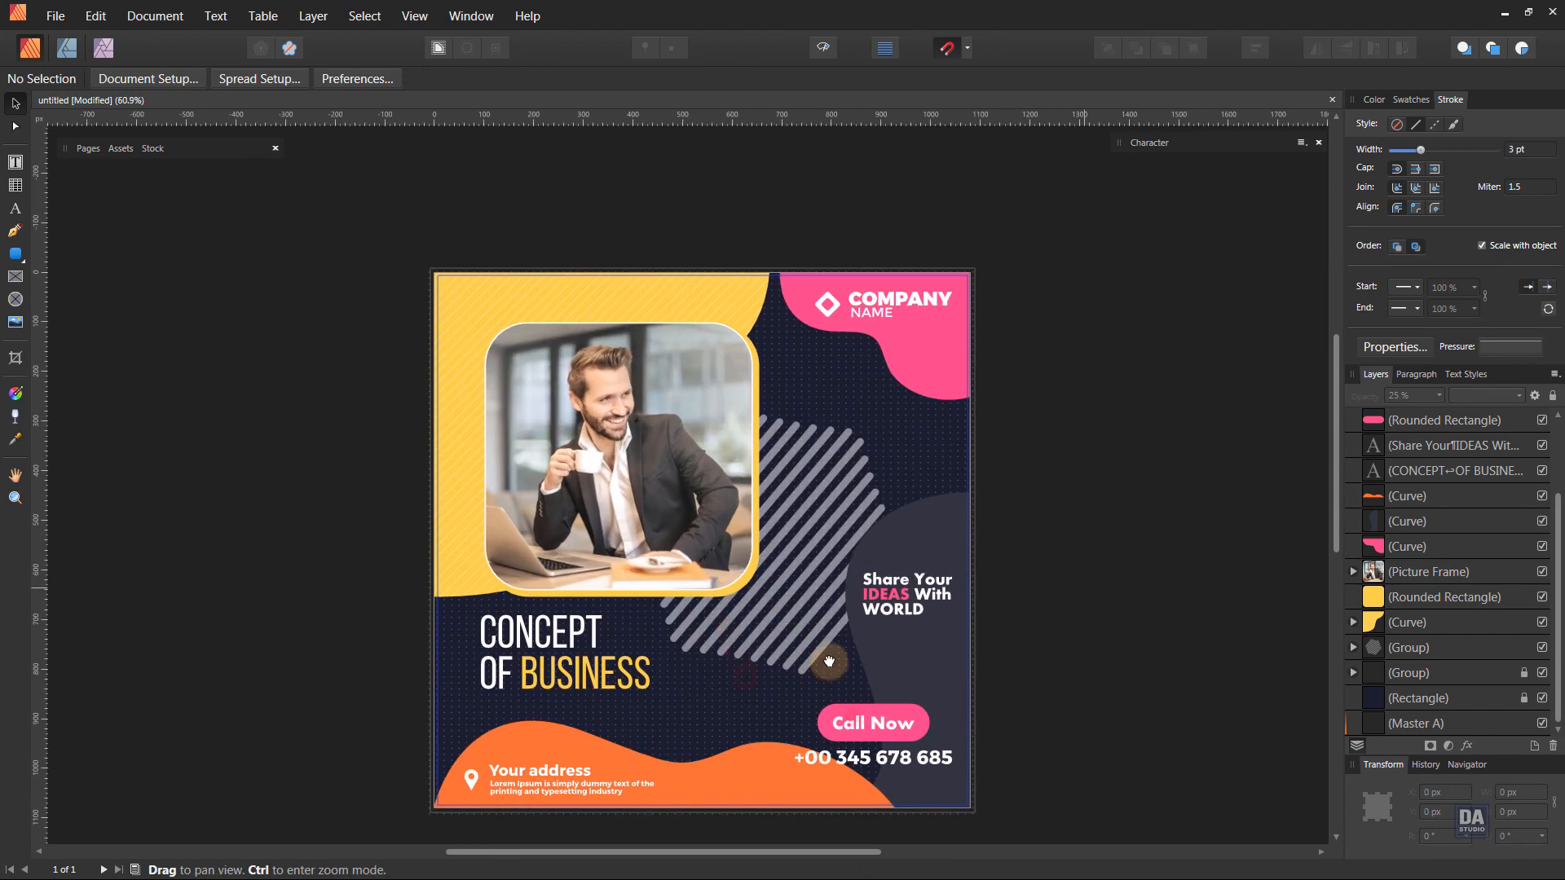
{"action": "left_click_drag", "start_coordinate": [785, 645], "coordinate": [871, 647]}
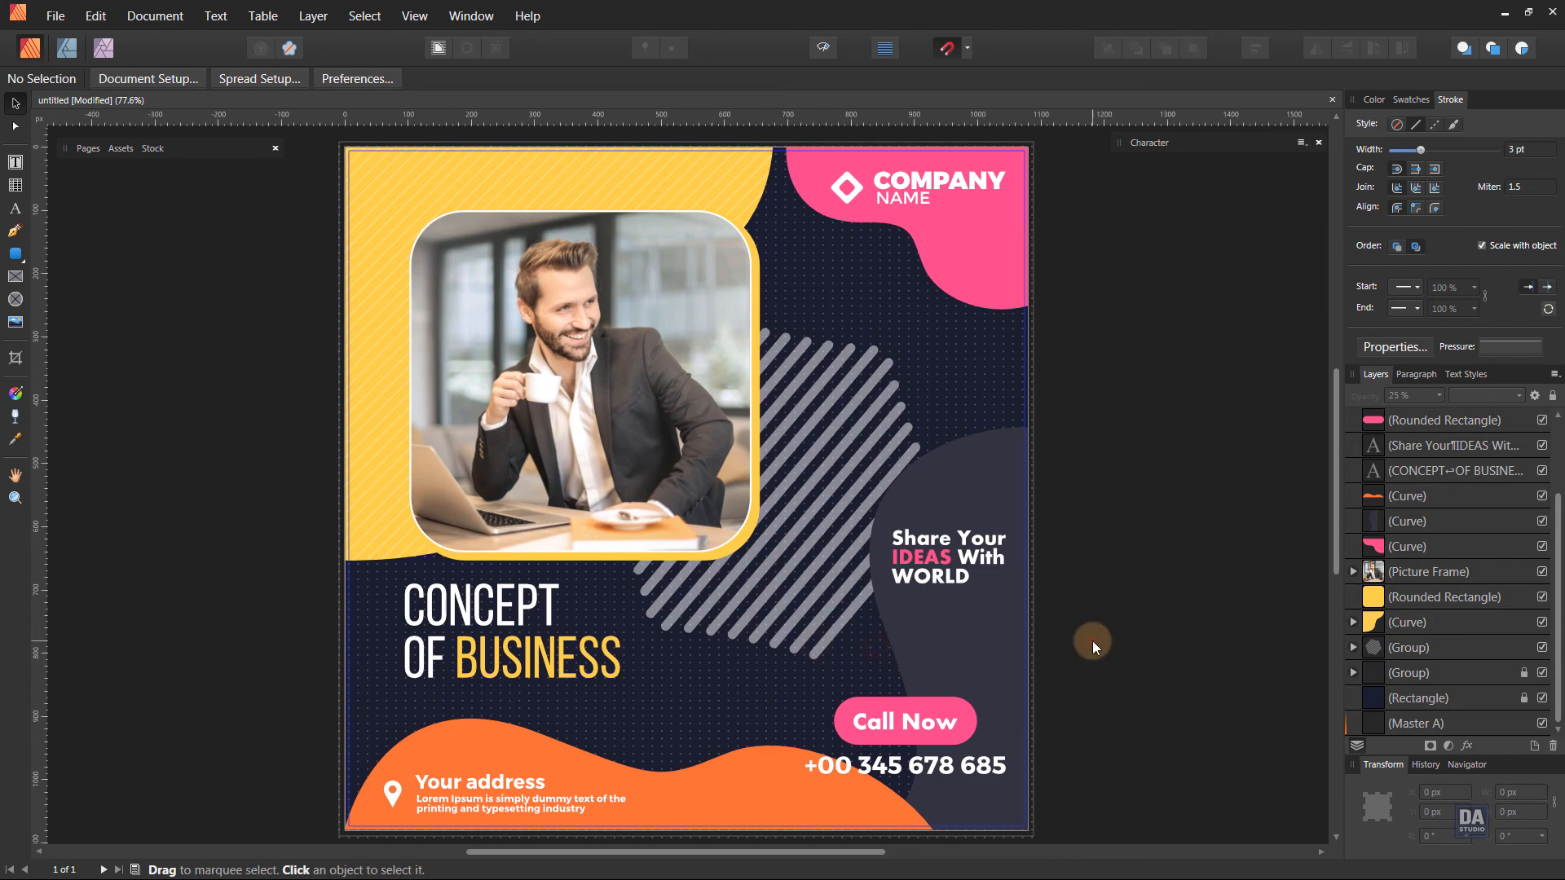